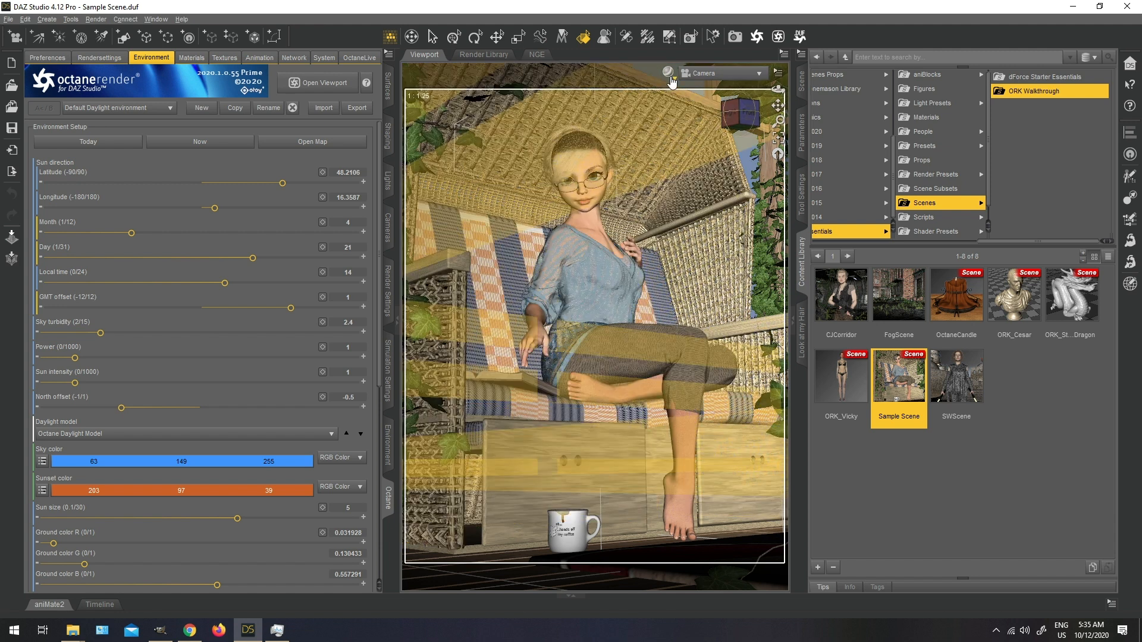
Step: Switch the viewport to a rendered preview, and open SampleSceneTest_33mins.png from the Octane Walkthrough folder
{"action": "left_click", "coordinate": [668, 73]}
{"action": "left_click", "coordinate": [669, 215]}
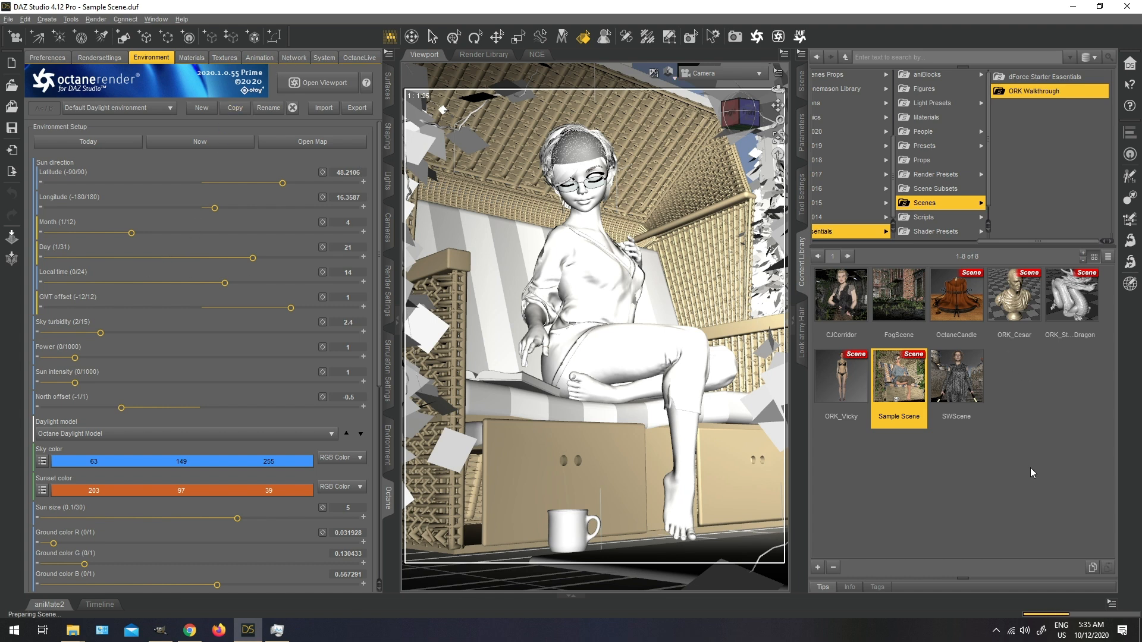
{"action": "left_click", "coordinate": [72, 630]}
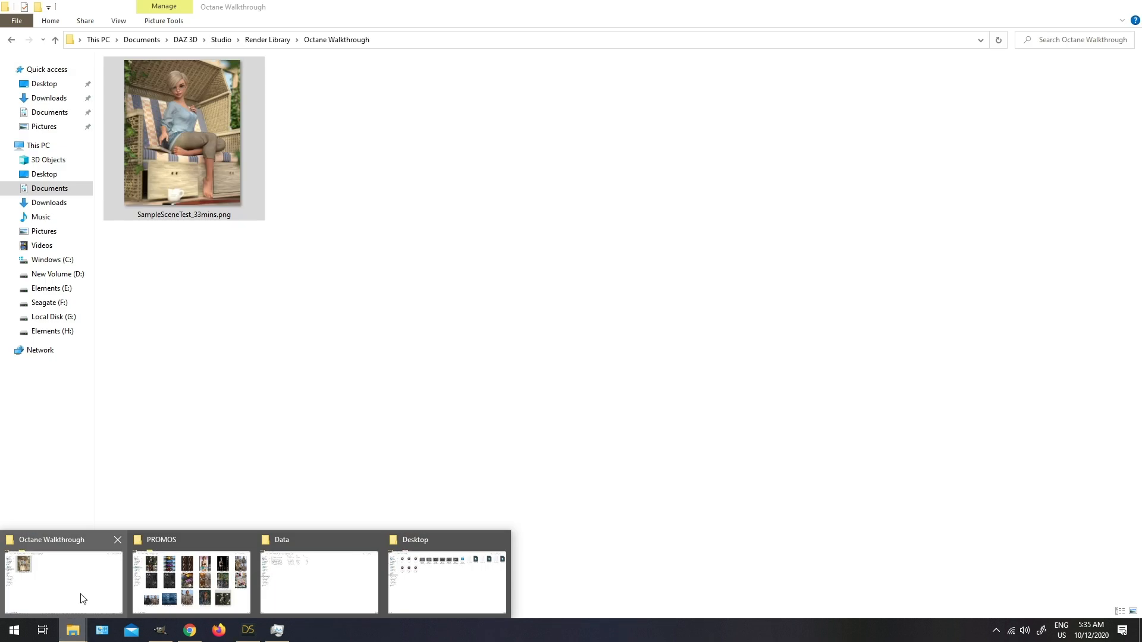
{"action": "left_click", "coordinate": [83, 598]}
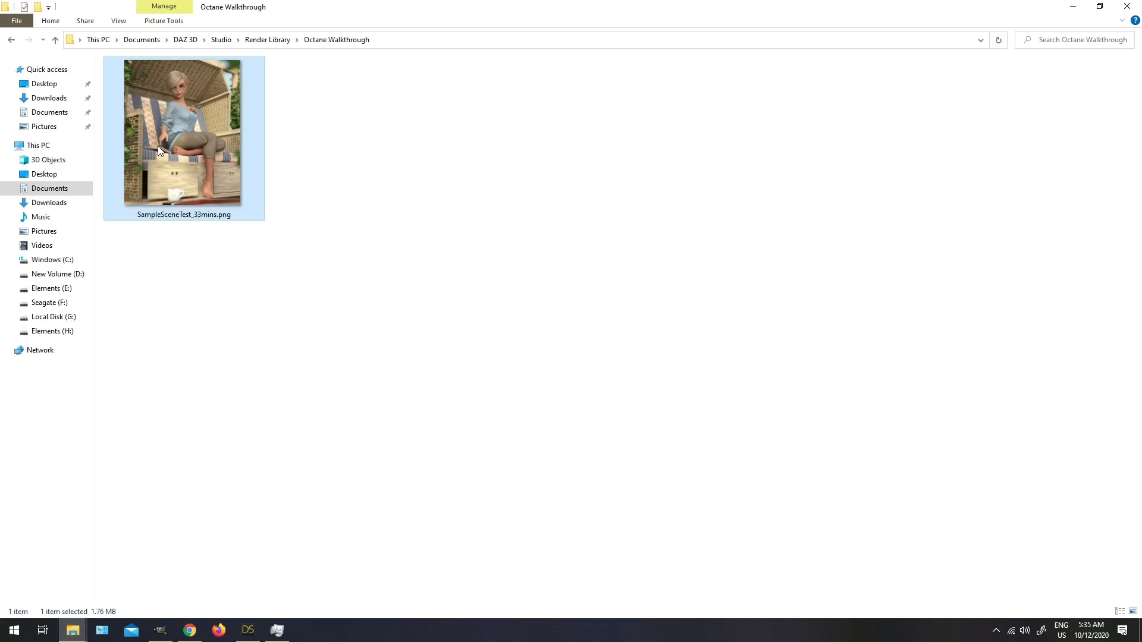
{"action": "double_click", "coordinate": [203, 132]}
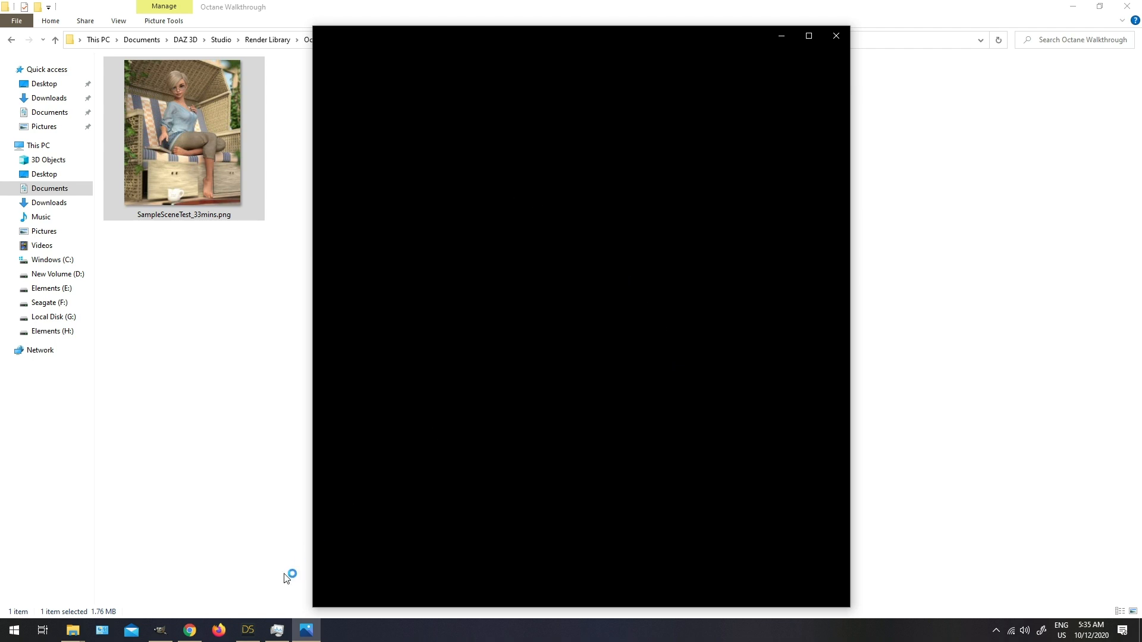
Step: Back in DAZ Studio, restore the viewport's textured draw style and compare the scene with the finished render placed beside it
{"action": "left_click", "coordinate": [248, 630]}
{"action": "left_click", "coordinate": [674, 76]}
{"action": "left_click", "coordinate": [641, 185]}
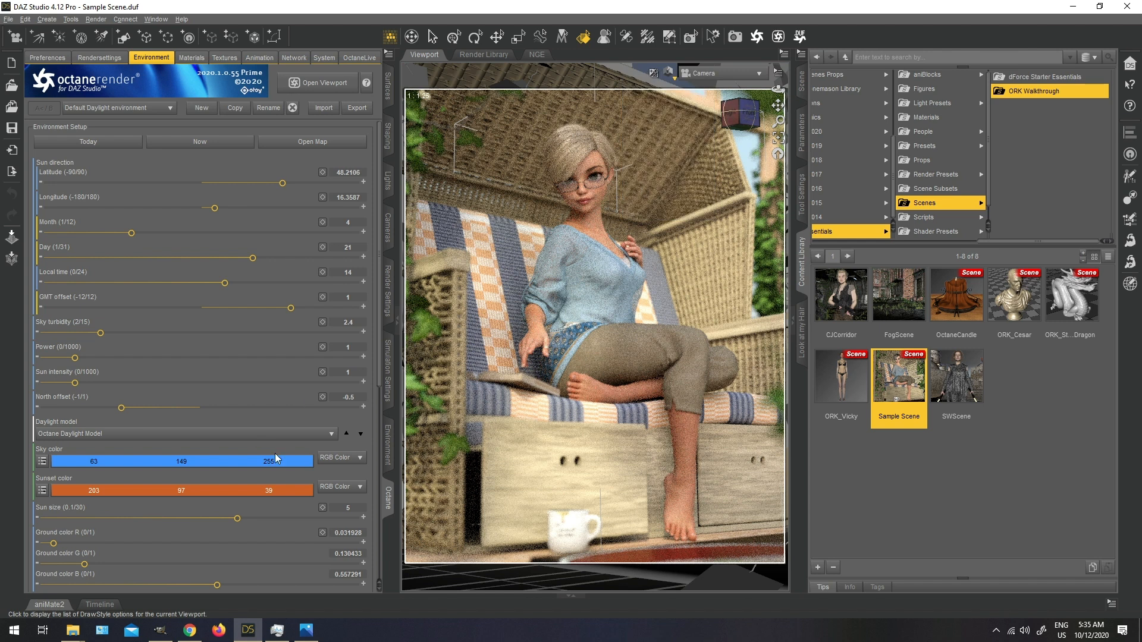
{"action": "left_click", "coordinate": [306, 630]}
{"action": "left_click_drag", "start_coordinate": [587, 37], "coordinate": [857, 15]}
{"action": "left_click_drag", "start_coordinate": [580, 5], "coordinate": [657, 9]}
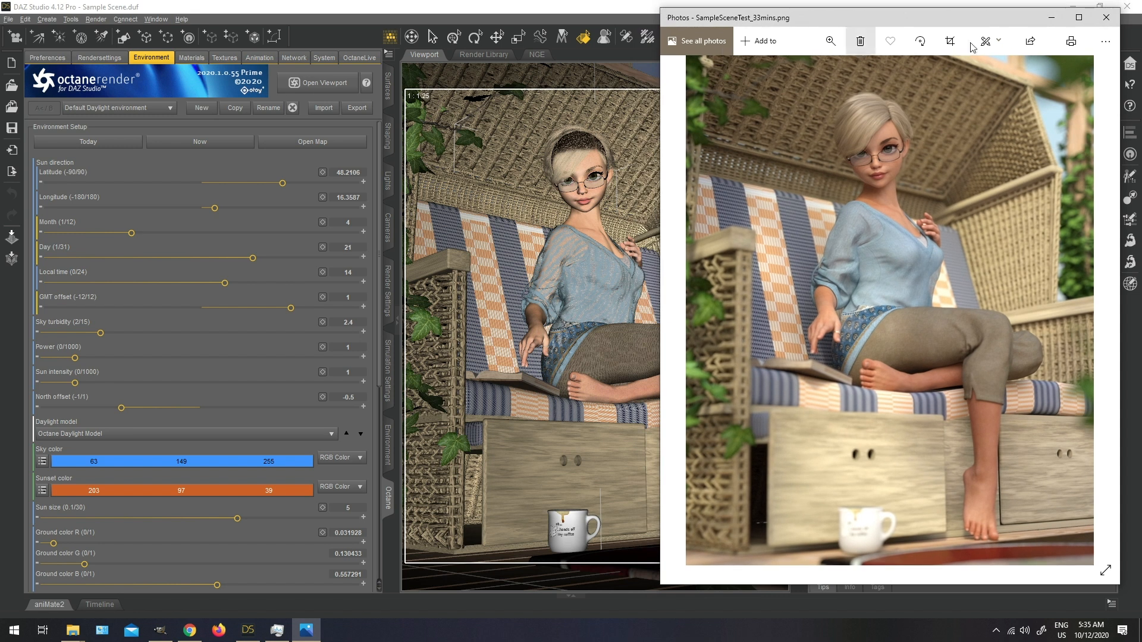
{"action": "left_click", "coordinate": [1052, 24]}
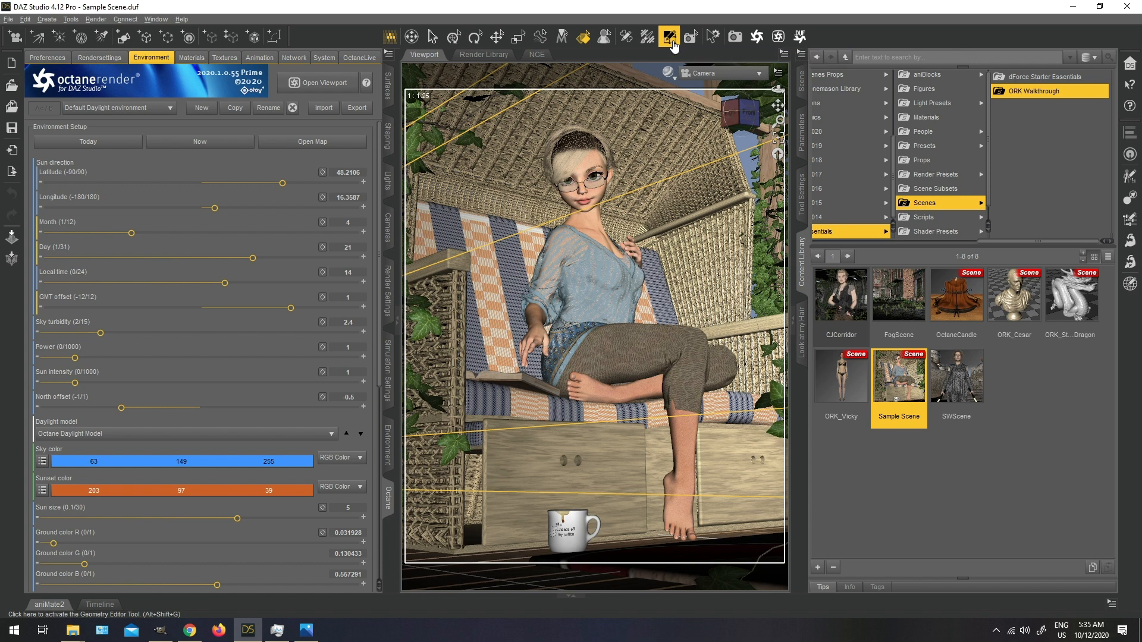
Step: Select the gazebo's Rails surface with the Geometry Editor and hide its geometry, finishing with the Universal tool active
{"action": "left_click", "coordinate": [802, 195]}
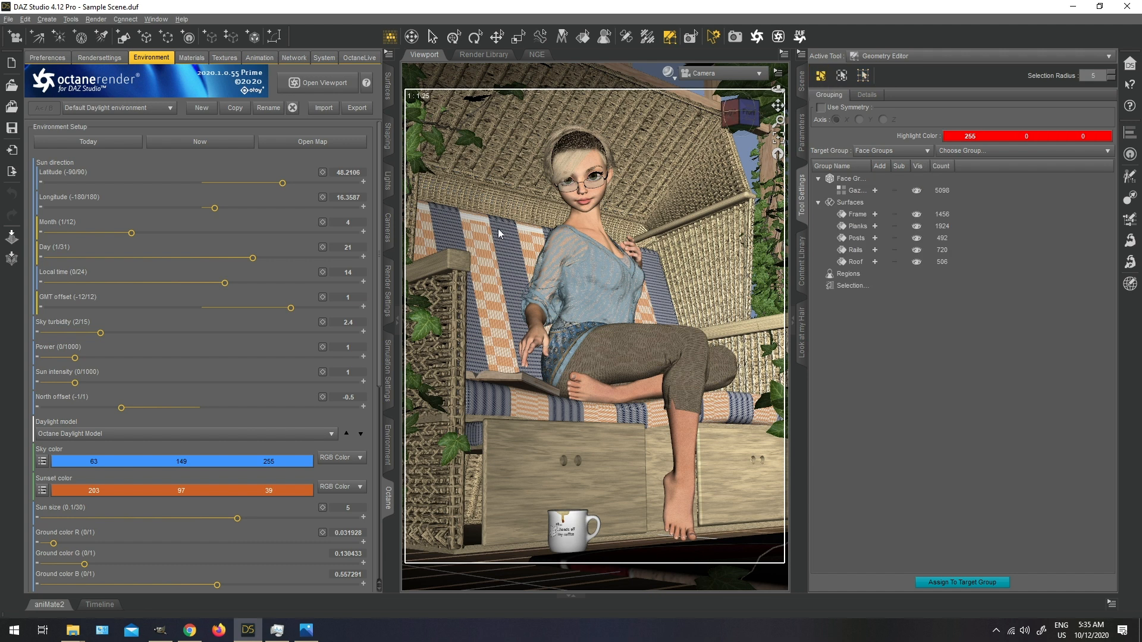
{"action": "right_click", "coordinate": [480, 225]}
{"action": "mouse_move", "coordinate": [523, 271]}
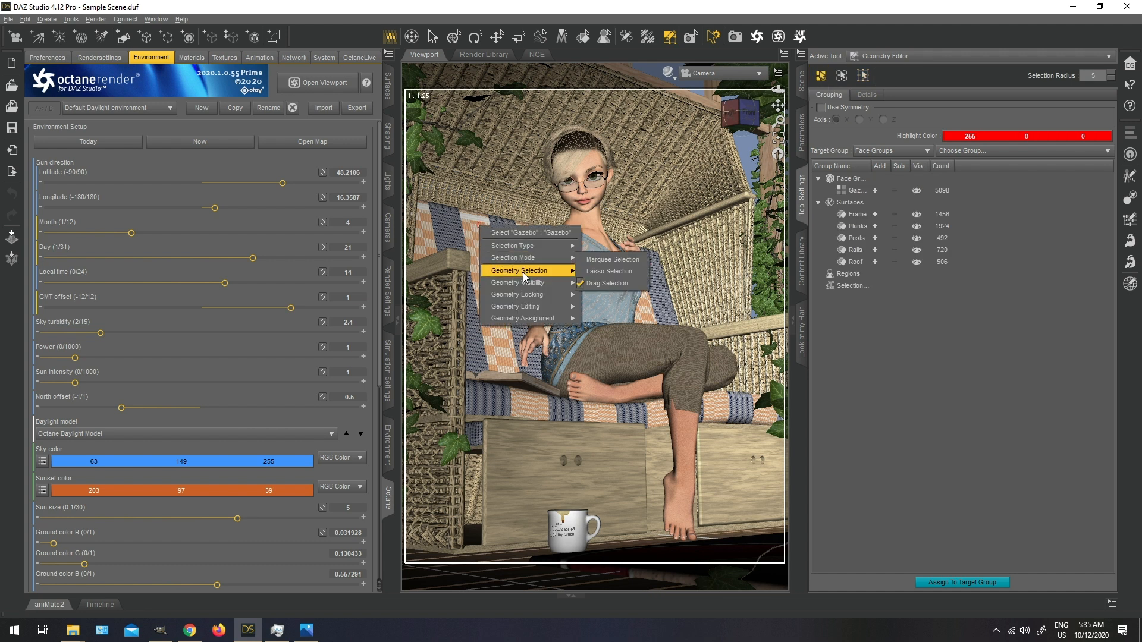
{"action": "mouse_move", "coordinate": [608, 311]}
{"action": "mouse_move", "coordinate": [702, 324]}
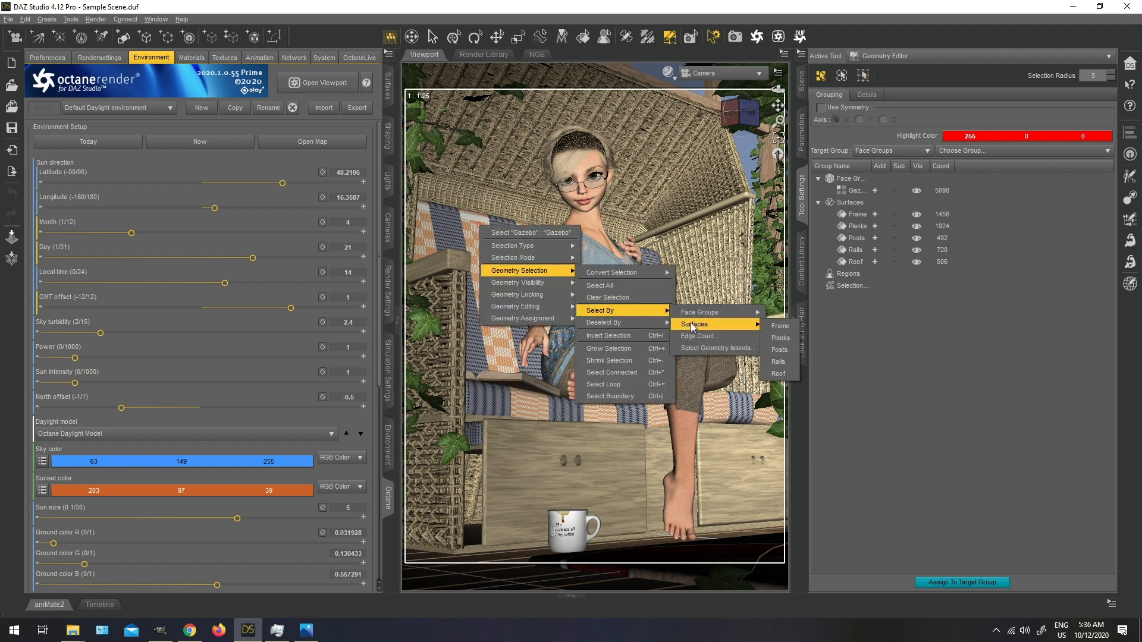
{"action": "left_click", "coordinate": [793, 359]}
{"action": "right_click", "coordinate": [655, 144]}
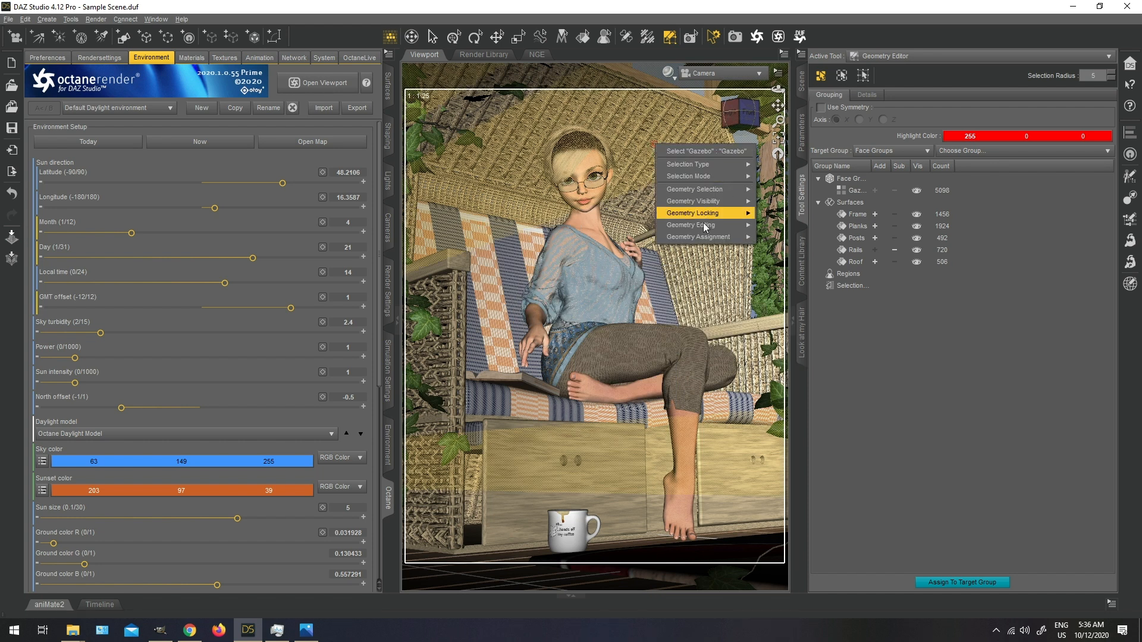
{"action": "mouse_move", "coordinate": [709, 202]}
{"action": "left_click", "coordinate": [785, 204]}
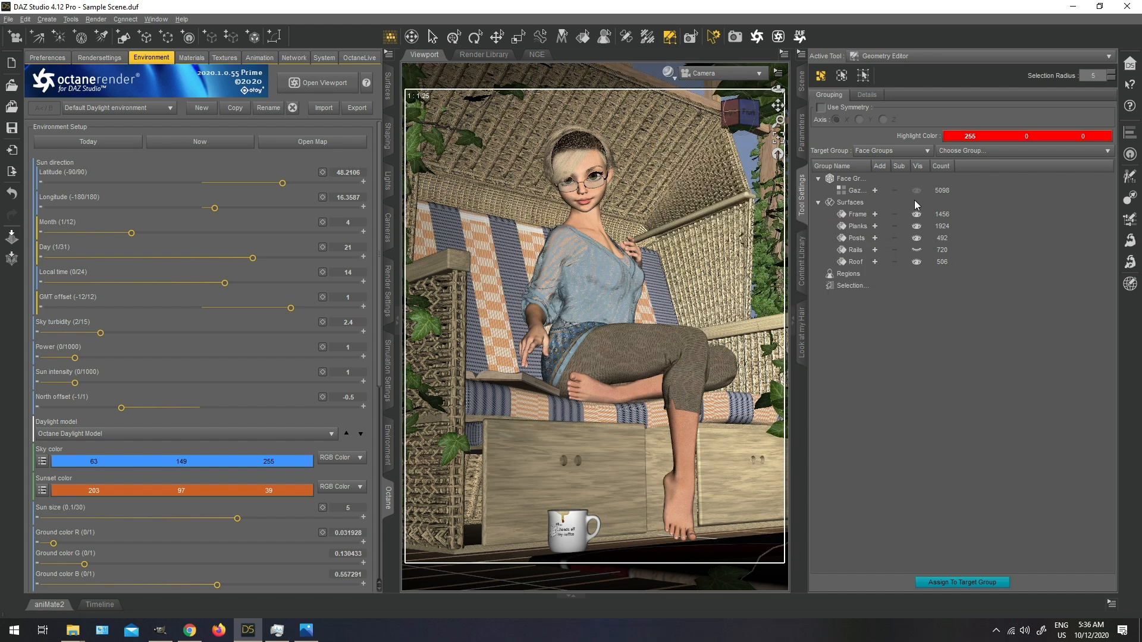
{"action": "left_click", "coordinate": [454, 37]}
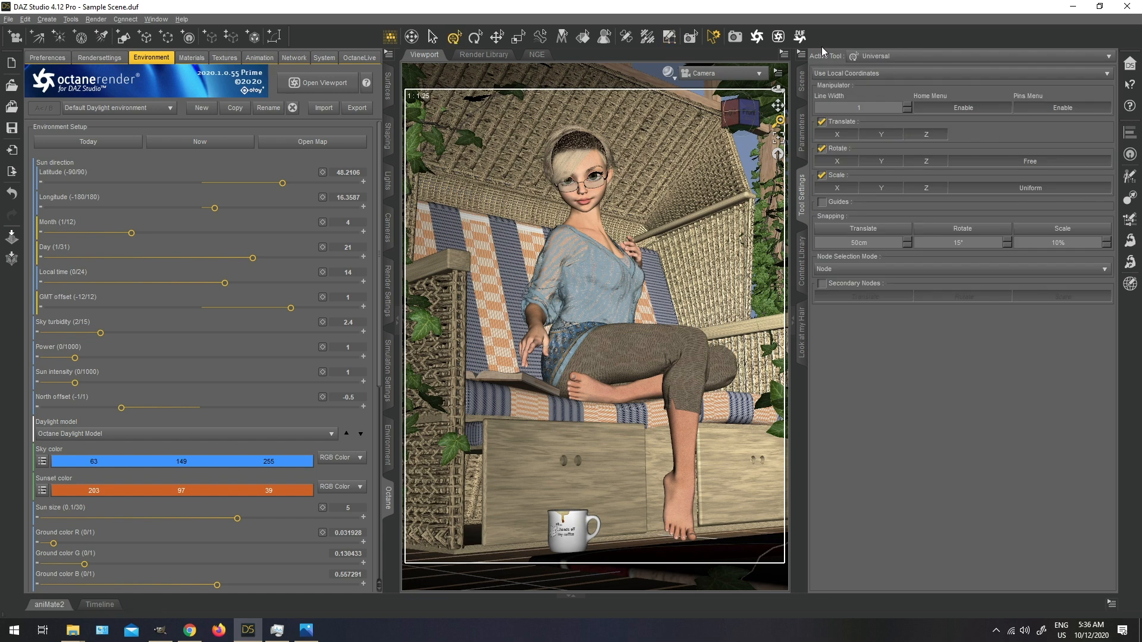
Step: Inspect the whole gazebo scene in Perspective View and return to the Camera view
{"action": "left_click", "coordinate": [708, 78]}
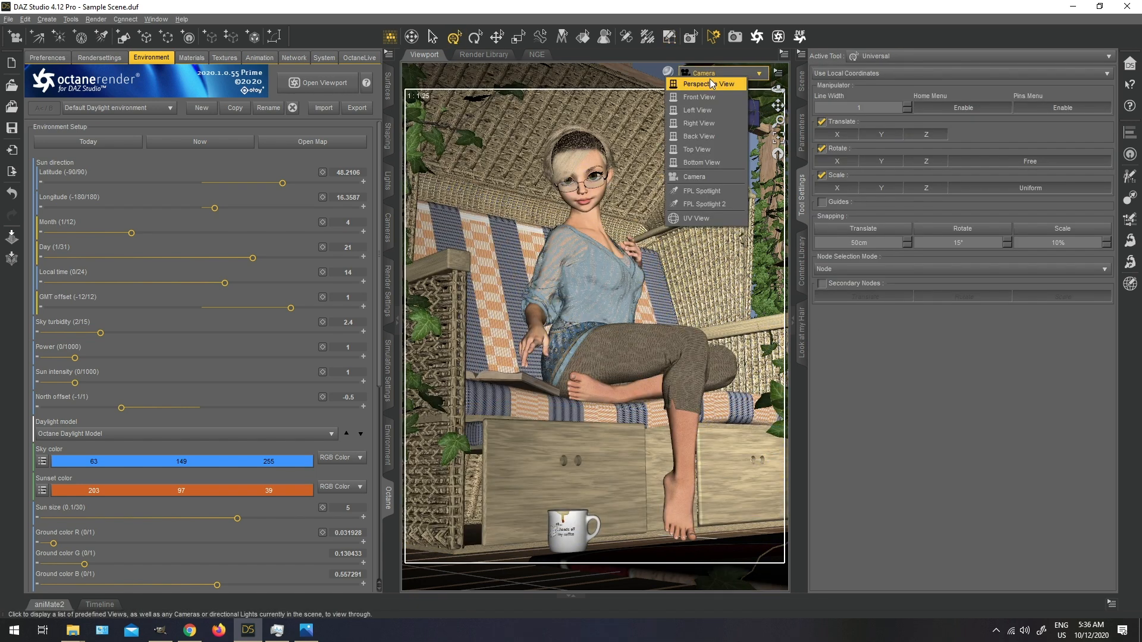
{"action": "left_click", "coordinate": [706, 105]}
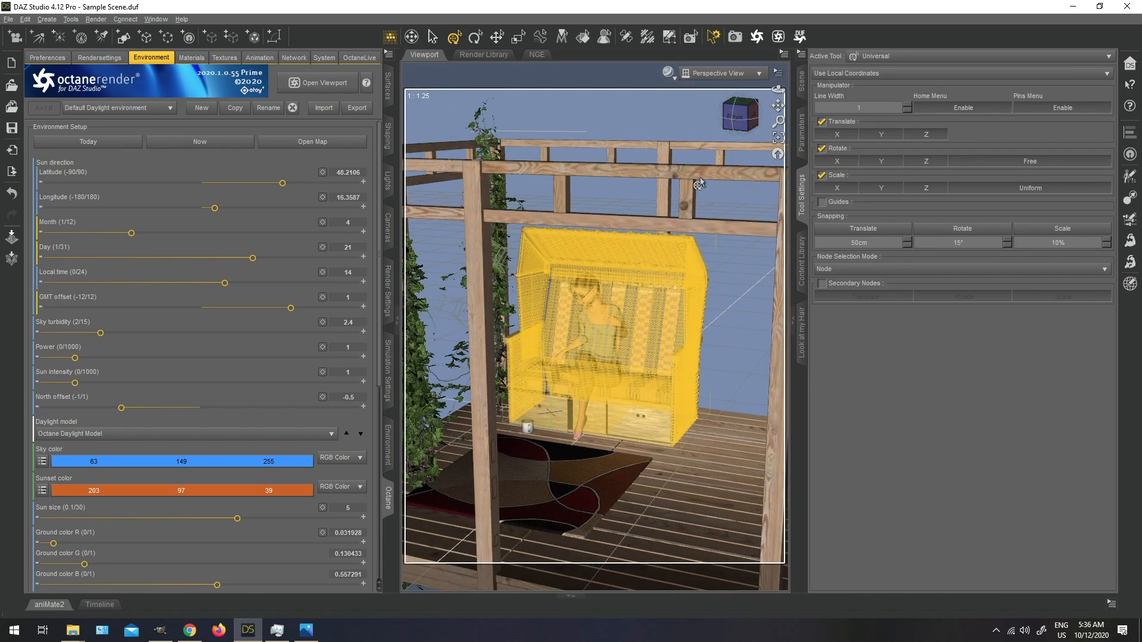
{"action": "left_click", "coordinate": [729, 73]}
{"action": "left_click", "coordinate": [701, 171]}
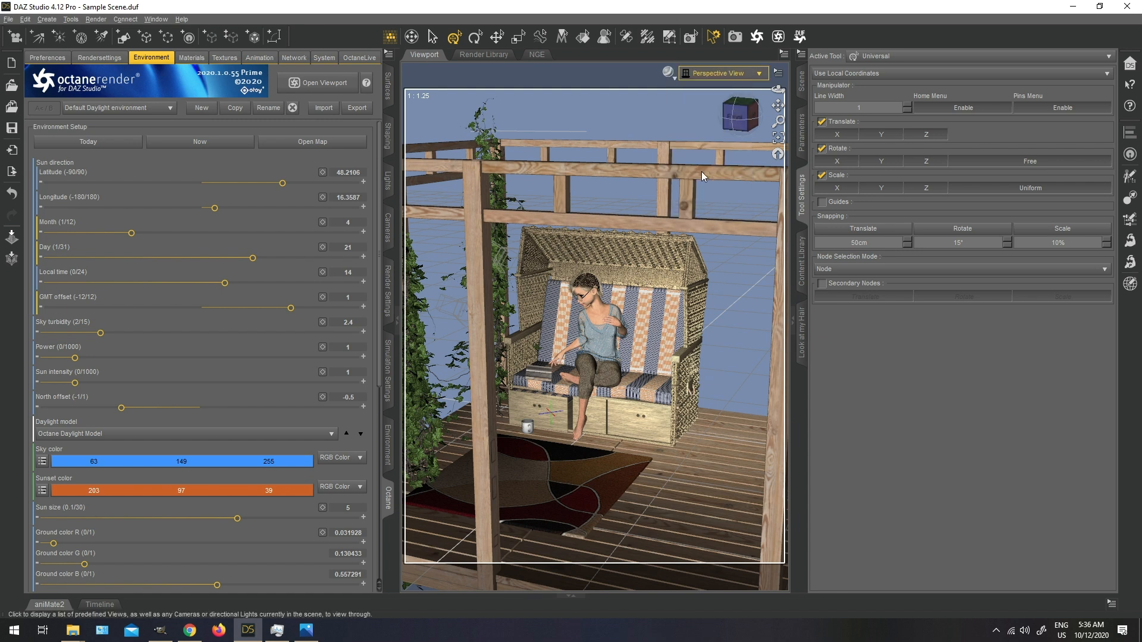
Step: Open the Octane render viewport and load the ORK Render Settings - High preset from the Octane Render Kit Lights
{"action": "left_click", "coordinate": [331, 85]}
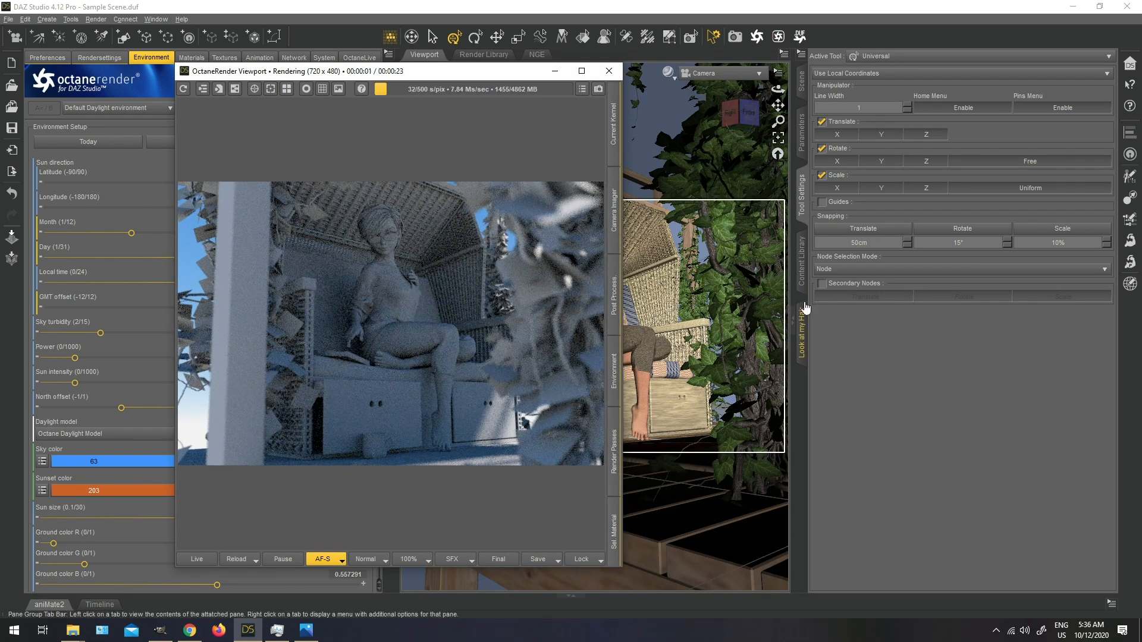
{"action": "left_click", "coordinate": [801, 262]}
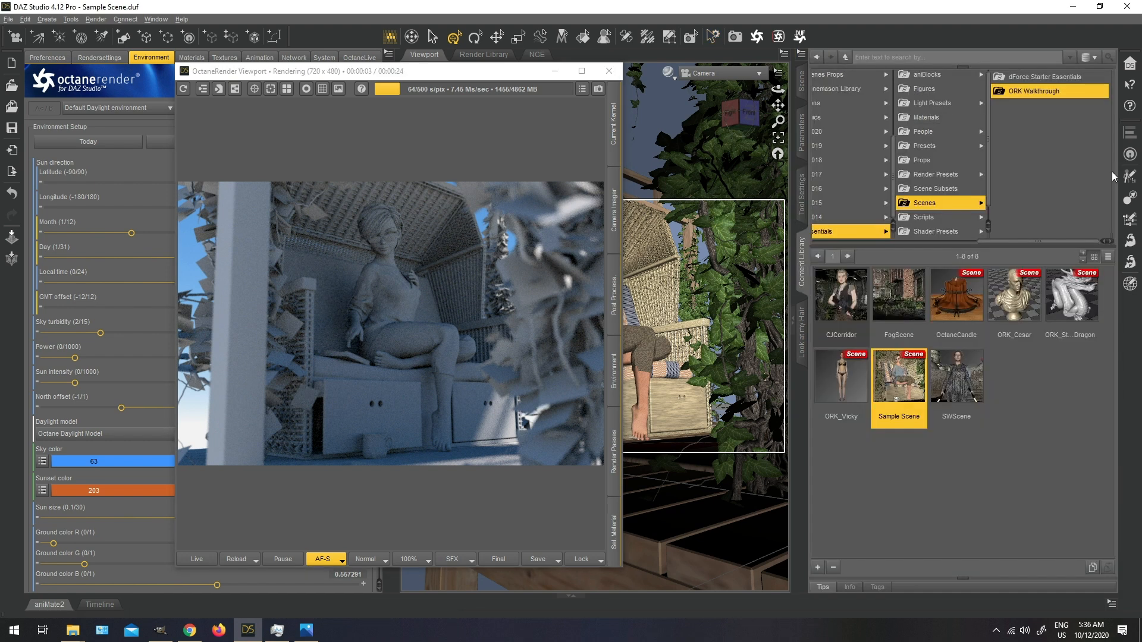
{"action": "left_click", "coordinate": [959, 105]}
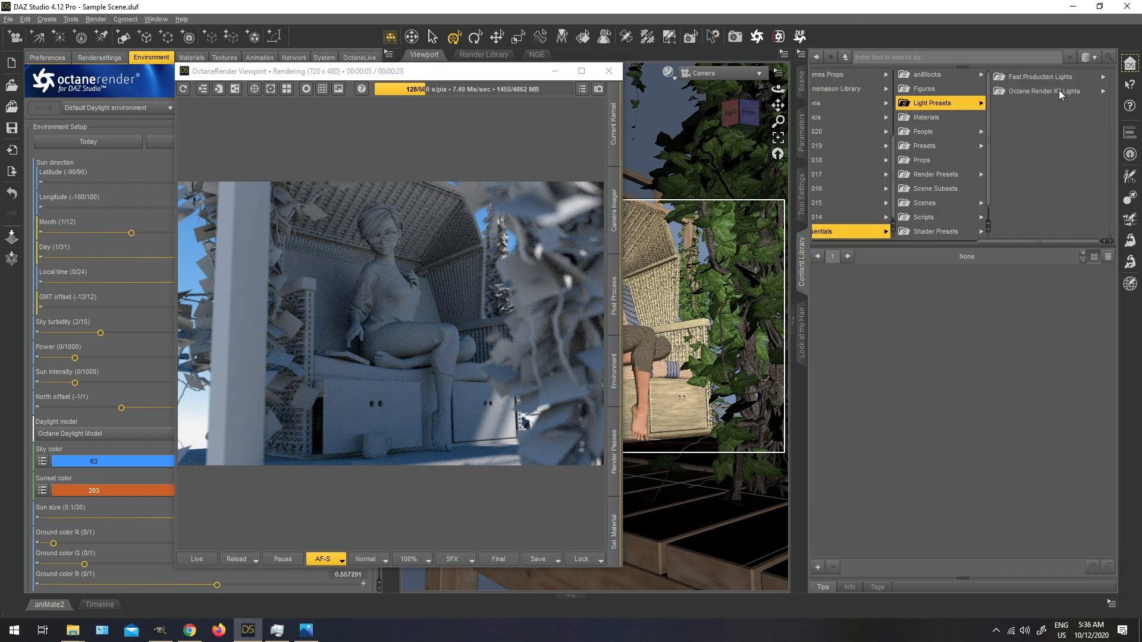
{"action": "left_click", "coordinate": [1054, 88]}
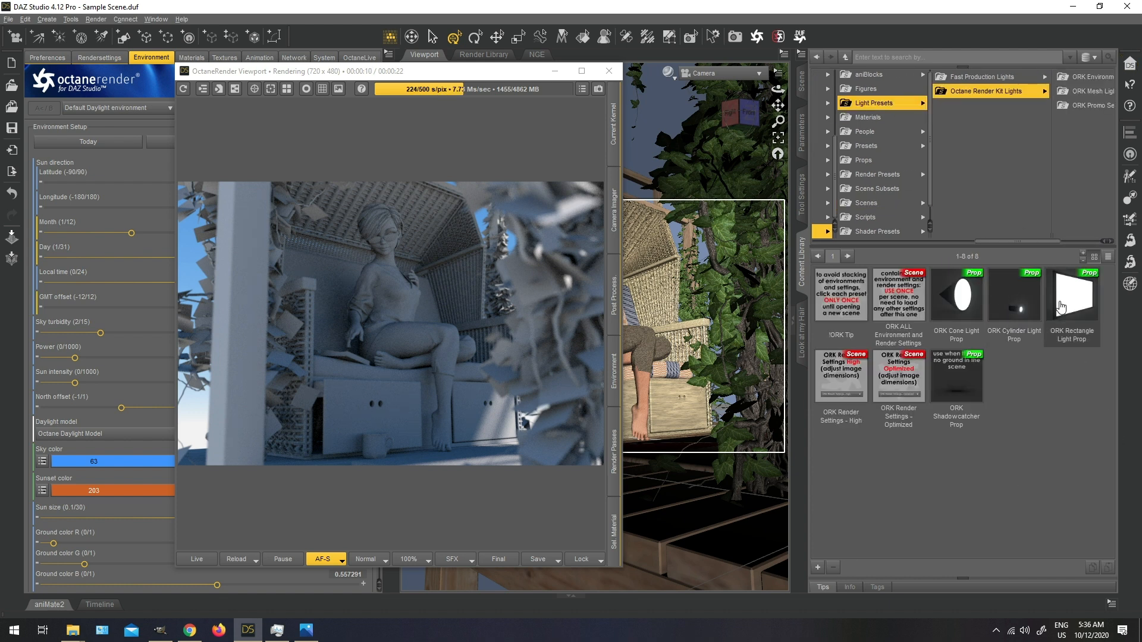
{"action": "double_click", "coordinate": [847, 380]}
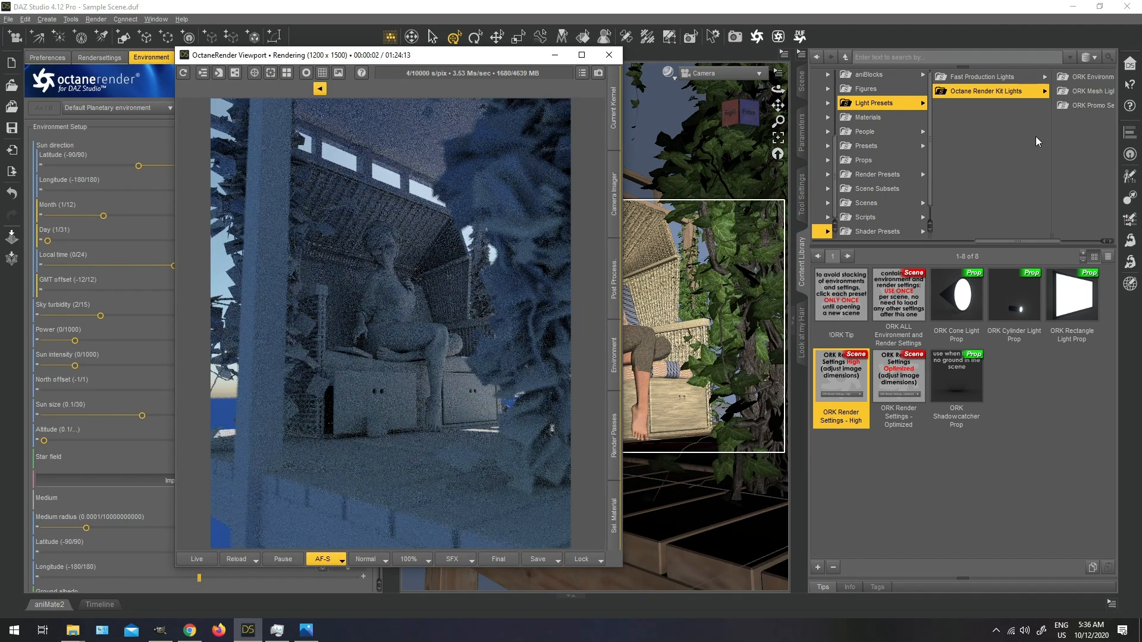
Step: Browse the ORK Environments presets, and load ORK ALL Environment and Render Settings from the Octane Render Kit Lights
{"action": "left_click", "coordinate": [1086, 79]}
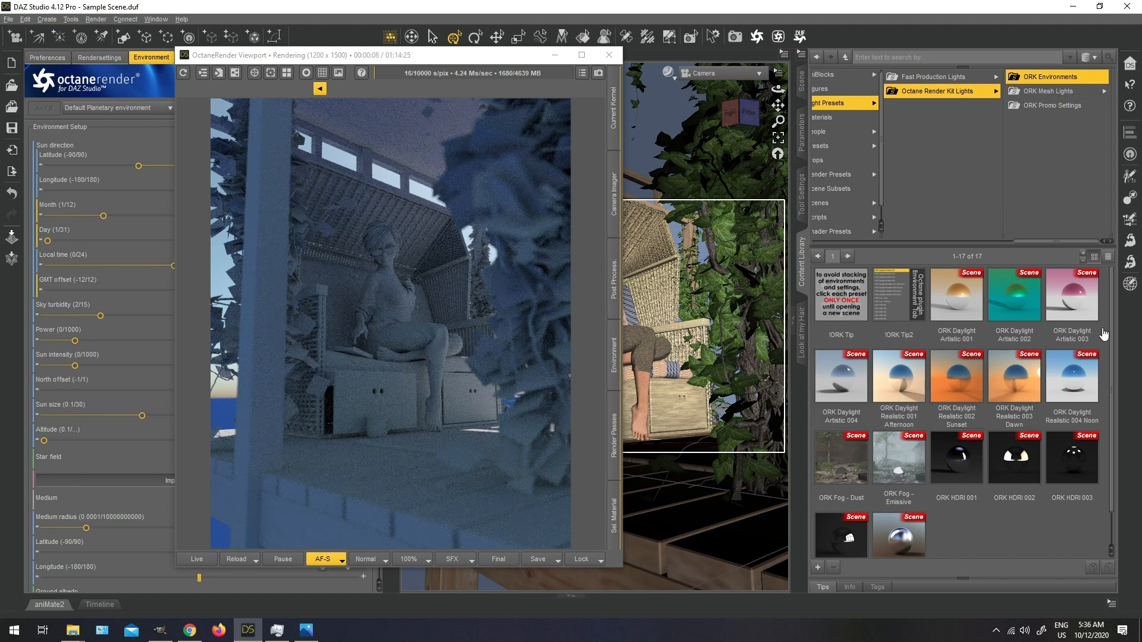
{"action": "left_click", "coordinate": [955, 94]}
{"action": "double_click", "coordinate": [900, 295]}
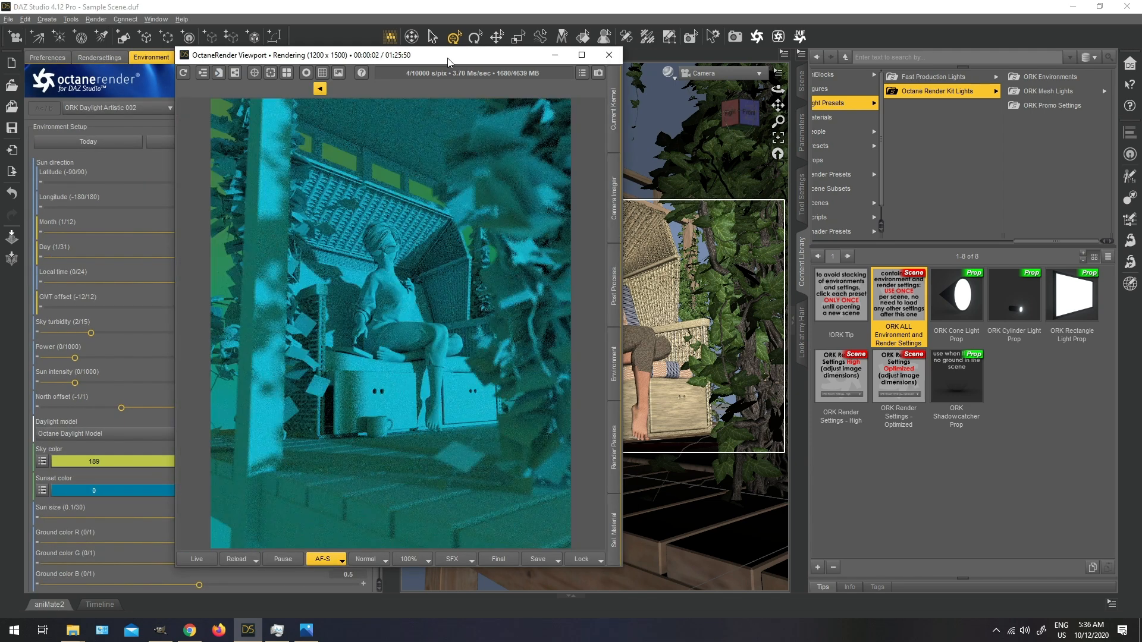
Step: Set the Octane environment to ORK Daylight Realistic 004 Noon and minimize the render viewport
{"action": "left_click_drag", "start_coordinate": [448, 61], "coordinate": [717, 65]}
{"action": "left_click", "coordinate": [128, 108]}
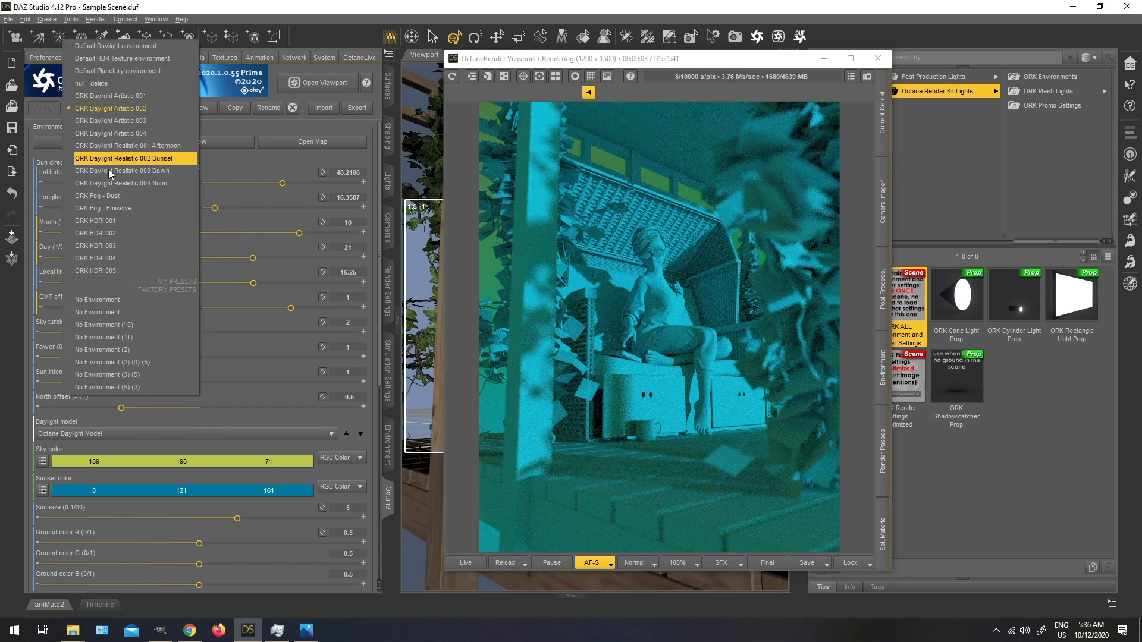
{"action": "left_click", "coordinate": [140, 187]}
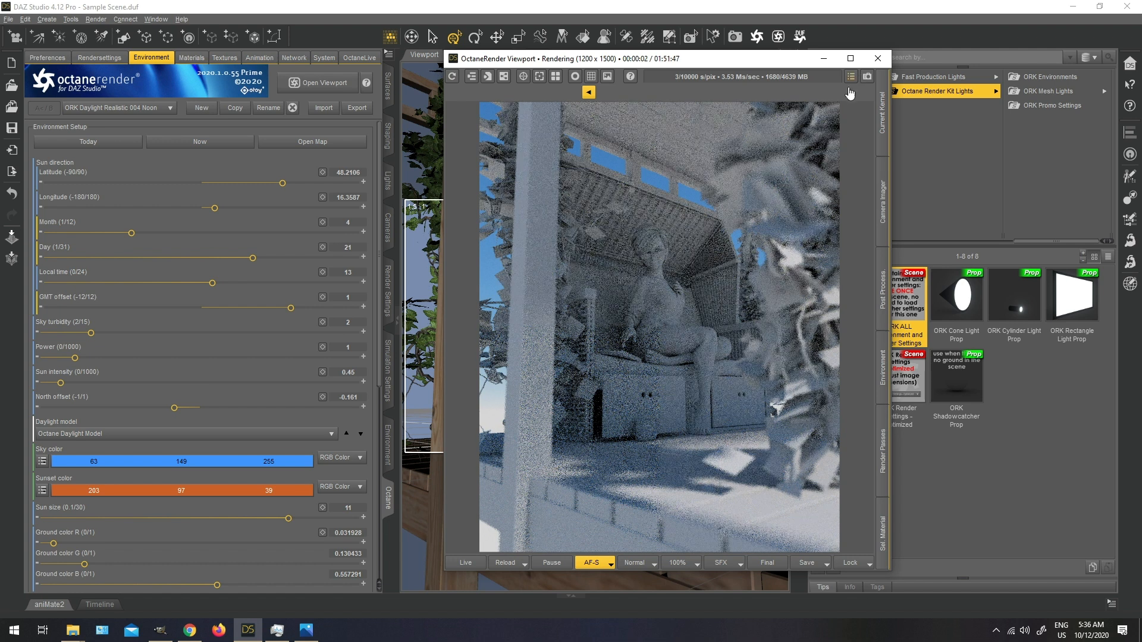
{"action": "left_click", "coordinate": [826, 63]}
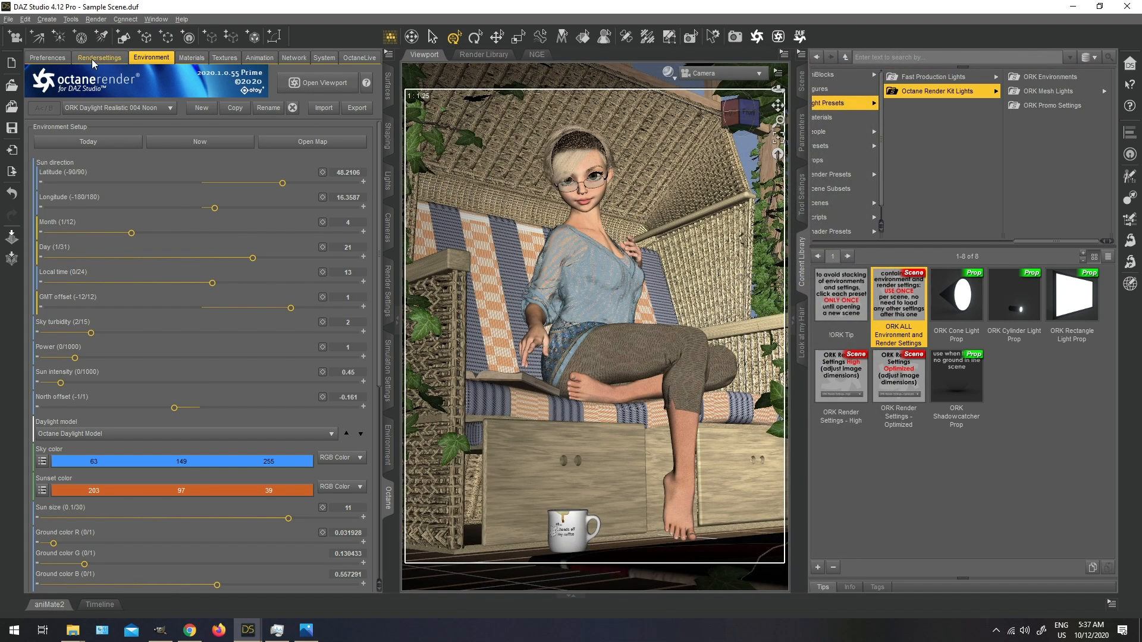
Step: Check the image size in the Octane and general render settings against the pixel dimensions of SampleSceneTest_33mins.png
{"action": "left_click", "coordinate": [93, 59]}
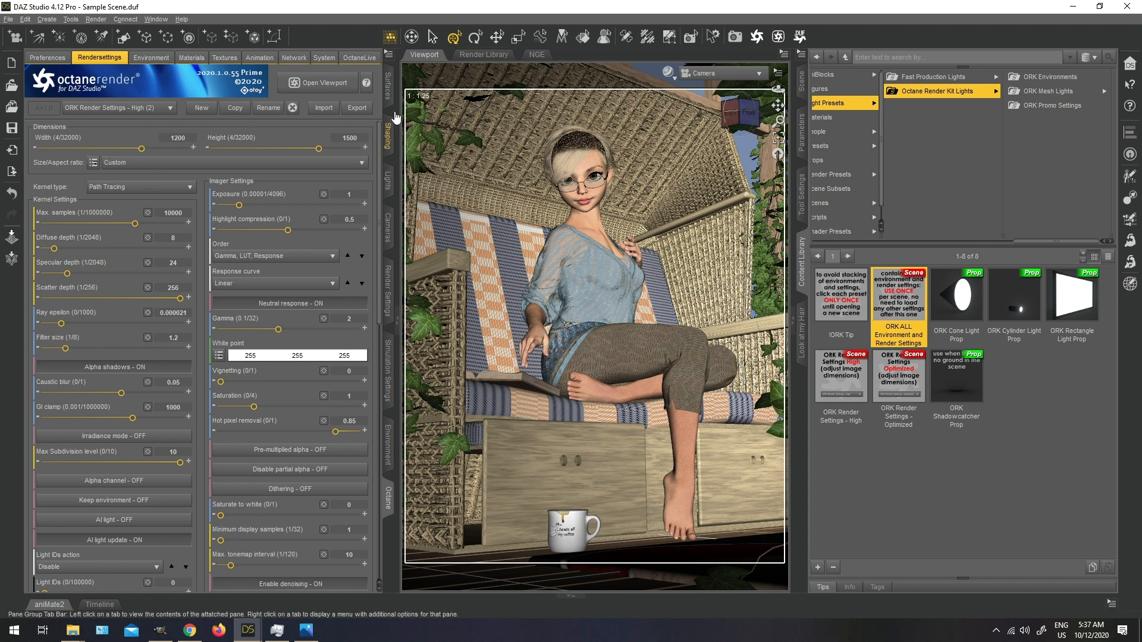
{"action": "left_click", "coordinate": [388, 291]}
{"action": "left_click", "coordinate": [49, 119]}
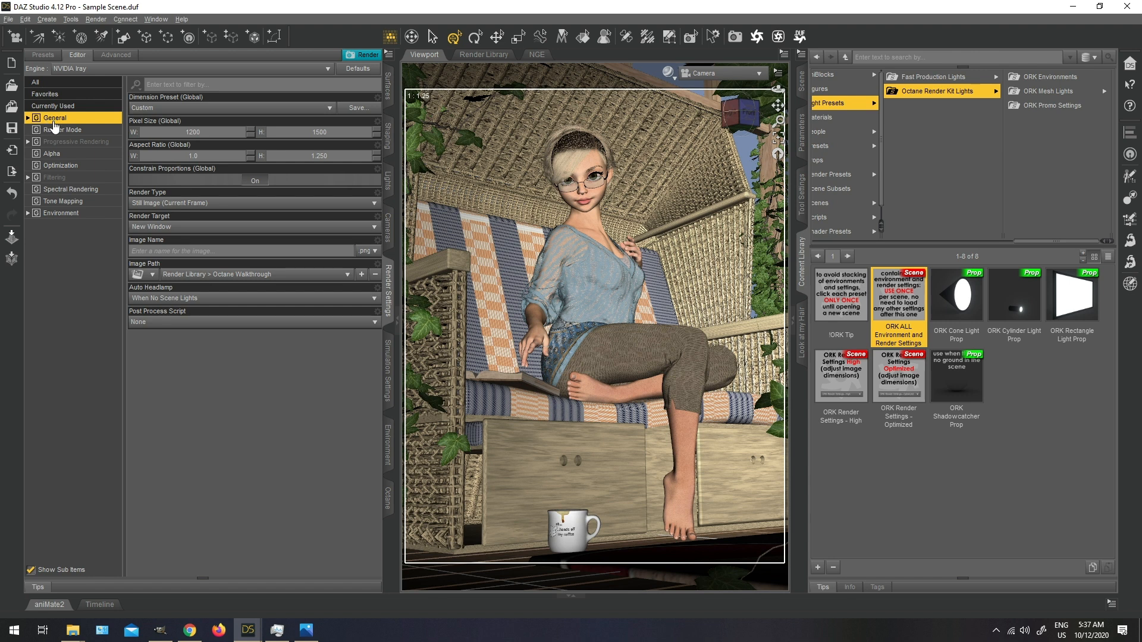
{"action": "left_click", "coordinate": [387, 499]}
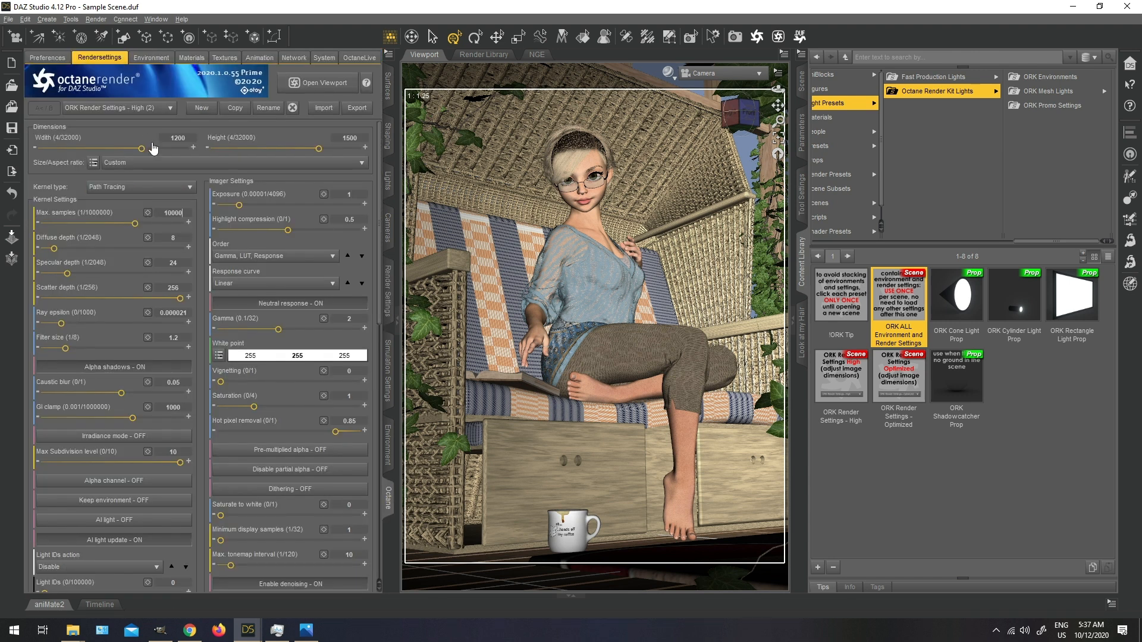
{"action": "left_click", "coordinate": [307, 630]}
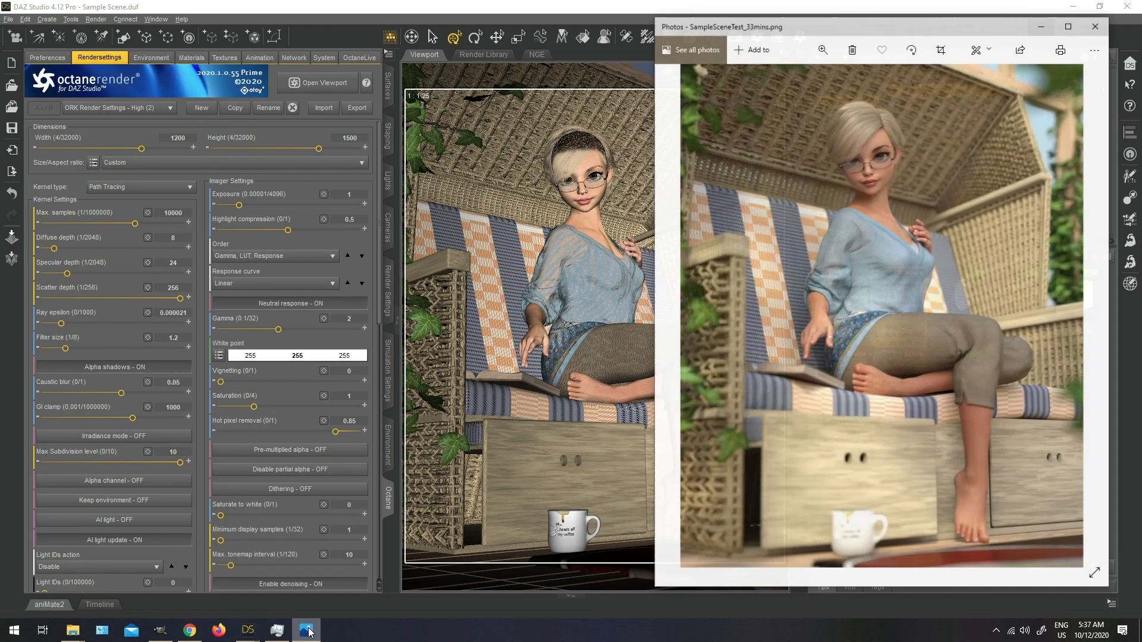
{"action": "mouse_move", "coordinate": [72, 631]}
{"action": "left_click", "coordinate": [66, 610]}
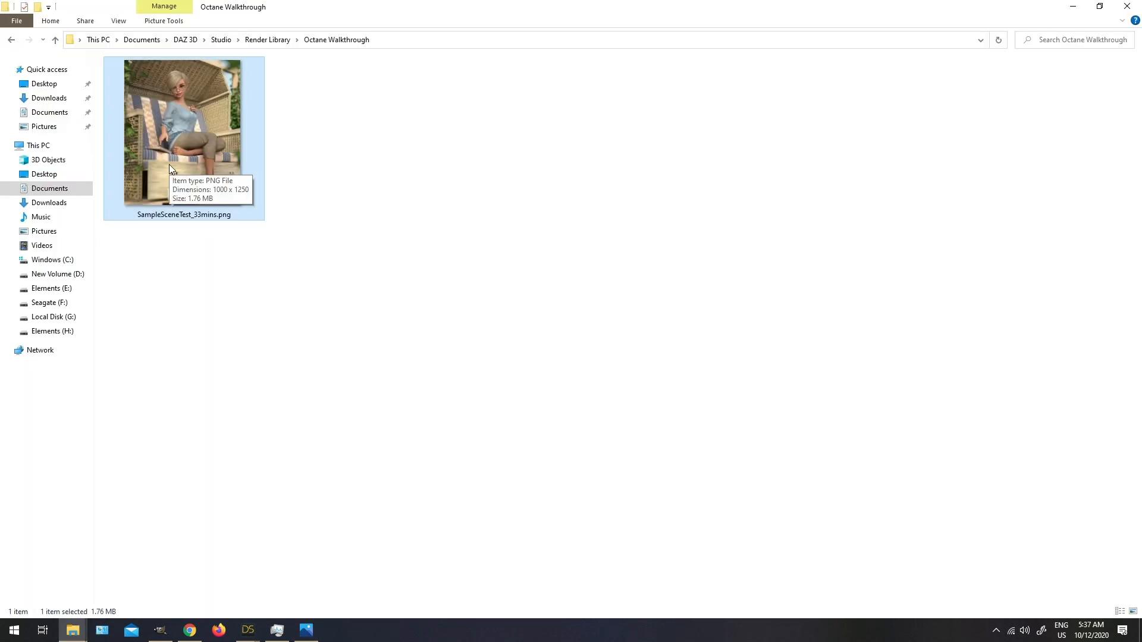
Step: Set the Octane render dimensions in DAZ Studio to a width of 1000 and a height of 1250
{"action": "left_click", "coordinate": [244, 635]}
{"action": "left_click", "coordinate": [210, 585]}
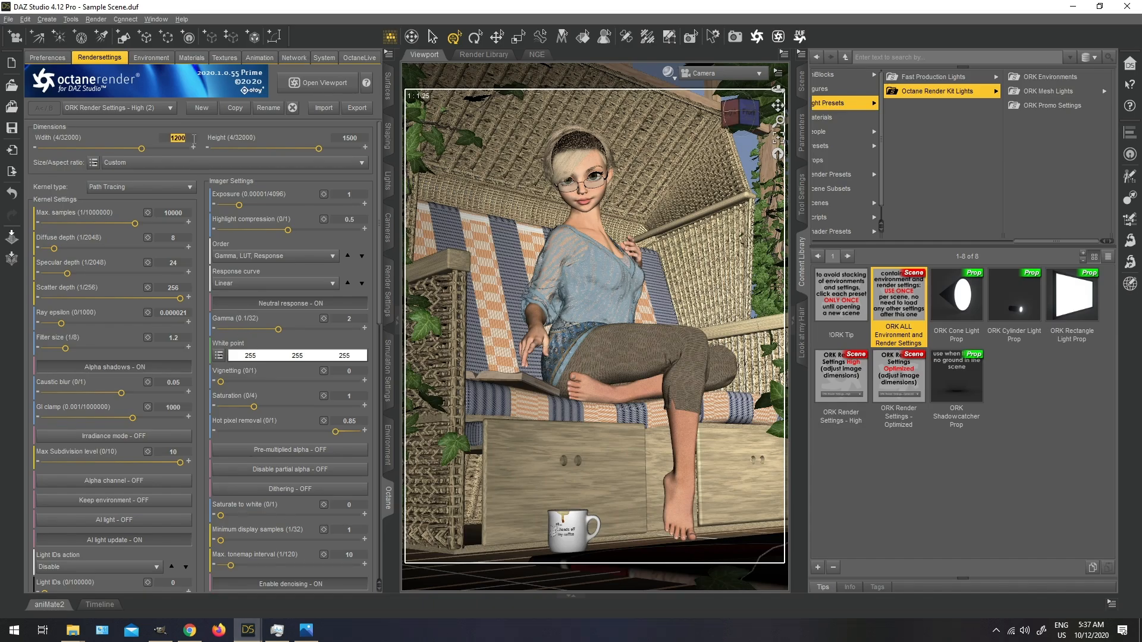
{"action": "key", "text": "Return"}
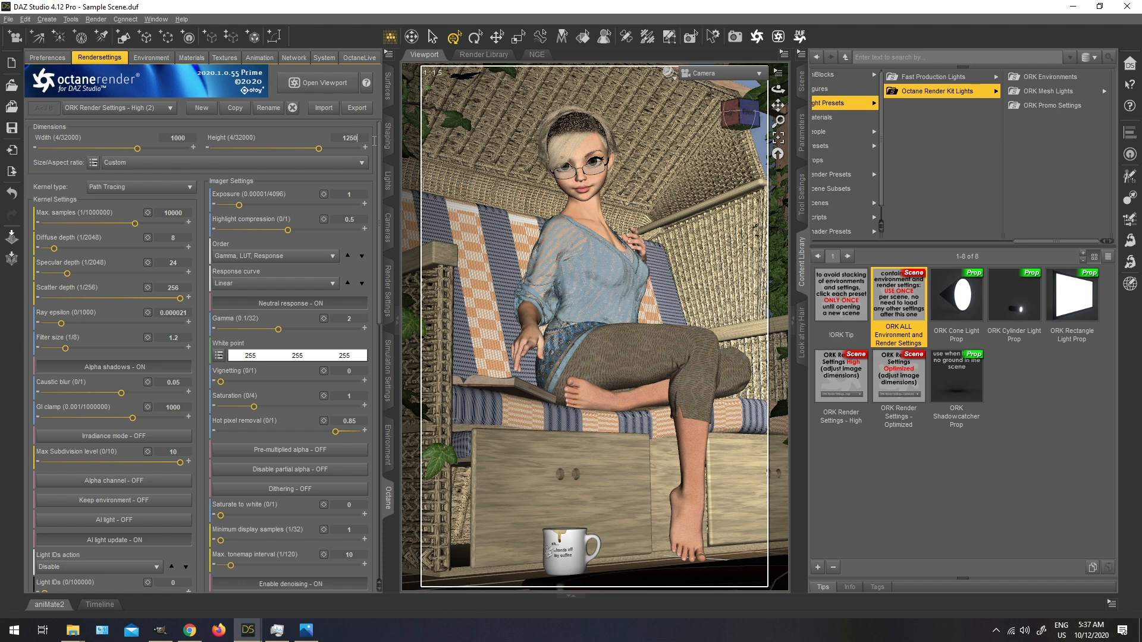
{"action": "left_click", "coordinate": [373, 141]}
{"action": "type", "text": "1250"}
{"action": "key", "text": "Return"}
Step: Convert the scene's missing surface materials to Octane materials
{"action": "left_click", "coordinate": [191, 57]}
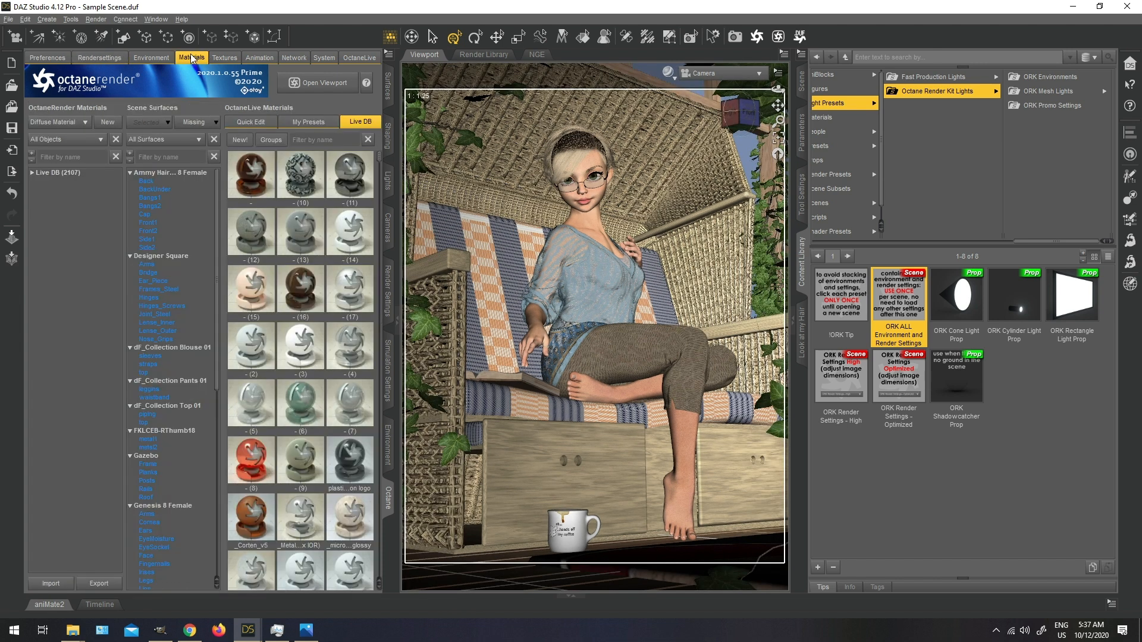
{"action": "left_click", "coordinate": [194, 114]}
{"action": "left_click", "coordinate": [195, 131]}
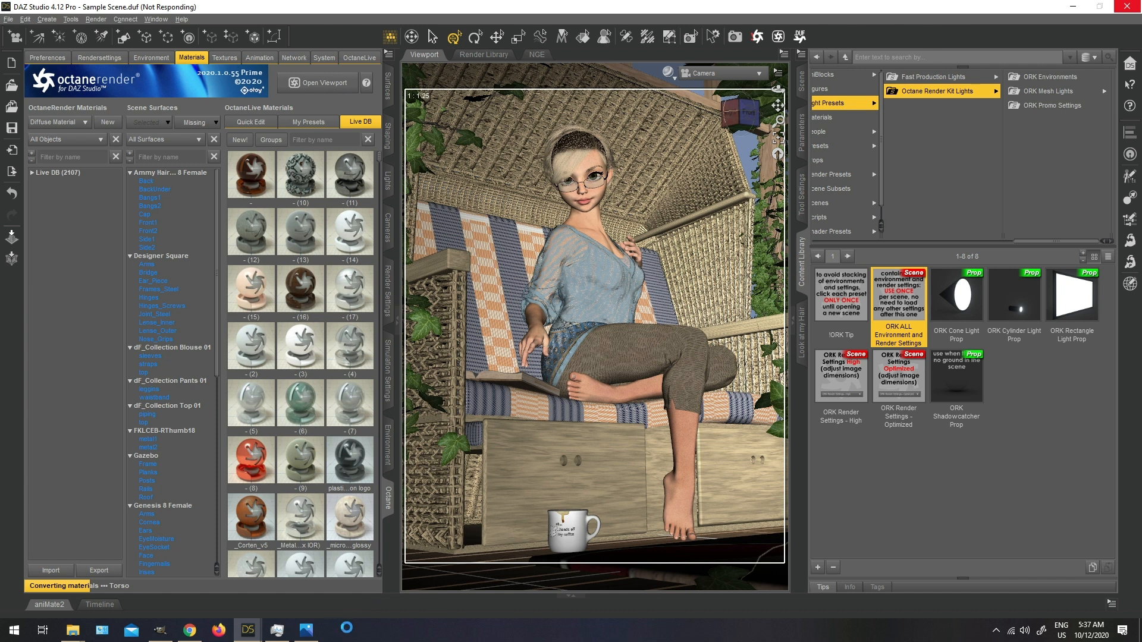
Step: View the SampleSceneTest_33mins.png reference, open the Octane render viewport and move its window clear of the content library
{"action": "left_click", "coordinate": [306, 630]}
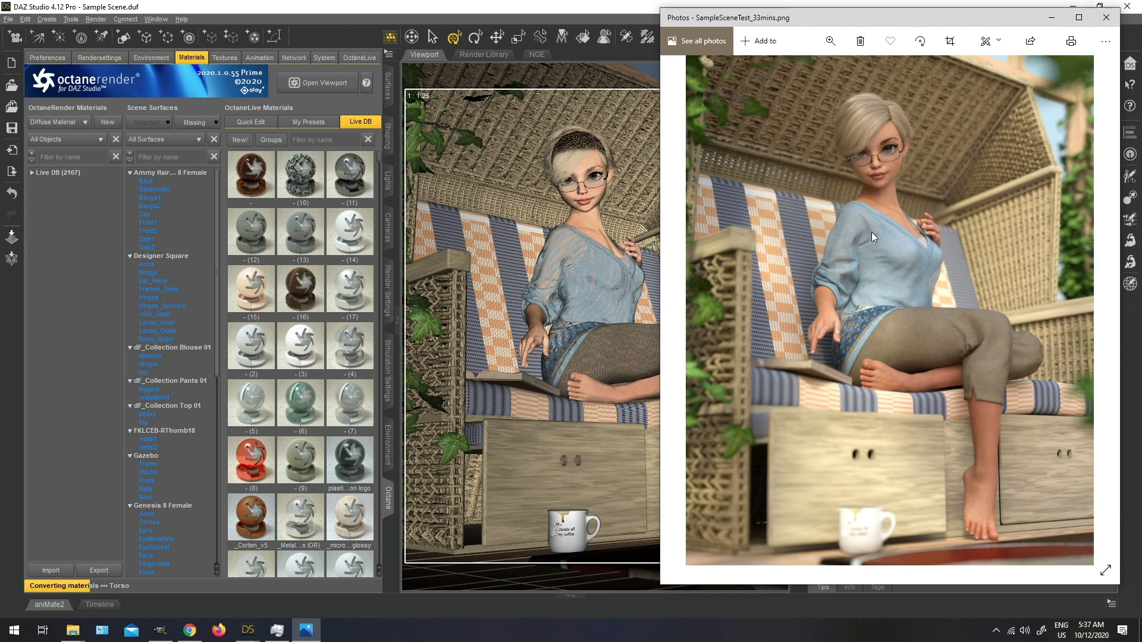
{"action": "left_click", "coordinate": [324, 84]}
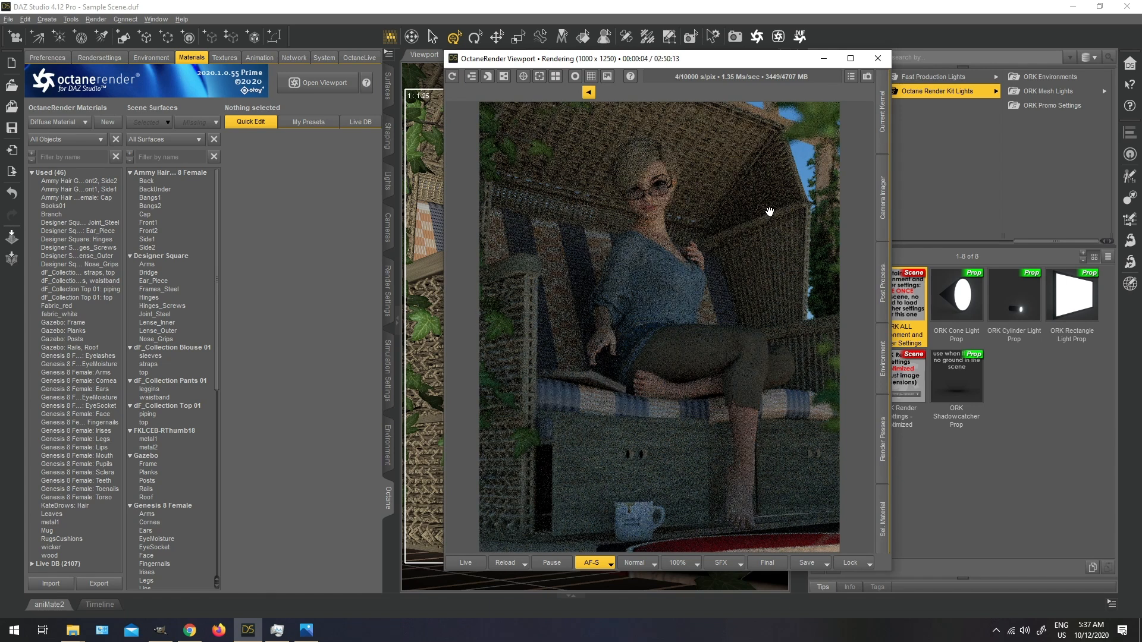
{"action": "left_click_drag", "start_coordinate": [729, 59], "coordinate": [444, 60]}
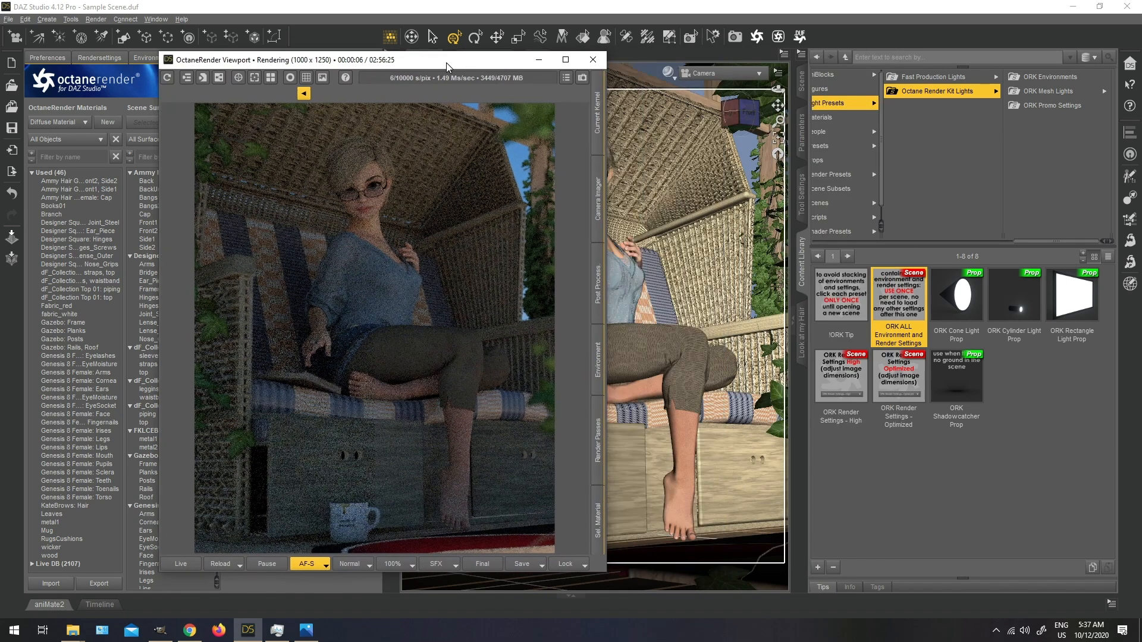
Step: Apply the Octane Render Kit material ORK Skin Tone 01a (Matte) to the Genesis 8 Female figure
{"action": "left_click", "coordinate": [802, 82]}
{"action": "left_click", "coordinate": [927, 88]}
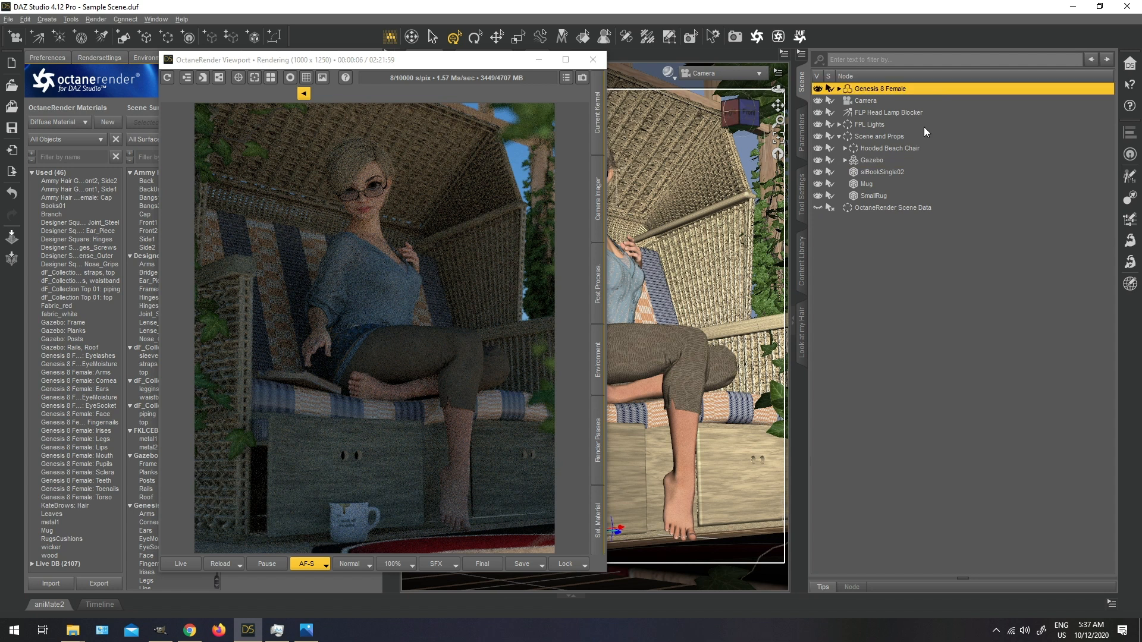
{"action": "left_click", "coordinate": [802, 260]}
{"action": "left_click_drag", "start_coordinate": [1058, 243], "coordinate": [993, 215]}
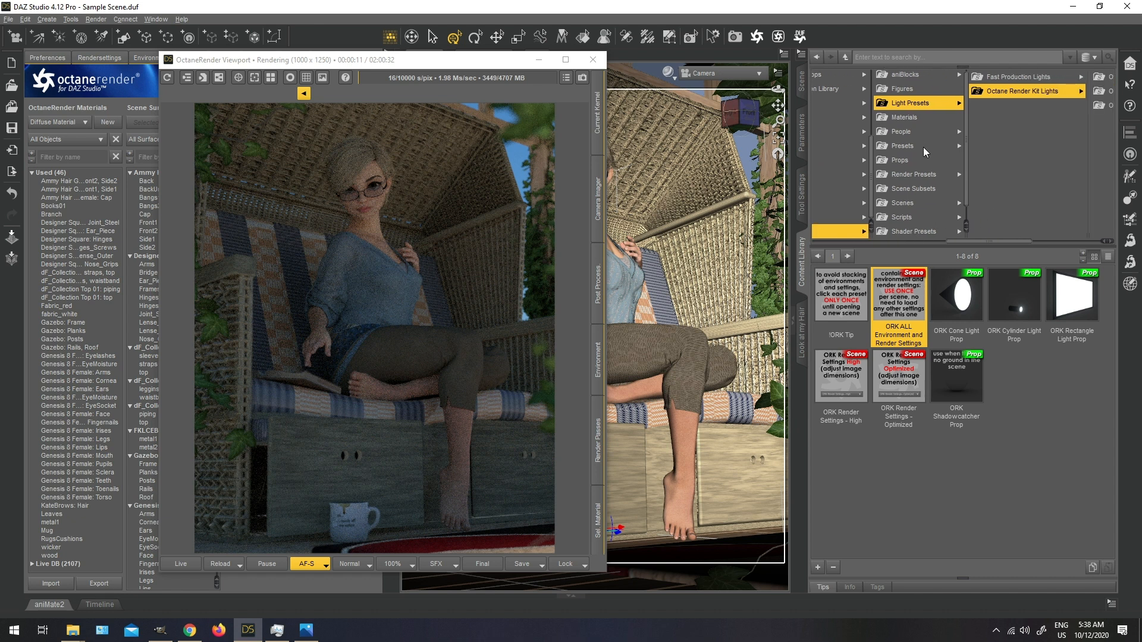
{"action": "left_click", "coordinate": [948, 131]}
{"action": "left_click", "coordinate": [1042, 104]}
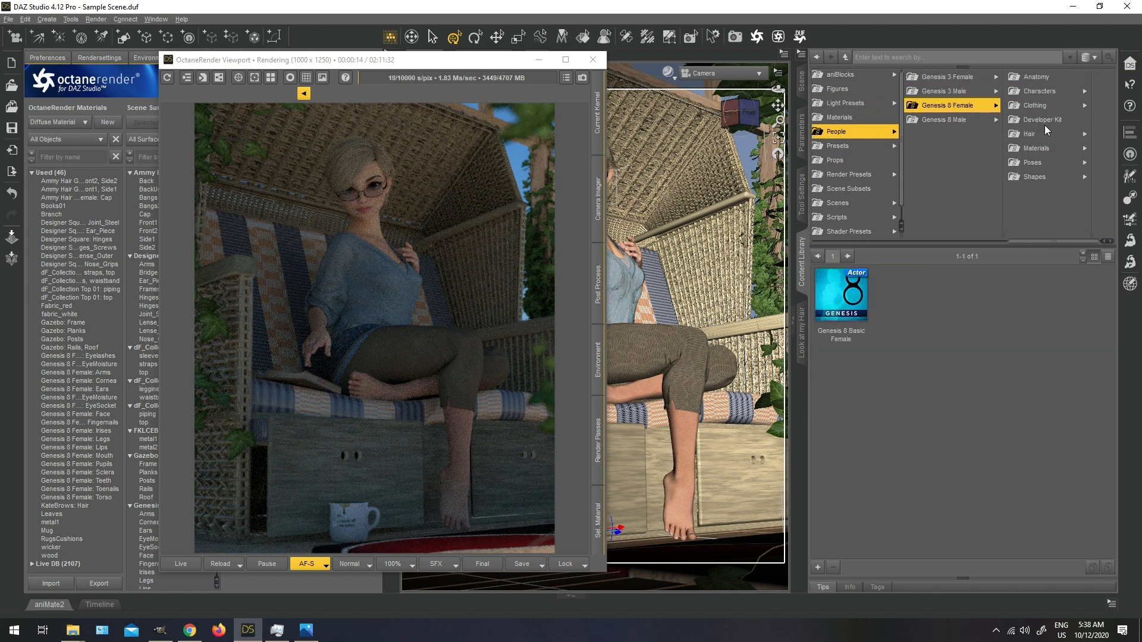
{"action": "left_click", "coordinate": [1038, 150]}
{"action": "left_click", "coordinate": [1086, 92]}
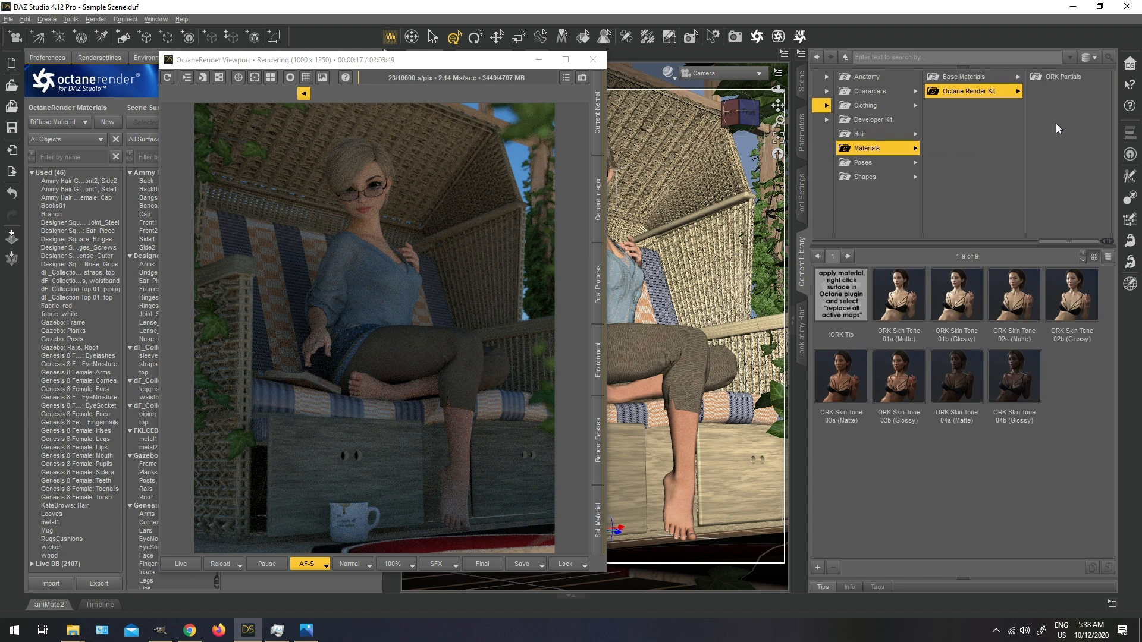
{"action": "left_click_drag", "start_coordinate": [477, 67], "coordinate": [413, 75]}
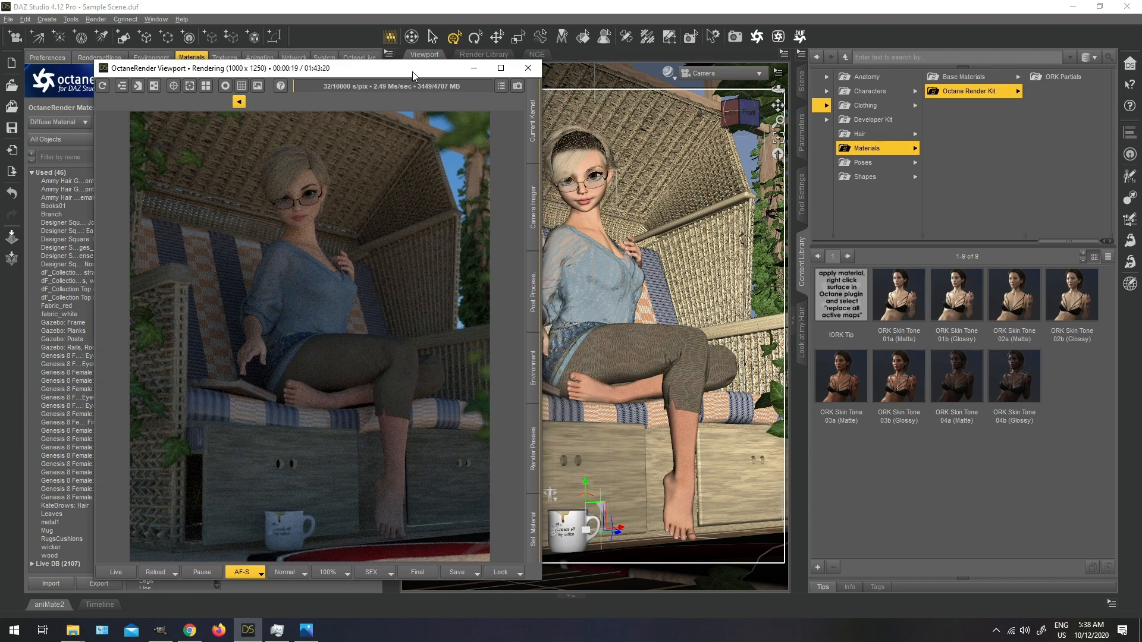
{"action": "double_click", "coordinate": [890, 287]}
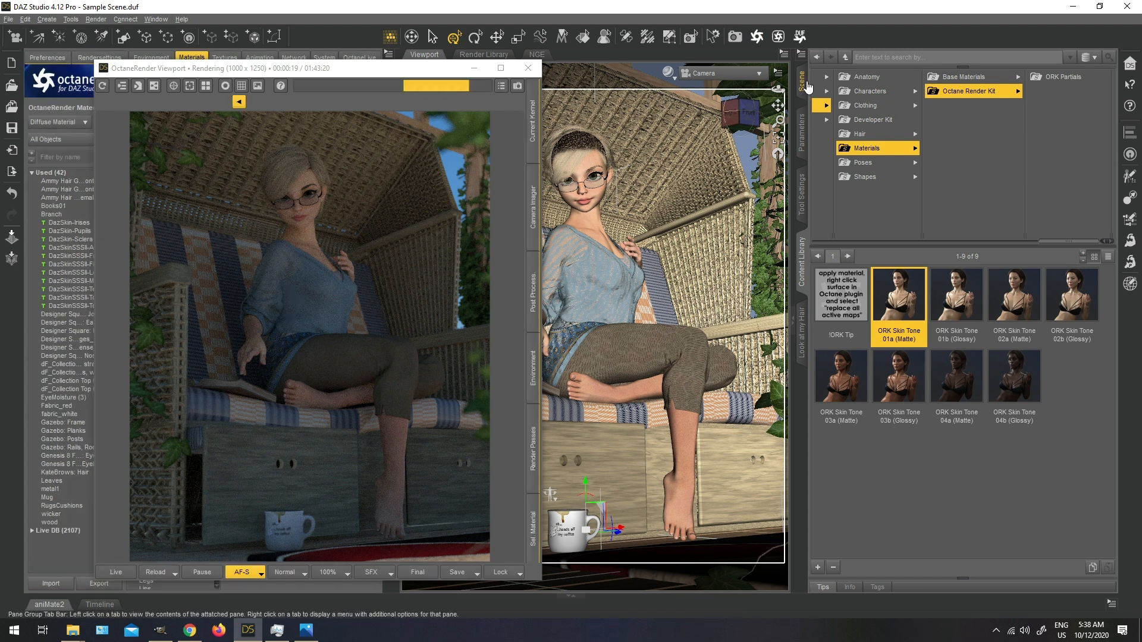
Step: Apply the ORK Skin - Eyelashes partial material to the Genesis 8 Female Eyelashes
{"action": "left_click", "coordinate": [802, 83]}
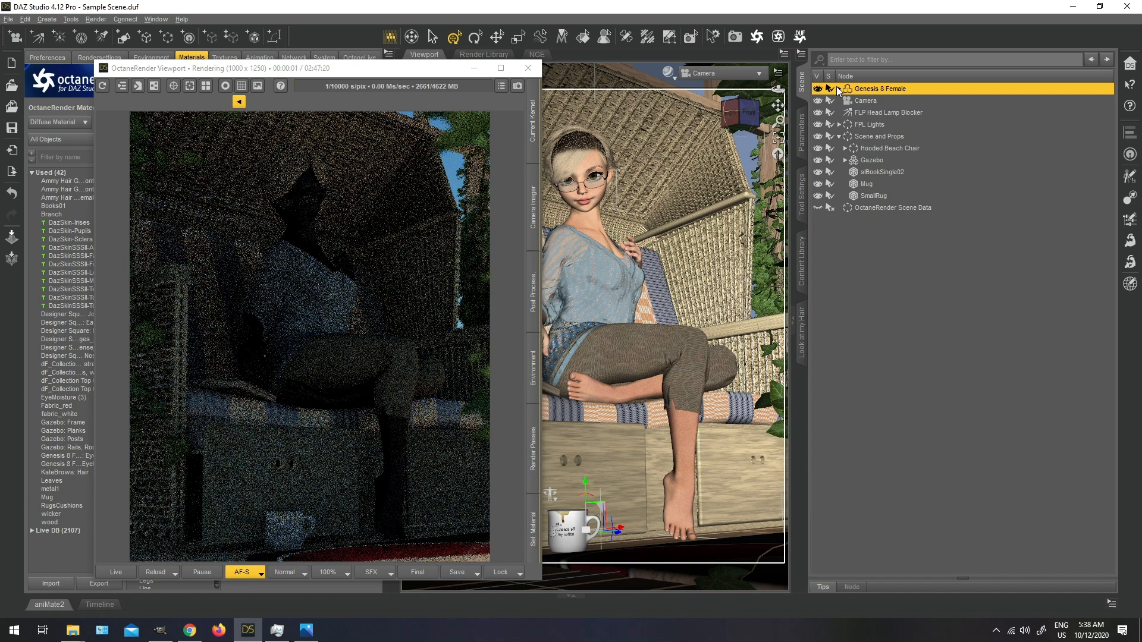
{"action": "left_click", "coordinate": [839, 88]}
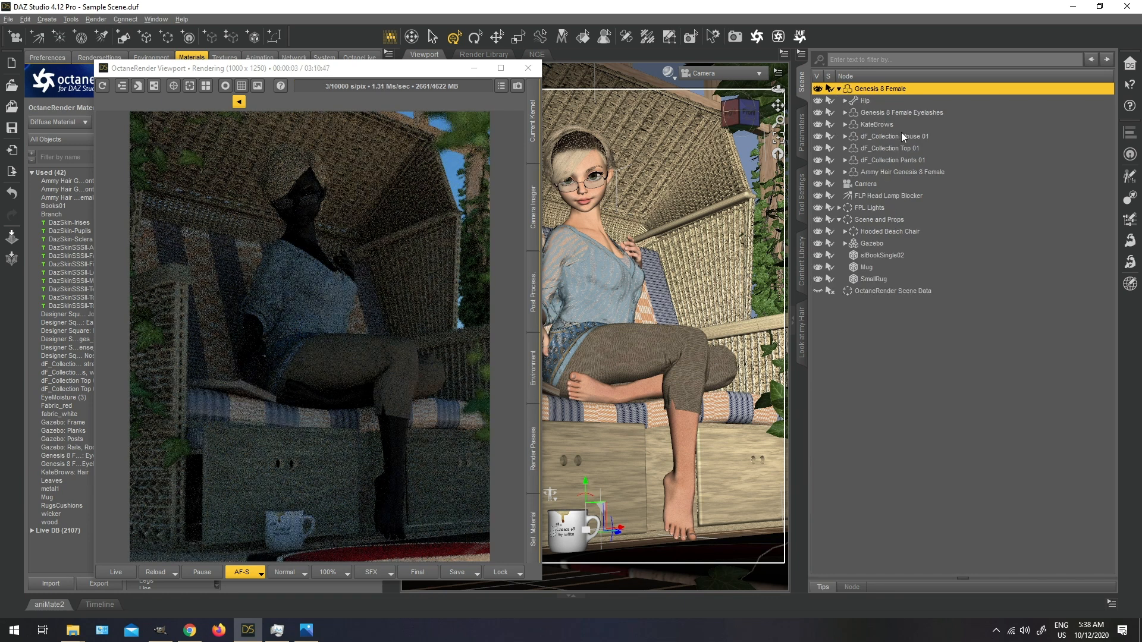
{"action": "left_click", "coordinate": [898, 112]}
{"action": "left_click", "coordinate": [802, 261]}
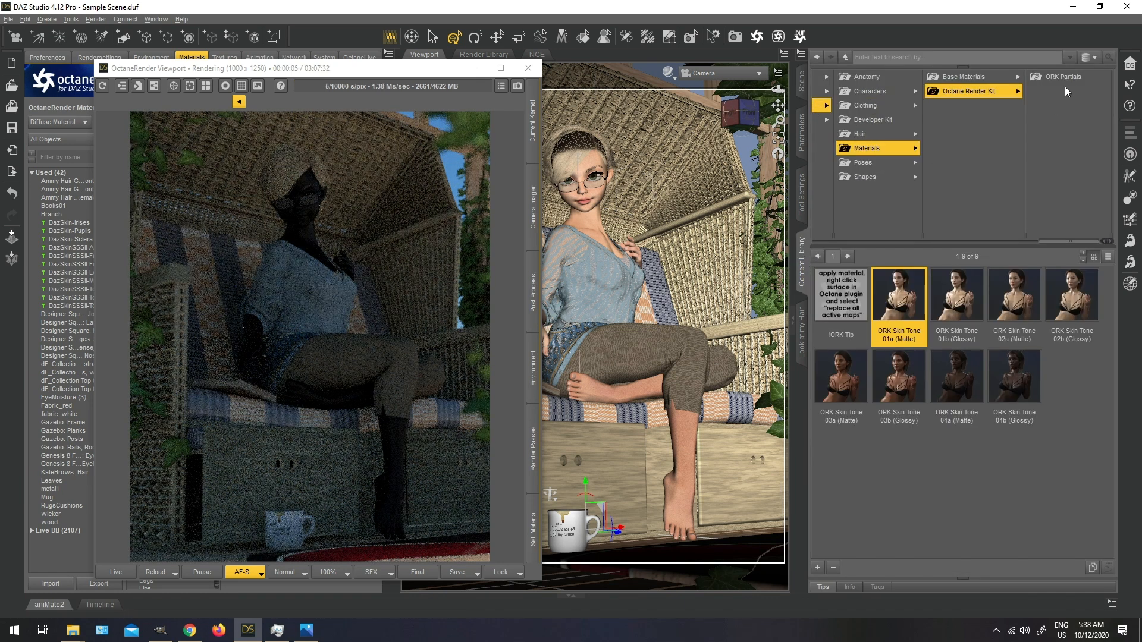
{"action": "left_click", "coordinate": [1063, 78]}
{"action": "double_click", "coordinate": [908, 323]}
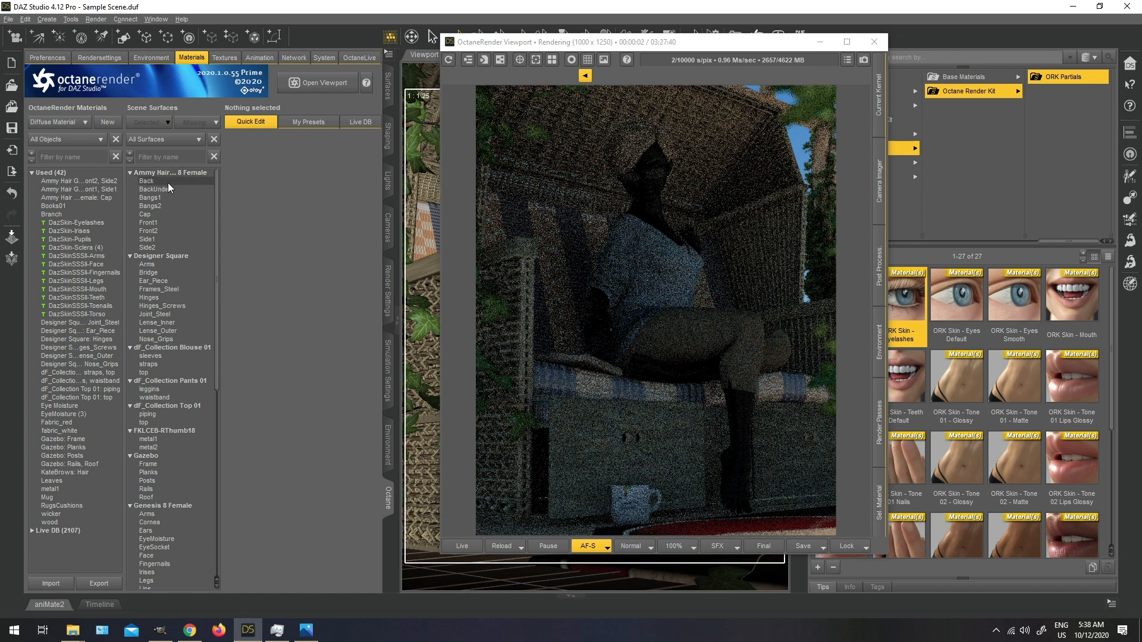
Step: Replace all active texture maps on the Octane materials of all Genesis 8 Female surfaces
{"action": "scroll", "coordinate": [173, 312], "scroll_direction": "down", "scroll_amount": 5}
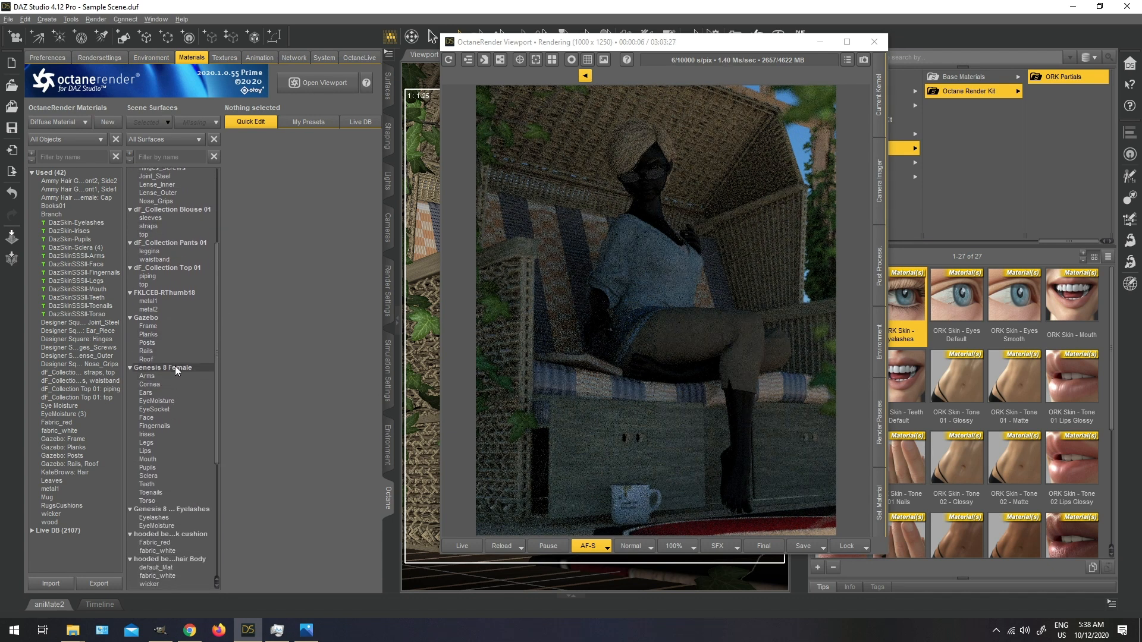
{"action": "left_click", "coordinate": [175, 367]}
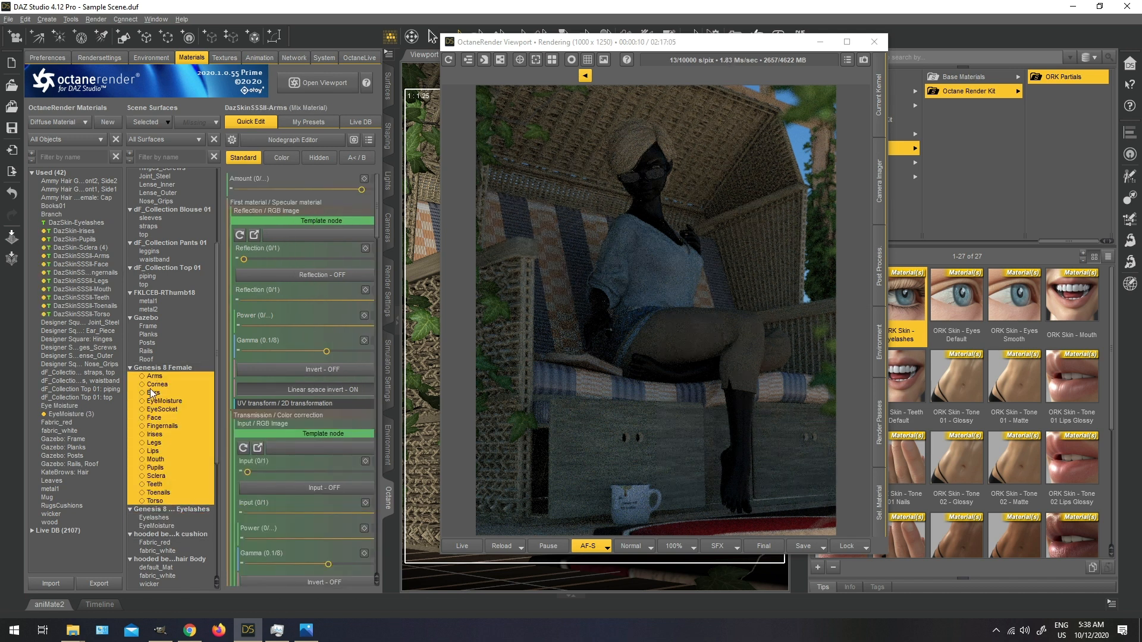
{"action": "right_click", "coordinate": [159, 438]}
{"action": "mouse_move", "coordinate": [297, 452]}
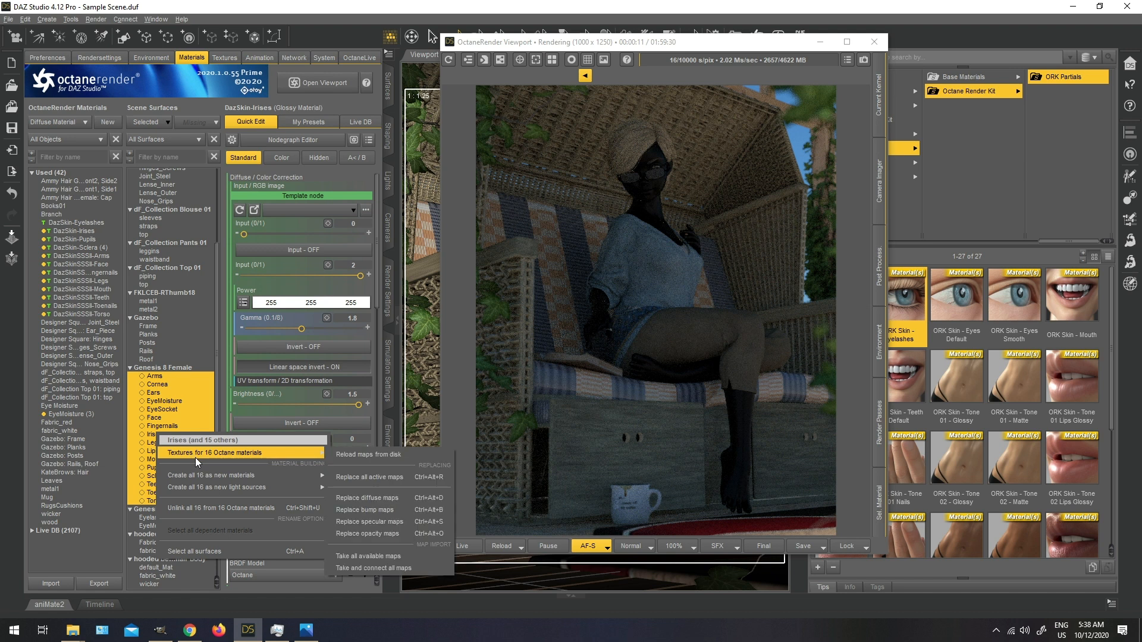
{"action": "left_click", "coordinate": [368, 477]}
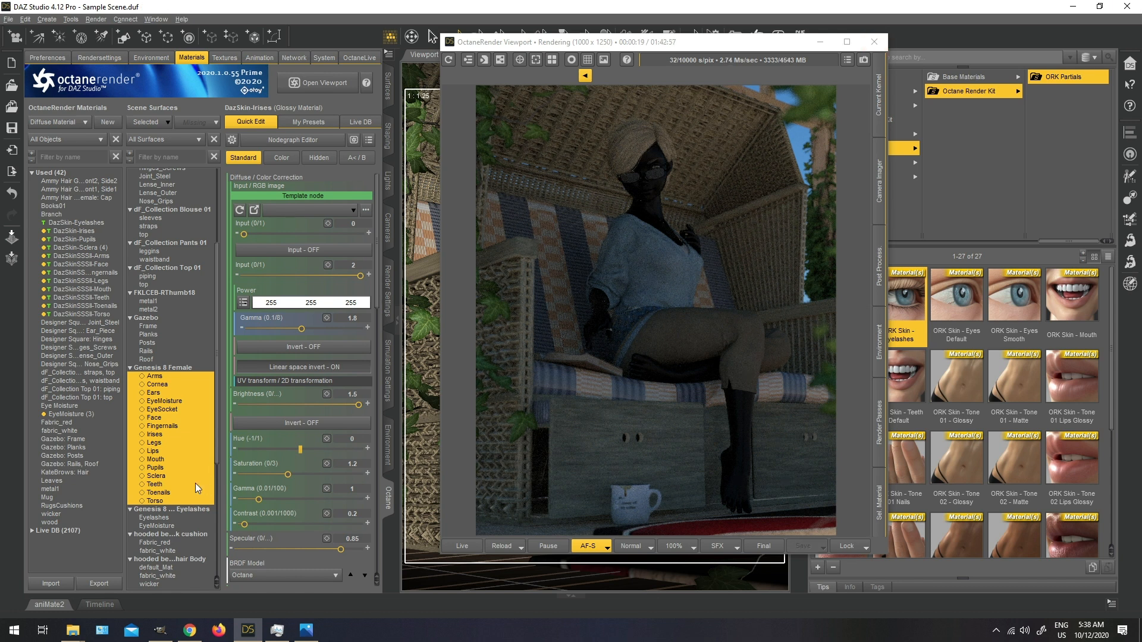
Step: Replace all active texture maps on the Octane materials of the Genesis 8 Female Eyelashes surfaces
{"action": "left_click", "coordinate": [159, 510]}
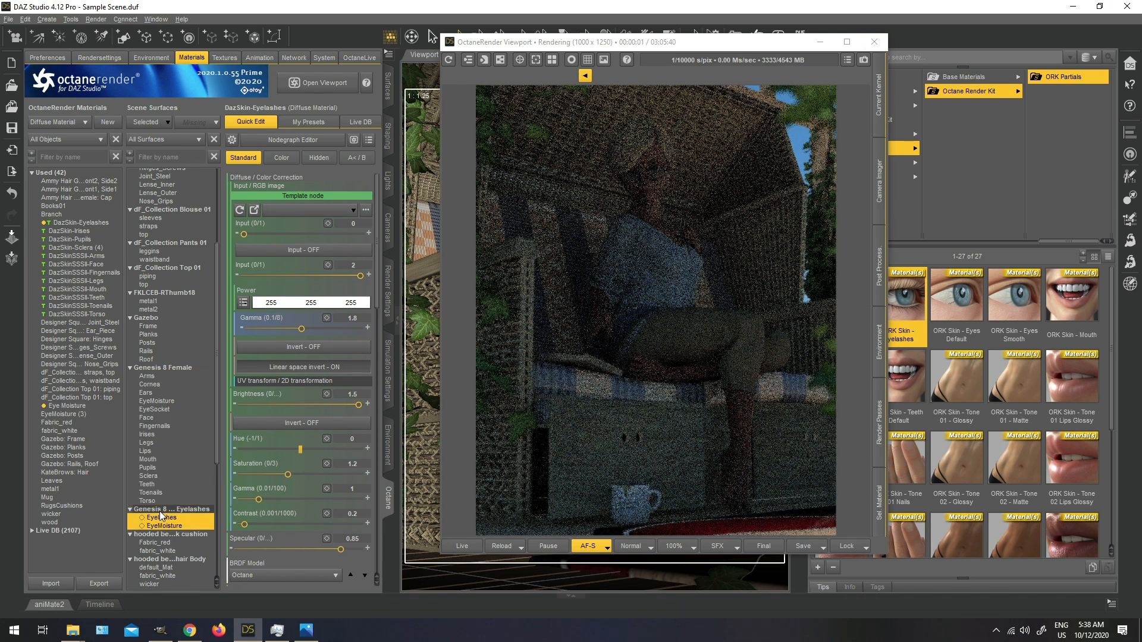
{"action": "right_click", "coordinate": [160, 511]}
{"action": "mouse_move", "coordinate": [248, 412]}
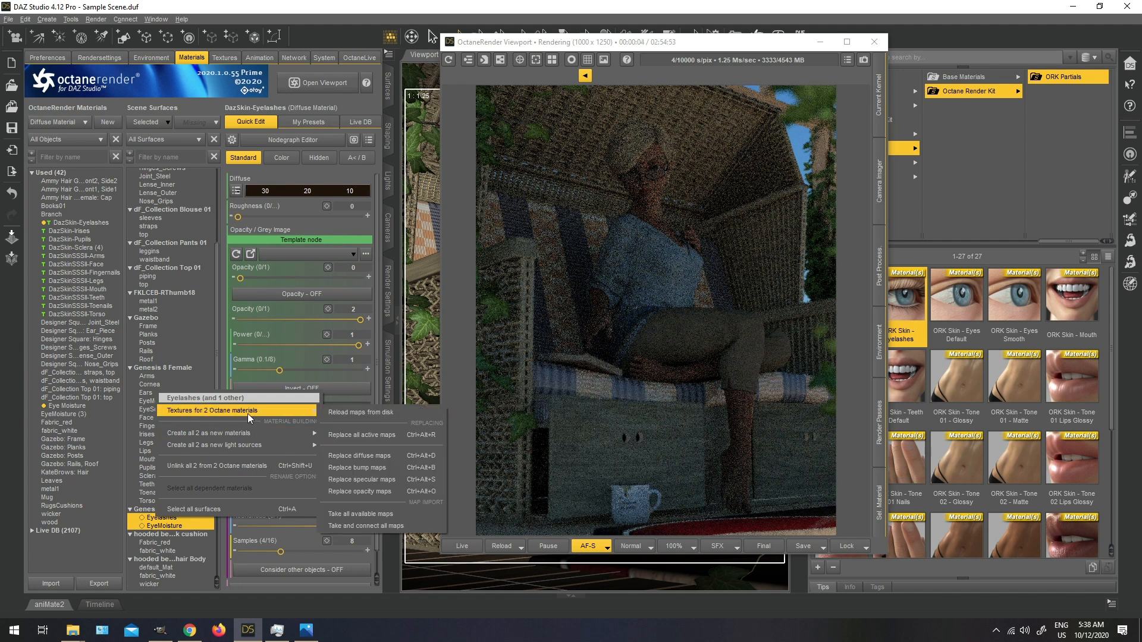
{"action": "left_click", "coordinate": [341, 437]}
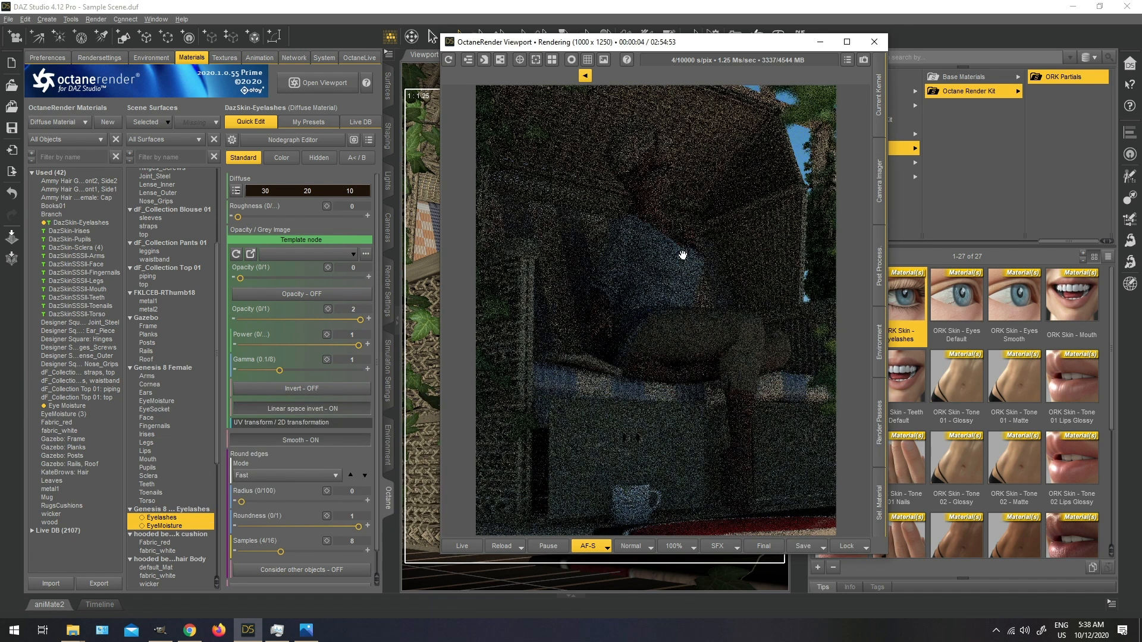
{"action": "scroll", "coordinate": [707, 182], "scroll_direction": "up", "scroll_amount": 2}
{"action": "scroll", "coordinate": [730, 132], "scroll_direction": "down", "scroll_amount": 3}
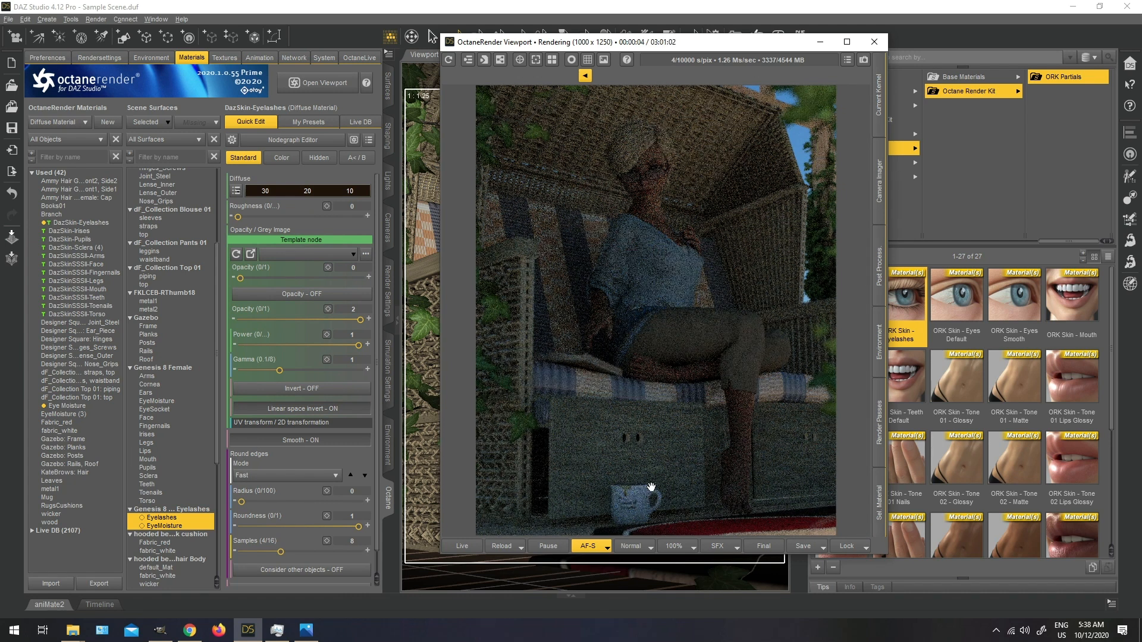
Step: Pause and minimize the Octane render, and check which Base Color texture the Genesis 8 Female Face surface uses
{"action": "left_click", "coordinate": [553, 547]}
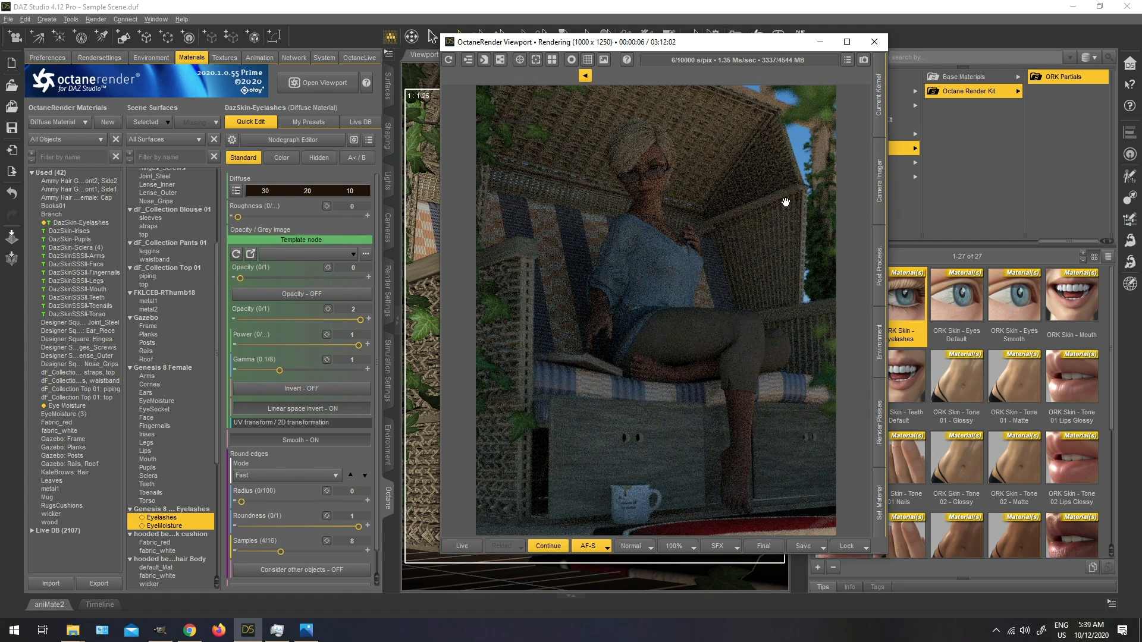
{"action": "left_click", "coordinate": [815, 43]}
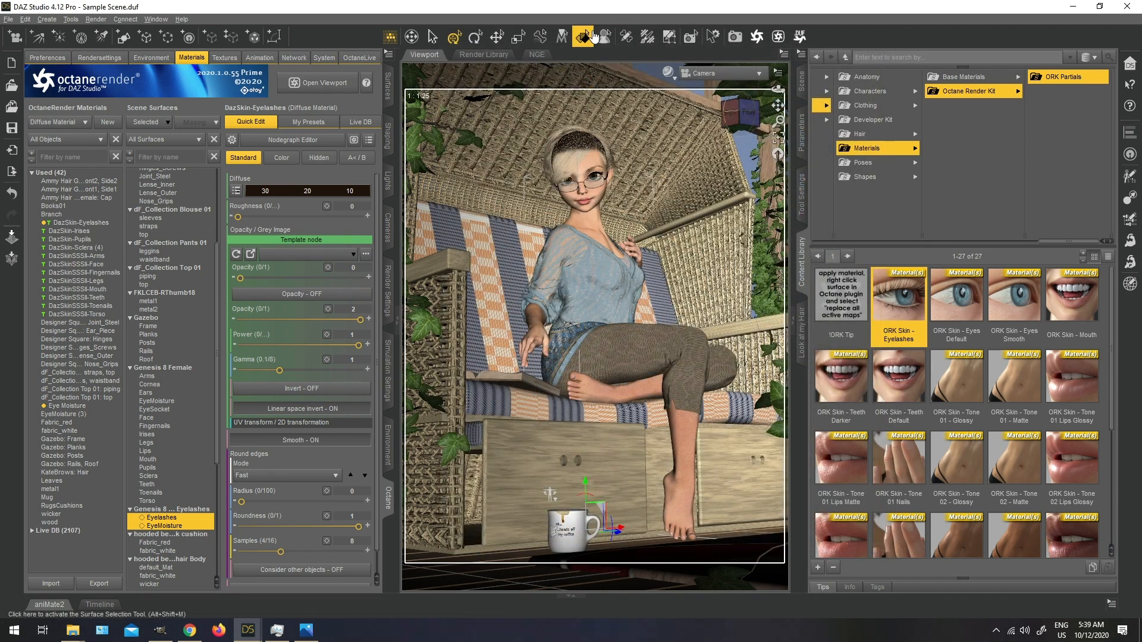
{"action": "left_click", "coordinate": [578, 173]}
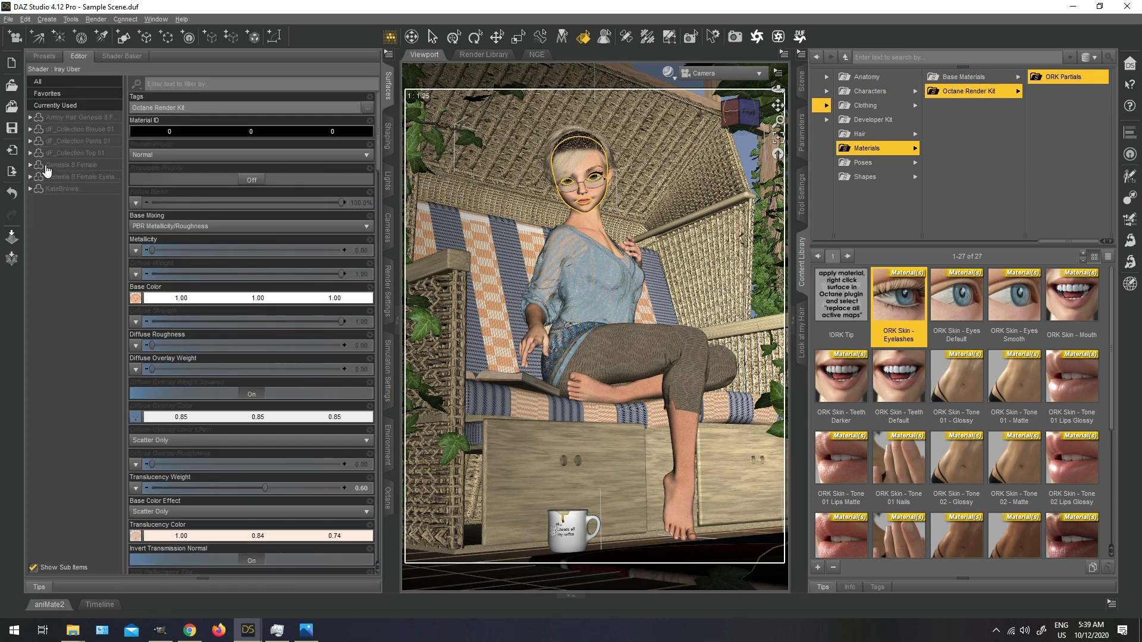
{"action": "left_click", "coordinate": [30, 165]}
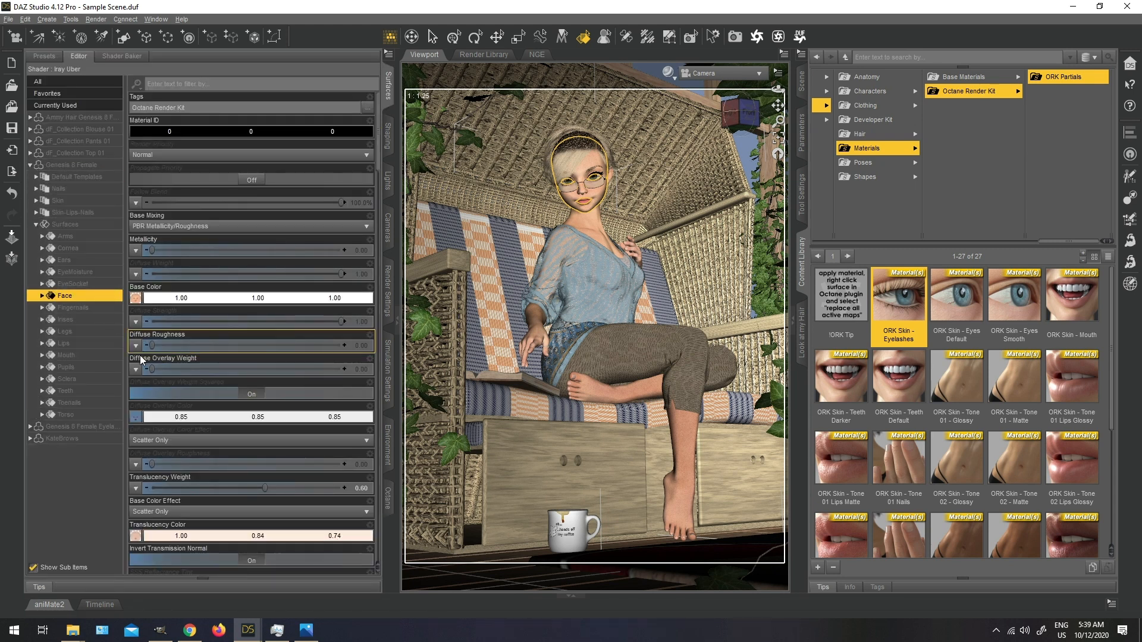
{"action": "mouse_move", "coordinate": [143, 424]}
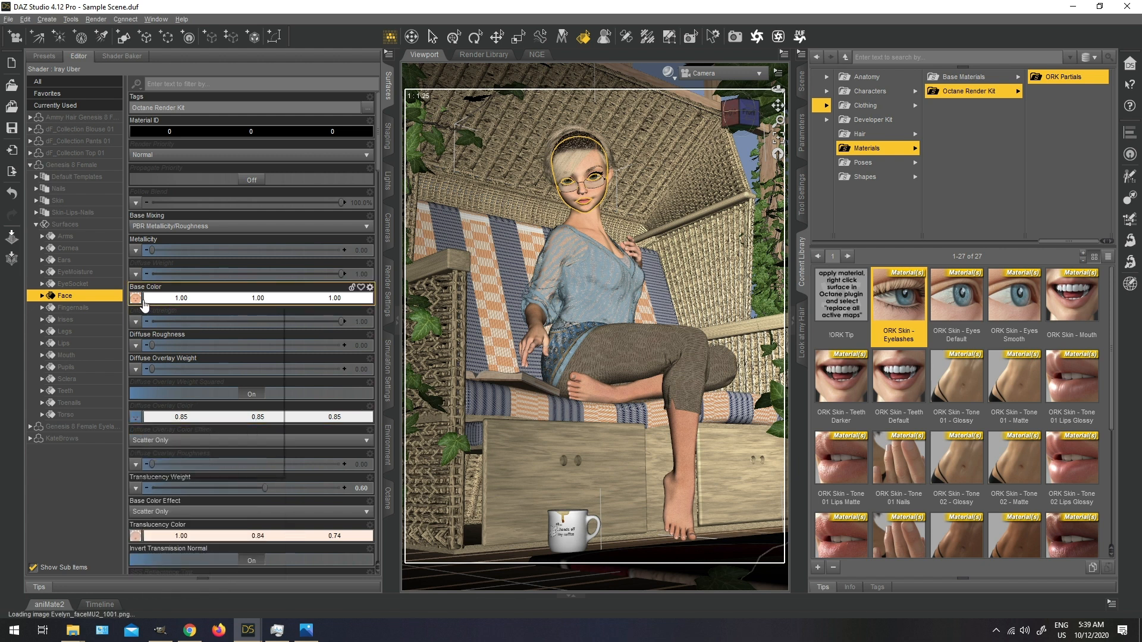
{"action": "mouse_move", "coordinate": [143, 302]}
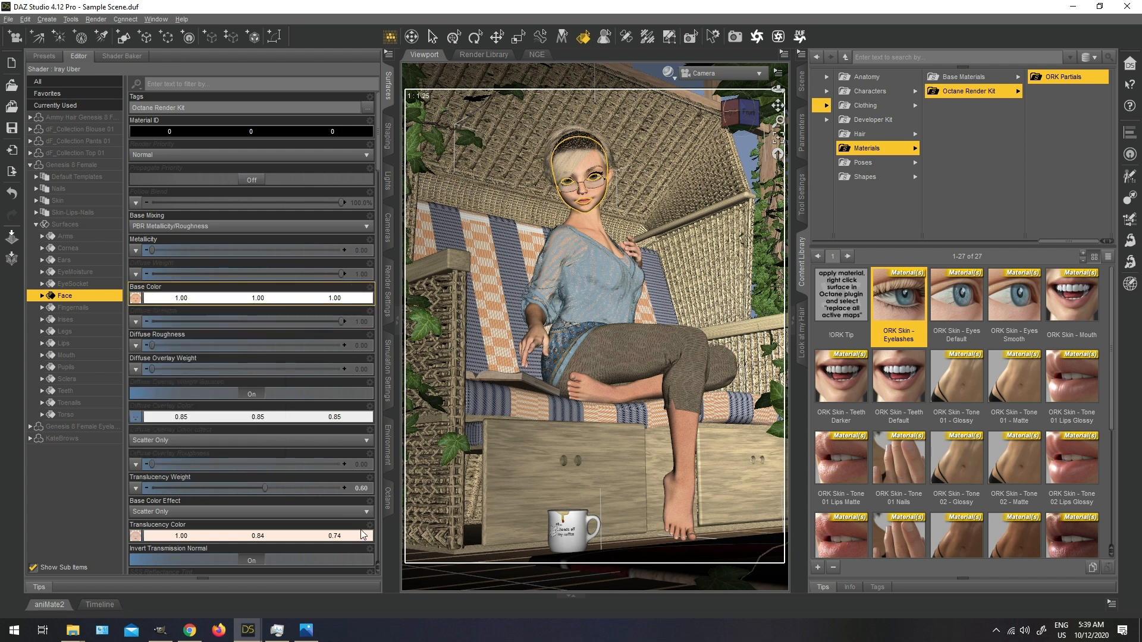
Step: Set the texture map of the Genesis 8 Female face's Octane material to d2.png
{"action": "left_click", "coordinate": [390, 499]}
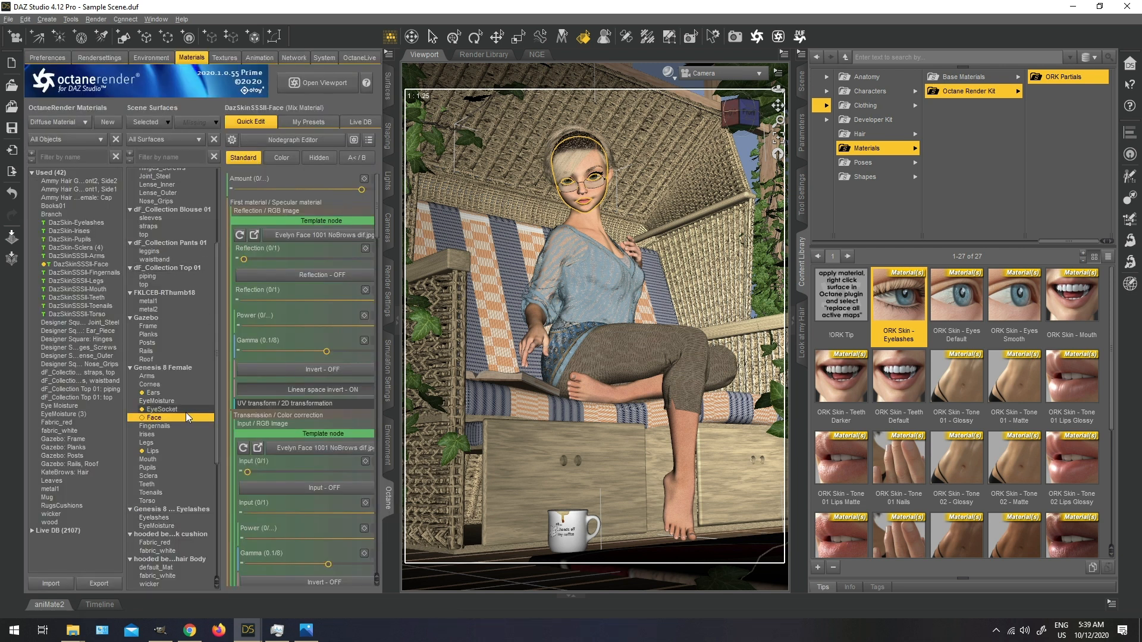
{"action": "left_click", "coordinate": [293, 234]}
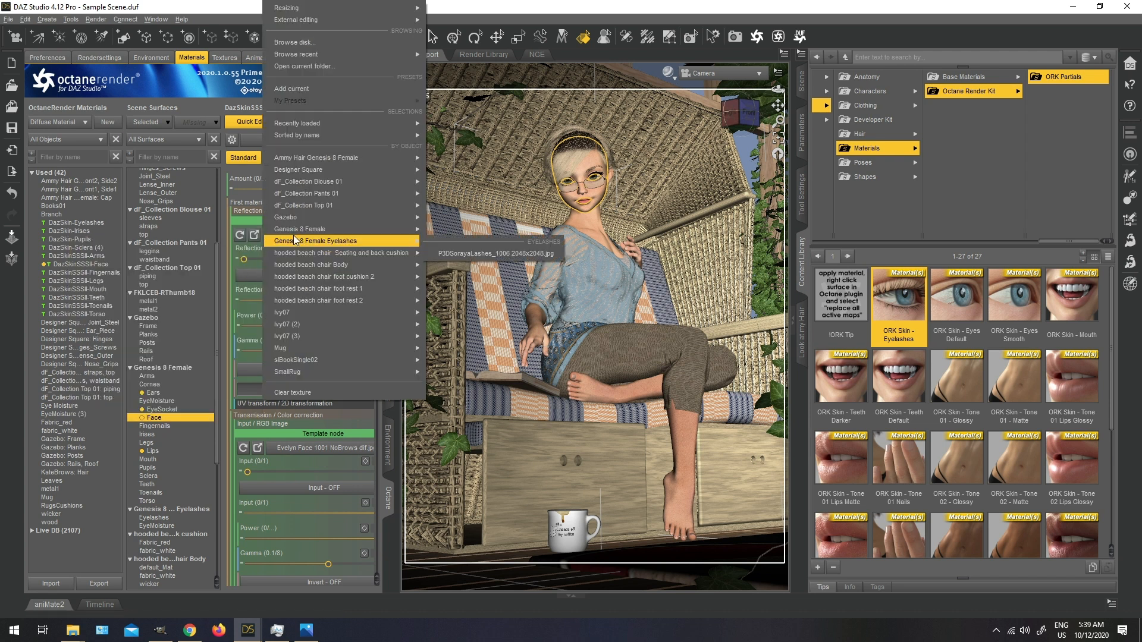
{"action": "mouse_move", "coordinate": [302, 229]}
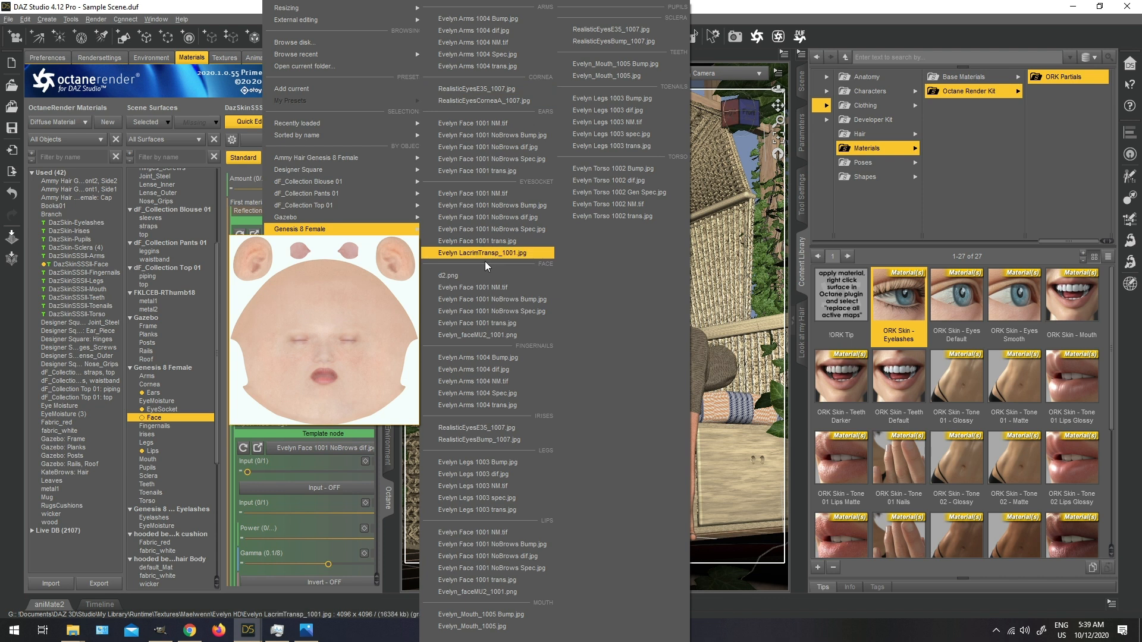
{"action": "left_click", "coordinate": [469, 274]}
Step: Reopen the Octane render viewport, resume the render and examine the face up close
{"action": "left_click", "coordinate": [324, 82]}
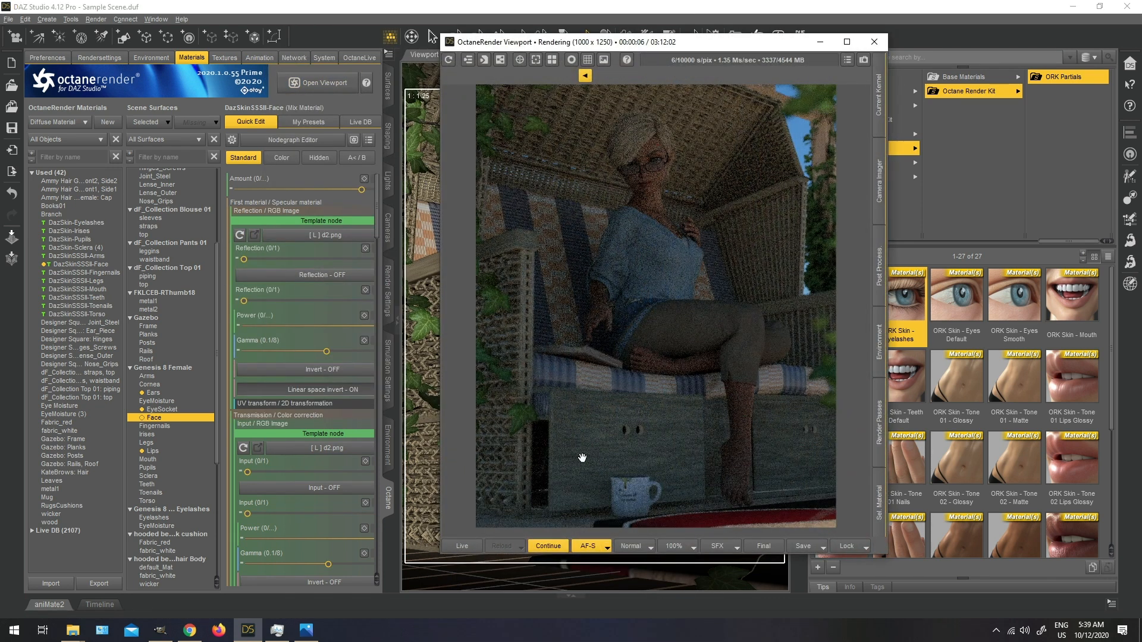
{"action": "left_click", "coordinate": [548, 545]}
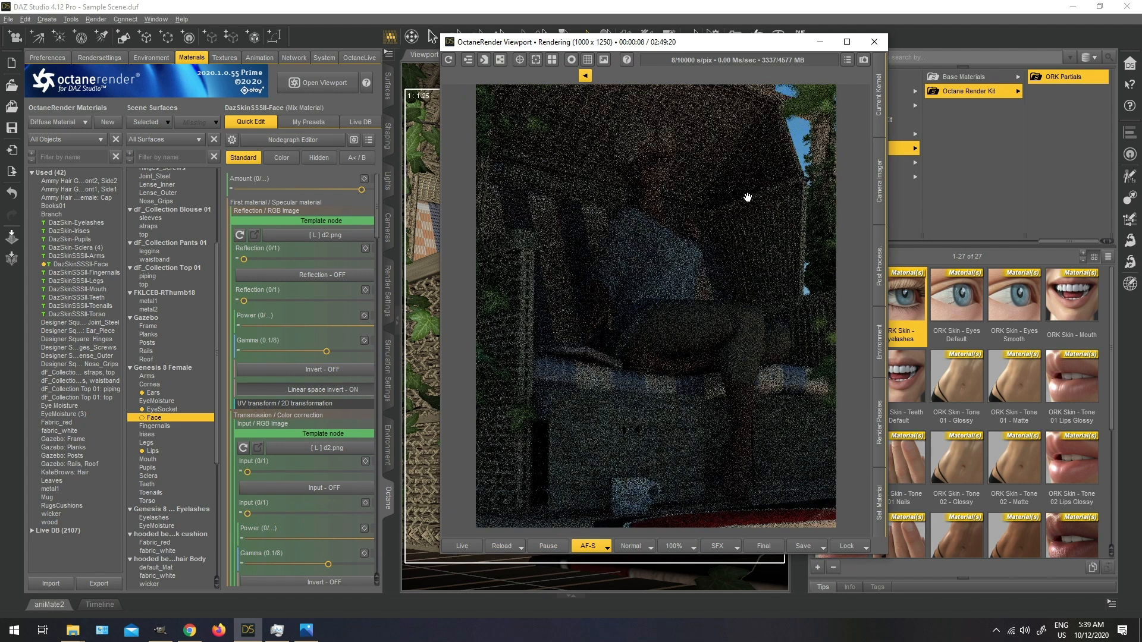
{"action": "scroll", "coordinate": [719, 155], "scroll_direction": "up", "scroll_amount": 5}
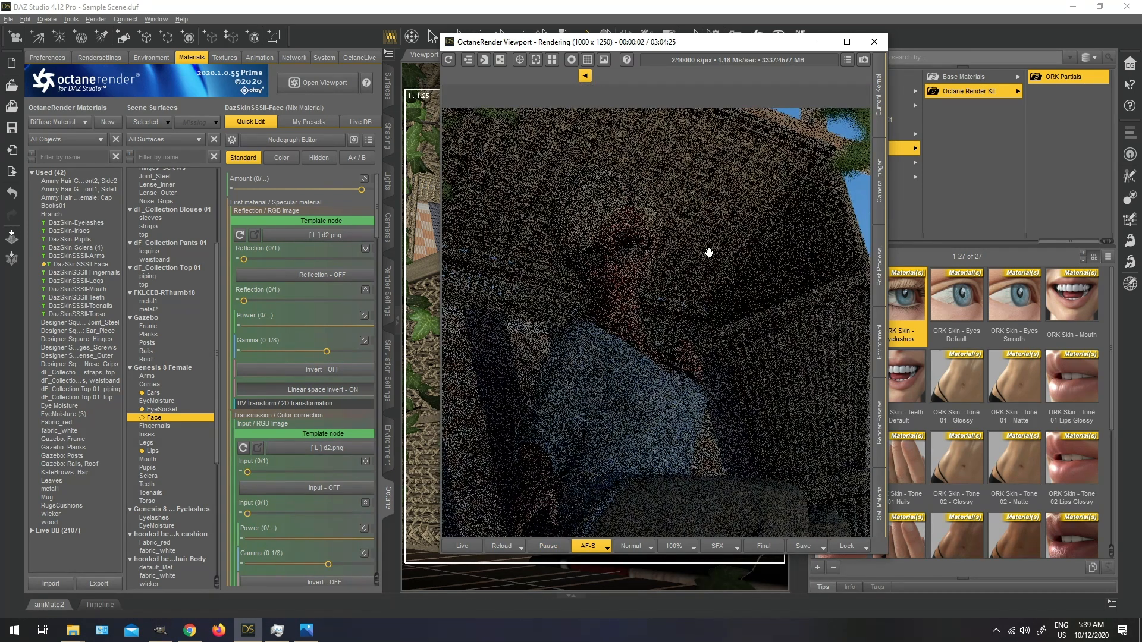
{"action": "scroll", "coordinate": [719, 244], "scroll_direction": "down", "scroll_amount": 5}
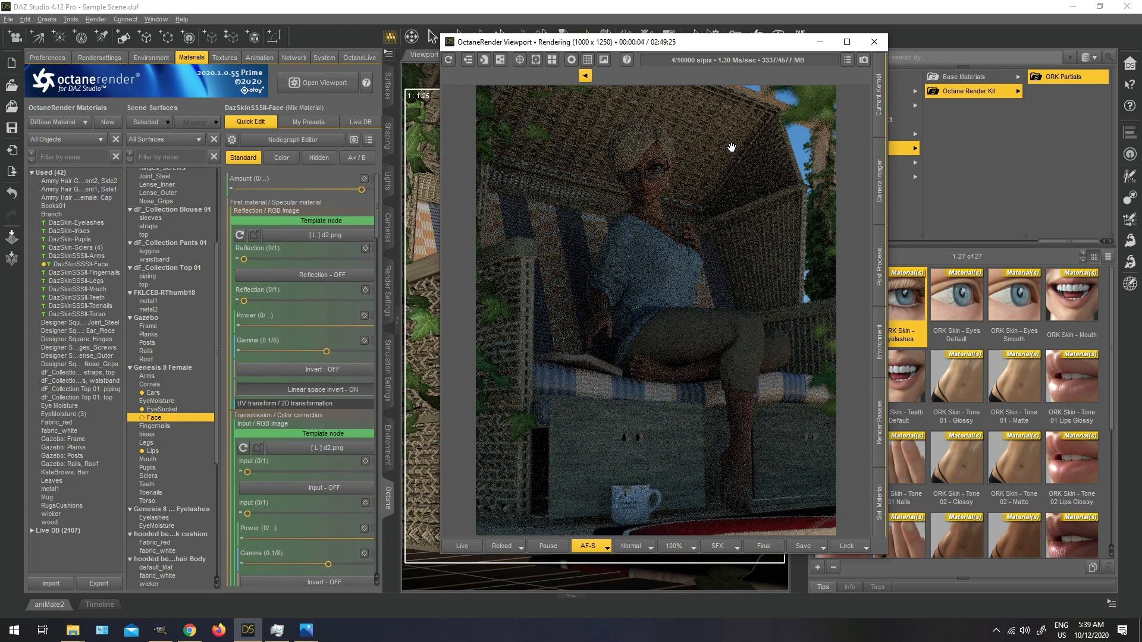
Step: Adjust the ORK Daylight Realistic 004 Noon environment to a north offset of 0.179 and a local time of 13.75
{"action": "left_click", "coordinate": [151, 57]}
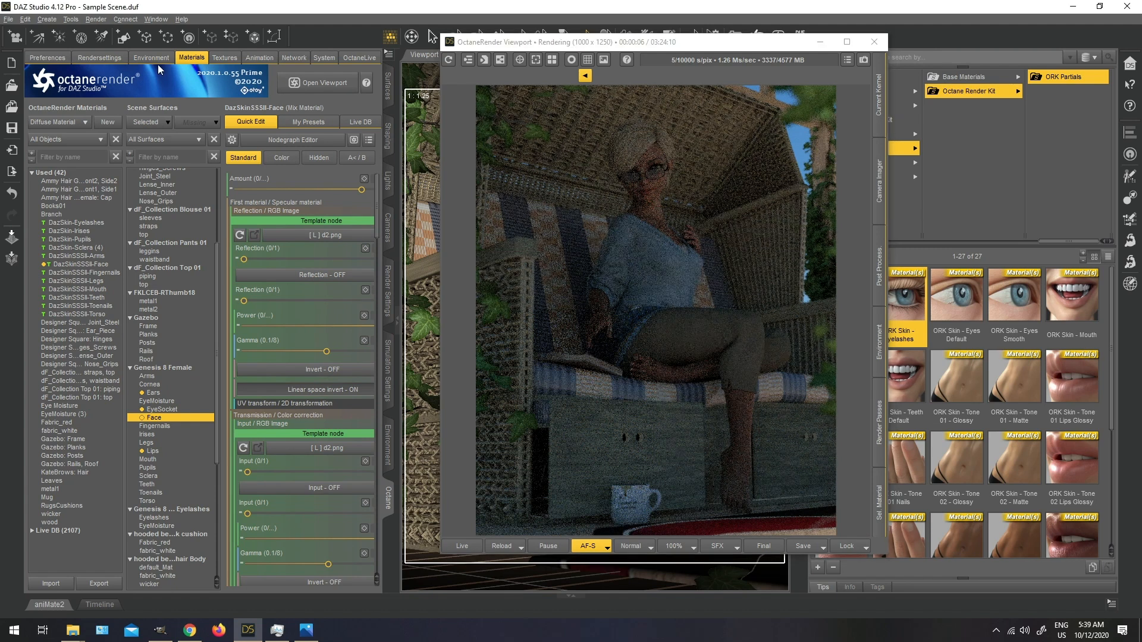
{"action": "left_click_drag", "start_coordinate": [175, 408], "coordinate": [235, 413]}
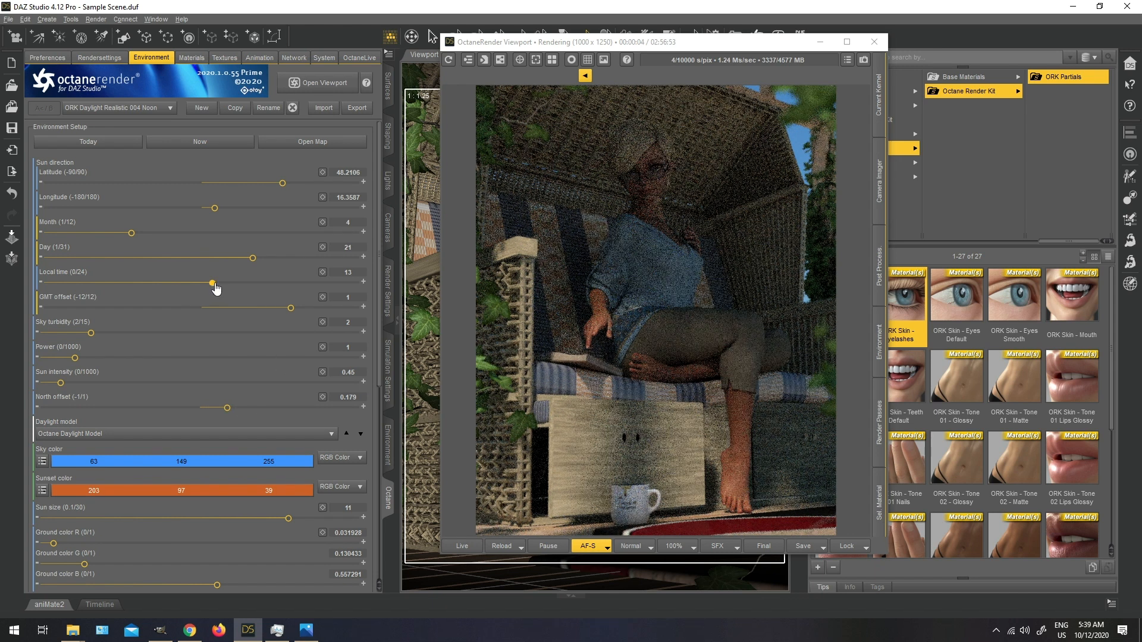
{"action": "left_click_drag", "start_coordinate": [218, 283], "coordinate": [230, 283]}
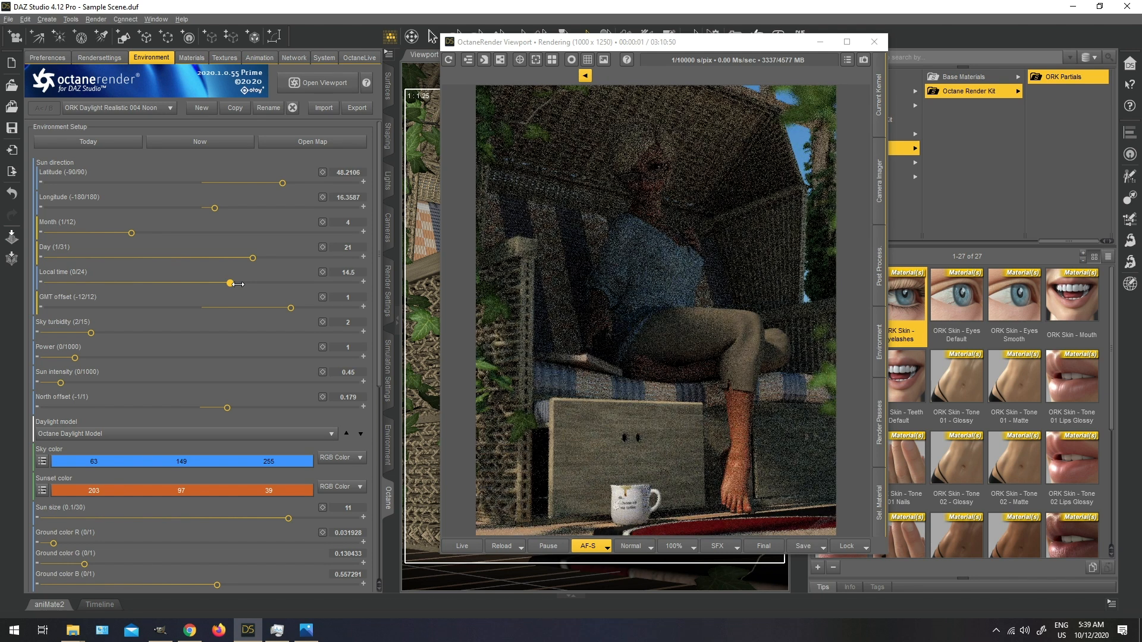
{"action": "left_click_drag", "start_coordinate": [238, 285], "coordinate": [231, 282]}
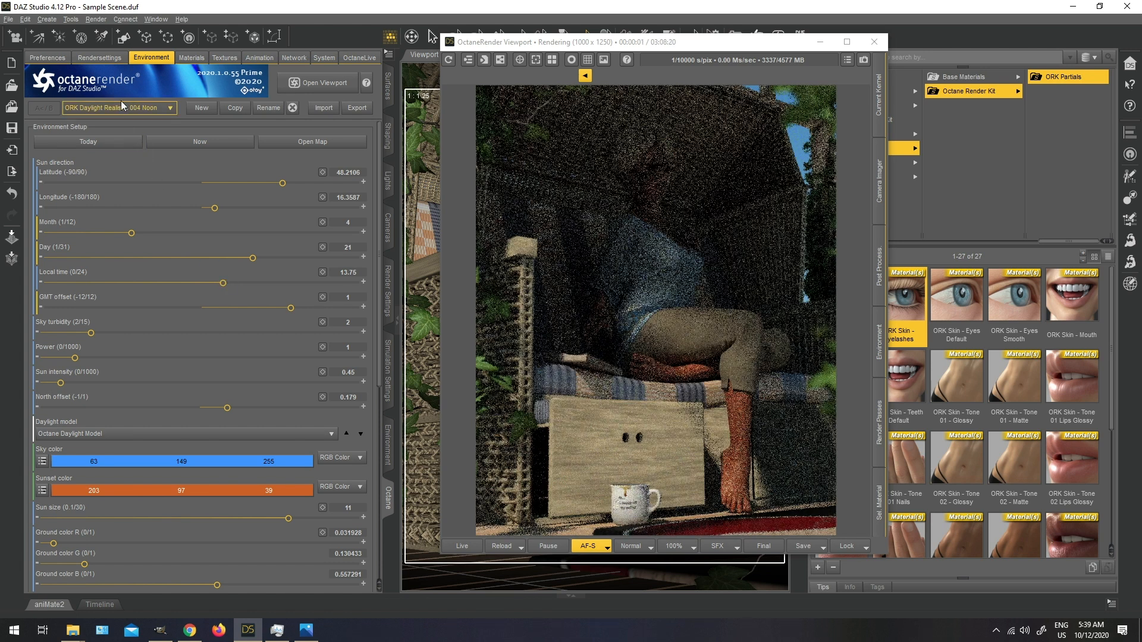
Step: Try the ORK Daylight Realistic 001 Afternoon environment preset, and switch the environment to ORK Daylight Artistic 004
{"action": "left_click", "coordinate": [119, 107]}
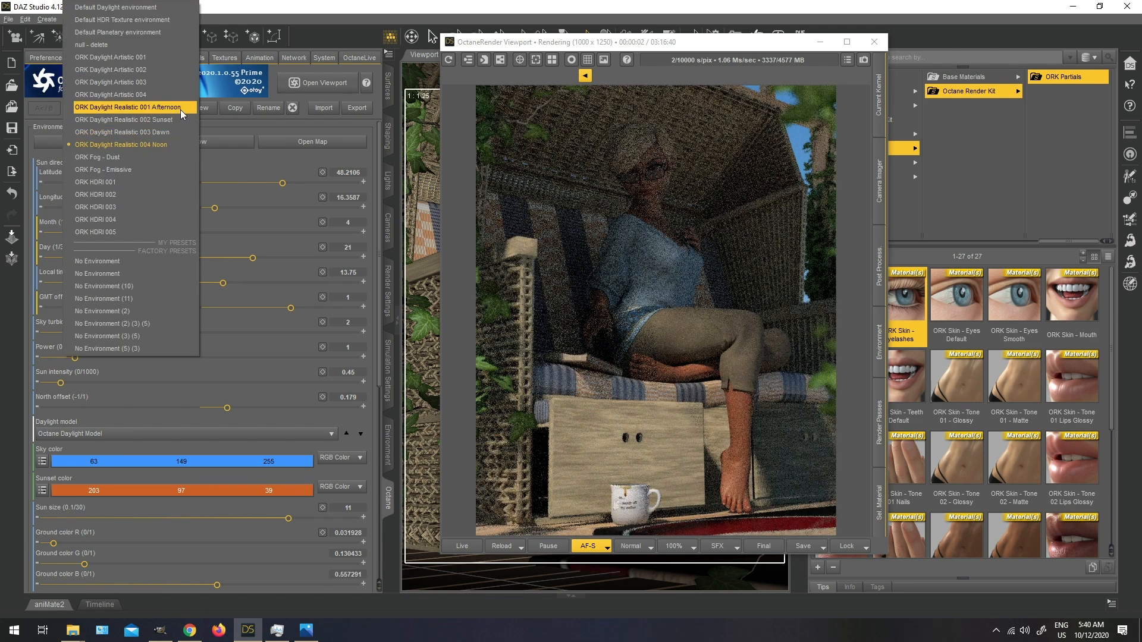
{"action": "left_click", "coordinate": [173, 107]}
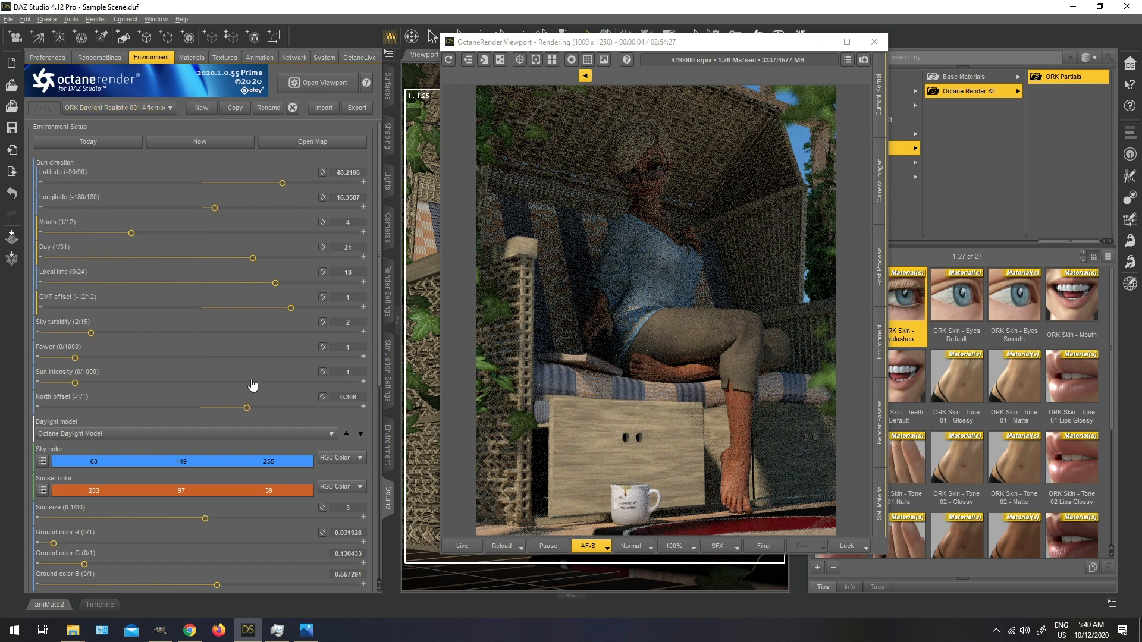
{"action": "left_click", "coordinate": [147, 110]}
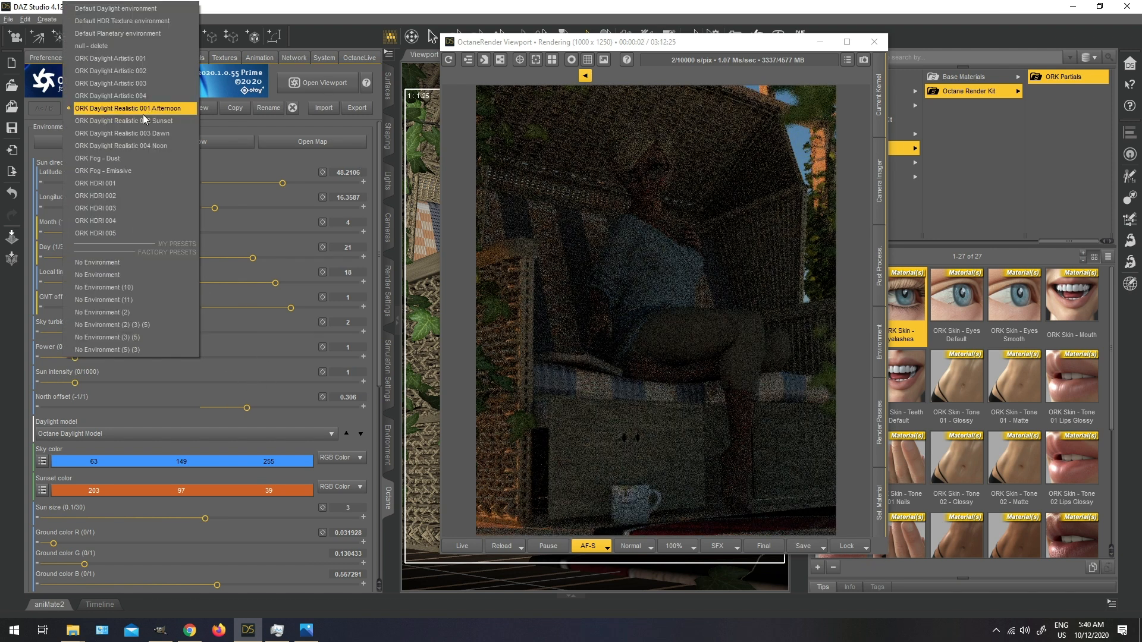
{"action": "left_click", "coordinate": [144, 97]}
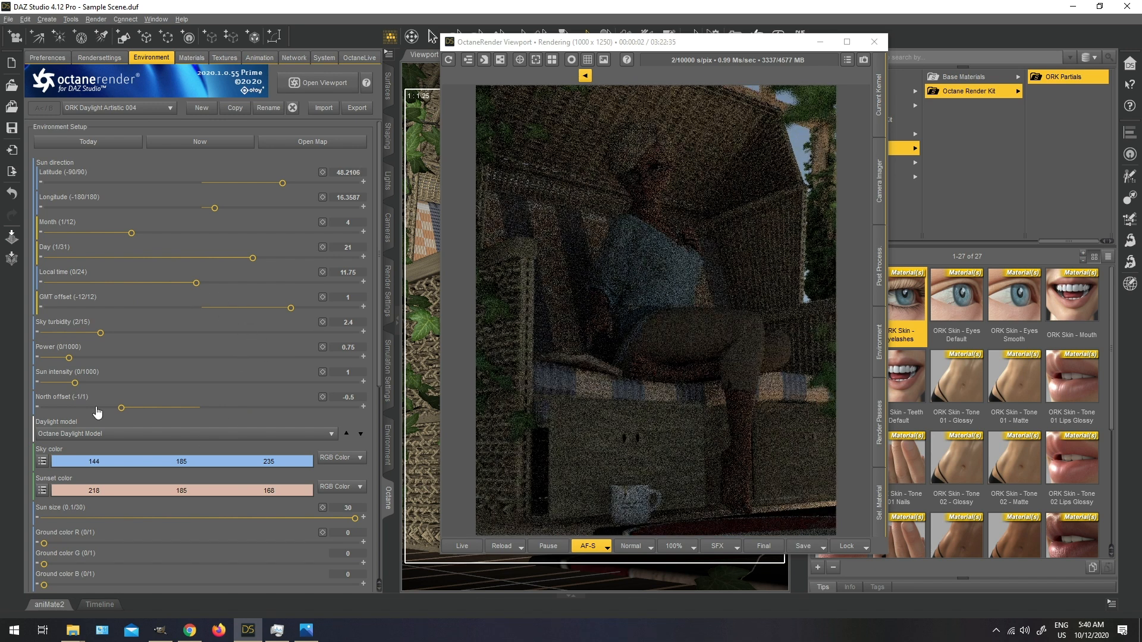
Step: Set the daylight environment's north offset to 0.101 and its power to 2.1
{"action": "left_click_drag", "start_coordinate": [127, 411], "coordinate": [222, 415]}
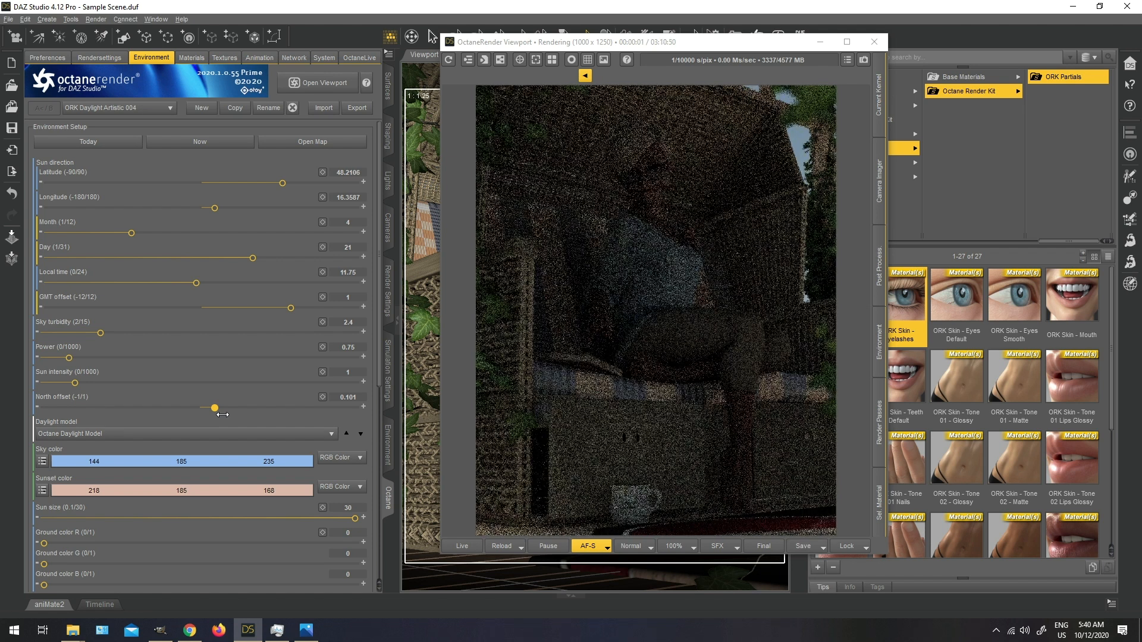
{"action": "left_click_drag", "start_coordinate": [82, 355], "coordinate": [99, 354]}
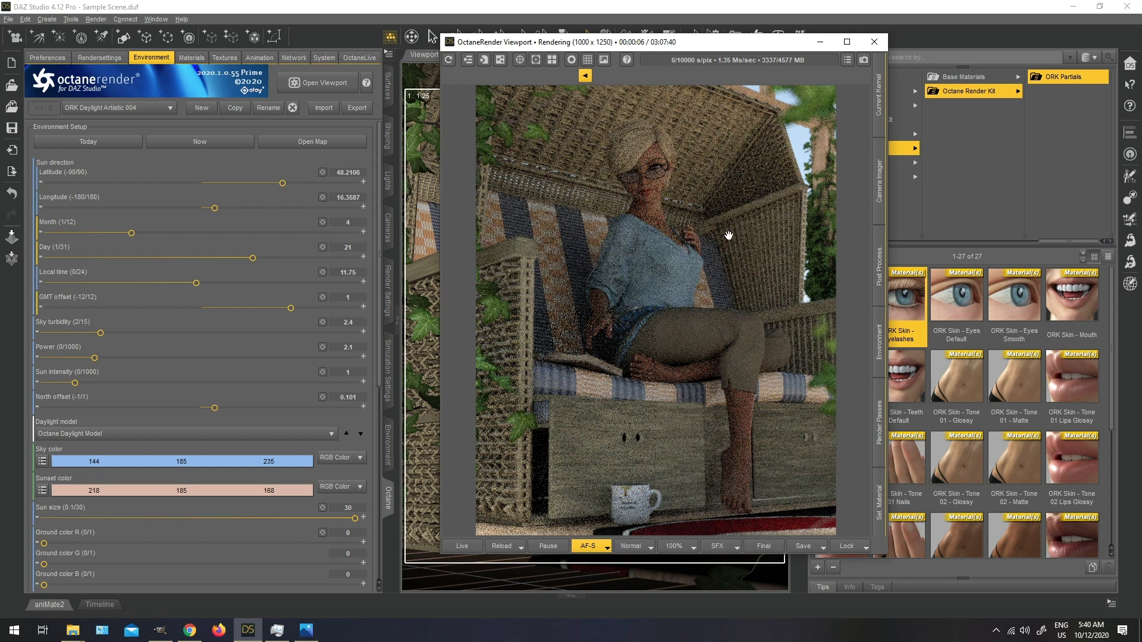
{"action": "scroll", "coordinate": [722, 224], "scroll_direction": "up", "scroll_amount": 1}
{"action": "scroll", "coordinate": [722, 225], "scroll_direction": "down", "scroll_amount": 1}
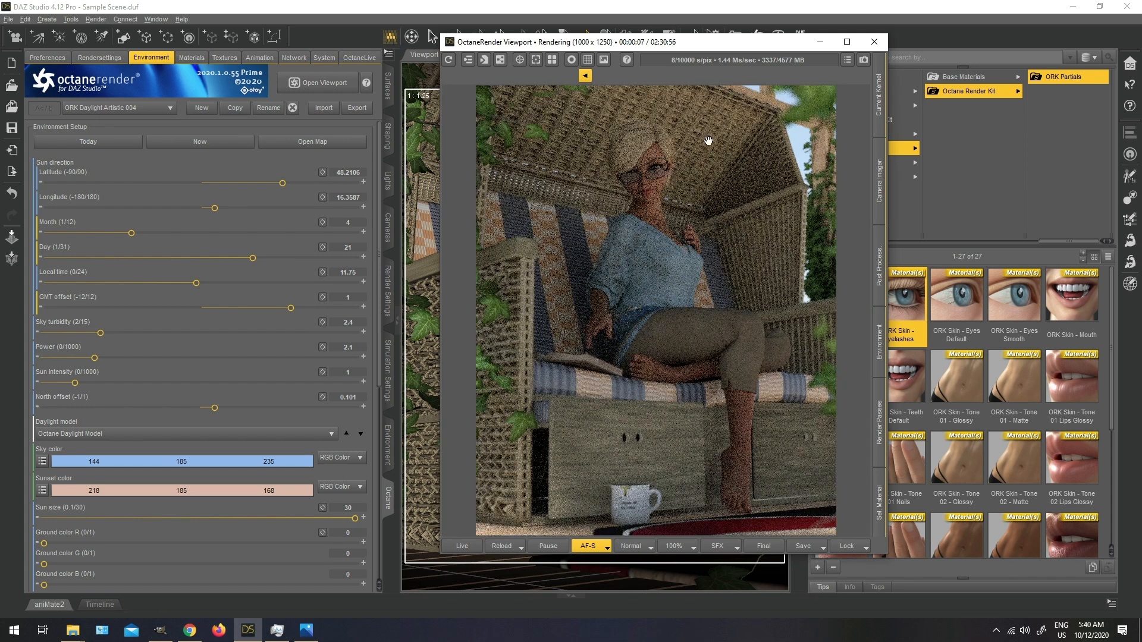
Step: Pause and minimize the Octane render, and switch the scene viewport to Perspective View
{"action": "left_click_drag", "start_coordinate": [722, 44], "coordinate": [490, 63]}
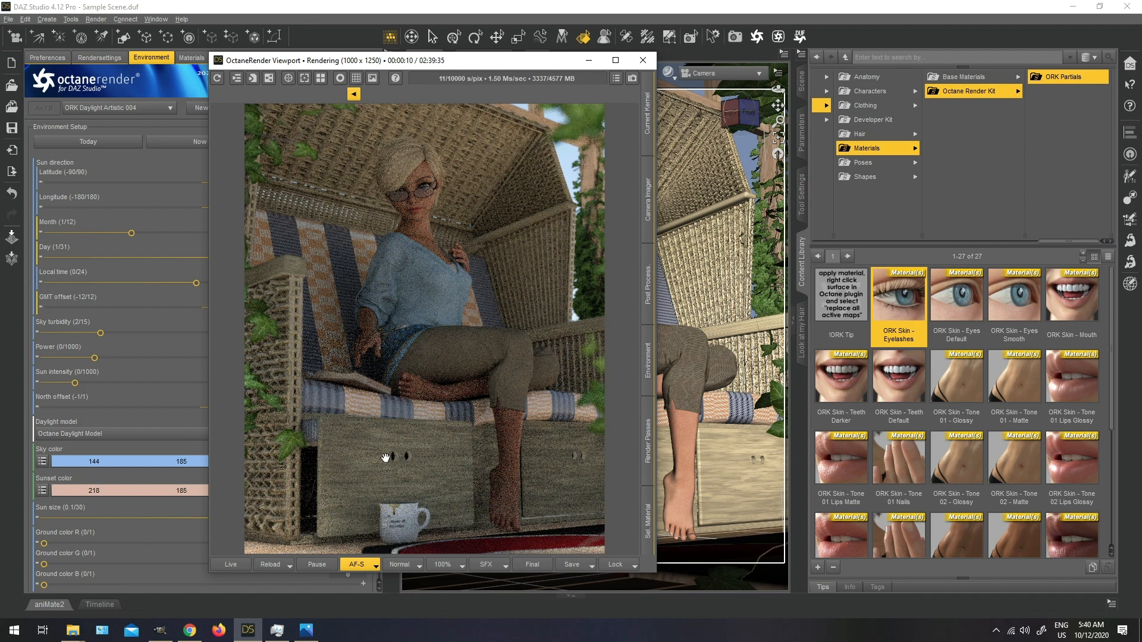
{"action": "left_click", "coordinate": [313, 565]}
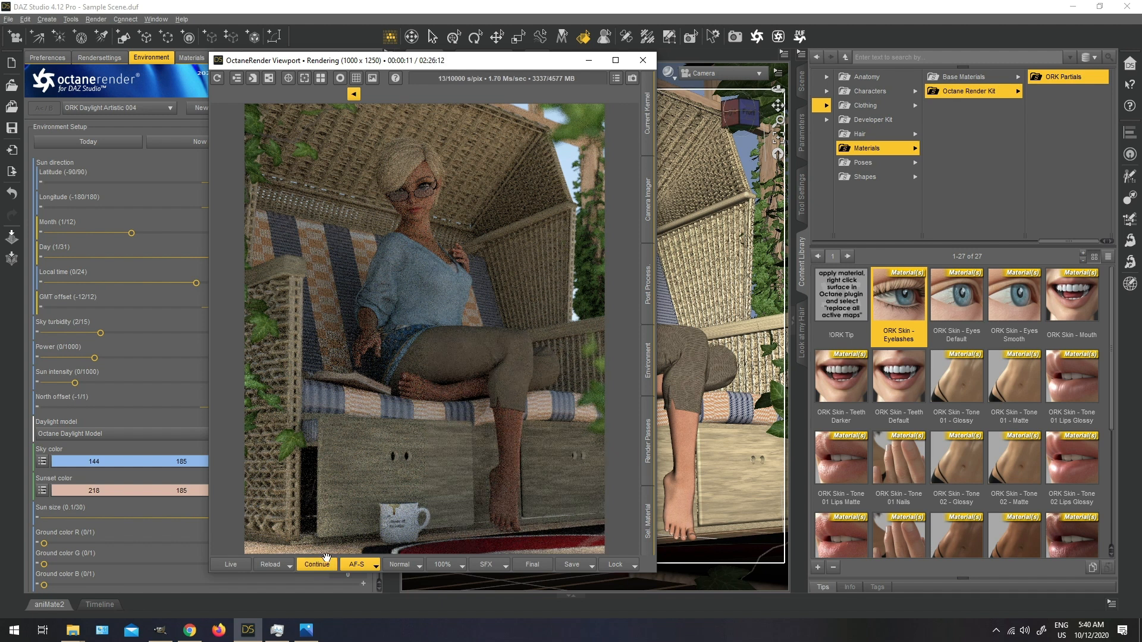
{"action": "left_click", "coordinate": [589, 64]}
{"action": "left_click", "coordinate": [714, 73]}
{"action": "left_click", "coordinate": [714, 87]}
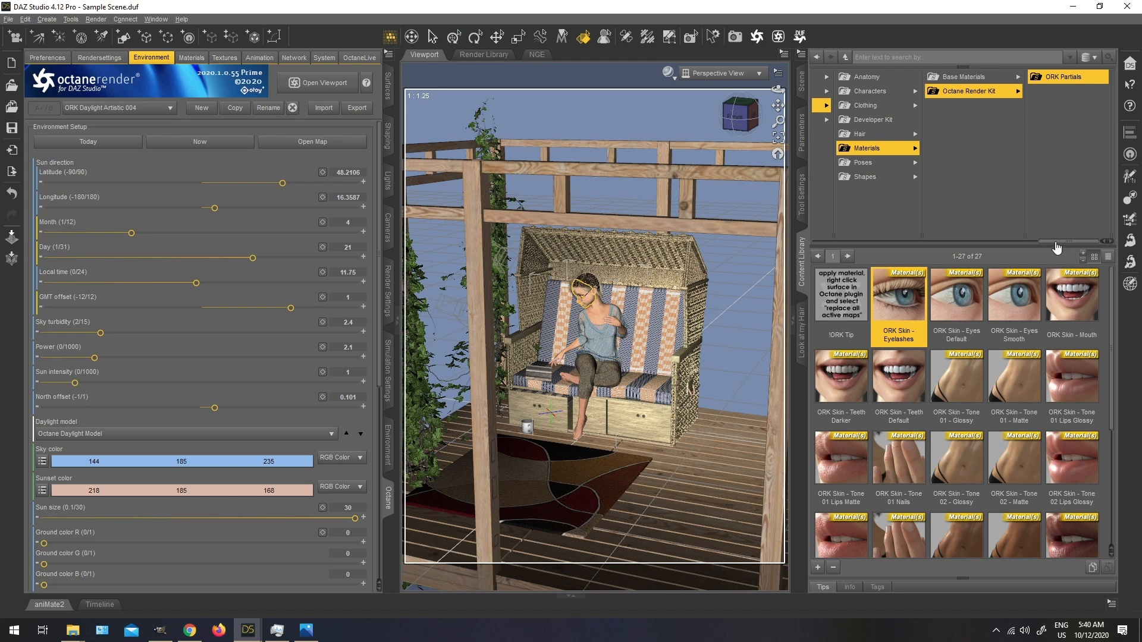
Step: Check the reference render SampleSceneTest_33mins.png in Photos, and add the ORK Soft Light Front set from ORK Mesh Lights to the scene
{"action": "left_click_drag", "start_coordinate": [1055, 242], "coordinate": [957, 249]}
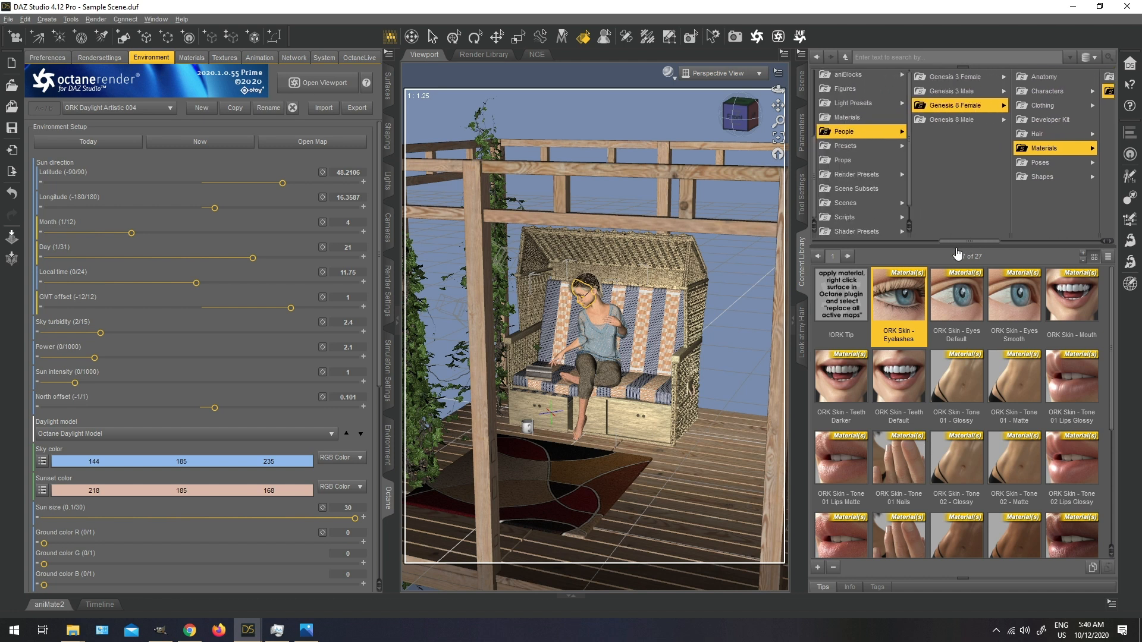
{"action": "left_click", "coordinate": [888, 104]}
{"action": "left_click", "coordinate": [962, 93]}
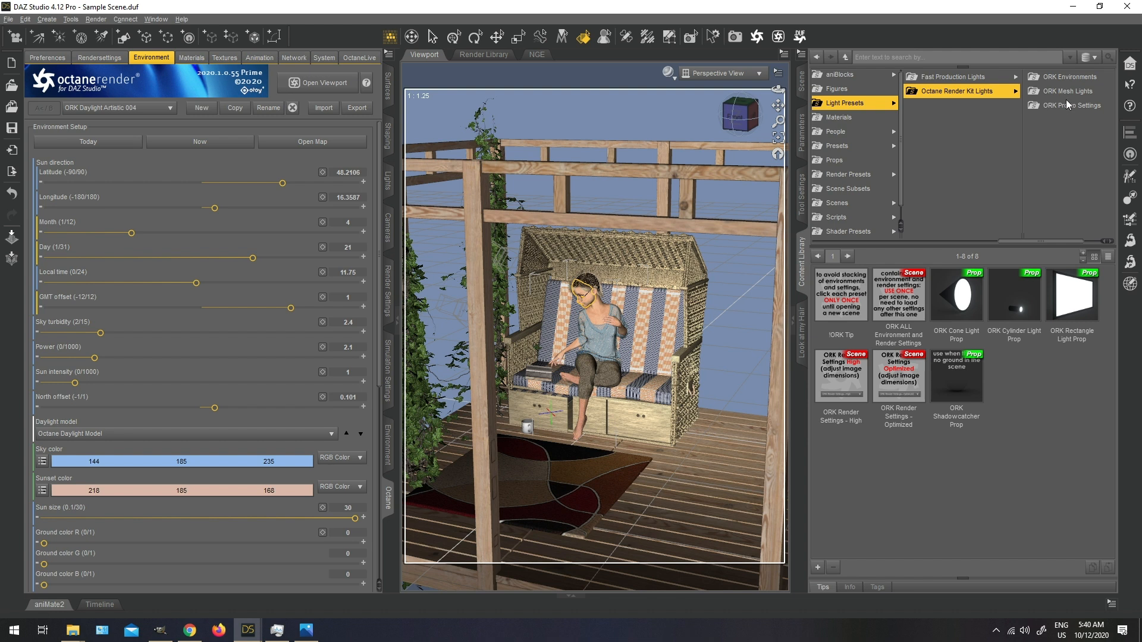
{"action": "left_click", "coordinate": [1071, 91]}
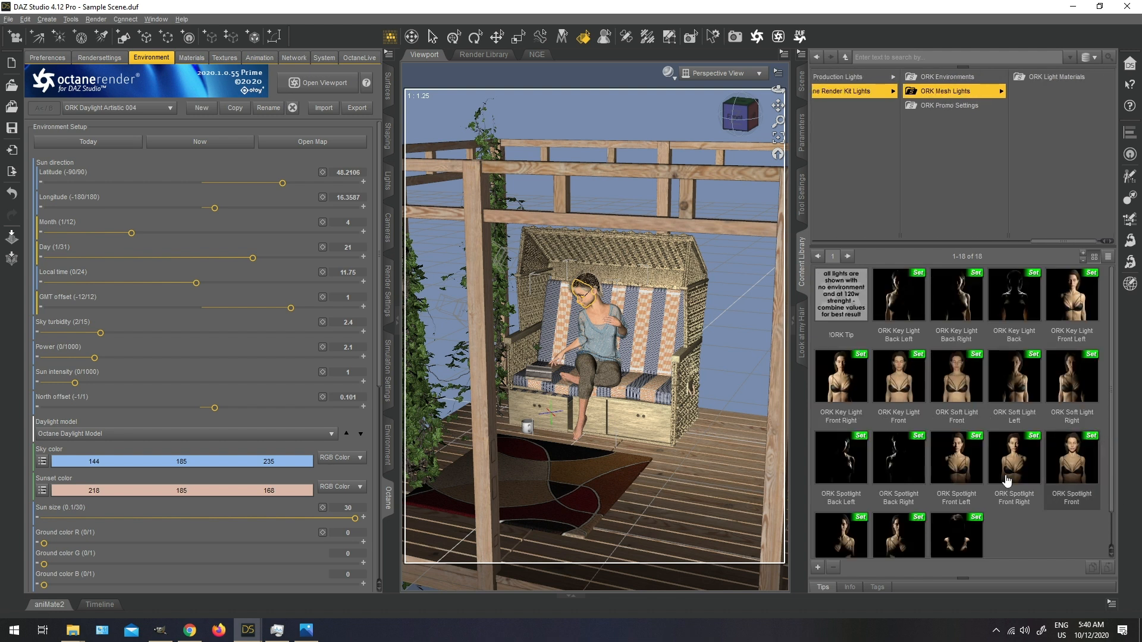
{"action": "left_click", "coordinate": [743, 138]}
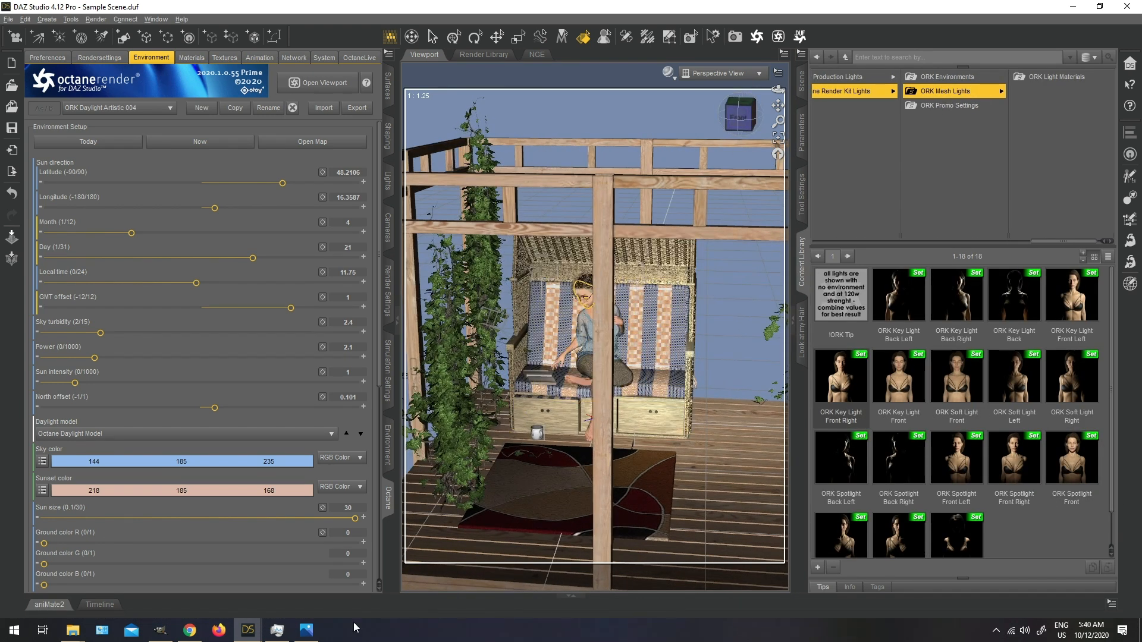
{"action": "left_click", "coordinate": [307, 631]}
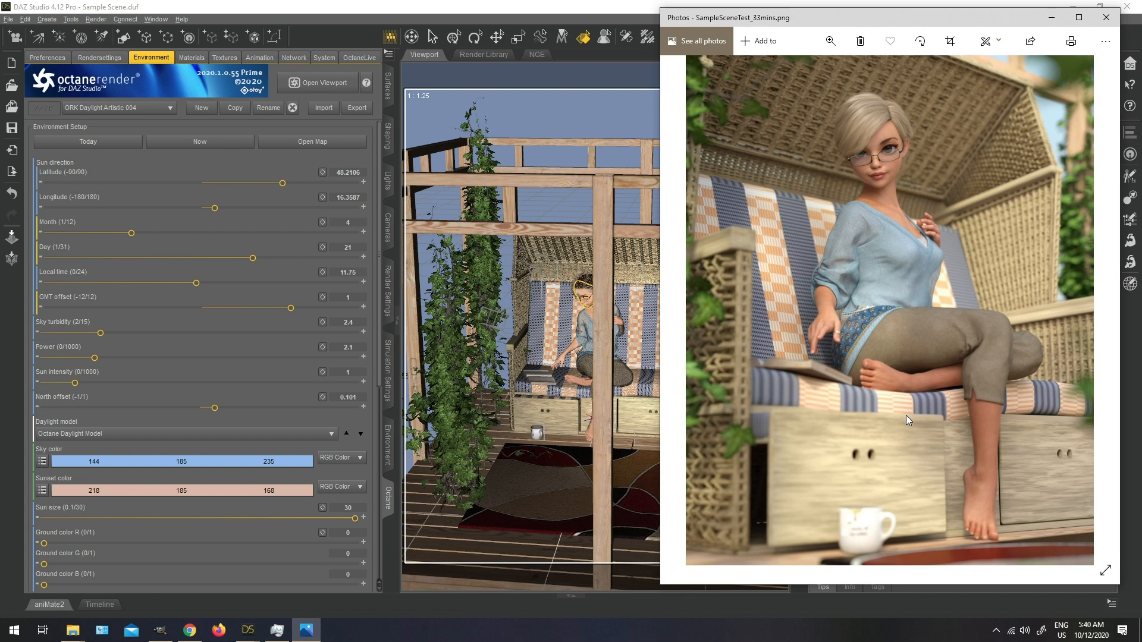
{"action": "left_click", "coordinate": [1051, 17]}
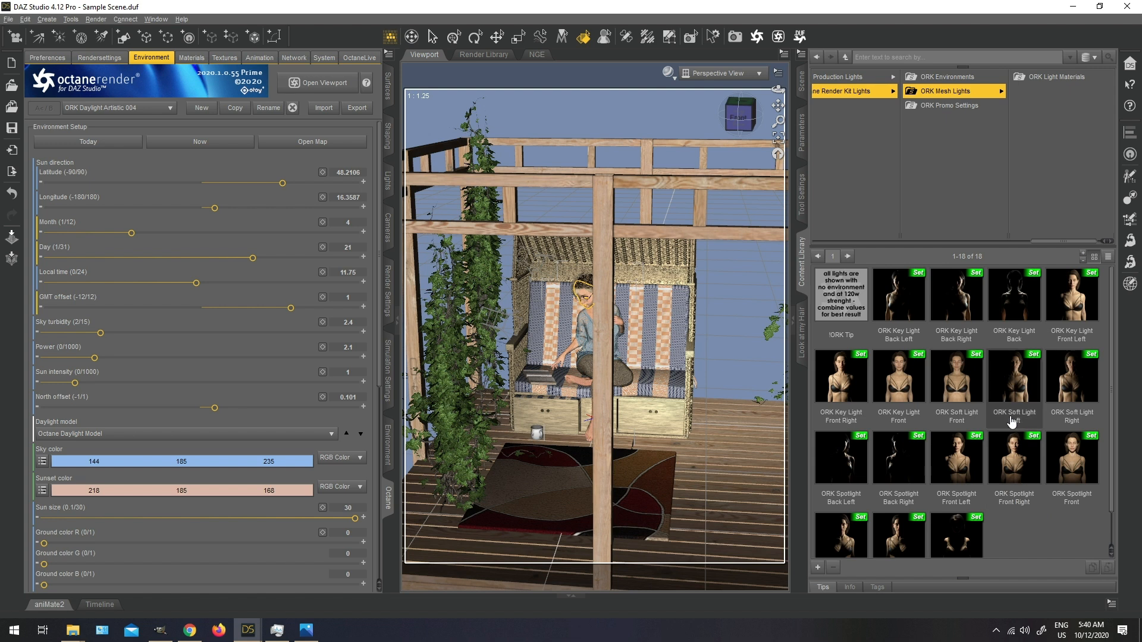
{"action": "double_click", "coordinate": [964, 378]}
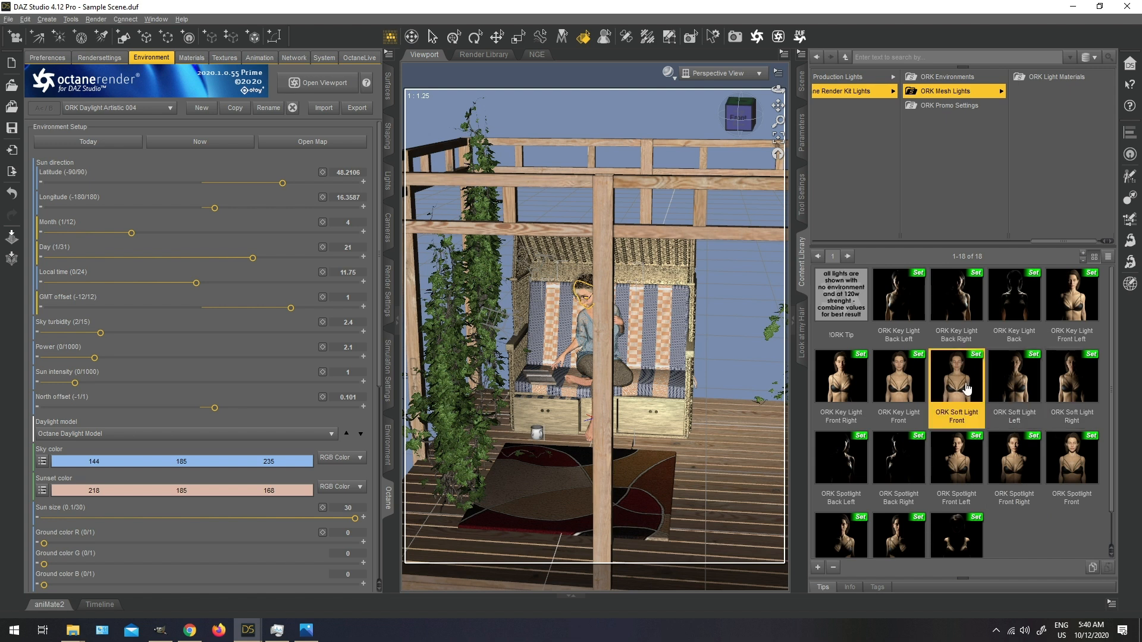
Step: Switch the scene viewport back to the Camera view, and reopen and resume the Octane render
{"action": "left_click", "coordinate": [721, 74]}
{"action": "left_click", "coordinate": [706, 178]}
{"action": "left_click", "coordinate": [319, 83]}
{"action": "left_click", "coordinate": [309, 562]}
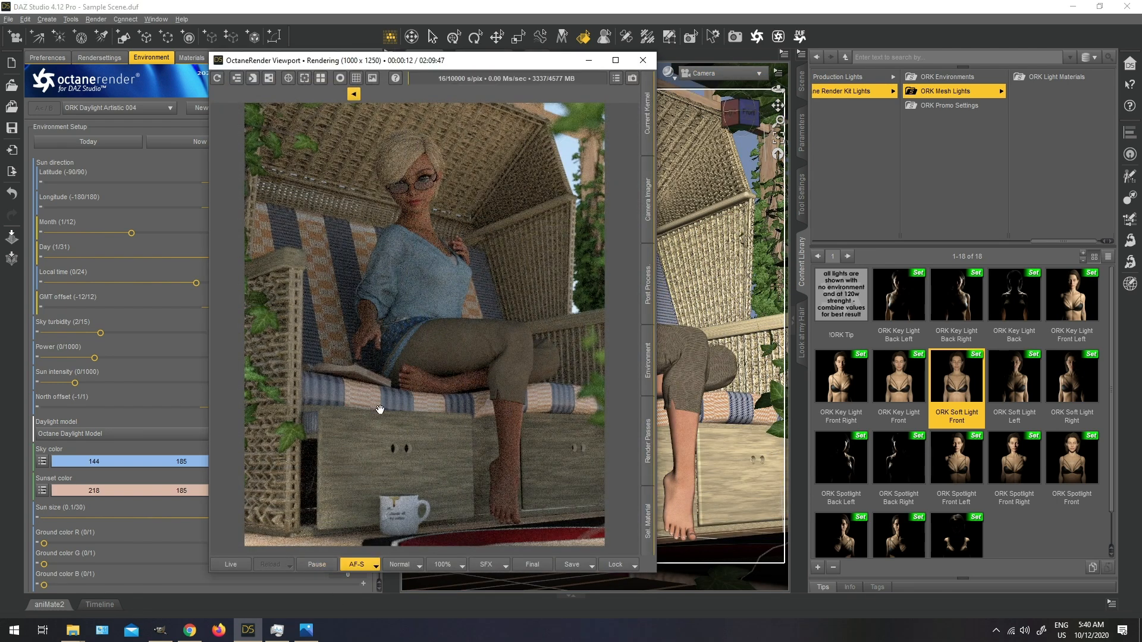
Step: Rebuild the scene in the Octane render viewport to include the added mesh light
{"action": "left_click_drag", "start_coordinate": [437, 306], "coordinate": [313, 519]}
{"action": "left_click", "coordinate": [290, 566]}
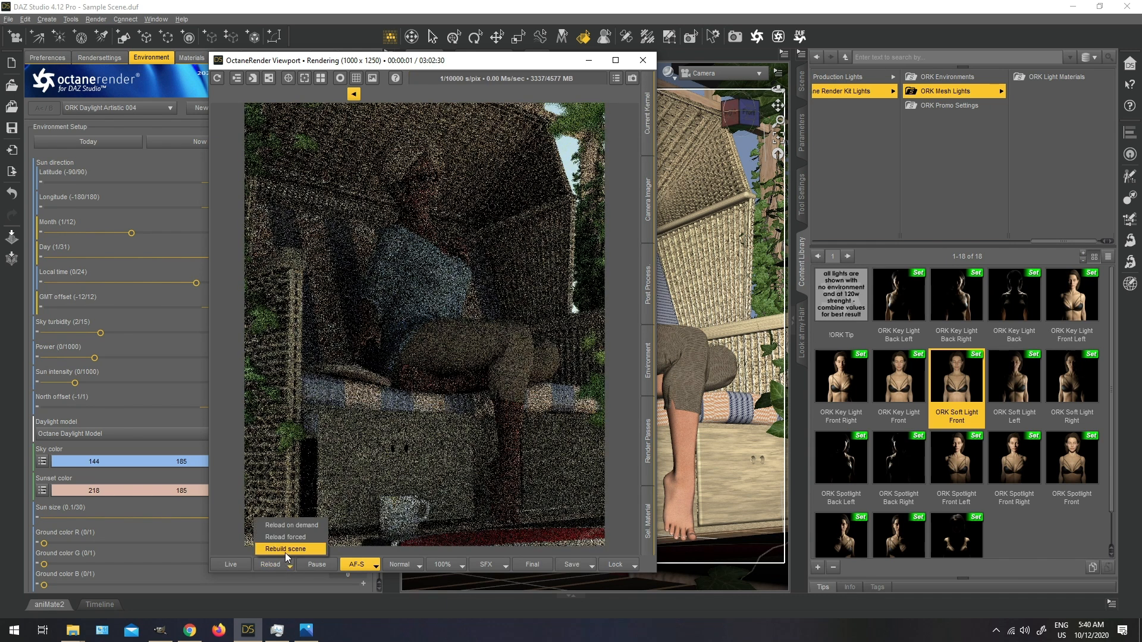
{"action": "left_click", "coordinate": [285, 552]}
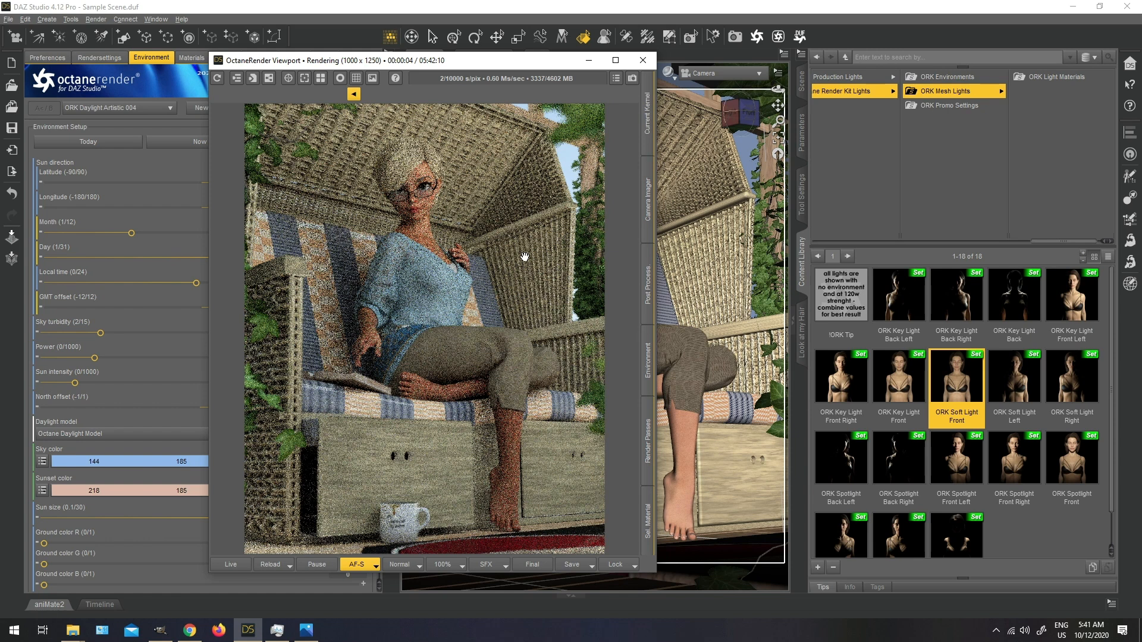
Step: Examine the rebuilt render with the new light, and pause and minimize the Octane viewport
{"action": "left_click_drag", "start_coordinate": [517, 65], "coordinate": [742, 43]}
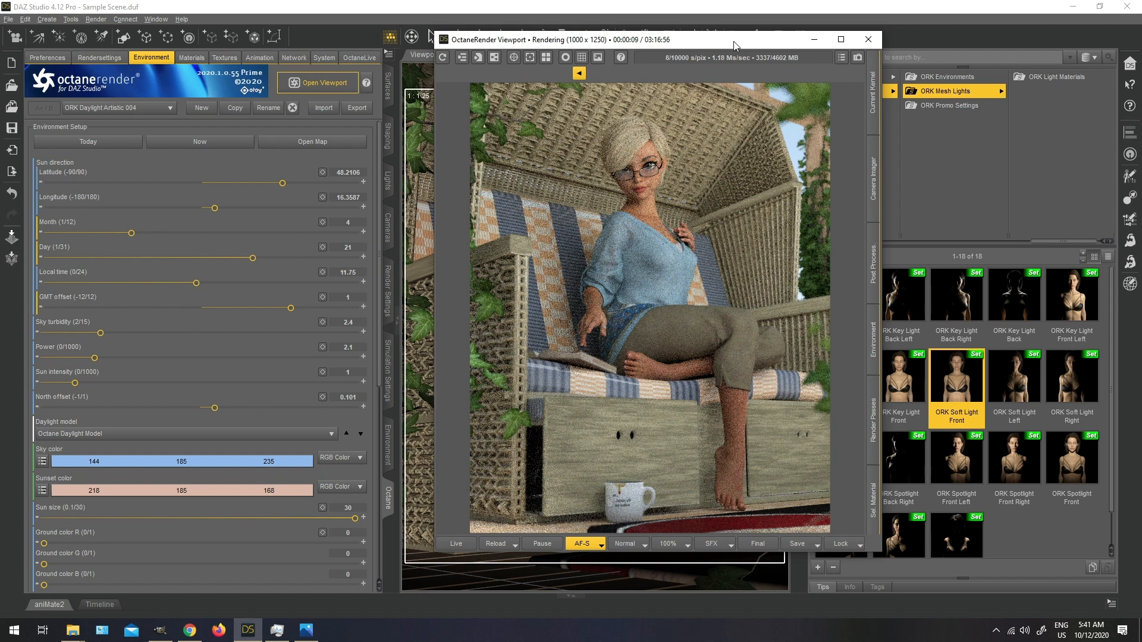
{"action": "left_click_drag", "start_coordinate": [733, 41], "coordinate": [639, 67]}
{"action": "left_click", "coordinate": [450, 571]}
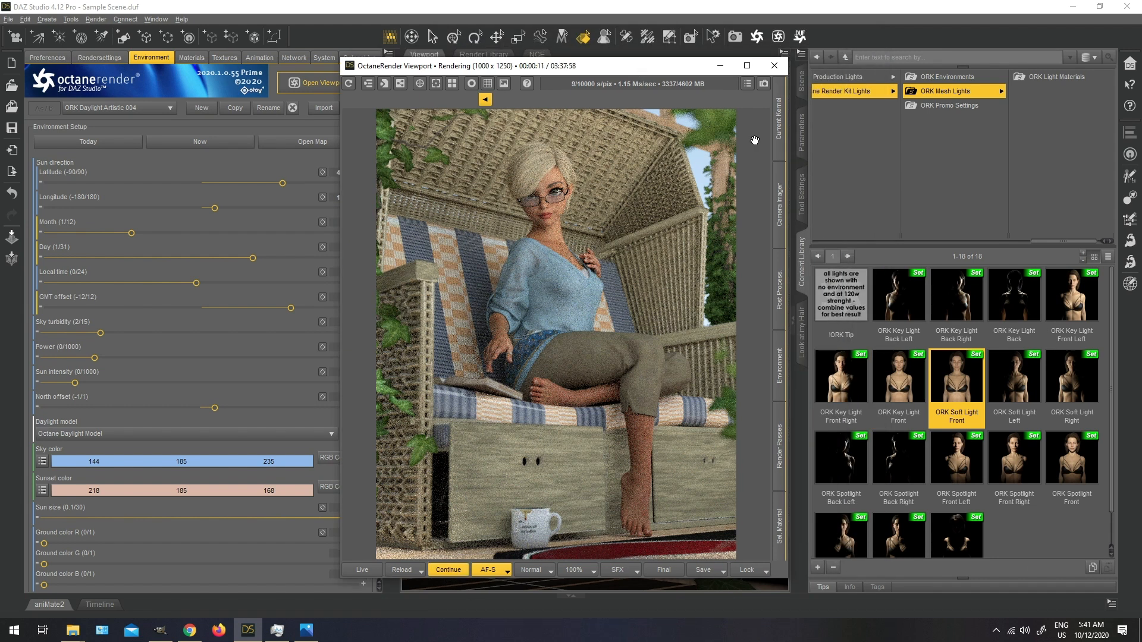
{"action": "left_click", "coordinate": [726, 67]}
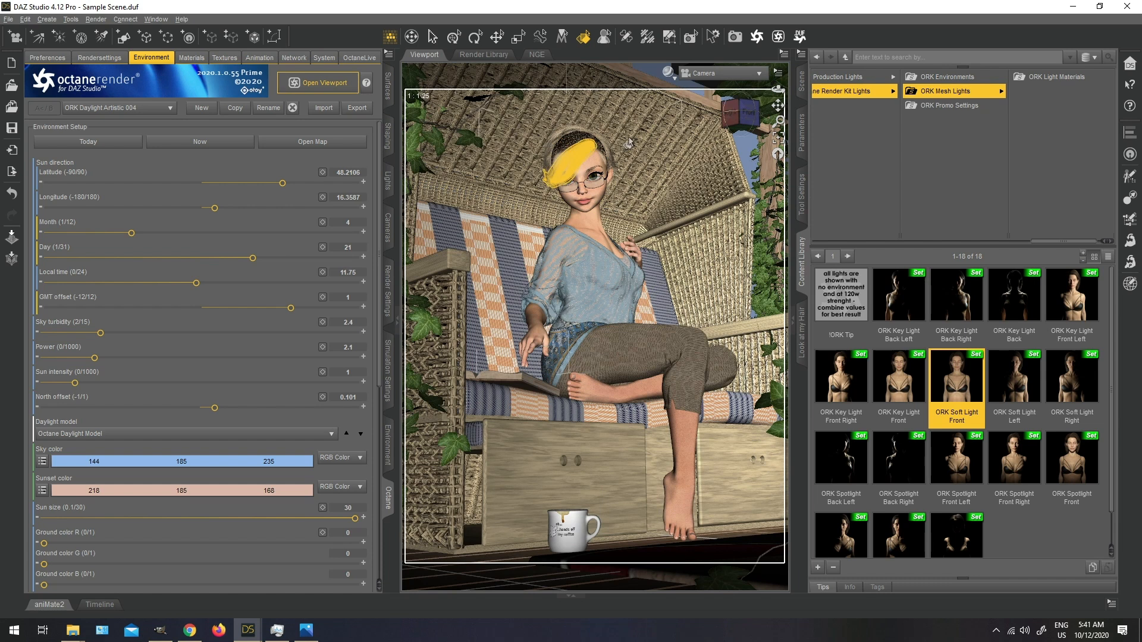
Step: Apply the ORK Hair - Shine B shader from the Octane Render Kit's ORK Templated Shaders to the figure's hair
{"action": "left_click_drag", "start_coordinate": [1049, 242], "coordinate": [930, 243]}
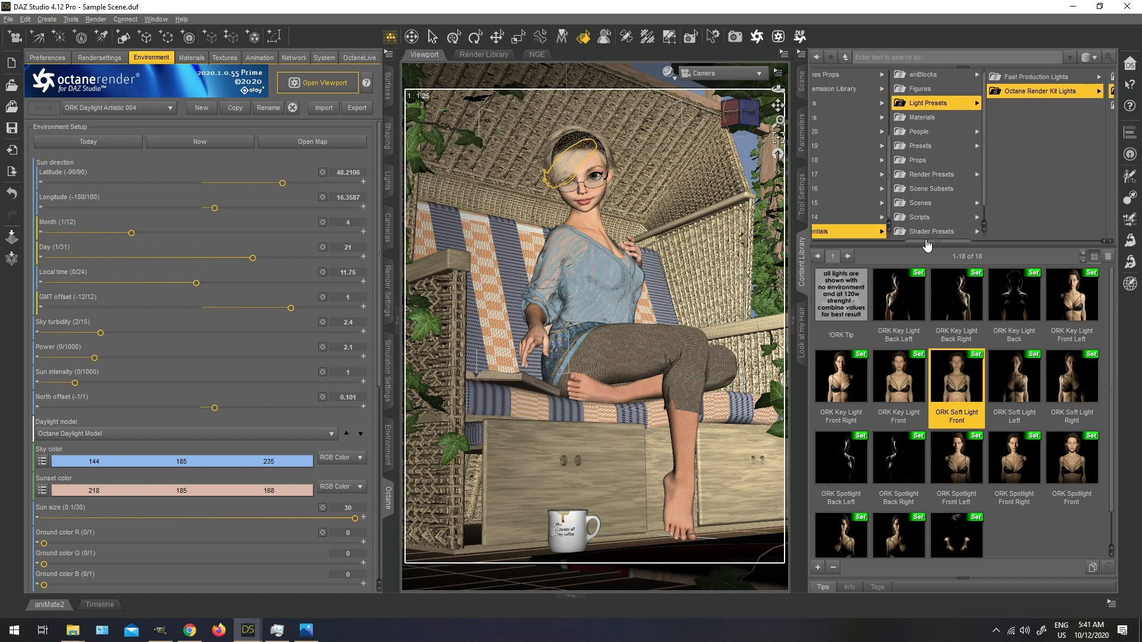
{"action": "left_click", "coordinate": [931, 232]}
{"action": "left_click", "coordinate": [1051, 90]}
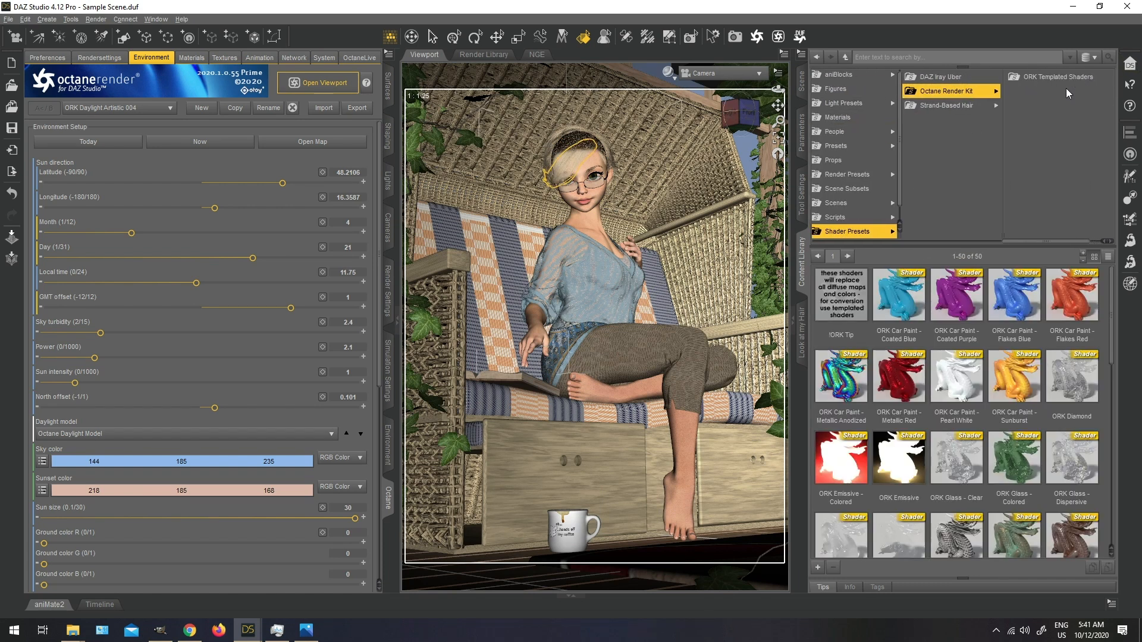
{"action": "left_click", "coordinate": [1066, 81]}
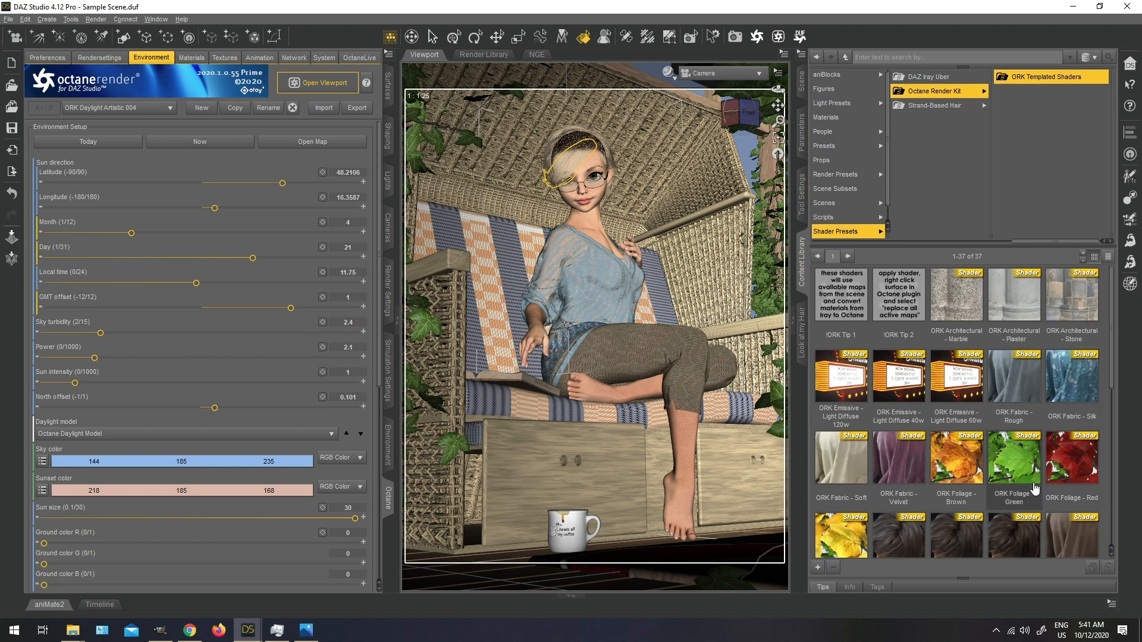
{"action": "scroll", "coordinate": [1035, 487], "scroll_direction": "down", "scroll_amount": 1}
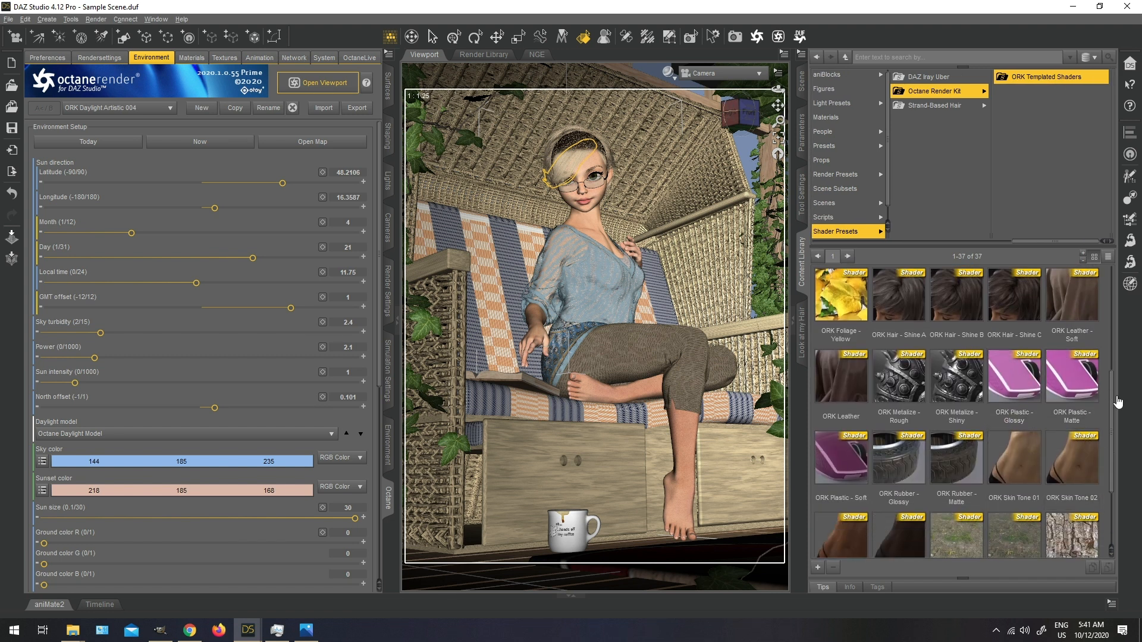
{"action": "left_click_drag", "start_coordinate": [1116, 397], "coordinate": [1115, 383]}
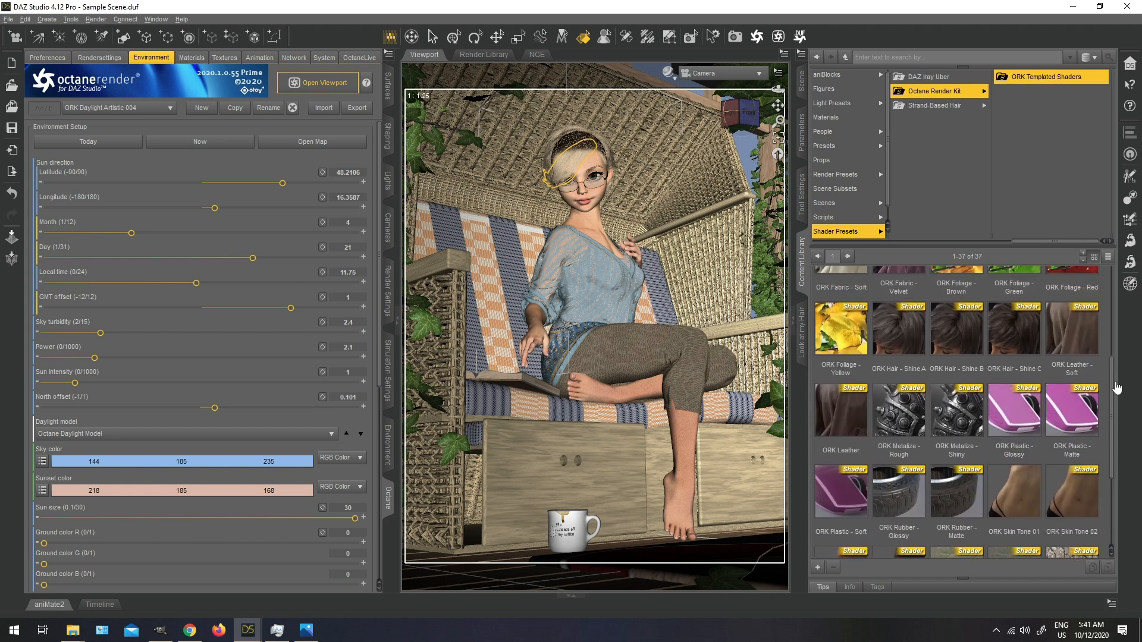
{"action": "left_click", "coordinate": [958, 334]}
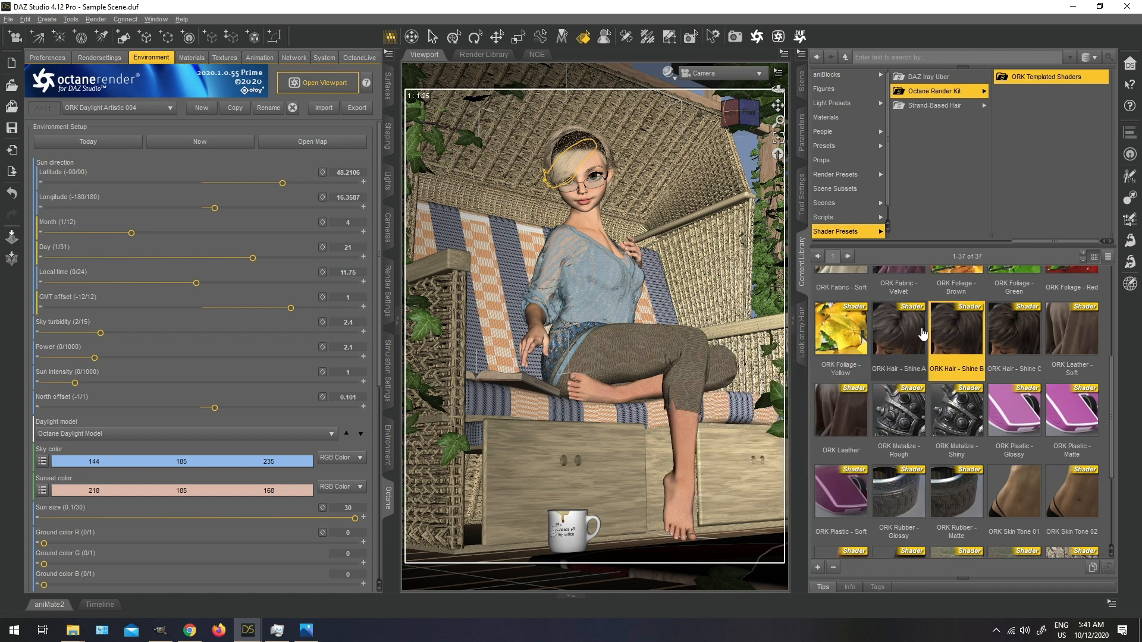
{"action": "double_click", "coordinate": [970, 338]}
Step: Assign the Hair - Shine B material to the remaining Ammy Hair surfaces, from Back through Side2, leaving out the cap
{"action": "left_click", "coordinate": [191, 57]}
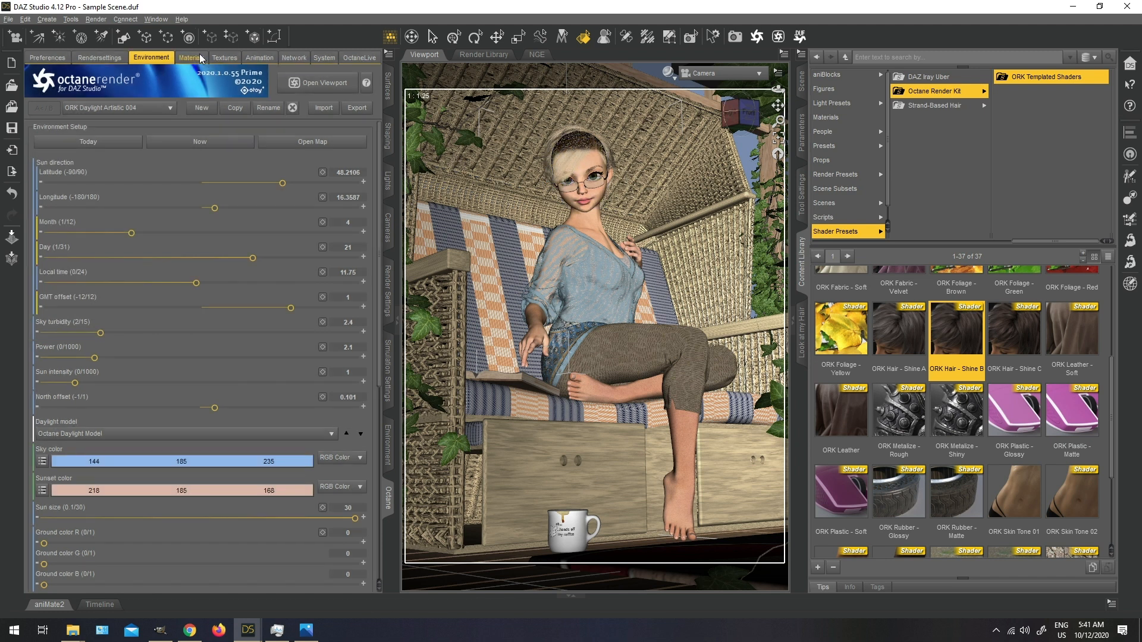
{"action": "left_click", "coordinate": [75, 480]}
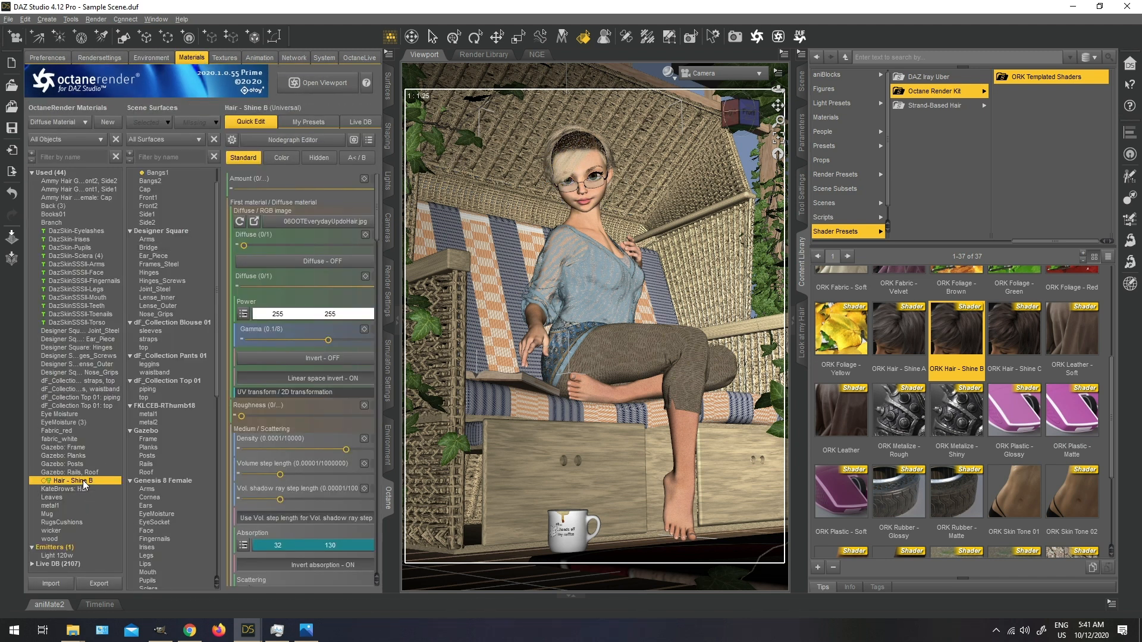
{"action": "scroll", "coordinate": [153, 324], "scroll_direction": "up", "scroll_amount": 1}
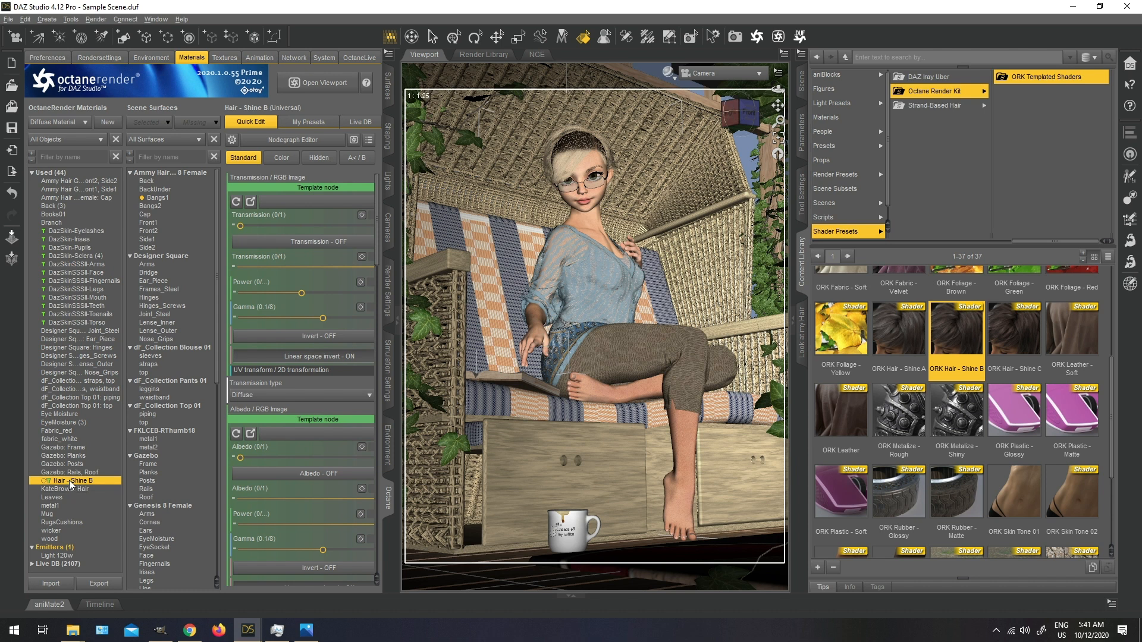
{"action": "left_click_drag", "start_coordinate": [72, 480], "coordinate": [78, 180]}
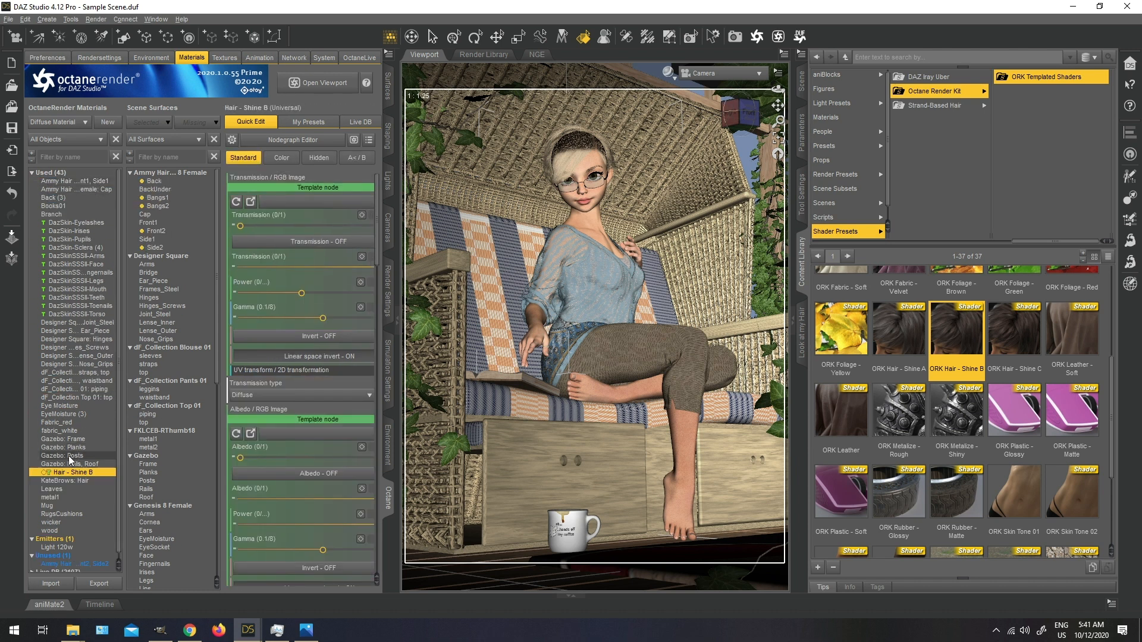
{"action": "left_click", "coordinate": [99, 189]}
{"action": "left_click", "coordinate": [71, 472]}
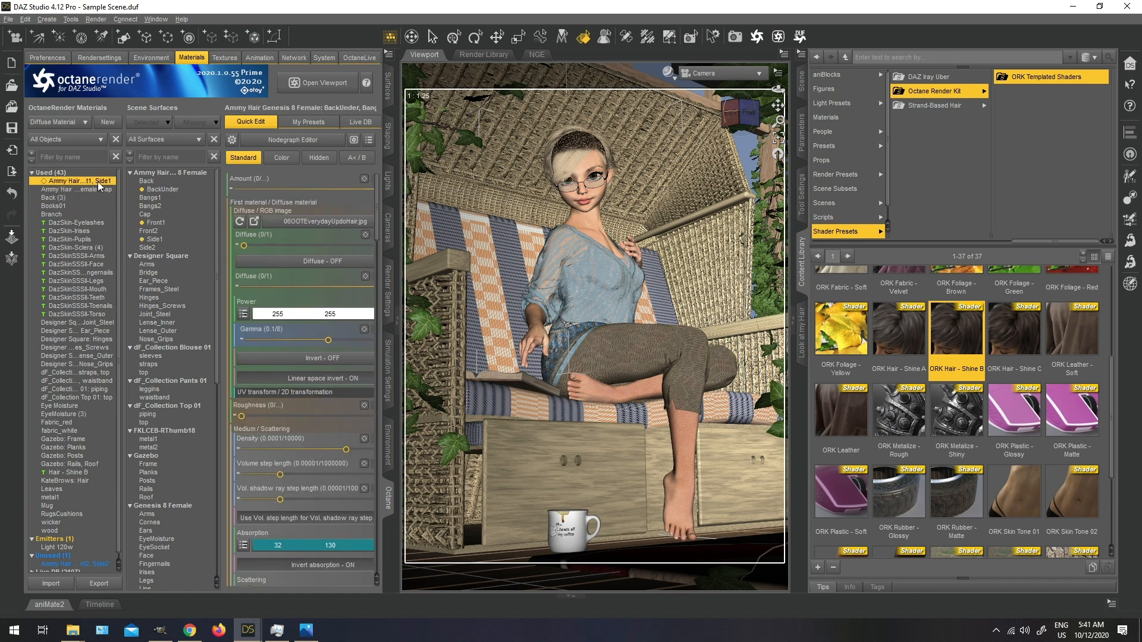
{"action": "left_click_drag", "start_coordinate": [72, 472], "coordinate": [77, 181]}
Step: Replace all active maps of the Hair - Shine B material with the textures from its linked DAZ materials
{"action": "right_click", "coordinate": [74, 469]}
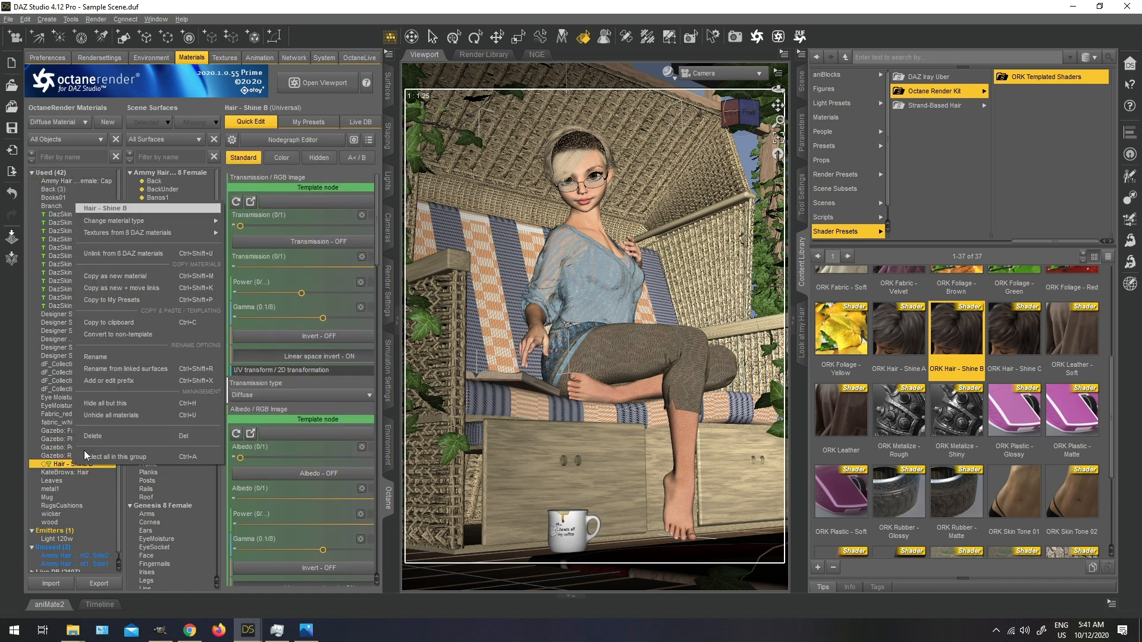
{"action": "mouse_move", "coordinate": [159, 232]}
{"action": "left_click", "coordinate": [241, 256]}
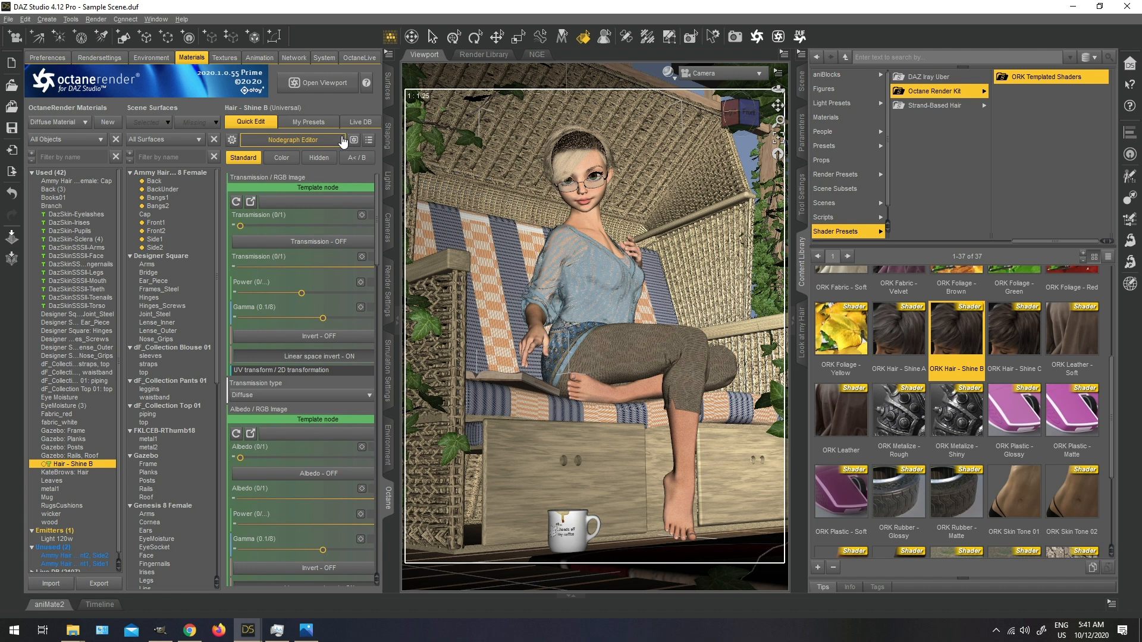
Step: Resume the Octane render to examine the new hair material, then pause it and put the render viewport away
{"action": "left_click", "coordinate": [321, 83]}
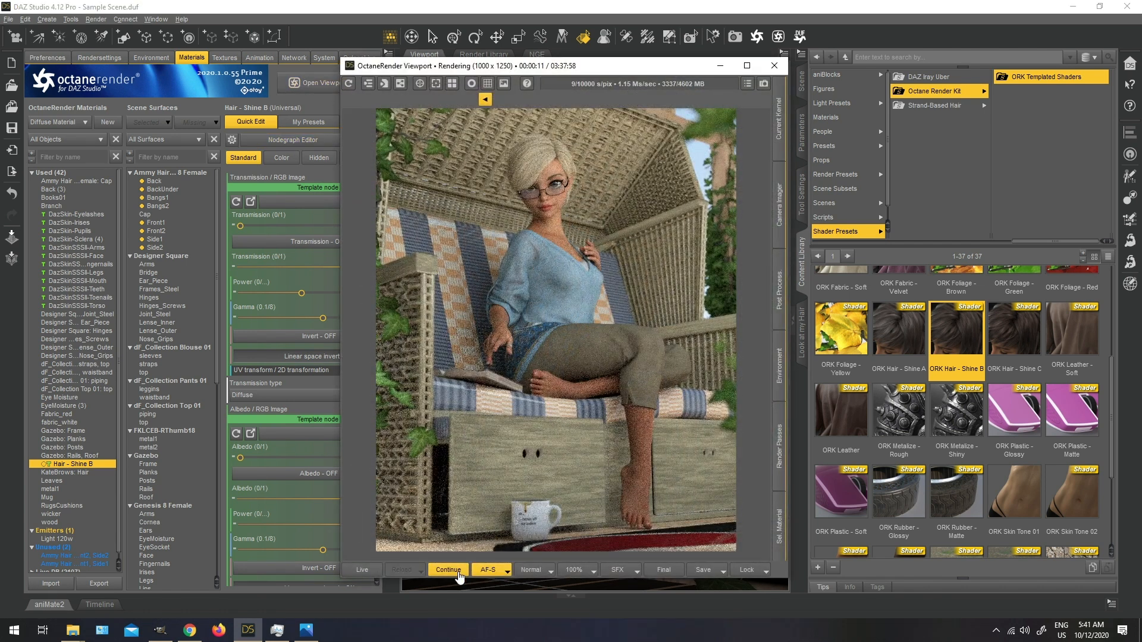
{"action": "left_click", "coordinate": [448, 570]}
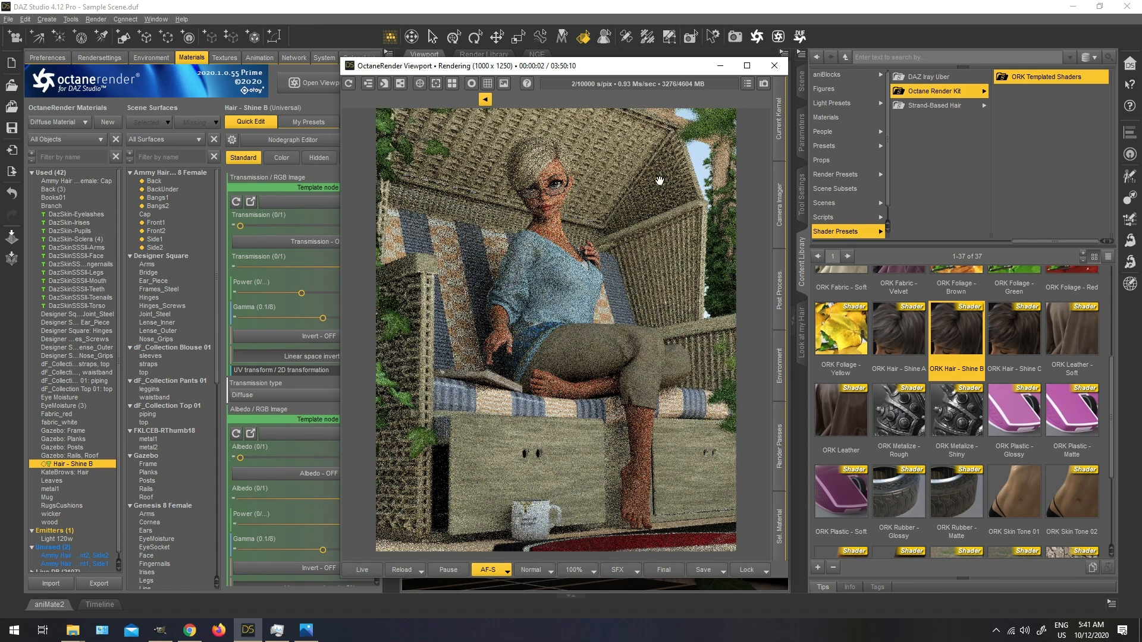
{"action": "scroll", "coordinate": [607, 231], "scroll_direction": "up", "scroll_amount": 2}
{"action": "scroll", "coordinate": [615, 208], "scroll_direction": "down", "scroll_amount": 2}
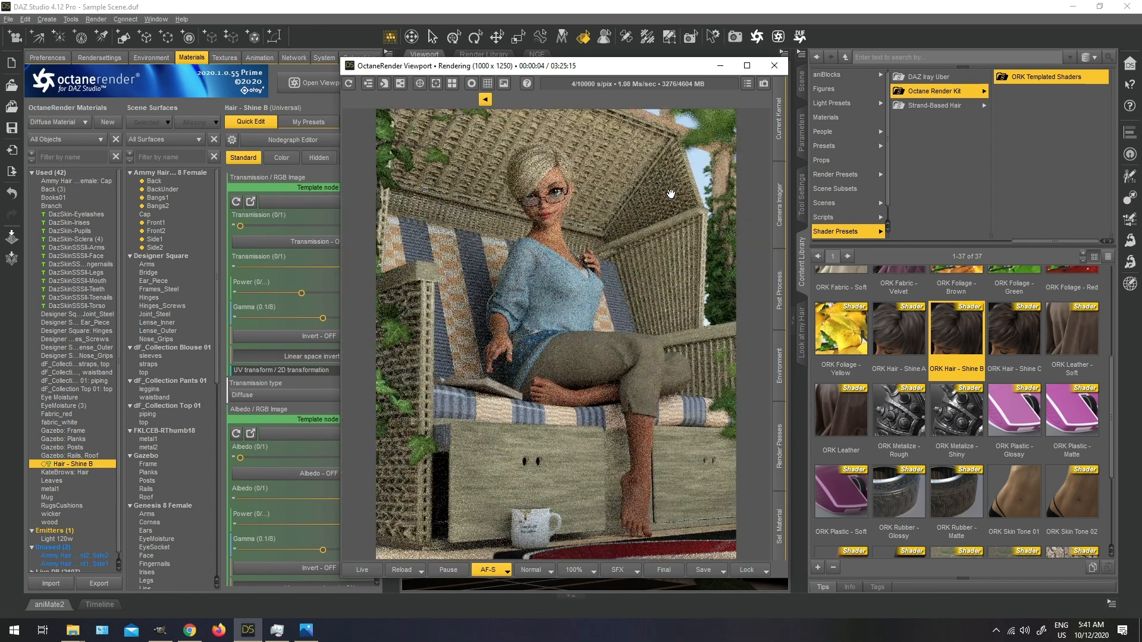
{"action": "left_click", "coordinate": [452, 569]}
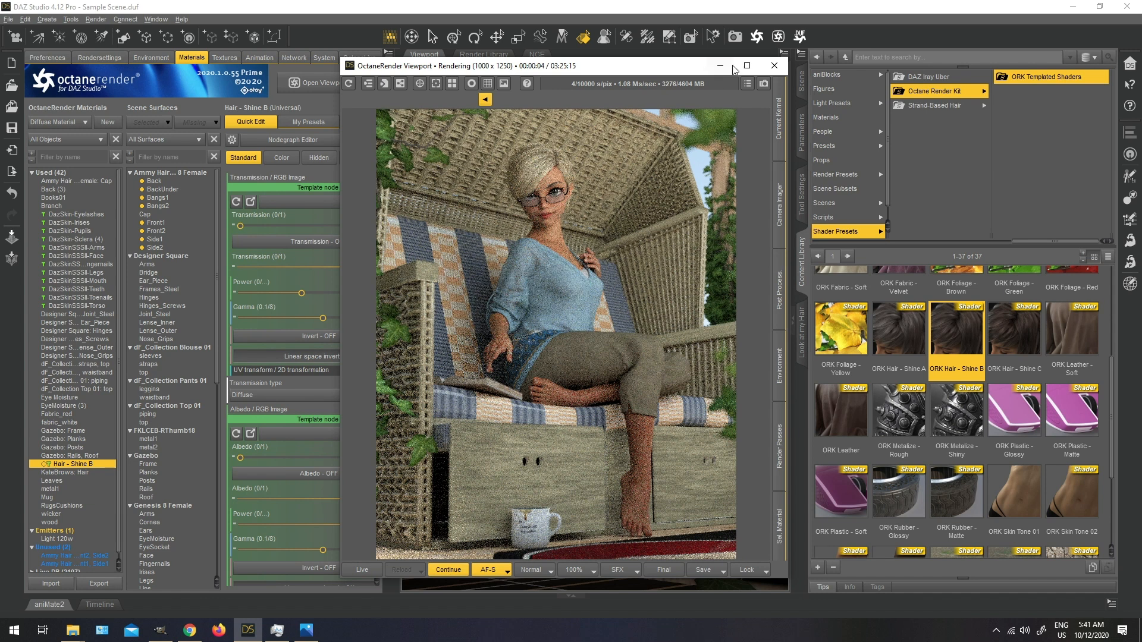
{"action": "left_click", "coordinate": [773, 65]}
Step: Apply the ORK Fabric - Soft shader to the blouse's sleeves, straps and top, and replace all active maps with their DAZ textures
{"action": "left_click", "coordinate": [631, 292]}
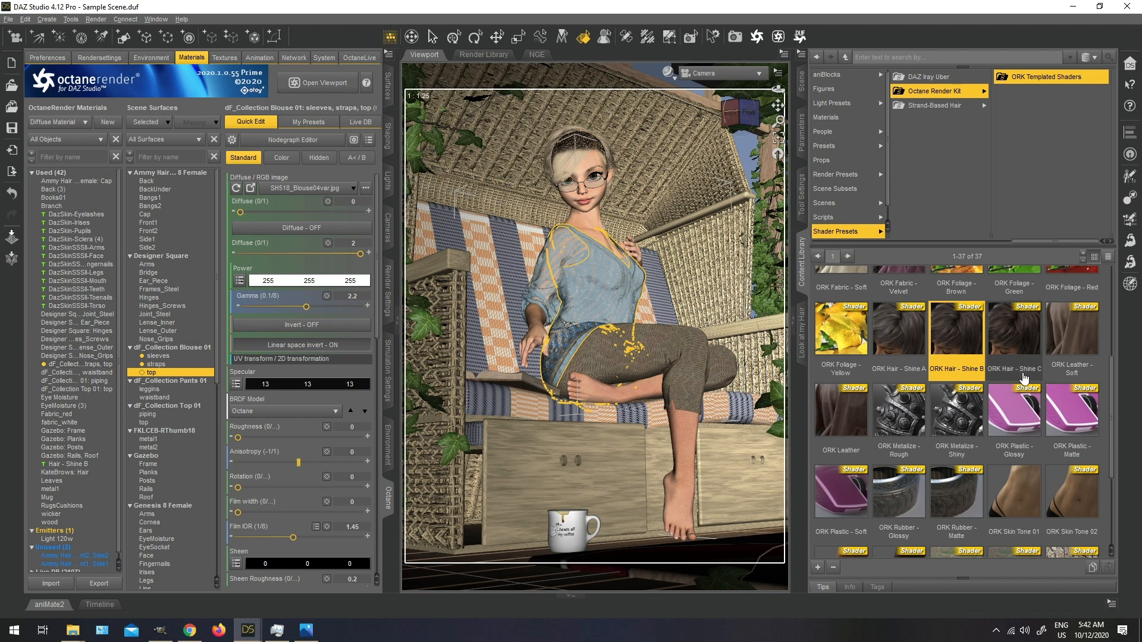
{"action": "scroll", "coordinate": [878, 493], "scroll_direction": "up", "scroll_amount": 3}
{"action": "double_click", "coordinate": [840, 461]}
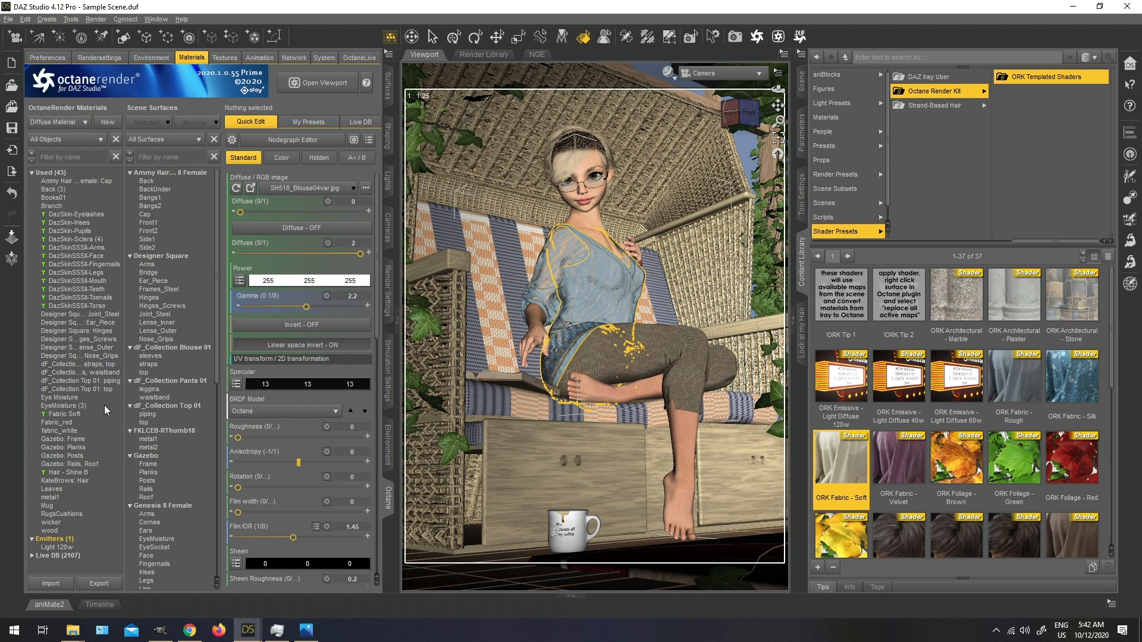
{"action": "left_click", "coordinate": [67, 415]}
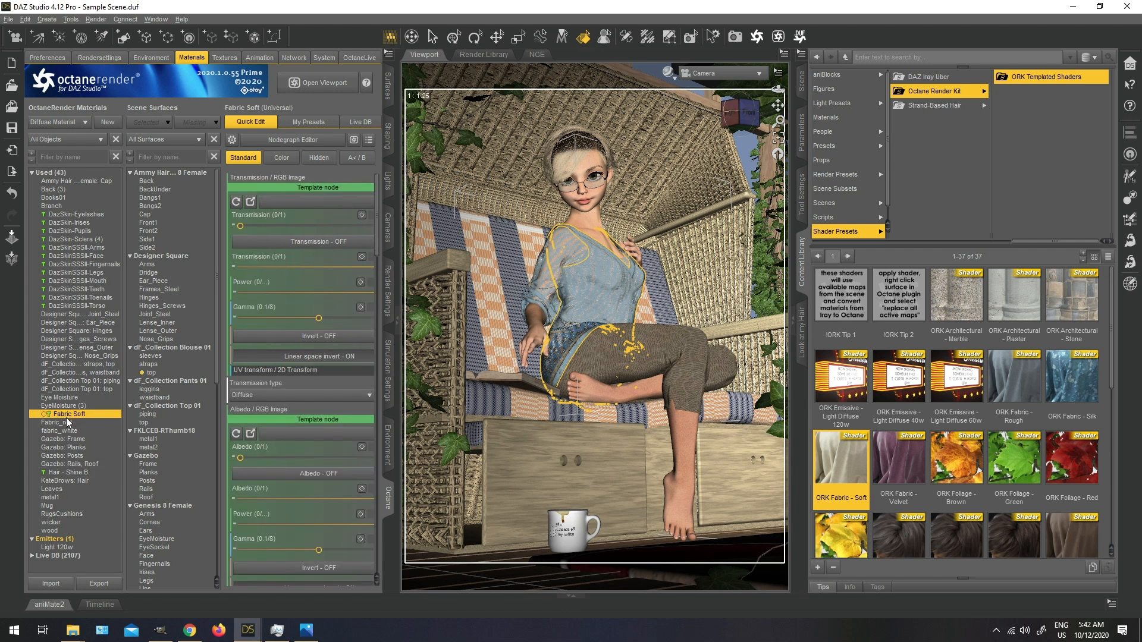
{"action": "left_click_drag", "start_coordinate": [68, 415], "coordinate": [173, 358]}
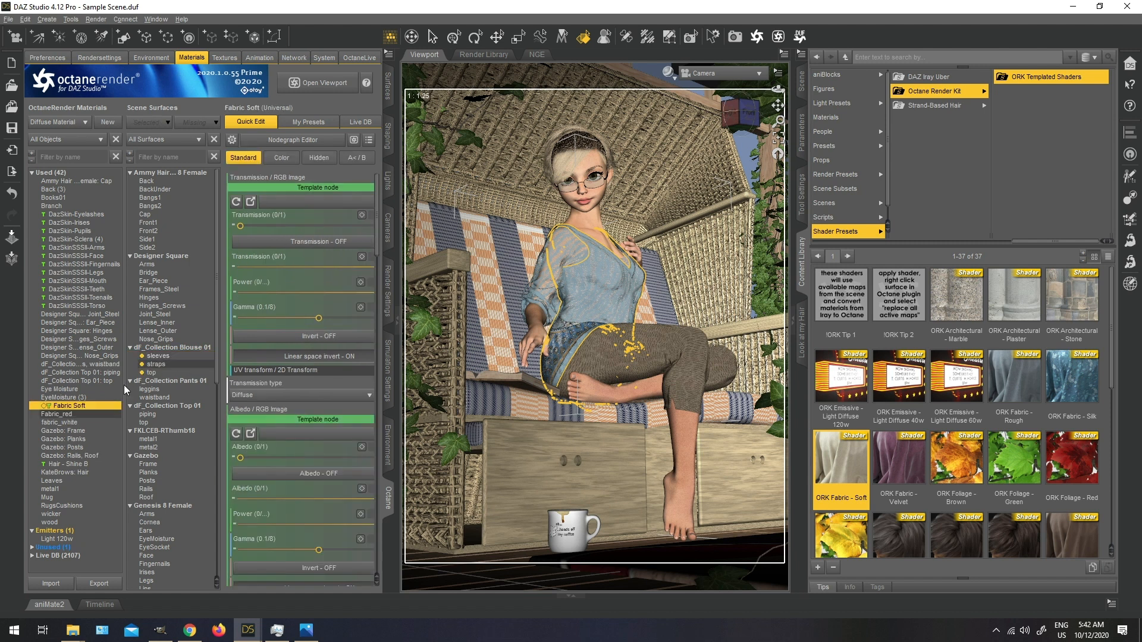
{"action": "right_click", "coordinate": [85, 406]}
{"action": "left_click", "coordinate": [161, 194]}
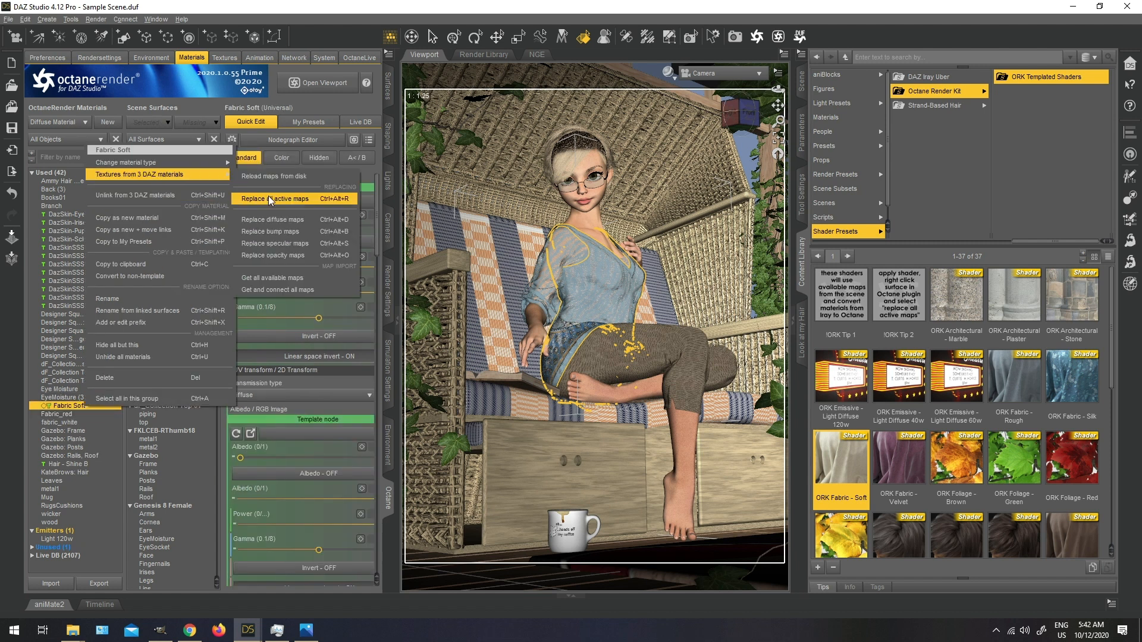
Step: Apply the ORK Fabric - Soft shader to the undertop's top and piping, and replace all active maps with their DAZ textures
{"action": "left_click", "coordinate": [633, 263]}
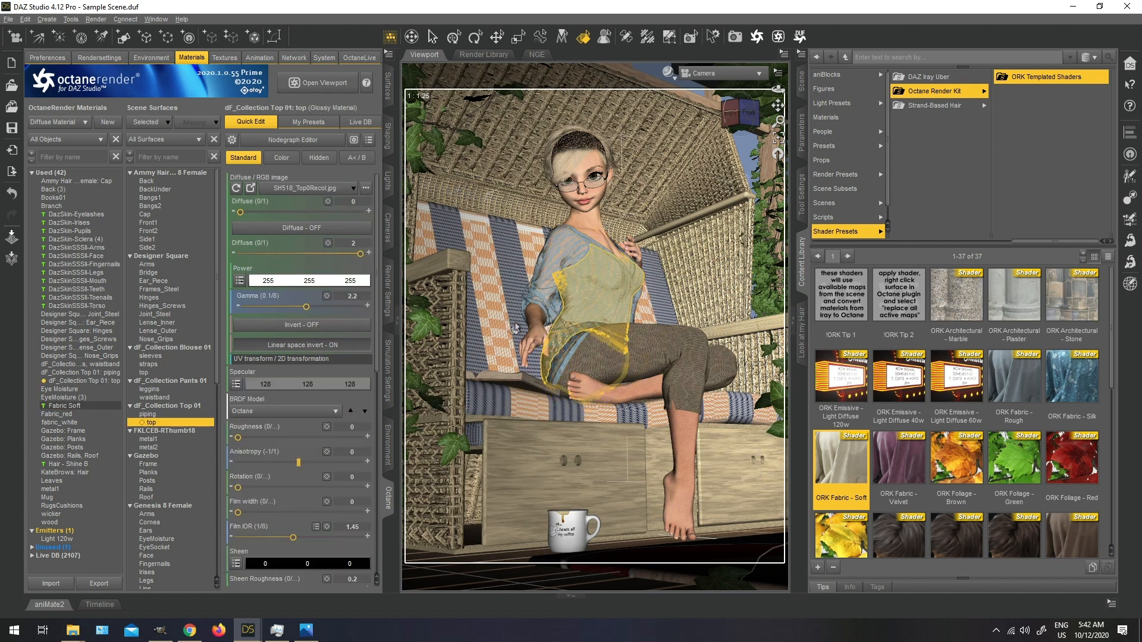
{"action": "double_click", "coordinate": [862, 470]}
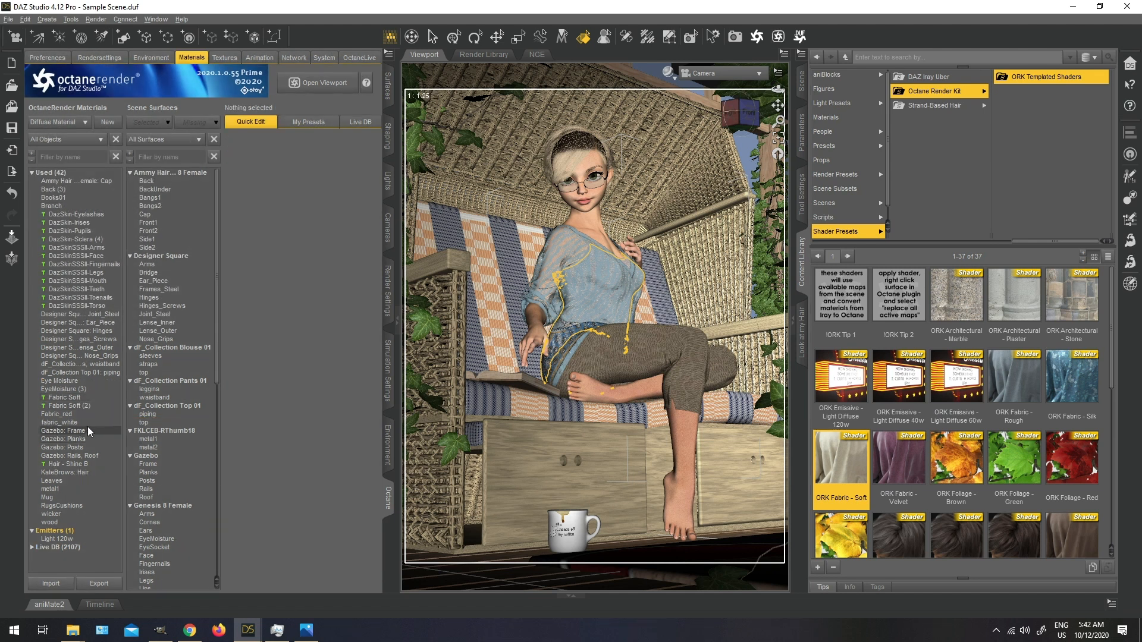
{"action": "left_click", "coordinate": [70, 405]}
{"action": "left_click_drag", "start_coordinate": [81, 406], "coordinate": [162, 412]}
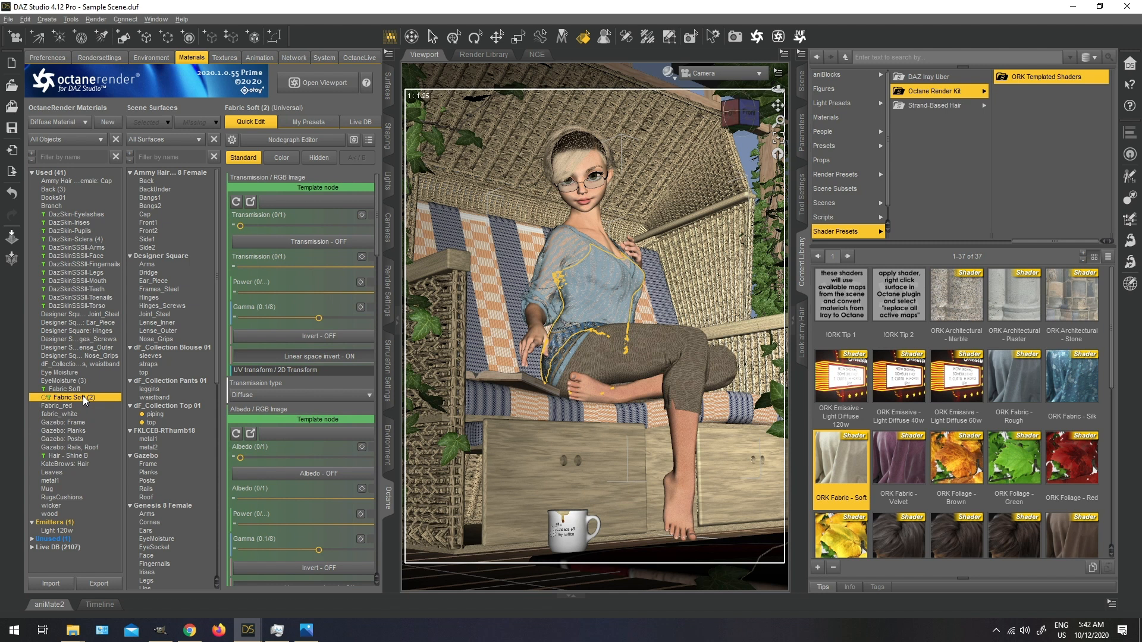
{"action": "right_click", "coordinate": [83, 395]}
{"action": "mouse_move", "coordinate": [139, 164]}
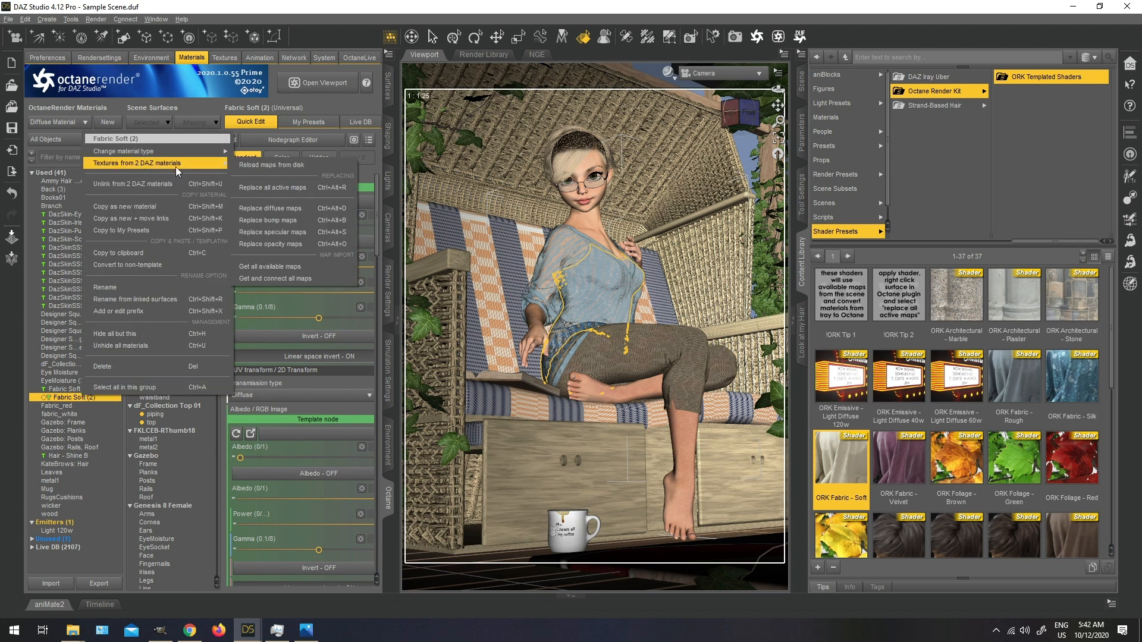
{"action": "left_click", "coordinate": [256, 188]}
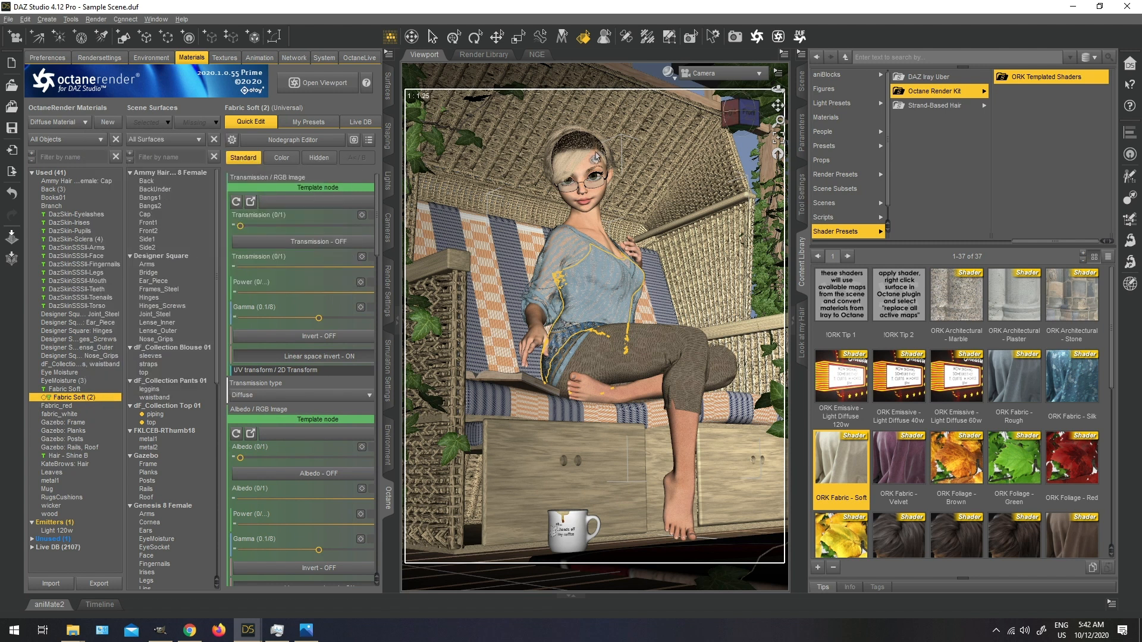
Step: Apply the ORK Fabric - Rough shader to the pants' leggins and waistband, and replace all active maps with their DAZ textures
{"action": "left_click", "coordinate": [647, 348]}
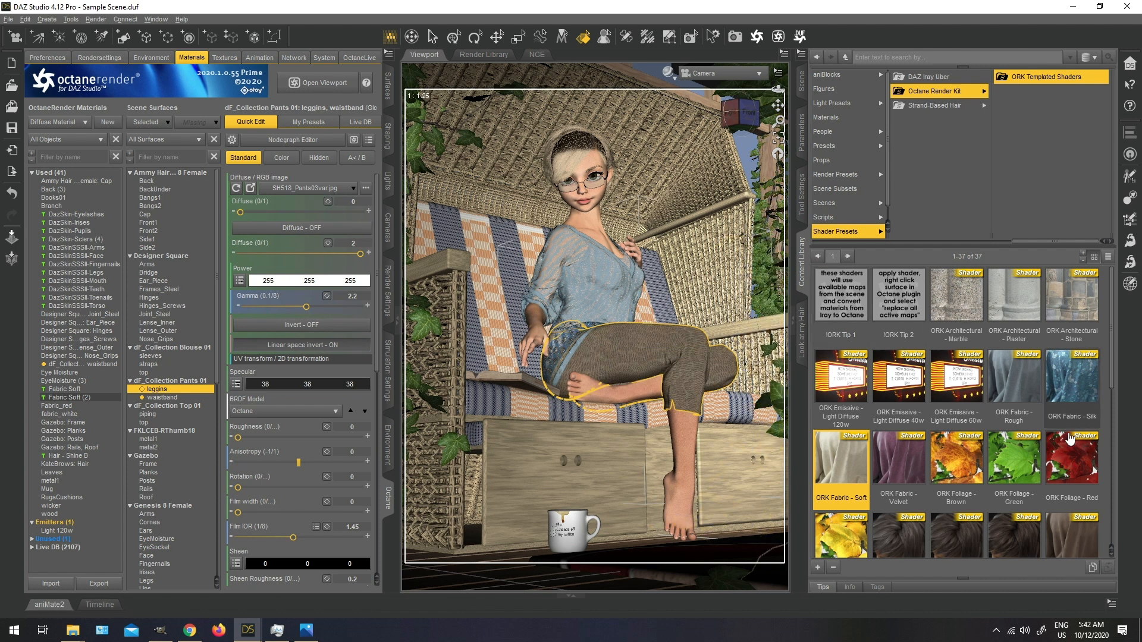
{"action": "double_click", "coordinate": [1018, 381]}
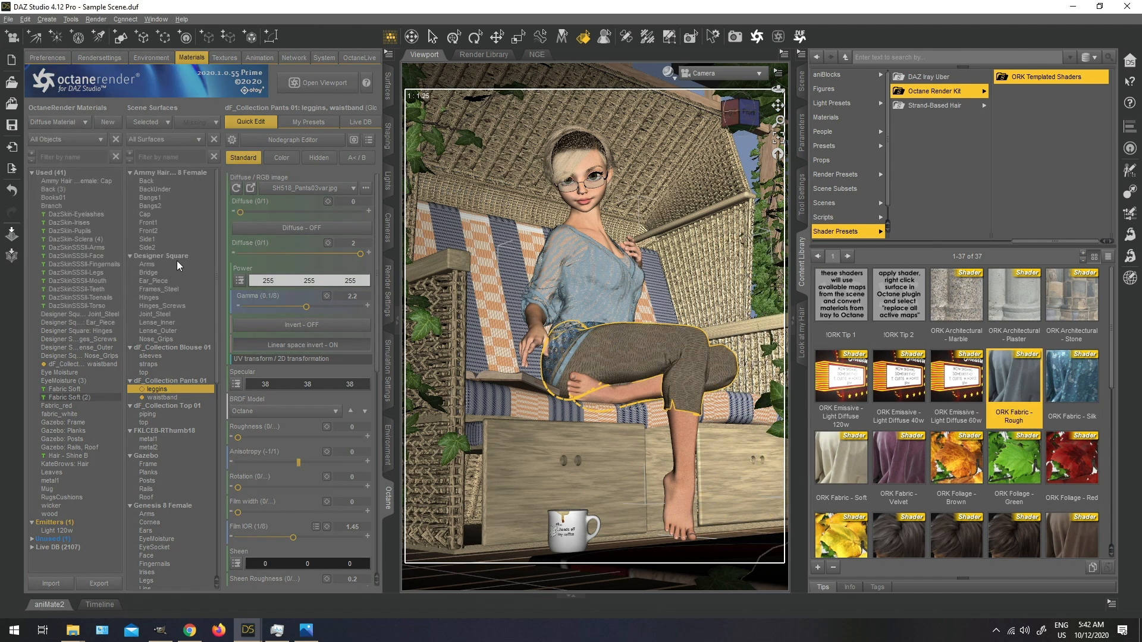
{"action": "left_click", "coordinate": [76, 389]}
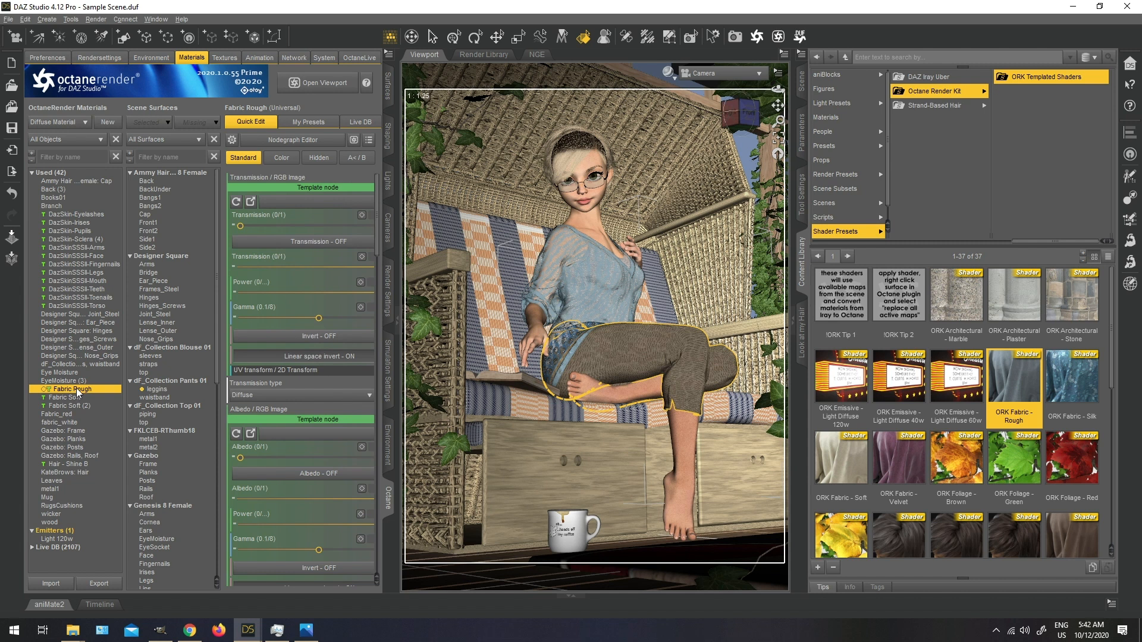
{"action": "left_click_drag", "start_coordinate": [72, 391], "coordinate": [154, 397]}
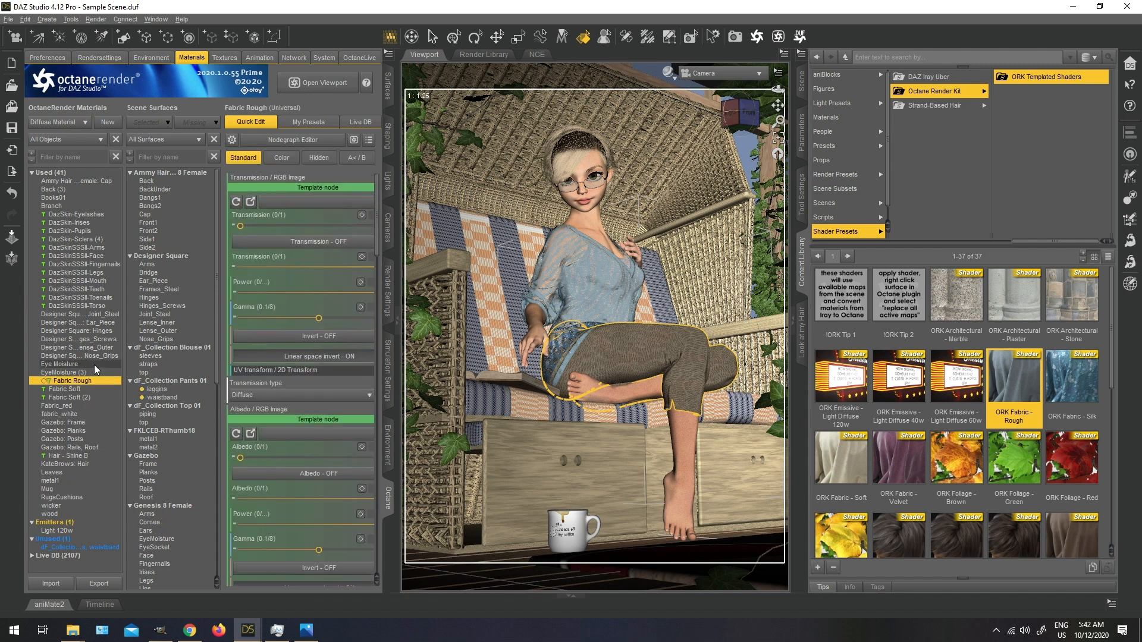
{"action": "right_click", "coordinate": [80, 378]}
{"action": "mouse_move", "coordinate": [106, 410]}
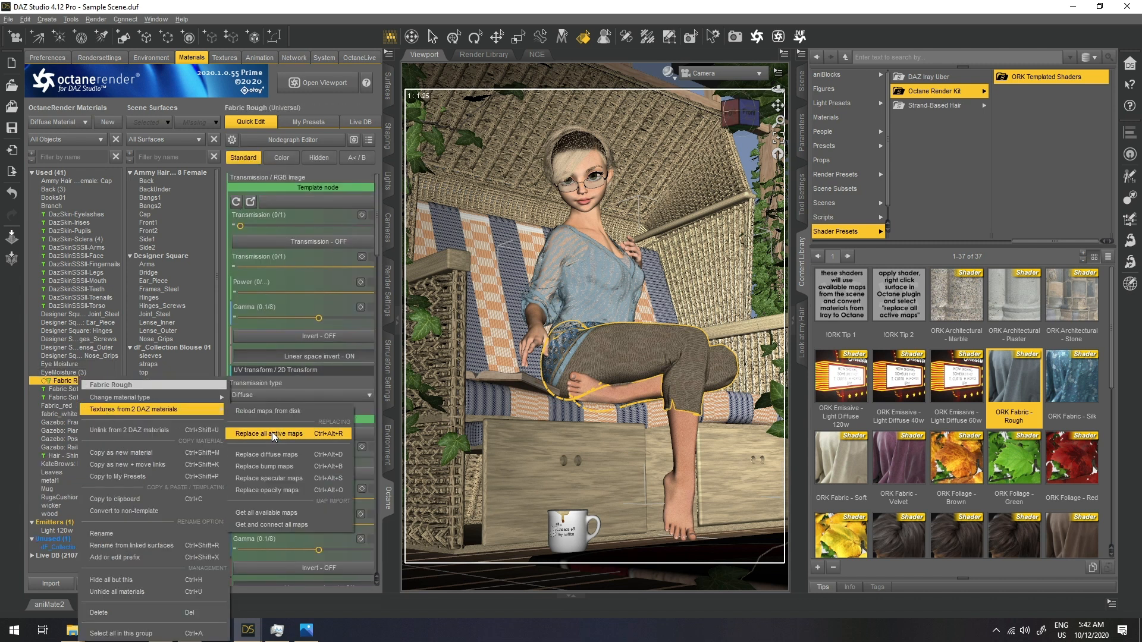
{"action": "left_click", "coordinate": [272, 433]}
Step: Resume the Octane render, examine the clothing materials up close, and move the render viewport off the figure
{"action": "left_click", "coordinate": [327, 84]}
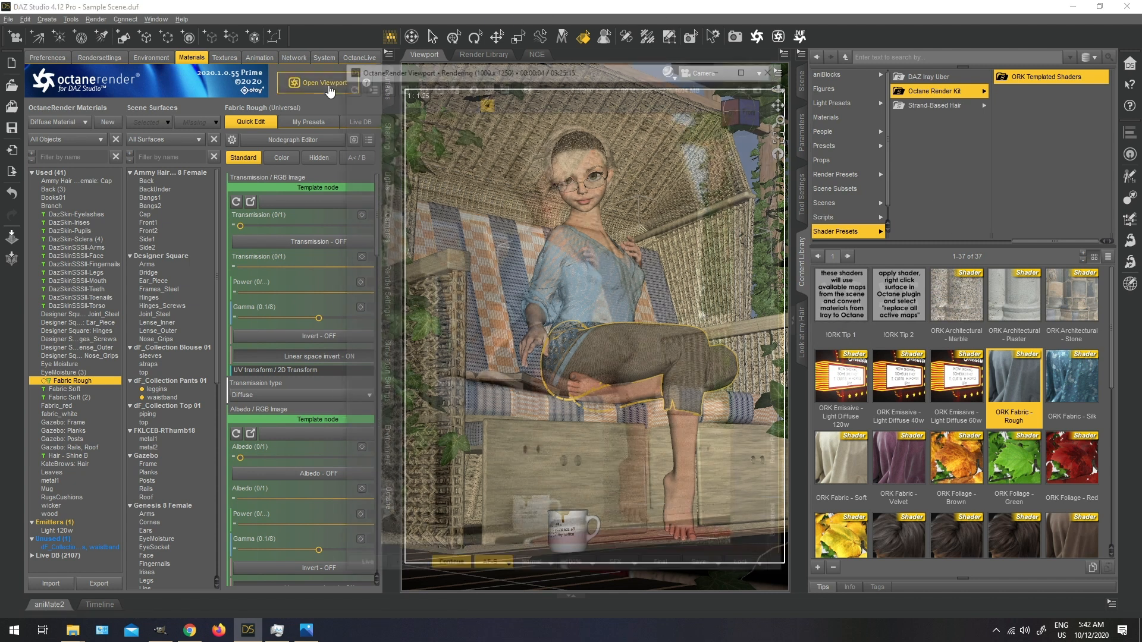
{"action": "left_click", "coordinate": [449, 569]}
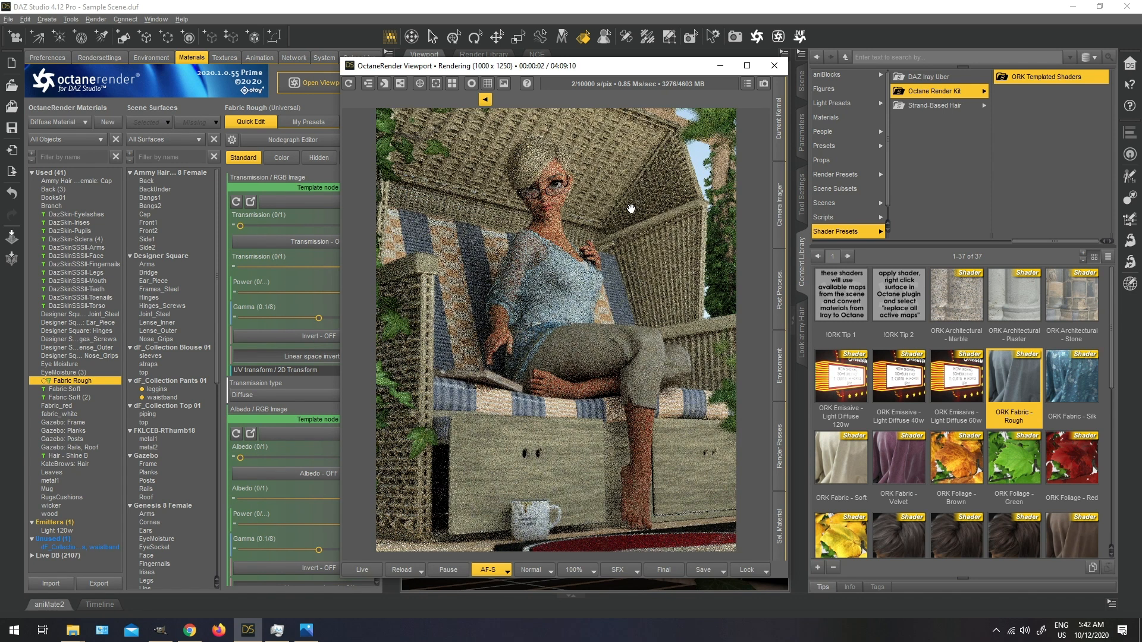
{"action": "scroll", "coordinate": [631, 208], "scroll_direction": "up", "scroll_amount": 3}
{"action": "left_click_drag", "start_coordinate": [594, 71], "coordinate": [924, 85]}
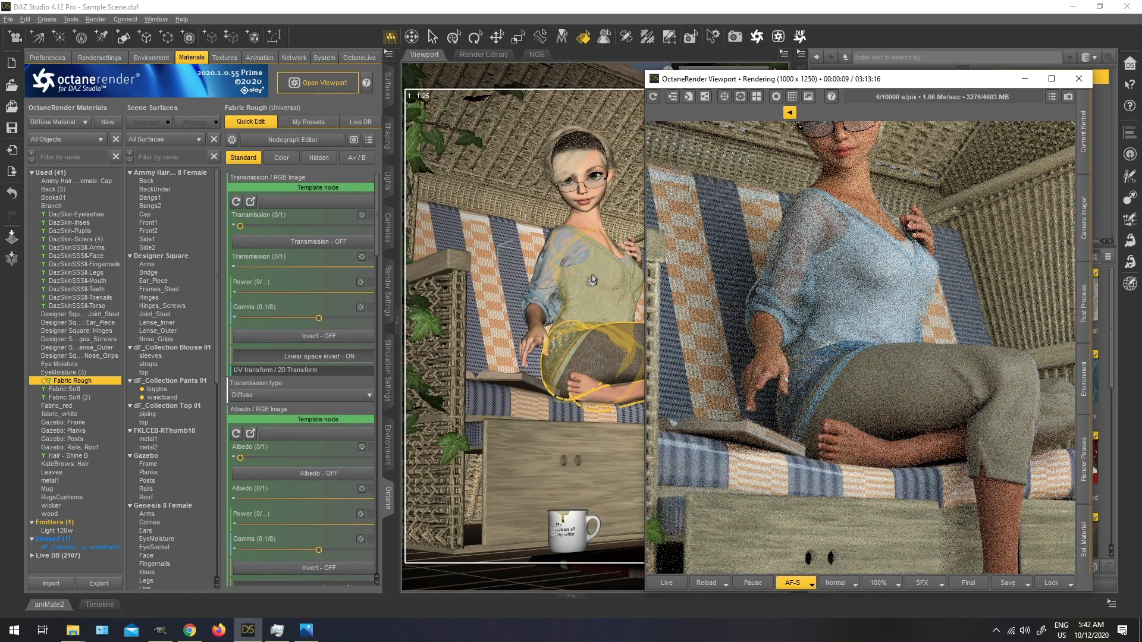
Step: Open the blouse's Fabric Soft material in the Nodegraph Editor and place the render viewport beside the node graph
{"action": "left_click", "coordinate": [591, 280]}
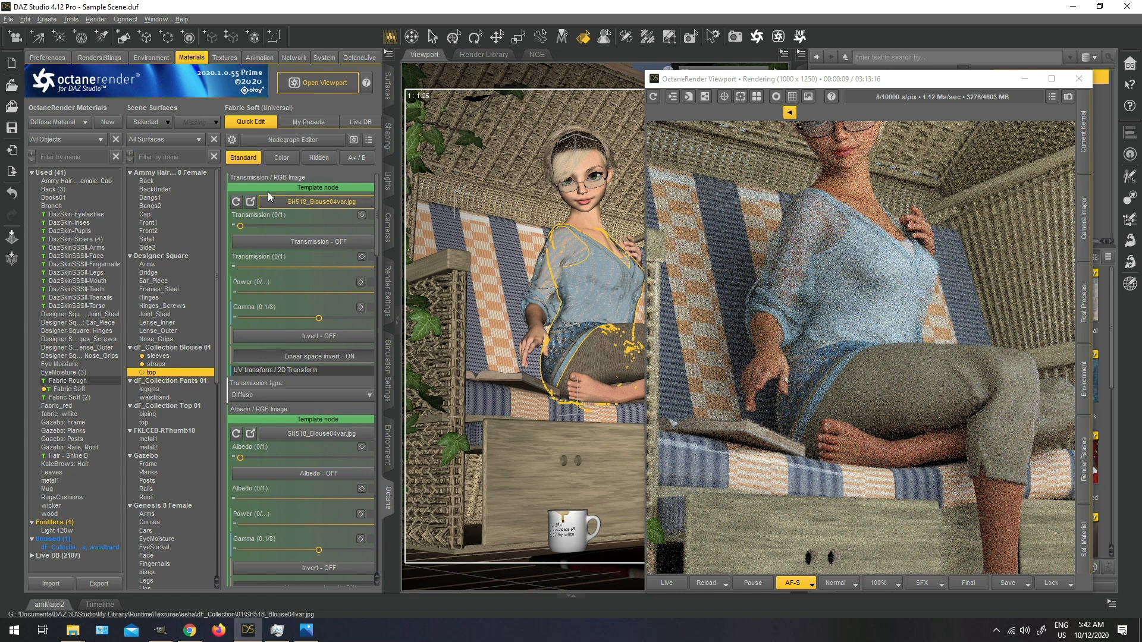
{"action": "left_click", "coordinate": [292, 140]}
{"action": "left_click_drag", "start_coordinate": [803, 84], "coordinate": [123, 72]}
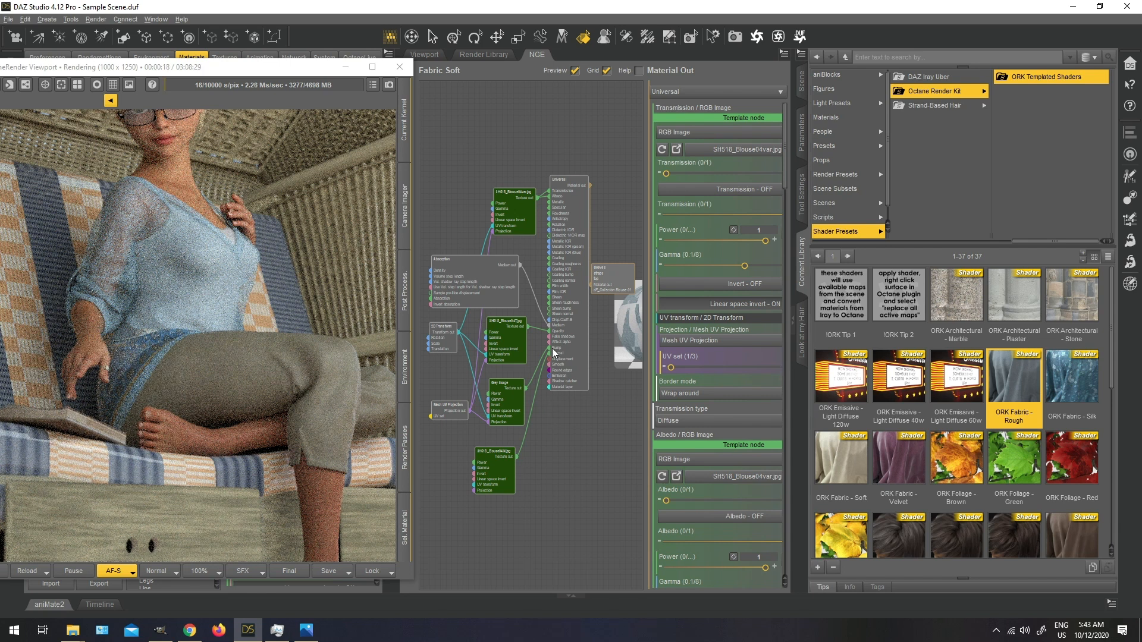
Step: Set the power to 2 and the gamma to 2 on the blouse's SH518_Blouse04T.jpg opacity image node
{"action": "left_click", "coordinate": [510, 337]}
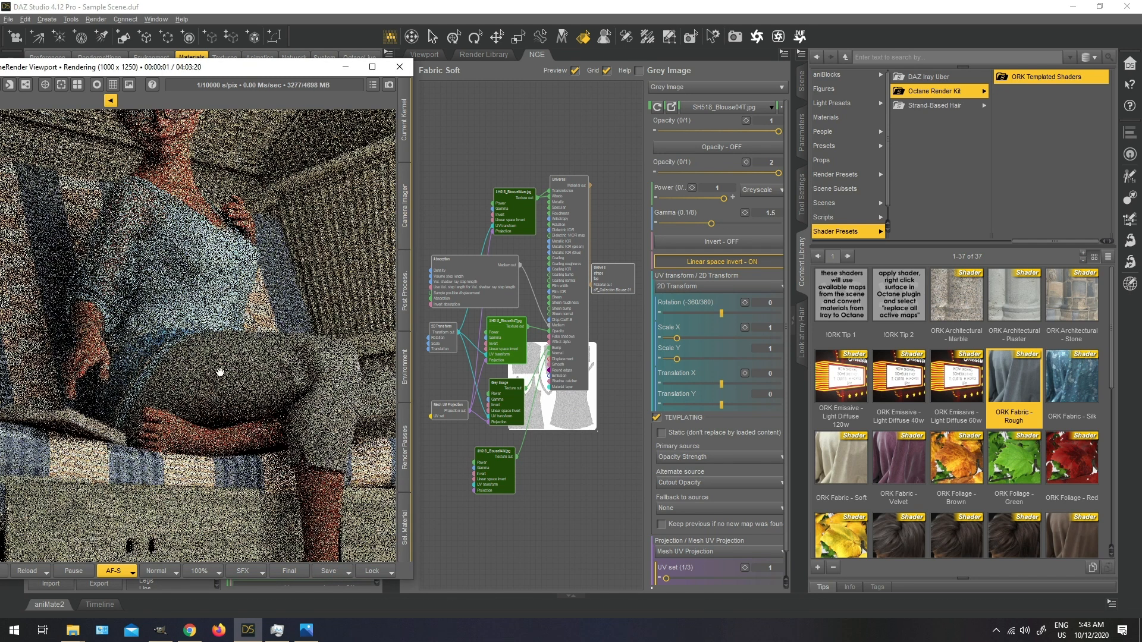
{"action": "scroll", "coordinate": [267, 298], "scroll_direction": "down", "scroll_amount": 3}
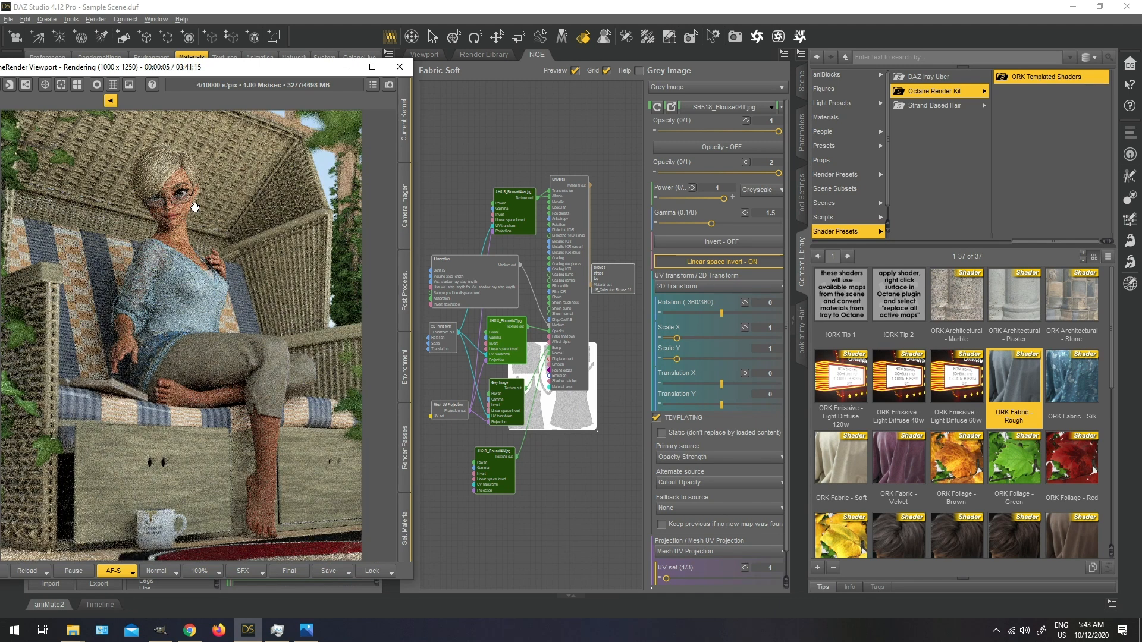
{"action": "scroll", "coordinate": [195, 206], "scroll_direction": "up", "scroll_amount": 2}
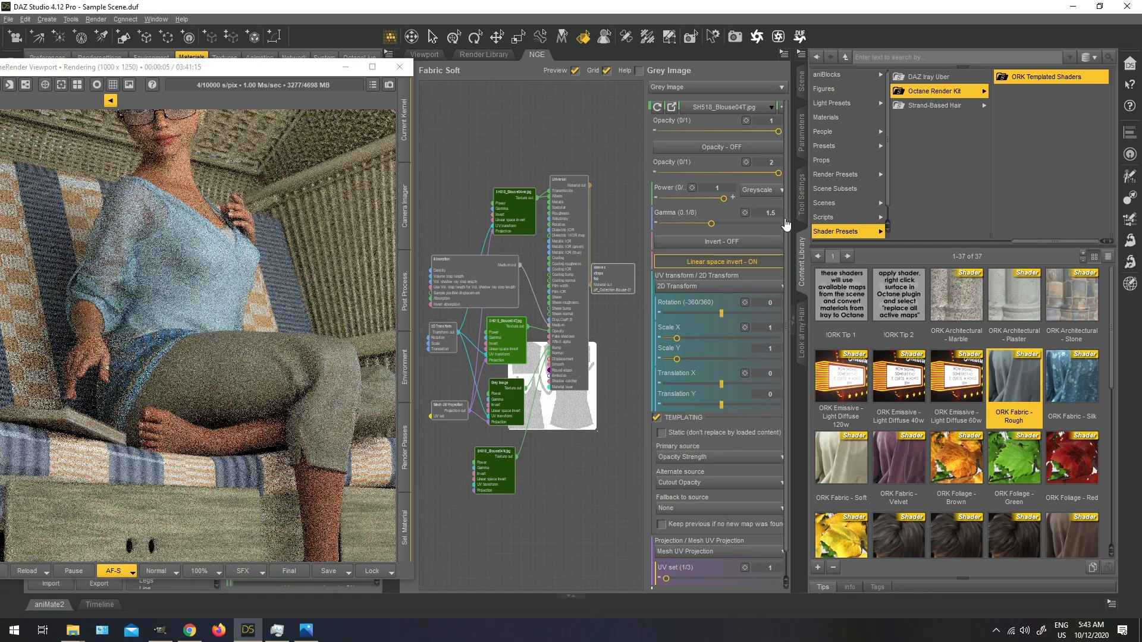
{"action": "left_click", "coordinate": [732, 189]}
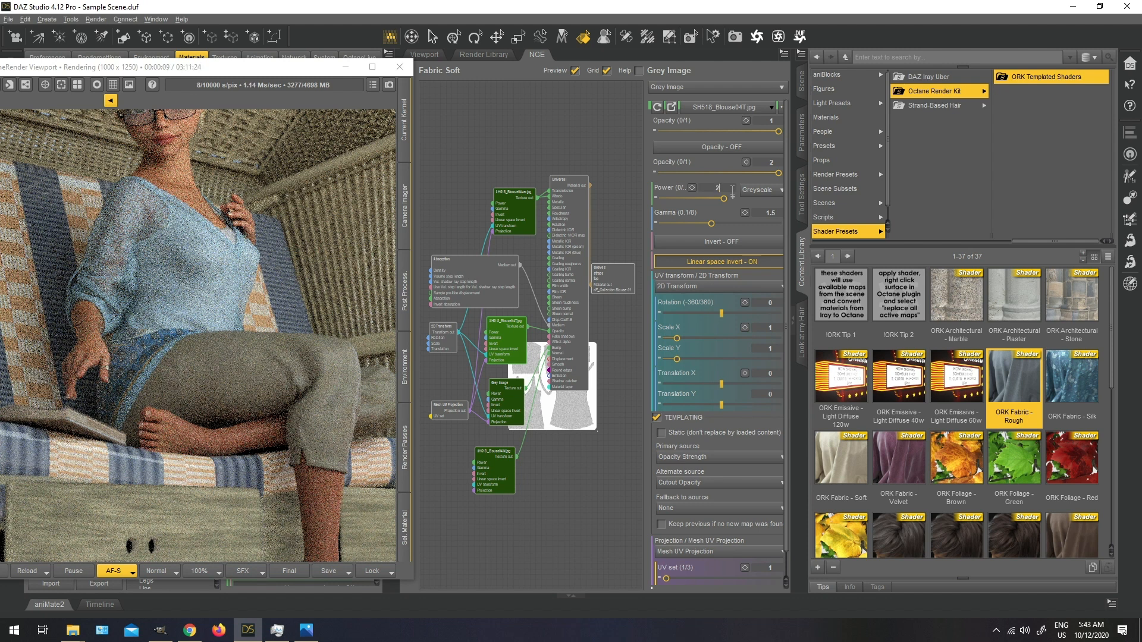
{"action": "left_click", "coordinate": [365, 278]}
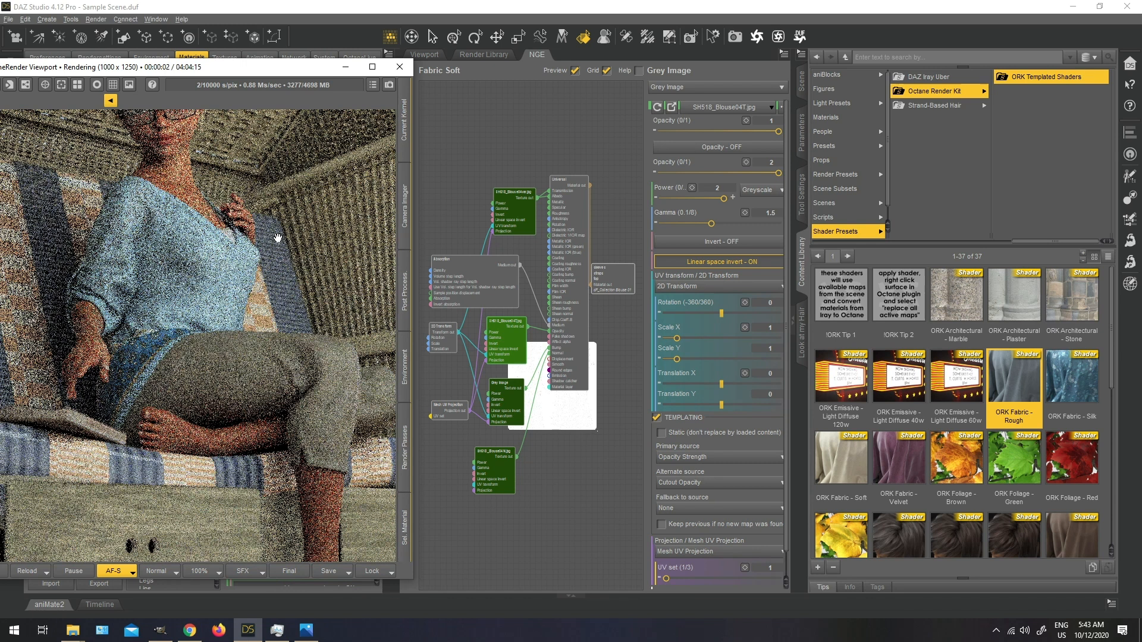
{"action": "left_click", "coordinate": [772, 213]}
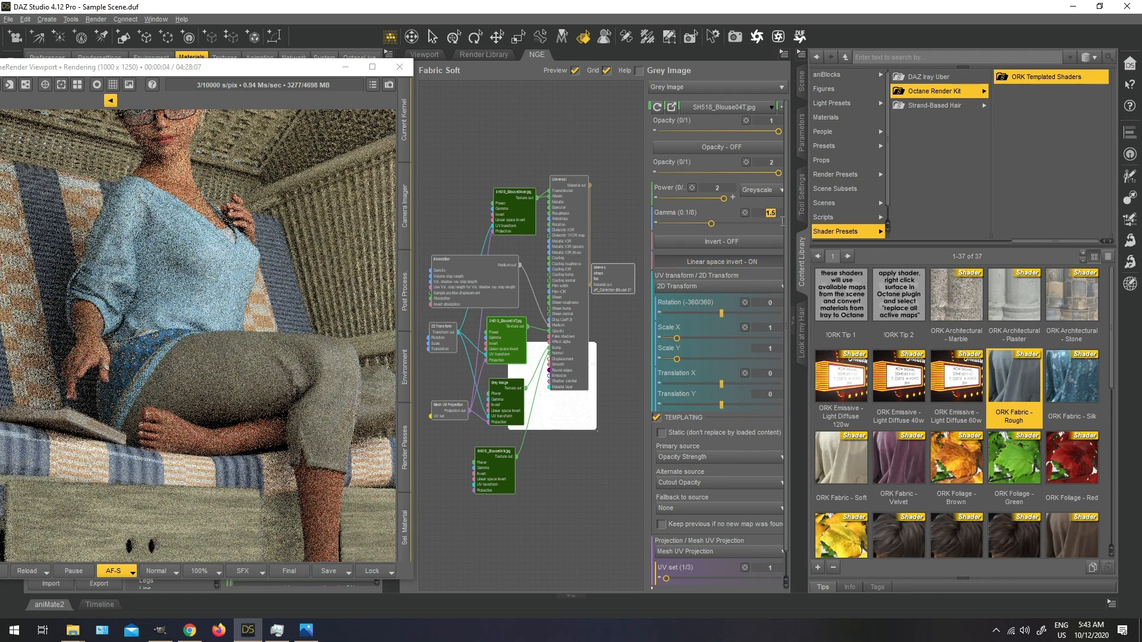
{"action": "key", "text": "Return"}
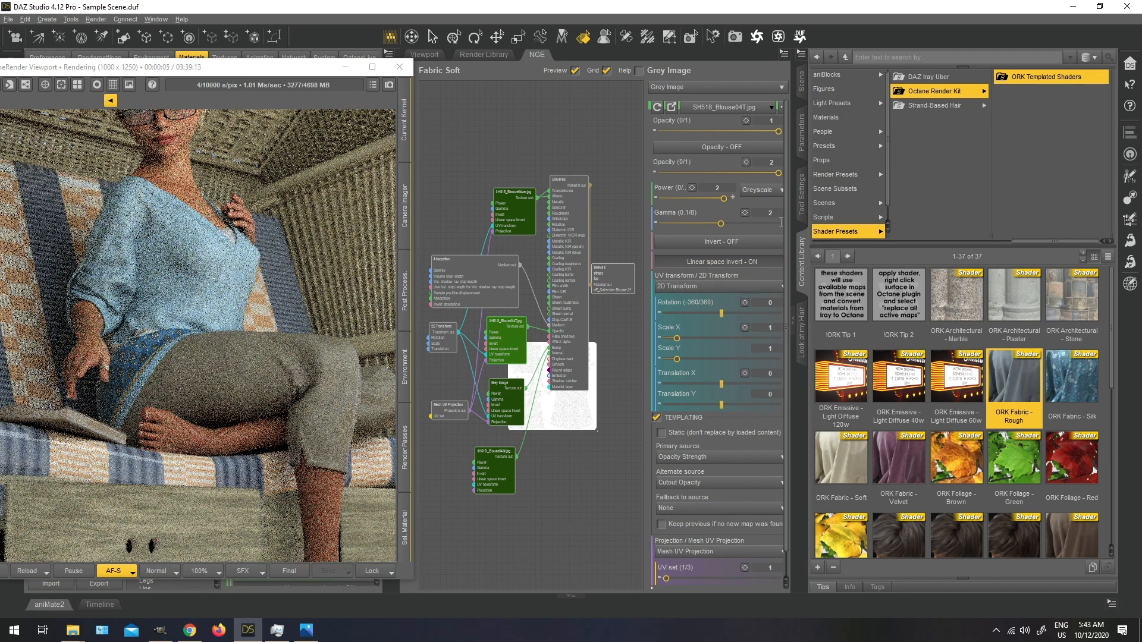
Step: Place the render viewport beside the SampleSceneTest_33mins.png image in Photos and compare the blouse's look in both
{"action": "left_click_drag", "start_coordinate": [216, 205], "coordinate": [202, 223]}
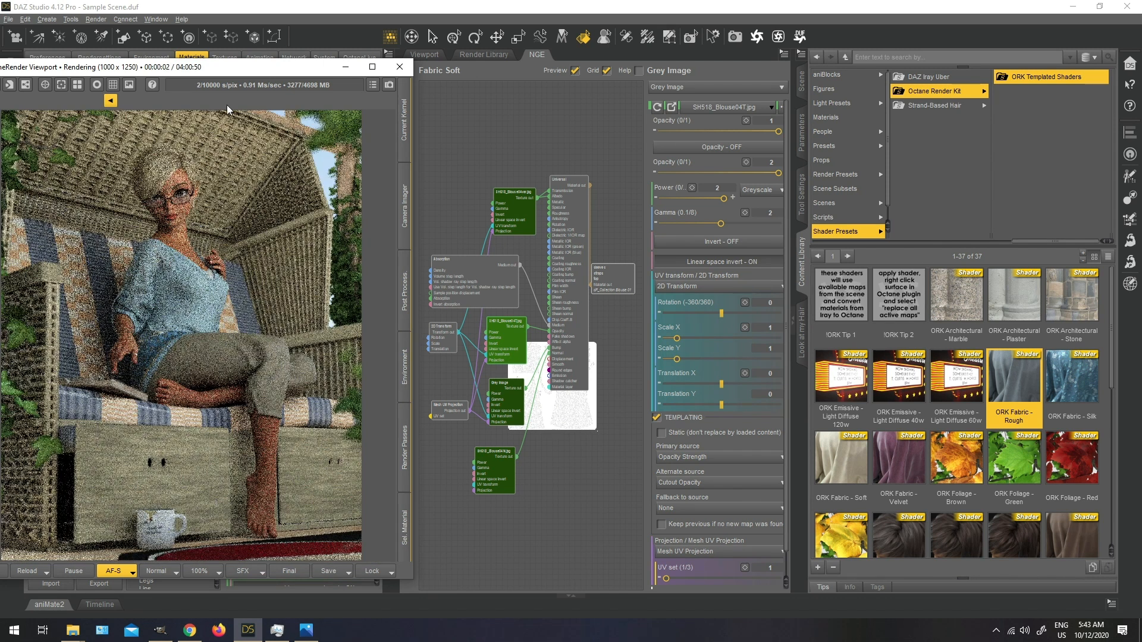
{"action": "left_click_drag", "start_coordinate": [240, 66], "coordinate": [433, 39]}
{"action": "key", "text": "alt+Tab"}
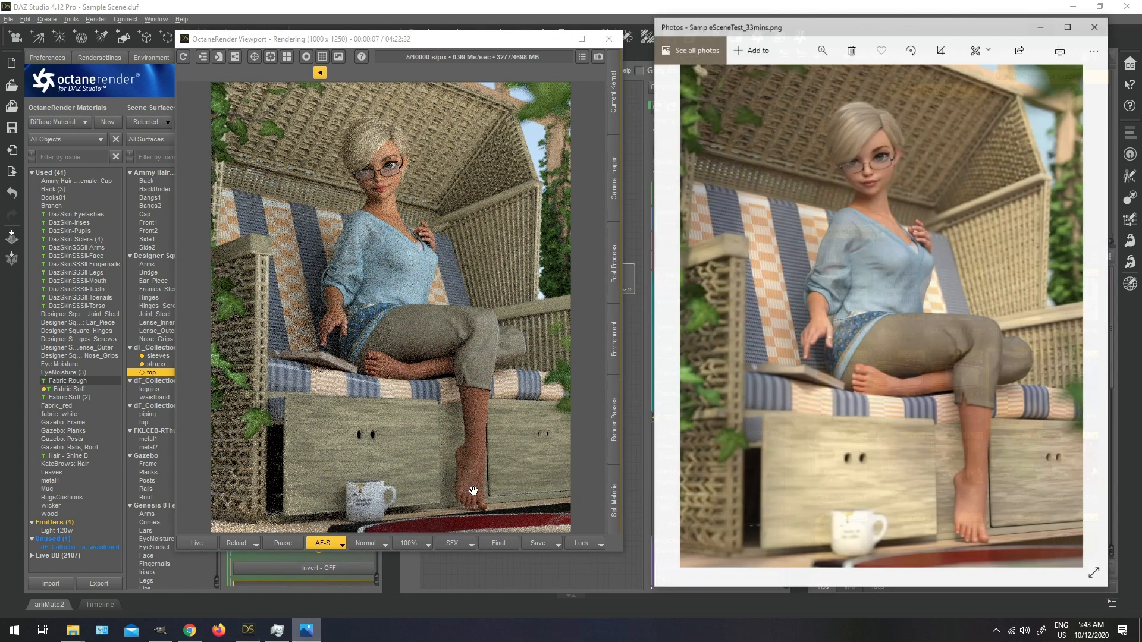
{"action": "left_click", "coordinate": [368, 234]}
{"action": "scroll", "coordinate": [367, 235], "scroll_direction": "up", "scroll_amount": 2}
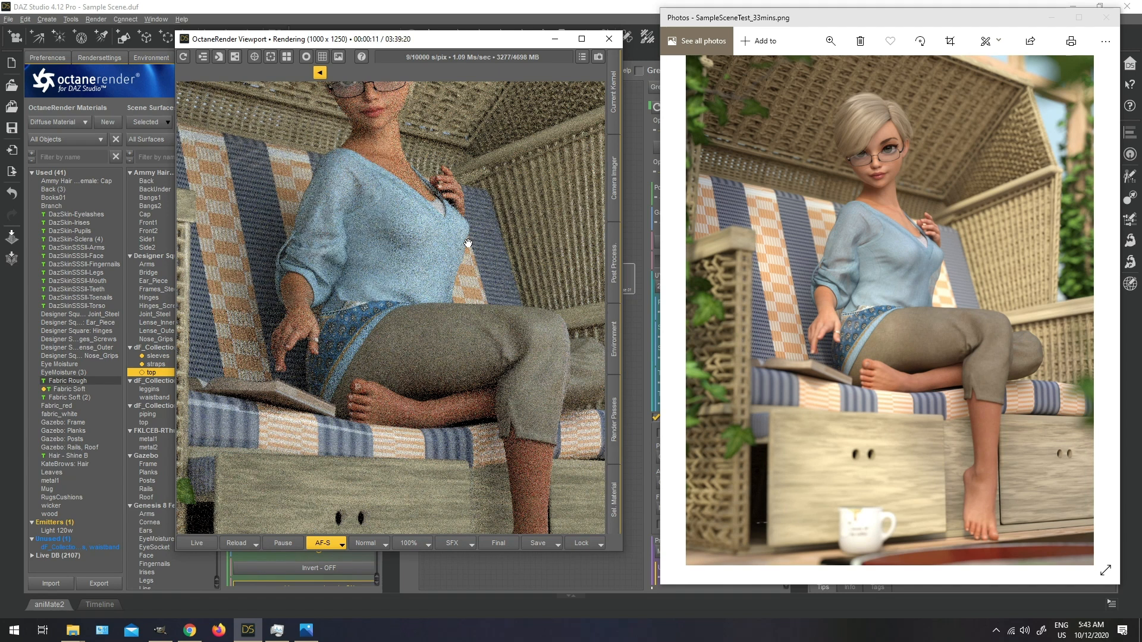
{"action": "scroll", "coordinate": [438, 204], "scroll_direction": "down", "scroll_amount": 2}
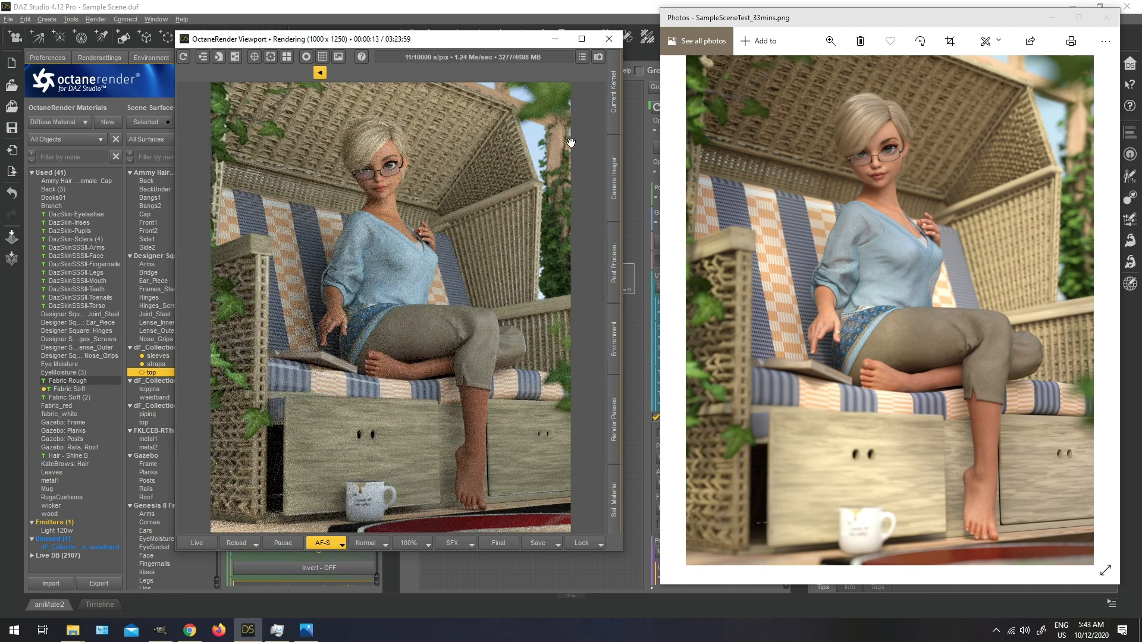
Step: Return to the full DAZ Studio scene, check the overall render, and minimise the render viewport
{"action": "left_click", "coordinate": [1004, 3]}
{"action": "left_click_drag", "start_coordinate": [448, 46], "coordinate": [718, 82]}
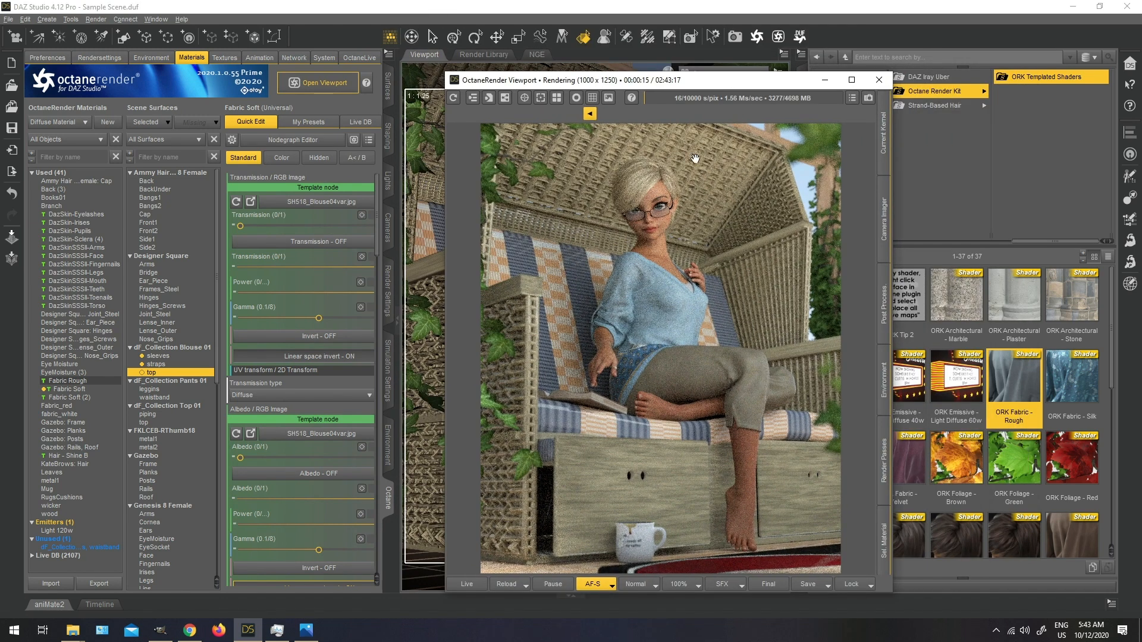
{"action": "scroll", "coordinate": [710, 277], "scroll_direction": "up", "scroll_amount": 1}
{"action": "scroll", "coordinate": [711, 277], "scroll_direction": "down", "scroll_amount": 1}
{"action": "left_click", "coordinate": [827, 80]}
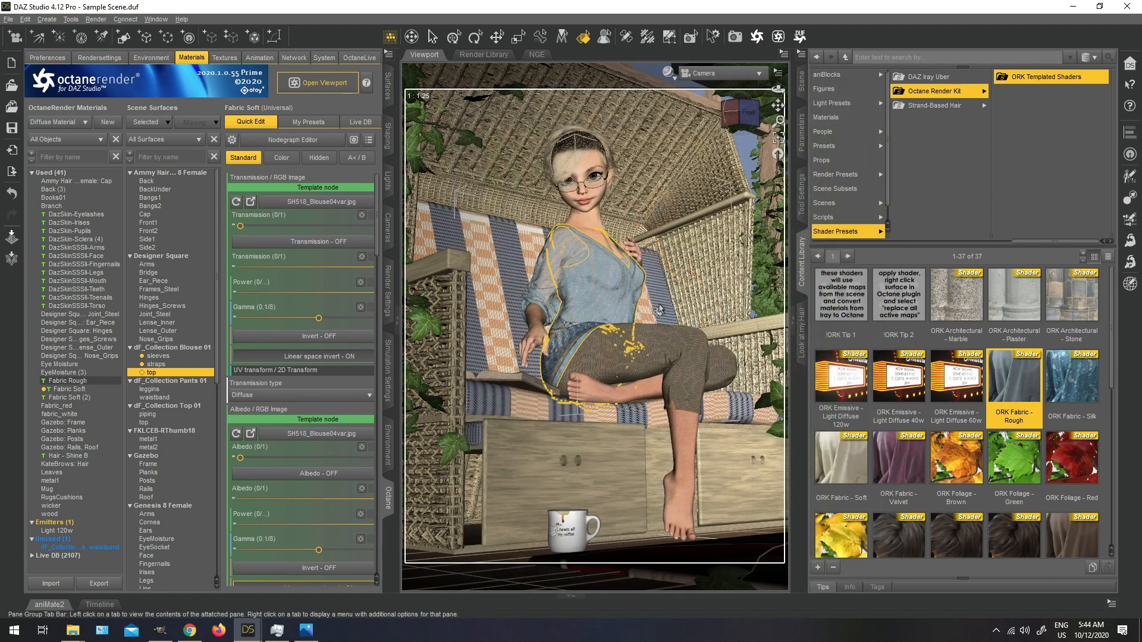
Step: Apply the ORK Fabric - Rough shader to the Fabric_red and fabric_white surfaces of the beach chair's back cushion
{"action": "left_click", "coordinate": [452, 286]}
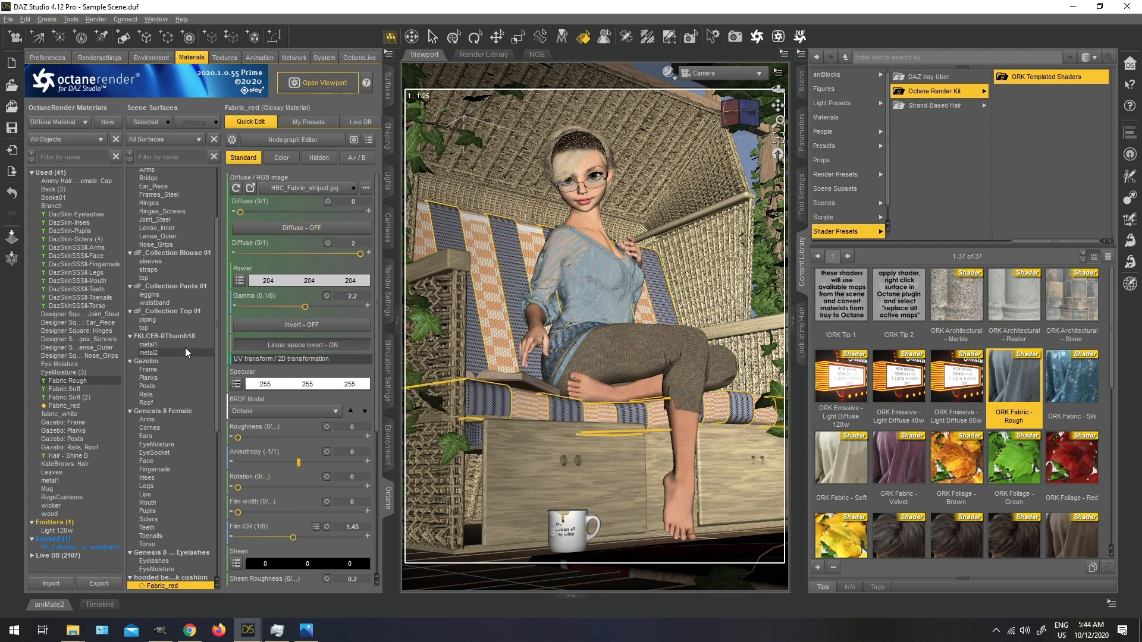
{"action": "scroll", "coordinate": [185, 347], "scroll_direction": "down", "scroll_amount": 5}
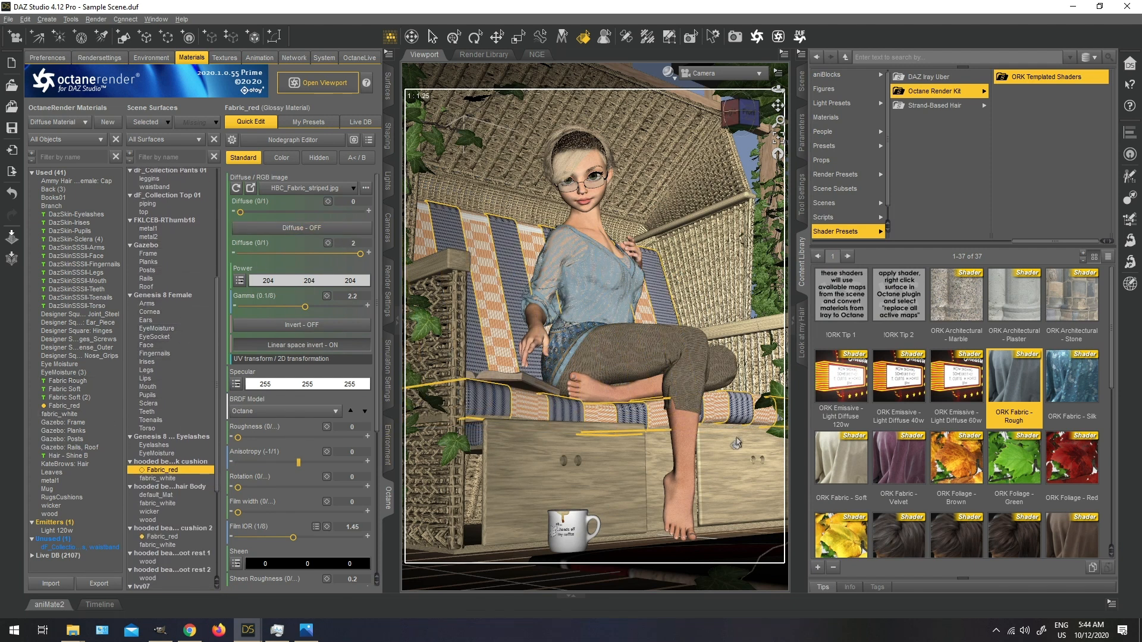
{"action": "double_click", "coordinate": [1015, 385]}
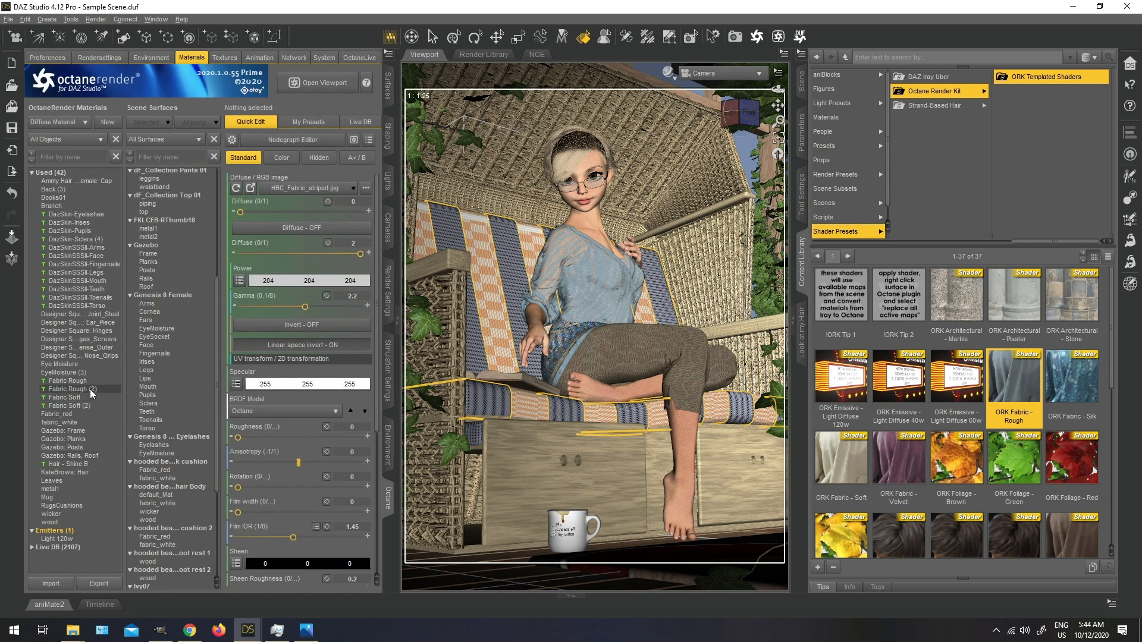
{"action": "left_click", "coordinate": [90, 389]}
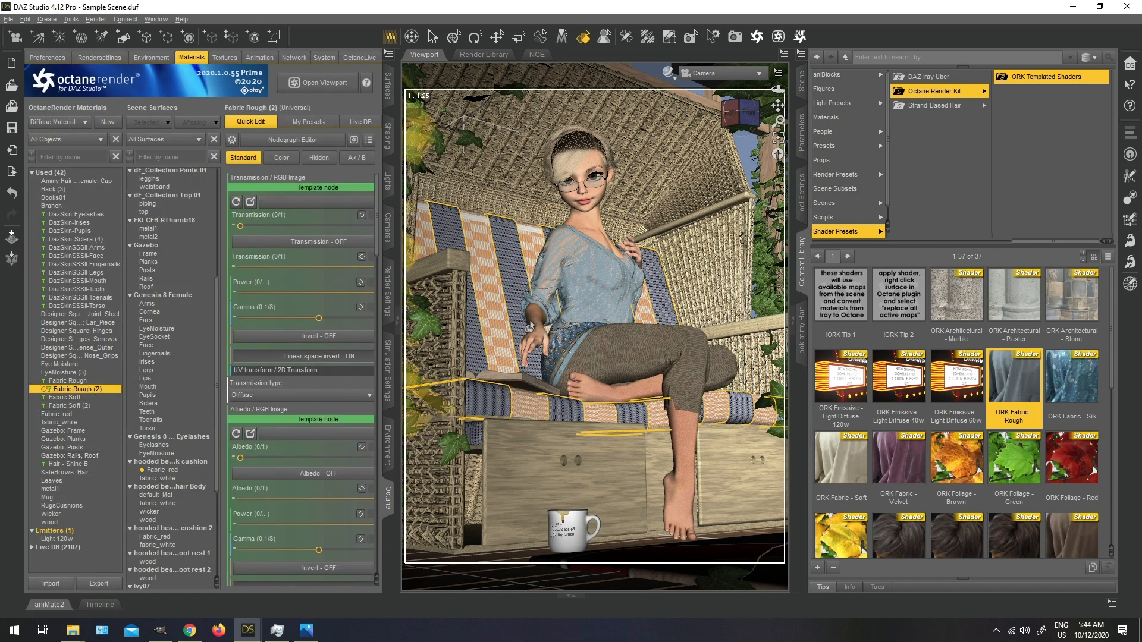
{"action": "left_click", "coordinate": [502, 336]}
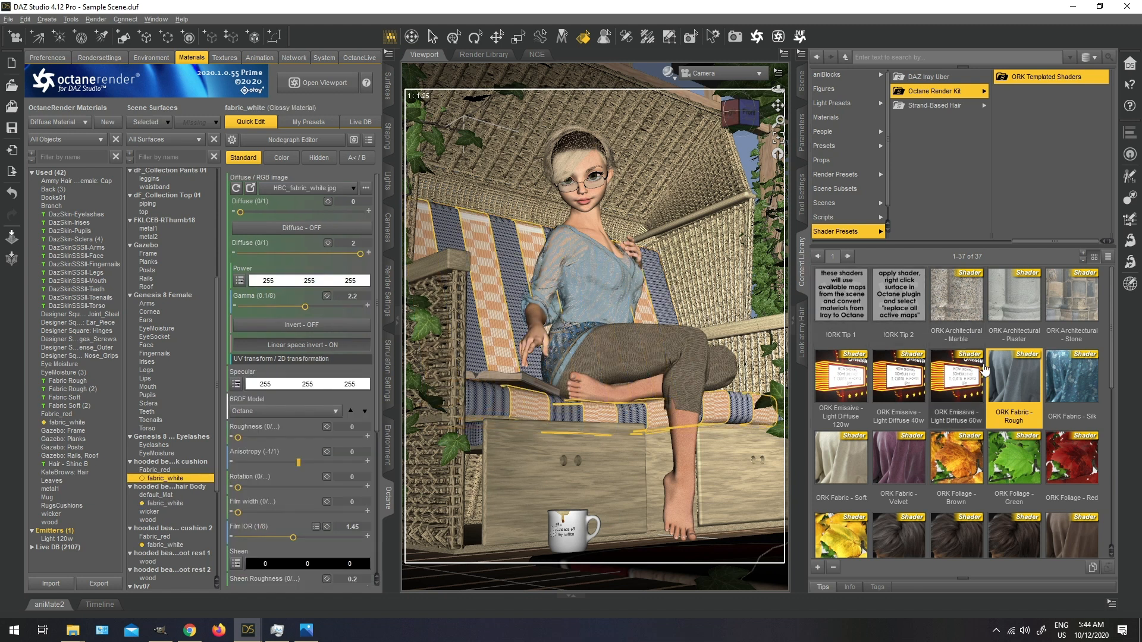
{"action": "double_click", "coordinate": [1018, 376]}
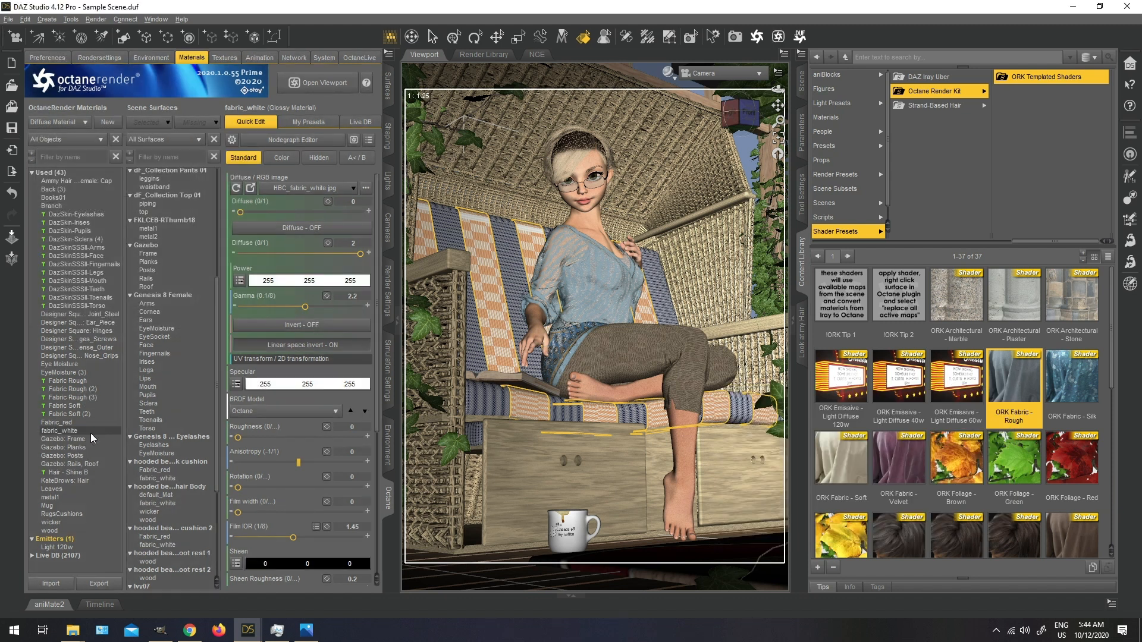
Step: Replace the fabric_white material with Fabric Rough (3) and the Fabric_red material with Fabric Rough (2) on all cushions
{"action": "left_click", "coordinate": [78, 398]}
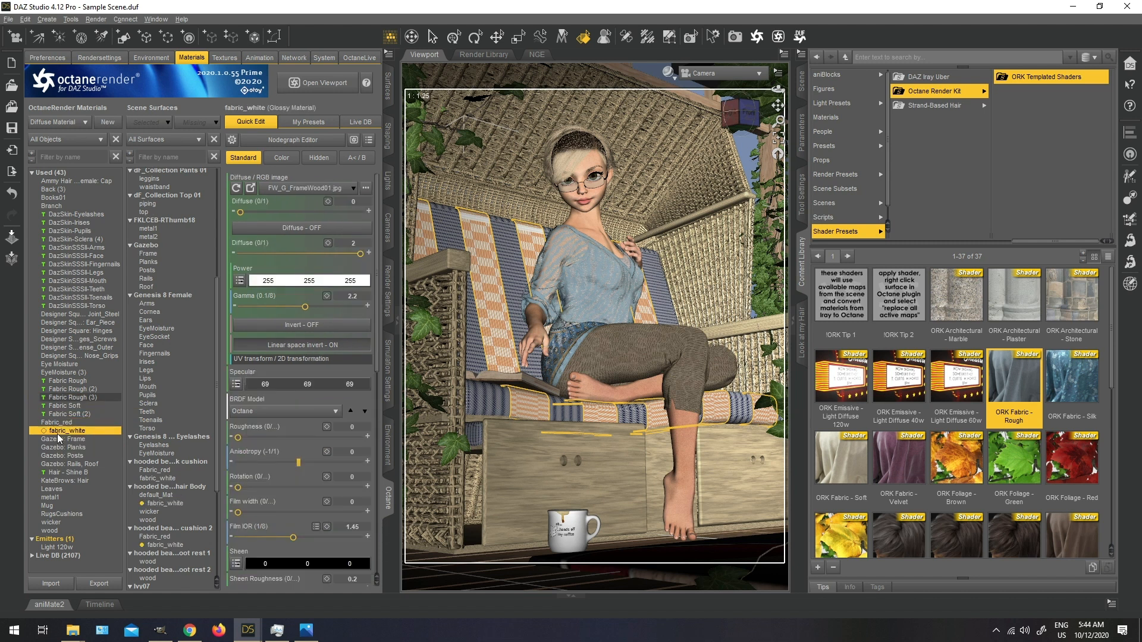
{"action": "left_click", "coordinate": [91, 390]}
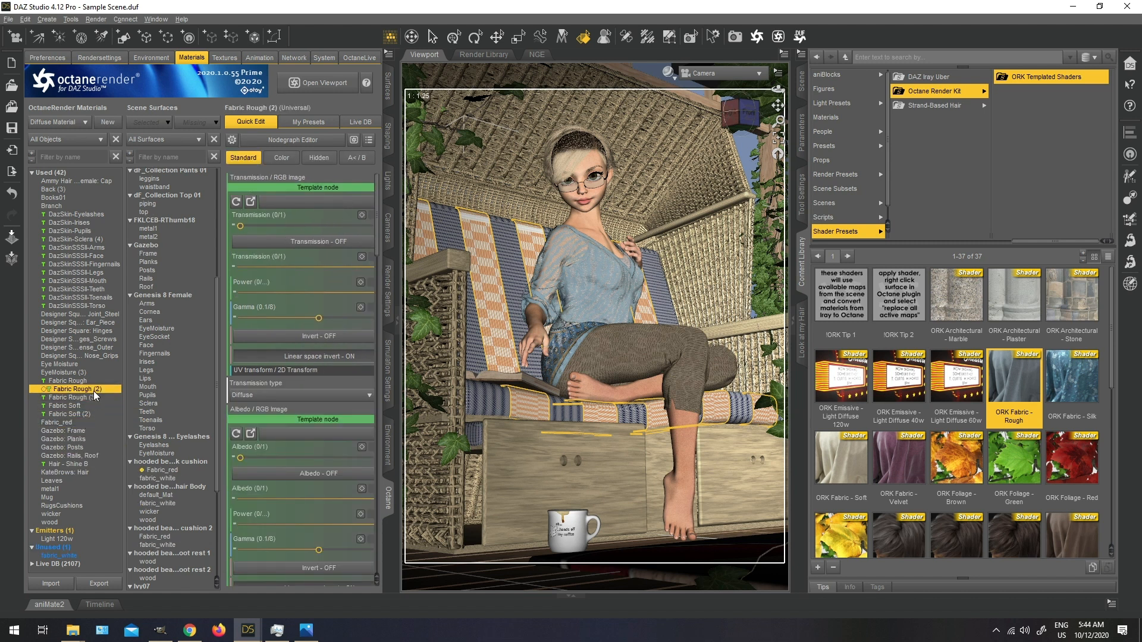
{"action": "left_click_drag", "start_coordinate": [84, 390], "coordinate": [66, 422]}
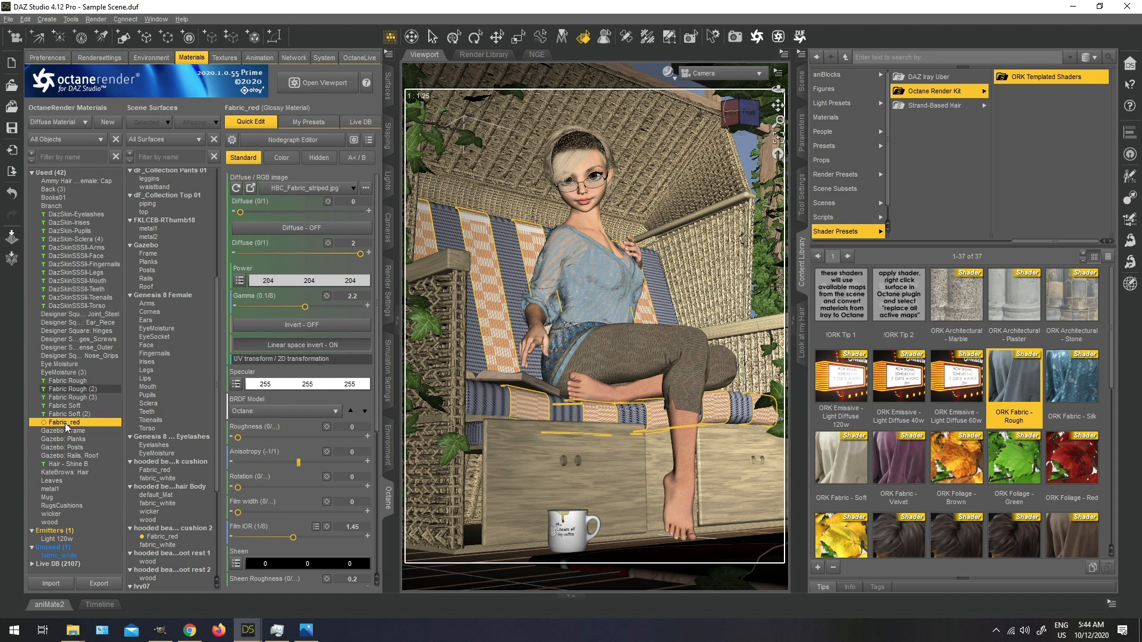
Step: Replace all active maps of Fabric Rough (2) and Fabric Rough (3) with the textures from their DAZ materials
{"action": "left_click", "coordinate": [88, 397], "text": "ctrl"}
{"action": "right_click", "coordinate": [88, 397]}
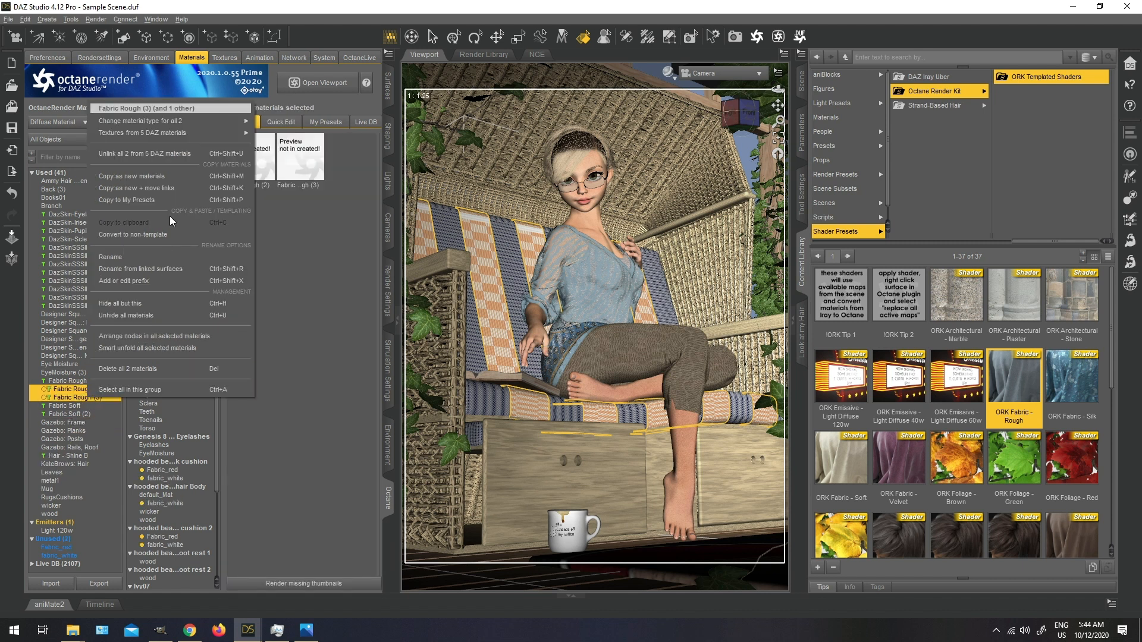
{"action": "mouse_move", "coordinate": [165, 130]}
{"action": "left_click", "coordinate": [286, 157]}
Step: Reopen the Octane render, examine the converted cushion fabrics up close, and minimise the render viewport
{"action": "left_click", "coordinate": [318, 82]}
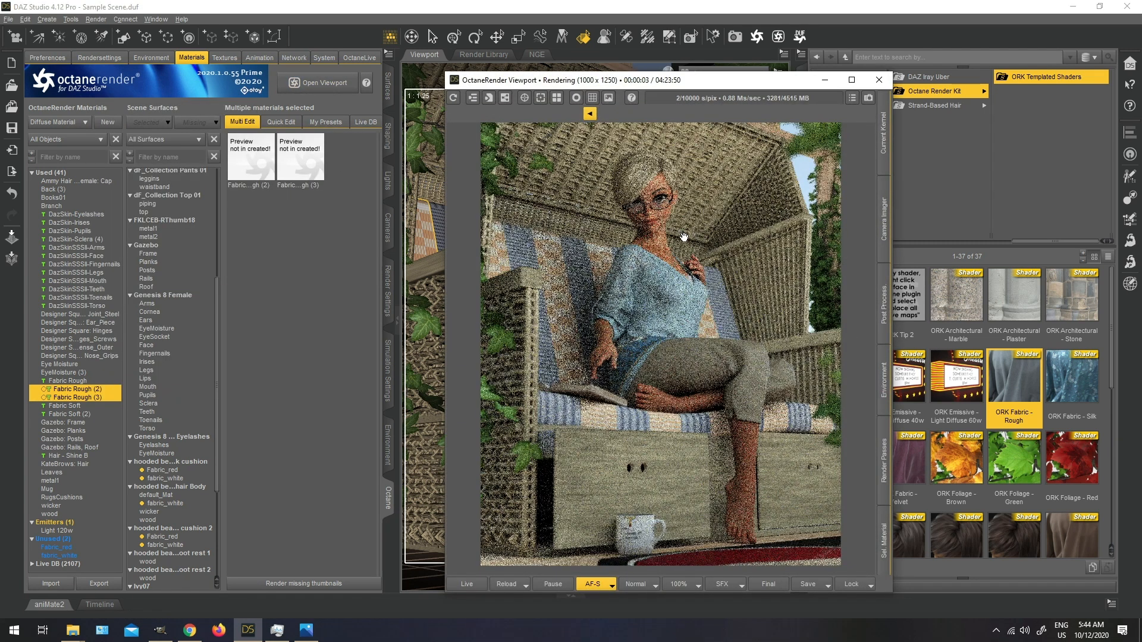
{"action": "scroll", "coordinate": [683, 237], "scroll_direction": "up", "scroll_amount": 1}
{"action": "scroll", "coordinate": [655, 225], "scroll_direction": "down", "scroll_amount": 1}
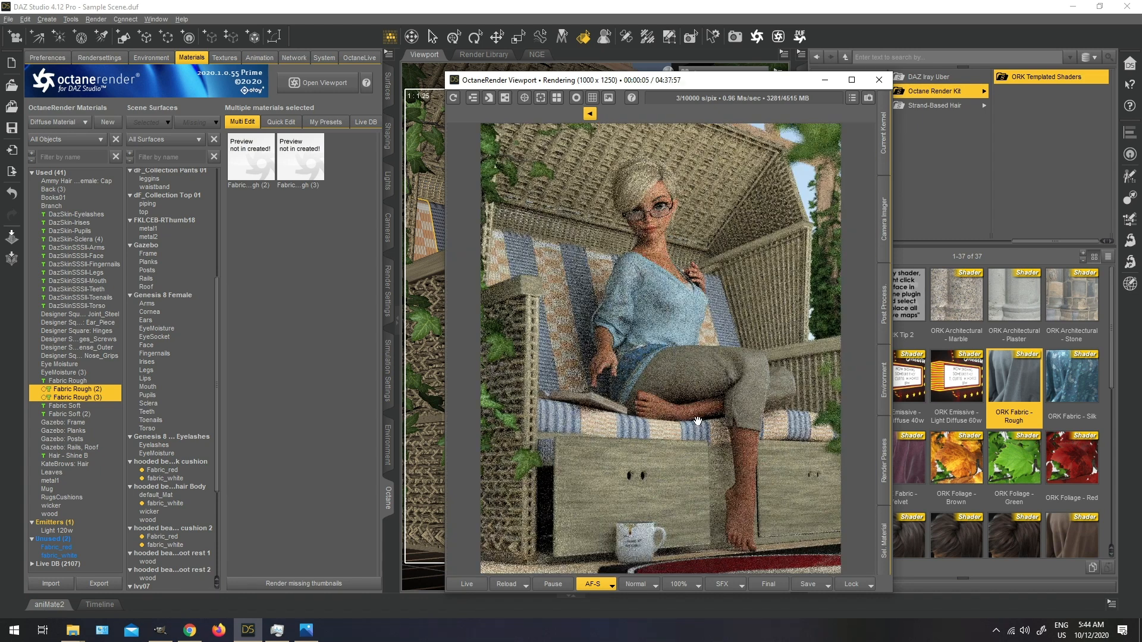
{"action": "left_click", "coordinate": [825, 81]}
Step: Select the wood surface of the chair's second foot rest and inspect its Iray base color without changing it
{"action": "left_click", "coordinate": [576, 472]}
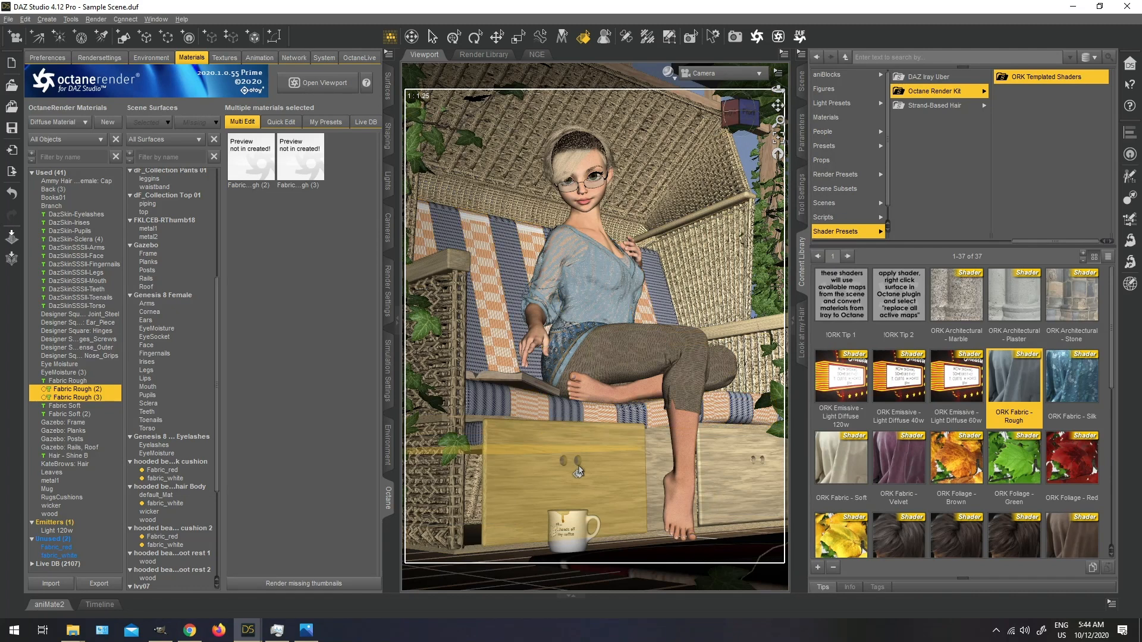
{"action": "scroll", "coordinate": [170, 324], "scroll_direction": "down", "scroll_amount": 4}
{"action": "scroll", "coordinate": [169, 320], "scroll_direction": "down", "scroll_amount": 3}
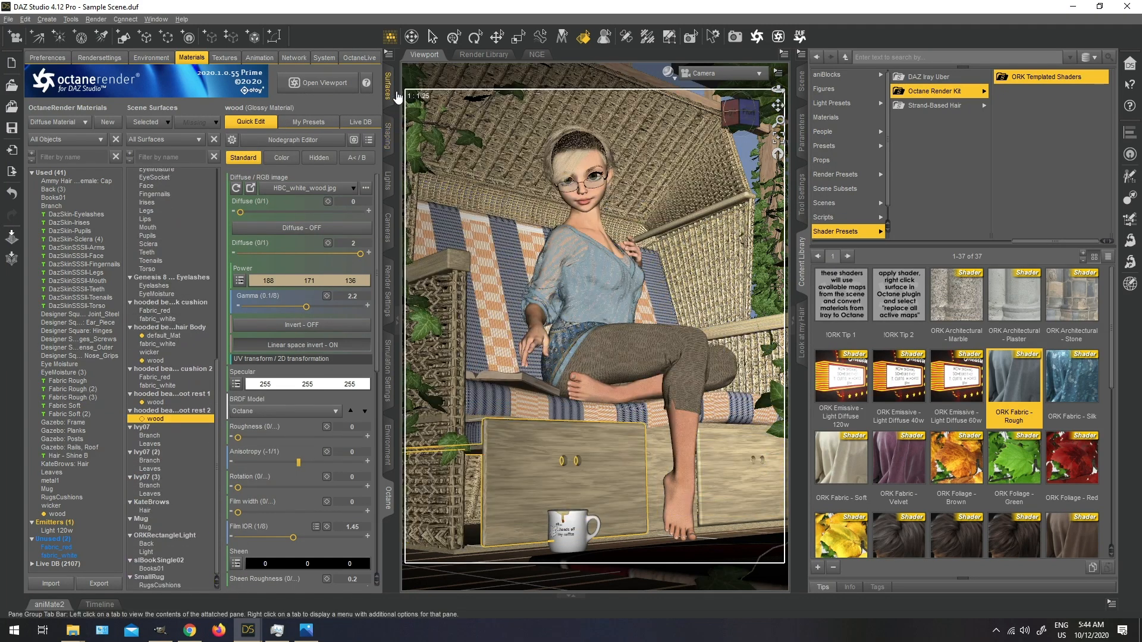
{"action": "left_click", "coordinate": [387, 85]}
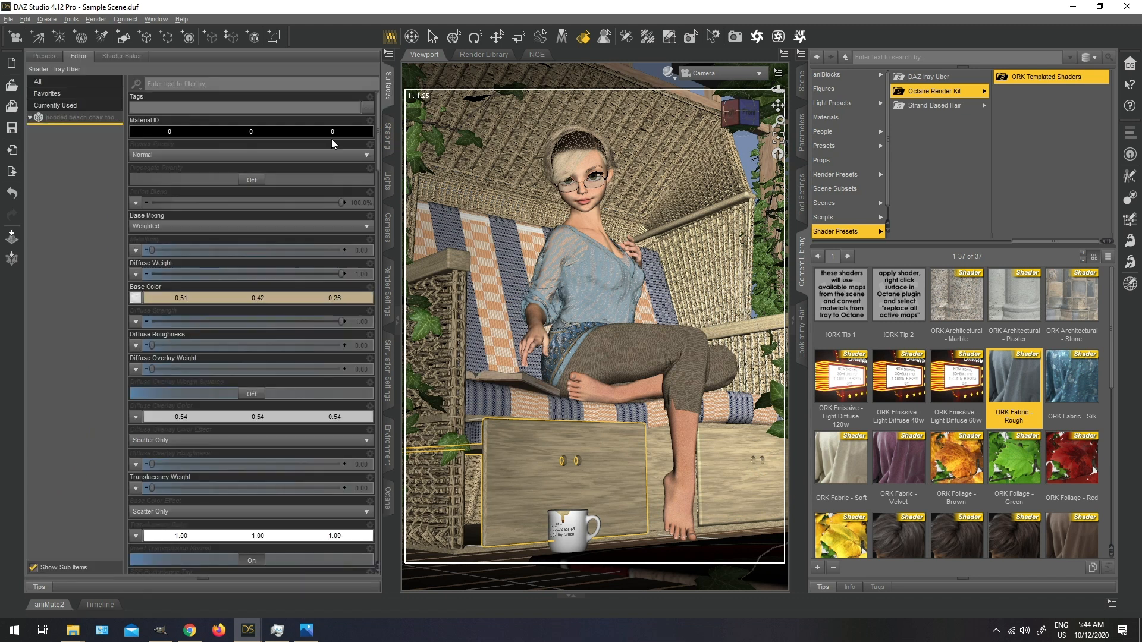
{"action": "left_click", "coordinate": [145, 297]}
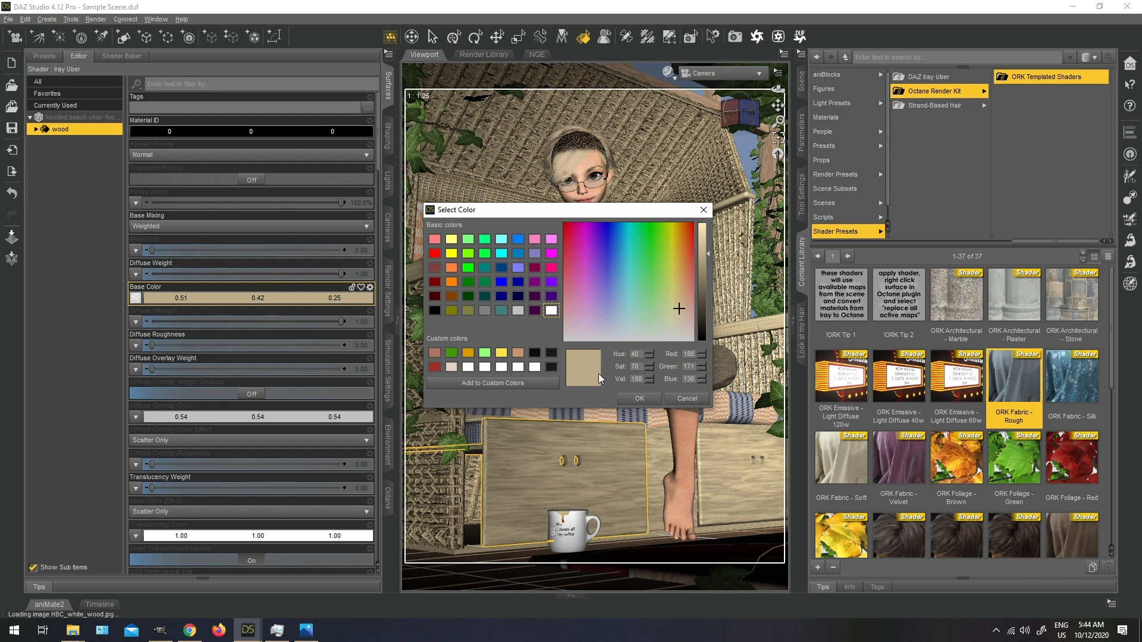
{"action": "left_click", "coordinate": [687, 398]}
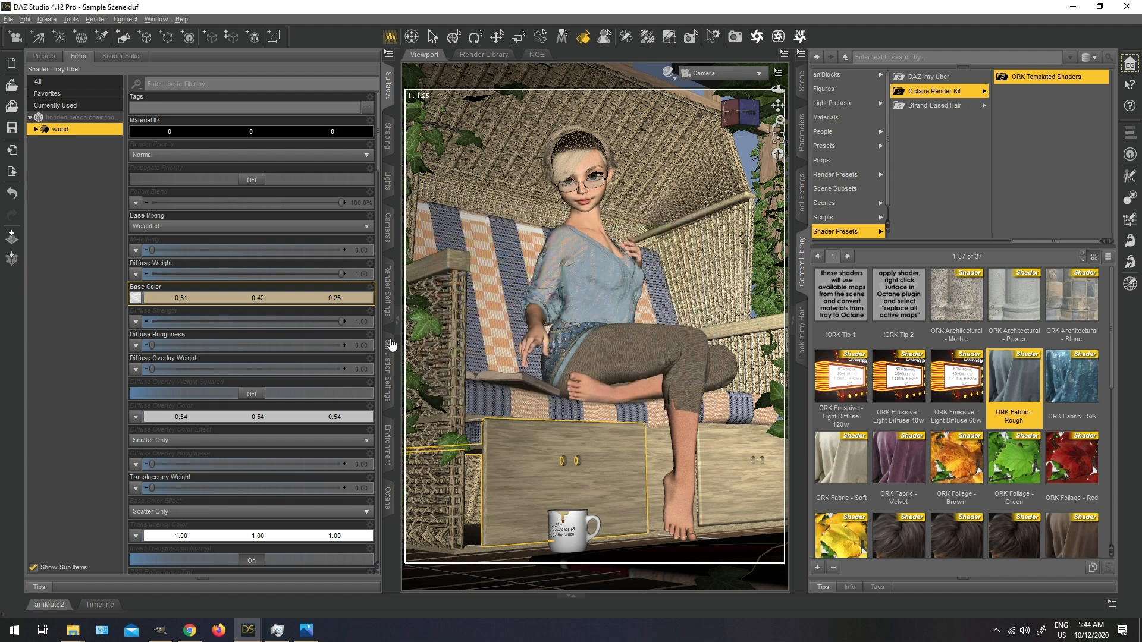
Step: Copy the hex RGB value of the foot rest wood texture's Power color from its Octane material
{"action": "left_click", "coordinate": [396, 515]}
{"action": "left_click", "coordinate": [258, 282]}
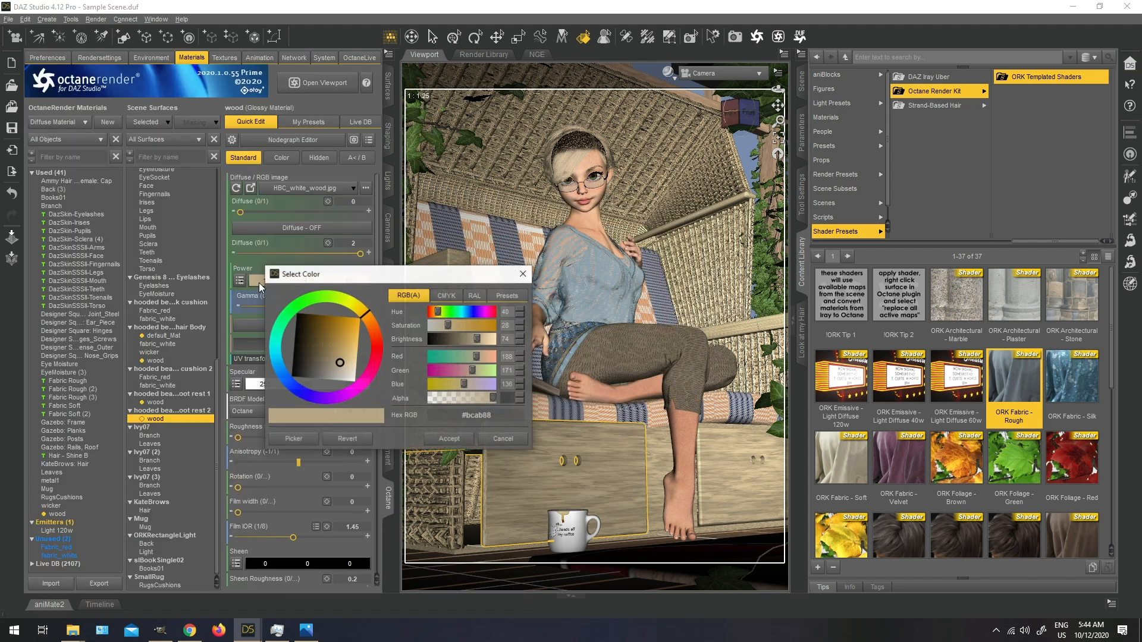
{"action": "double_click", "coordinate": [484, 416]}
{"action": "right_click", "coordinate": [484, 416]}
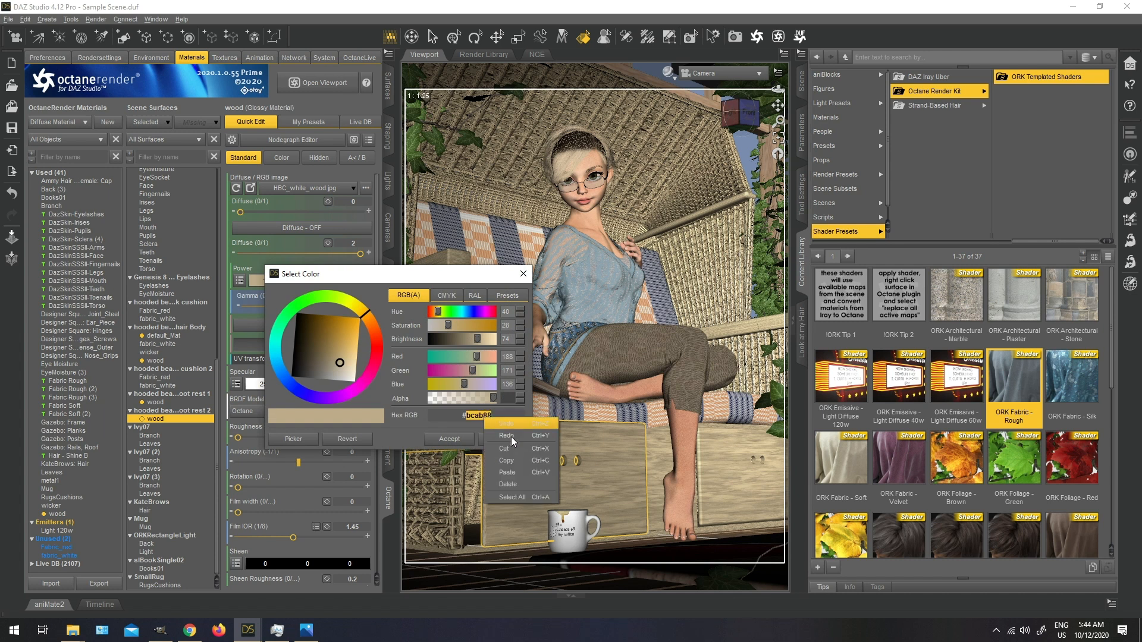
{"action": "left_click", "coordinate": [498, 462]}
{"action": "left_click", "coordinate": [473, 439]}
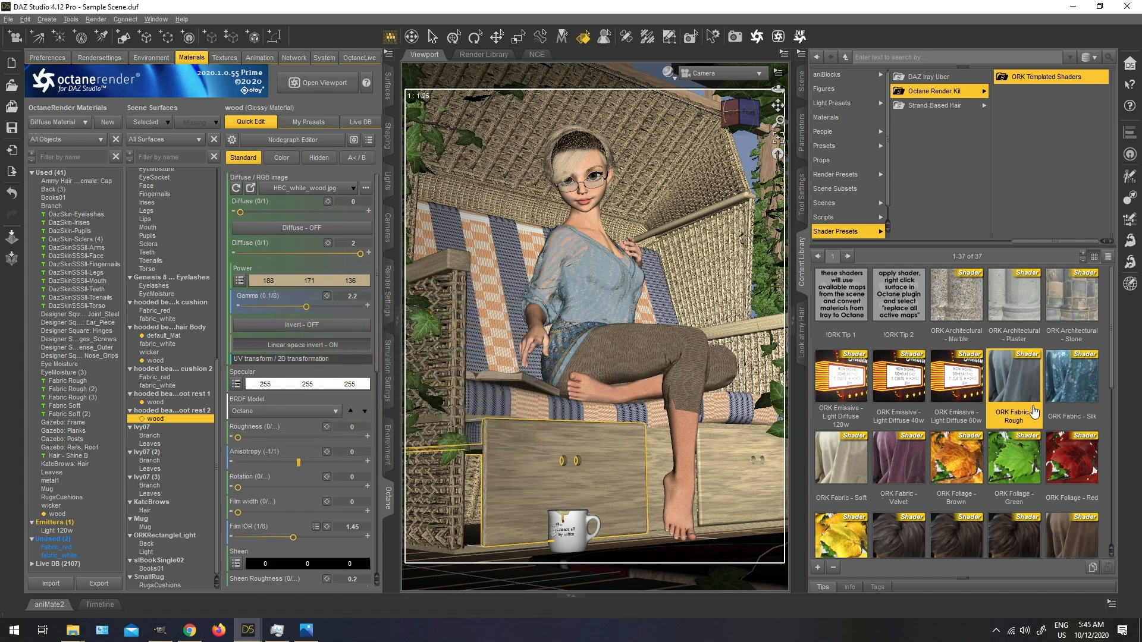
Step: Apply the ORK Wood - Rough shader to the foot rest wood and replace the original wood material with Wood Rough on the remaining surfaces
{"action": "scroll", "coordinate": [990, 520], "scroll_direction": "down", "scroll_amount": 5}
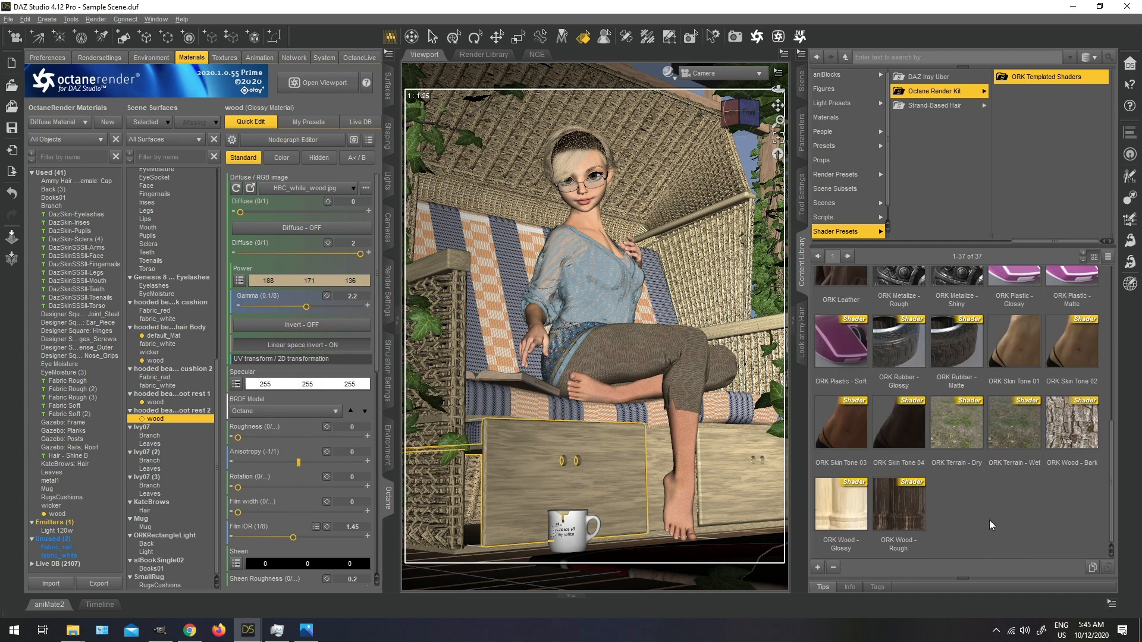
{"action": "double_click", "coordinate": [915, 525]}
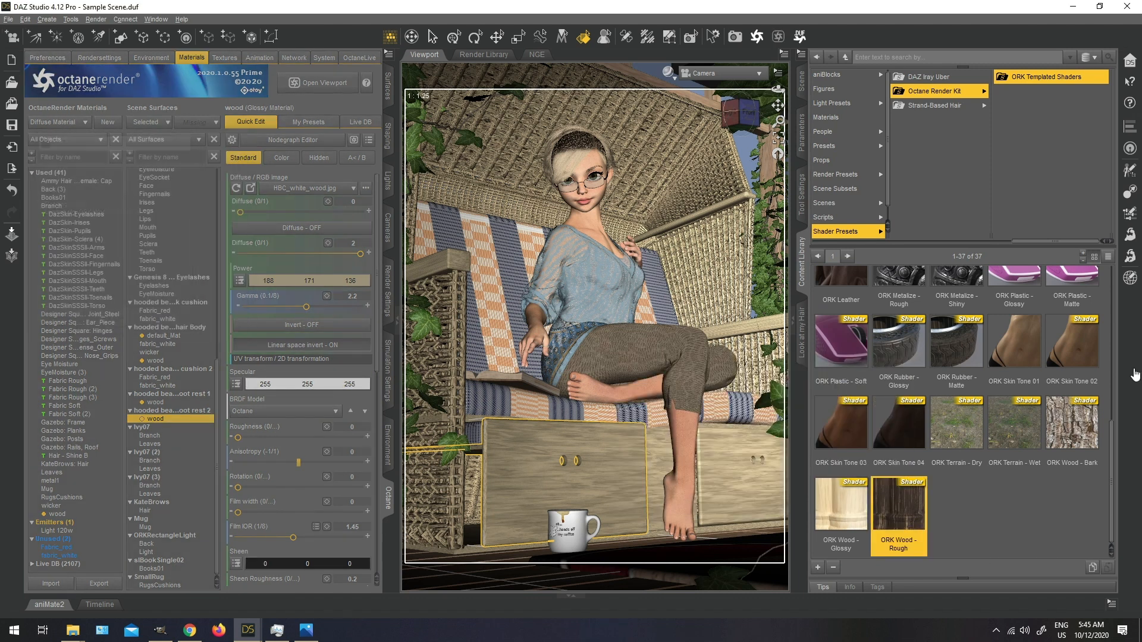
{"action": "mouse_move", "coordinate": [63, 522]}
{"action": "left_mouse_down"}
{"action": "mouse_move", "coordinate": [138, 517]}
{"action": "mouse_move", "coordinate": [52, 514]}
{"action": "left_mouse_up"}
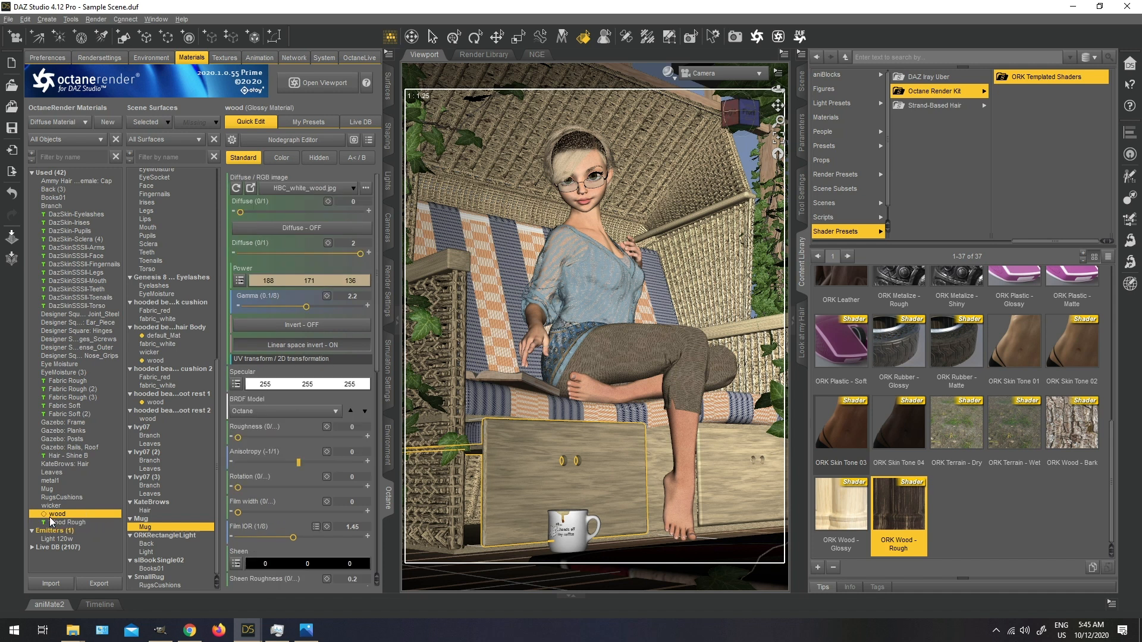
Step: Replace all active maps of the Wood Rough material with the textures from its DAZ materials
{"action": "right_click", "coordinate": [80, 512]}
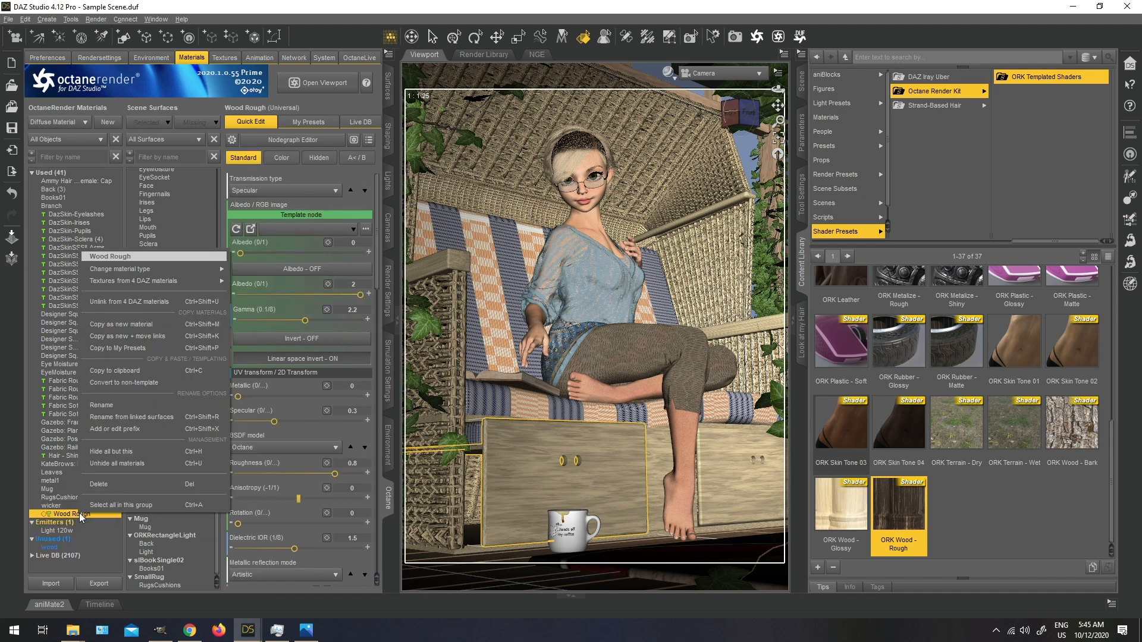
{"action": "mouse_move", "coordinate": [123, 283]}
{"action": "left_click", "coordinate": [256, 306]}
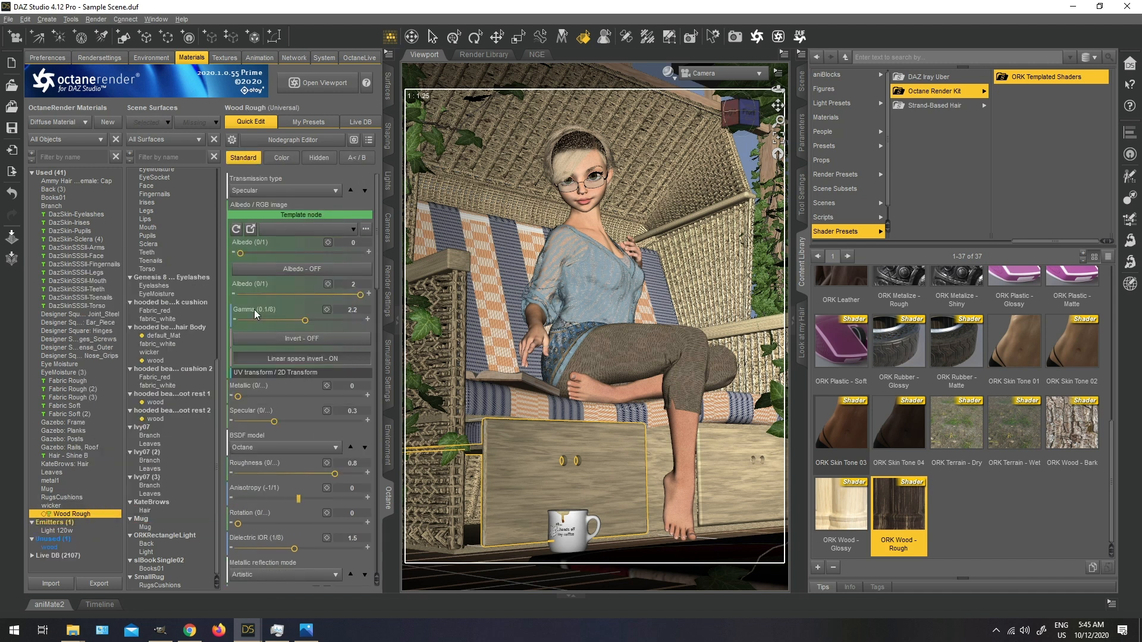
Step: In Wood Rough's node graph, give the HBC_white_wood.jpg texture an RGB Color power and paste the copied color, 188, 171, 136
{"action": "left_click", "coordinate": [318, 141]}
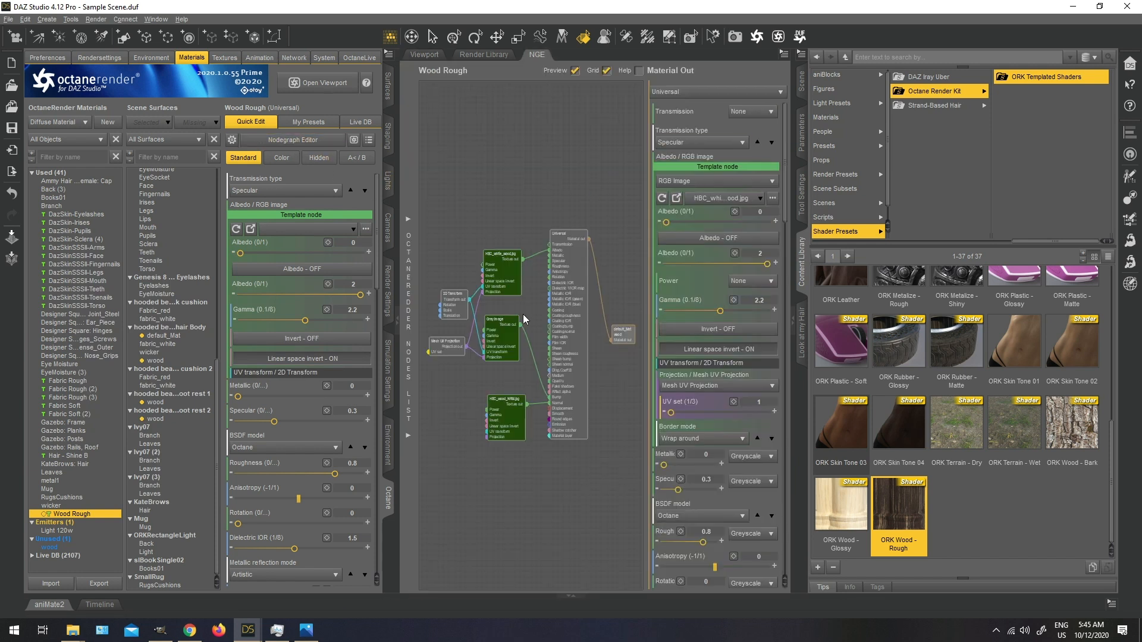
{"action": "left_click", "coordinate": [502, 270]}
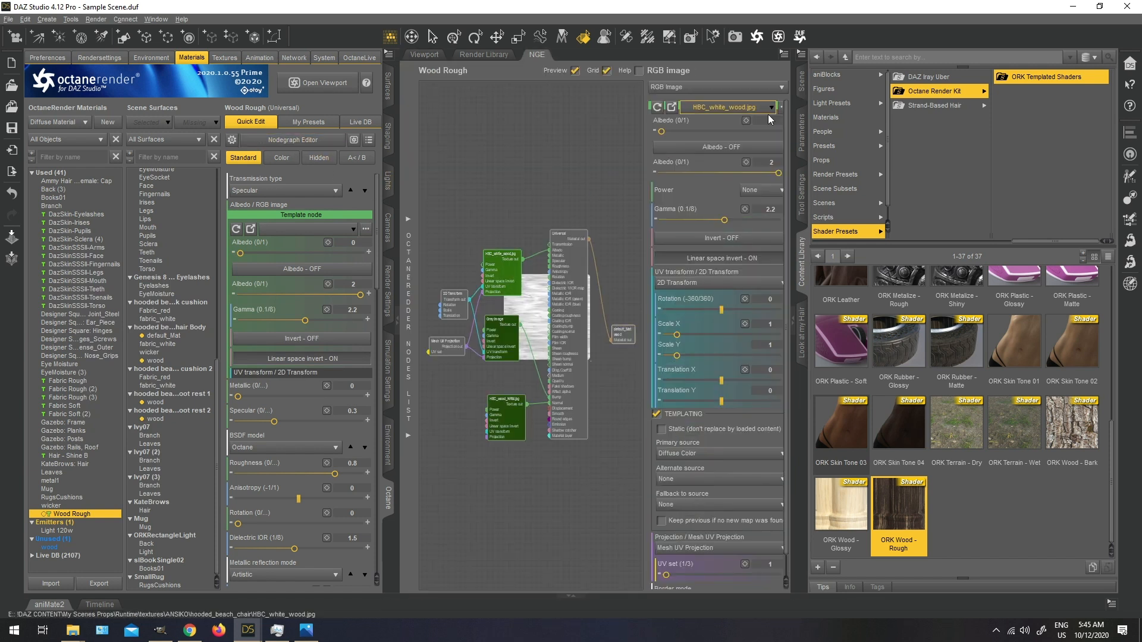
{"action": "left_click", "coordinate": [752, 191]}
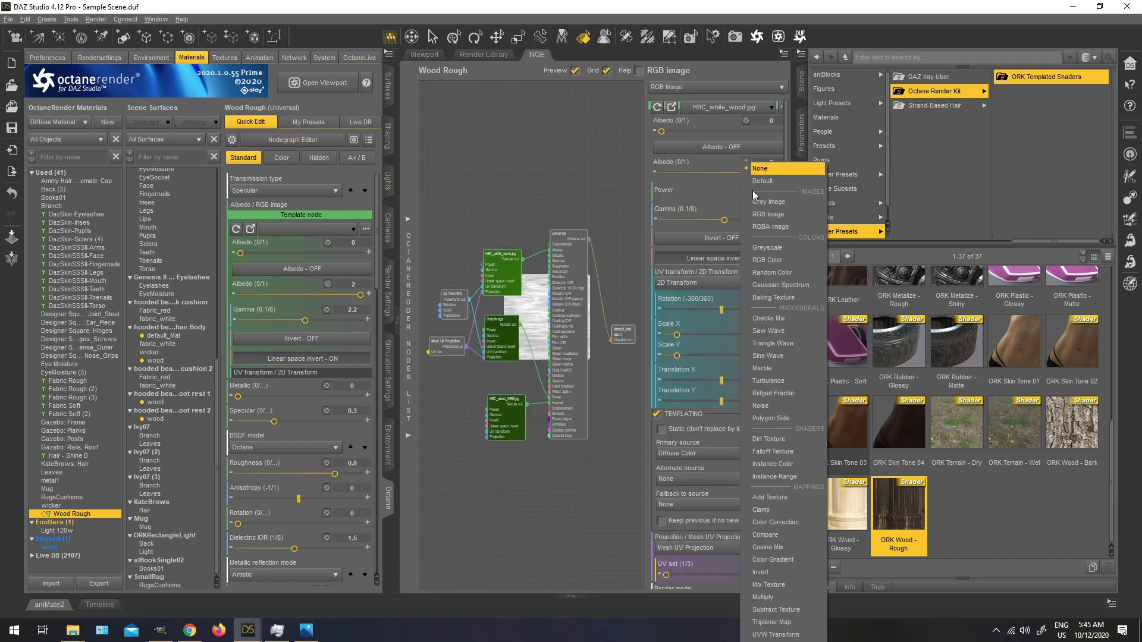
{"action": "left_click", "coordinate": [772, 259]}
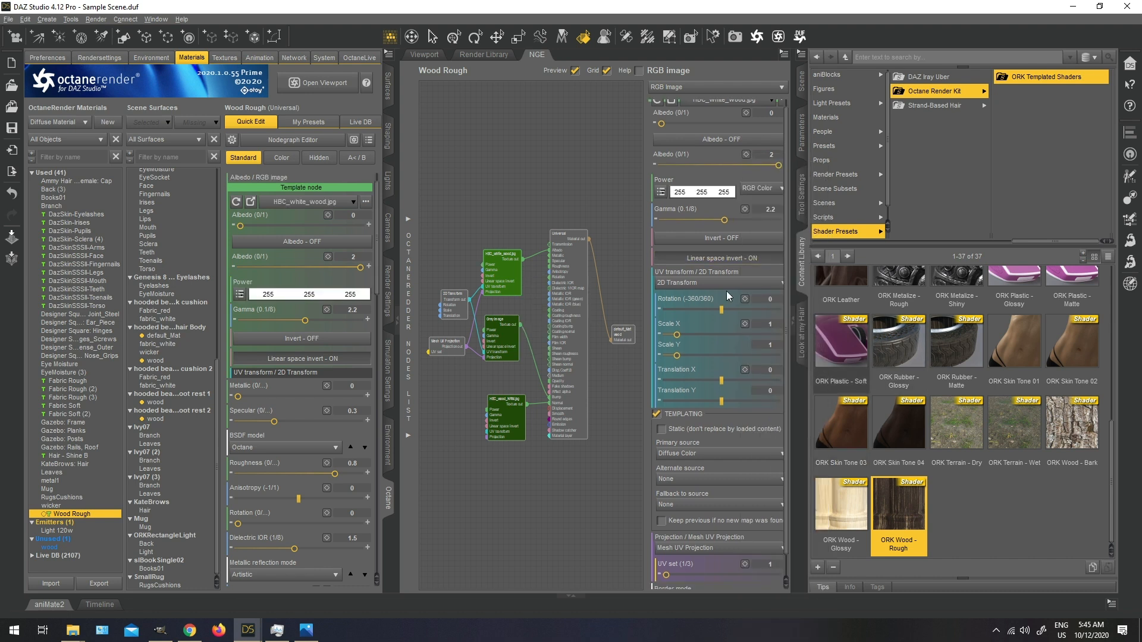
{"action": "left_click", "coordinate": [690, 193]}
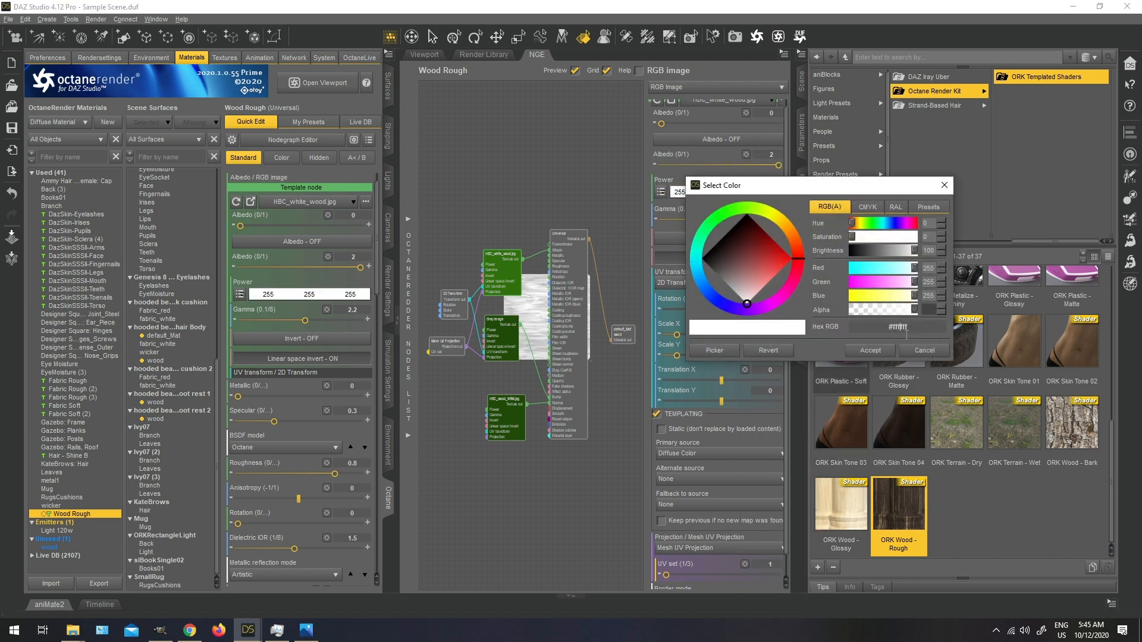
{"action": "right_click", "coordinate": [907, 334]}
{"action": "left_click", "coordinate": [933, 387]}
{"action": "left_click", "coordinate": [870, 350]}
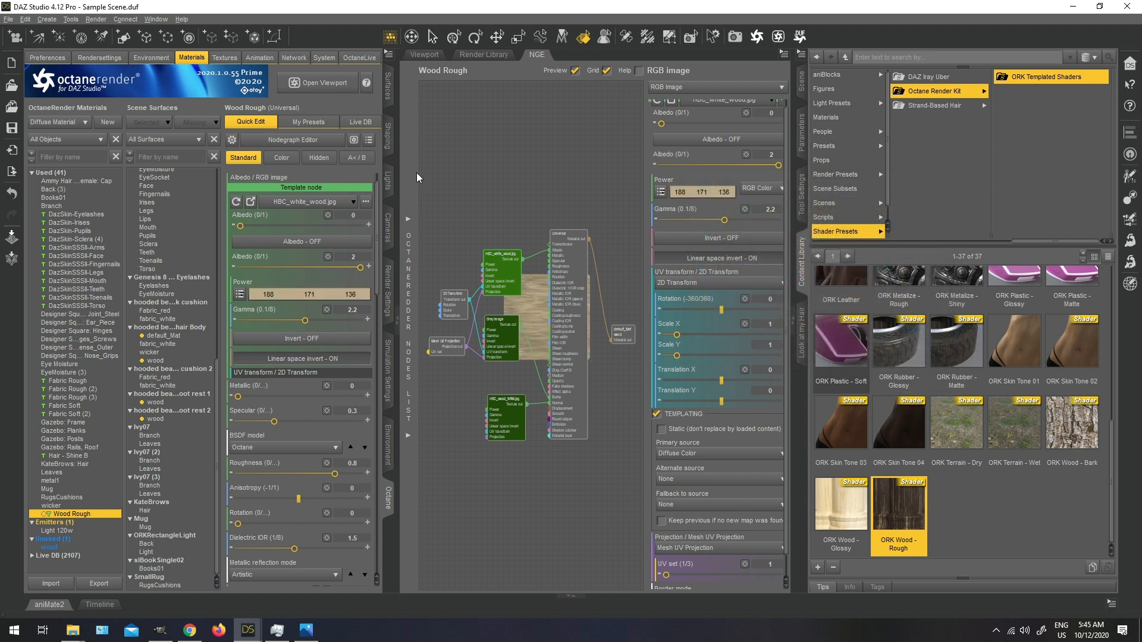
Step: Open the Octane render to check the recolored wood, and select the chair body's wicker surface in the scene viewport
{"action": "left_click", "coordinate": [308, 85]}
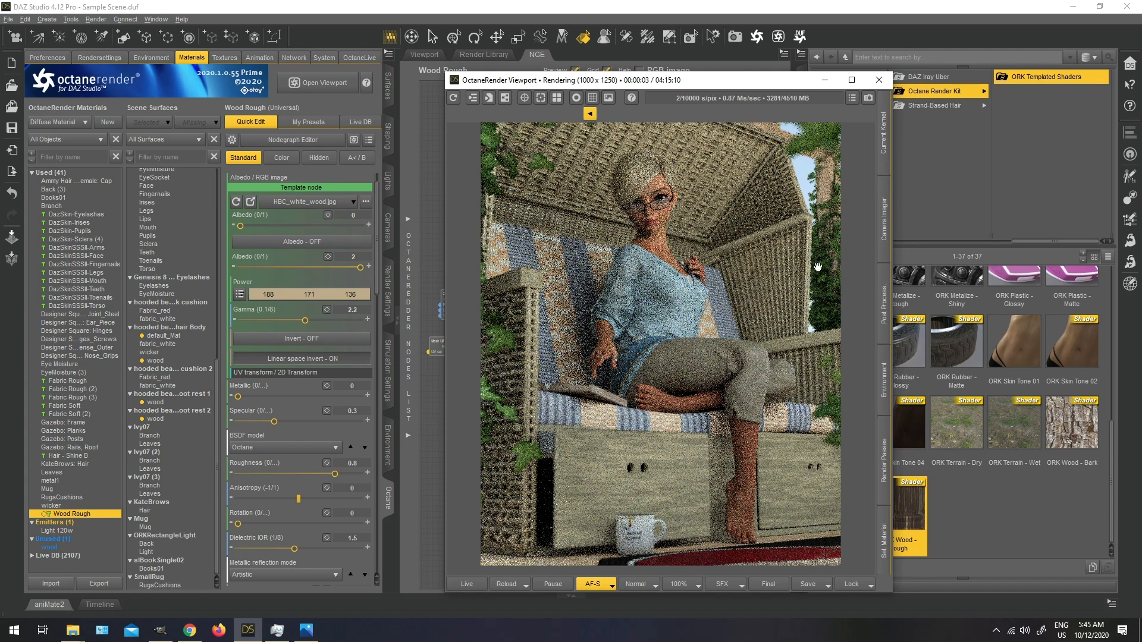
{"action": "left_click_drag", "start_coordinate": [783, 83], "coordinate": [342, 100]}
{"action": "left_click", "coordinate": [424, 54]}
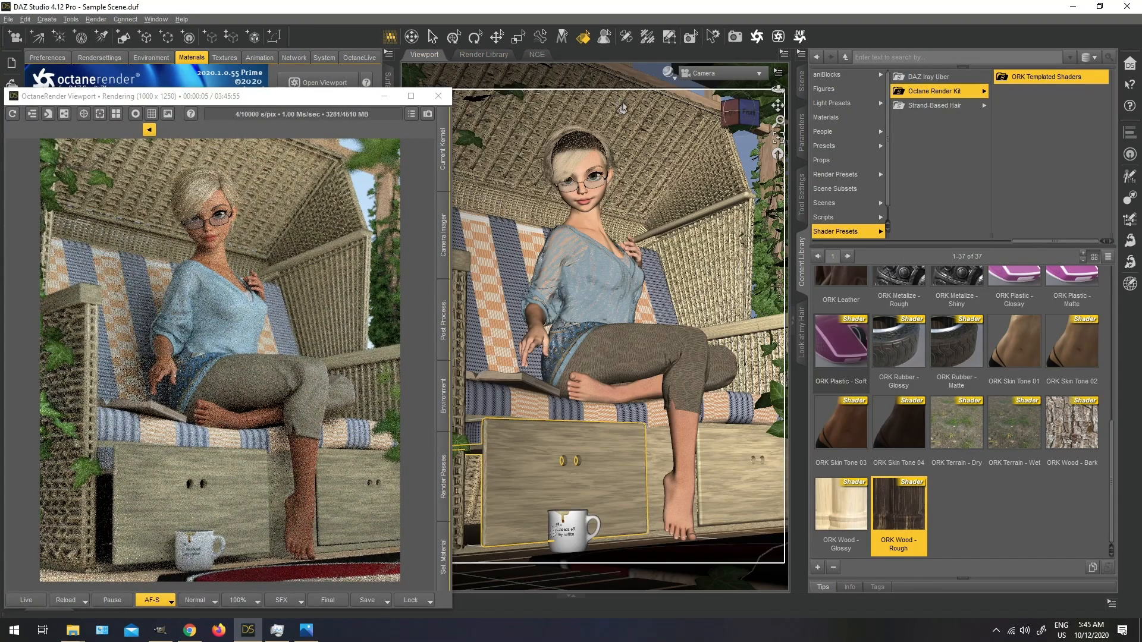
{"action": "left_click_drag", "start_coordinate": [292, 104], "coordinate": [676, 78]}
Step: Copy the hex RGB value bcab88 from the Power color of the wicker material's diffuse texture
{"action": "left_click", "coordinate": [257, 254]}
{"action": "double_click", "coordinate": [484, 388]}
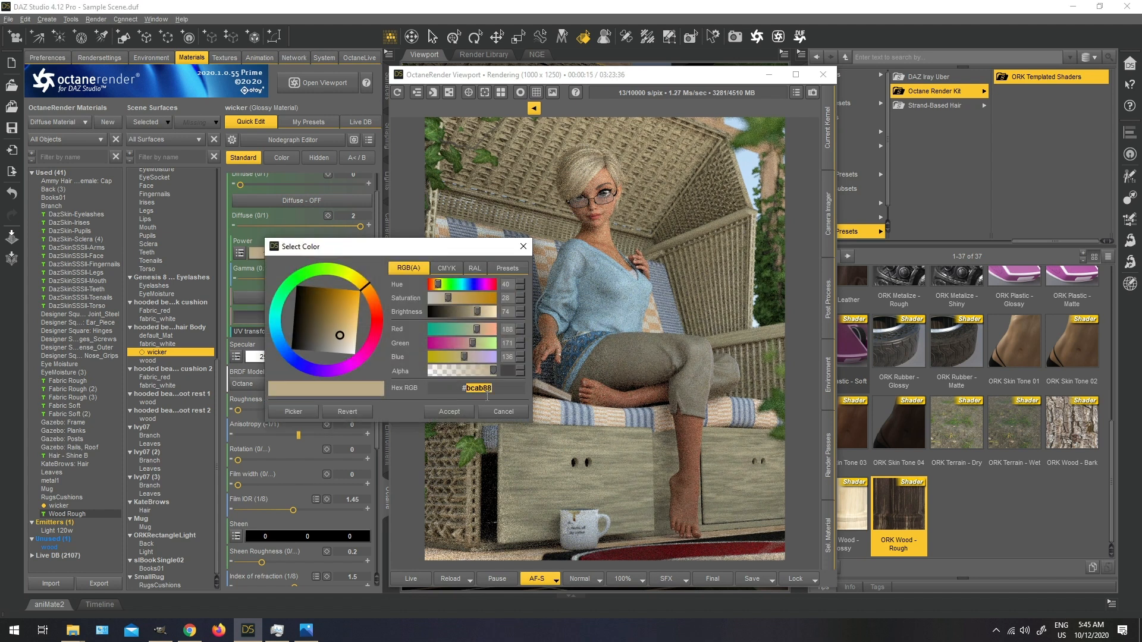
{"action": "right_click", "coordinate": [483, 390]}
{"action": "left_click", "coordinate": [506, 435]}
{"action": "left_click", "coordinate": [514, 416]}
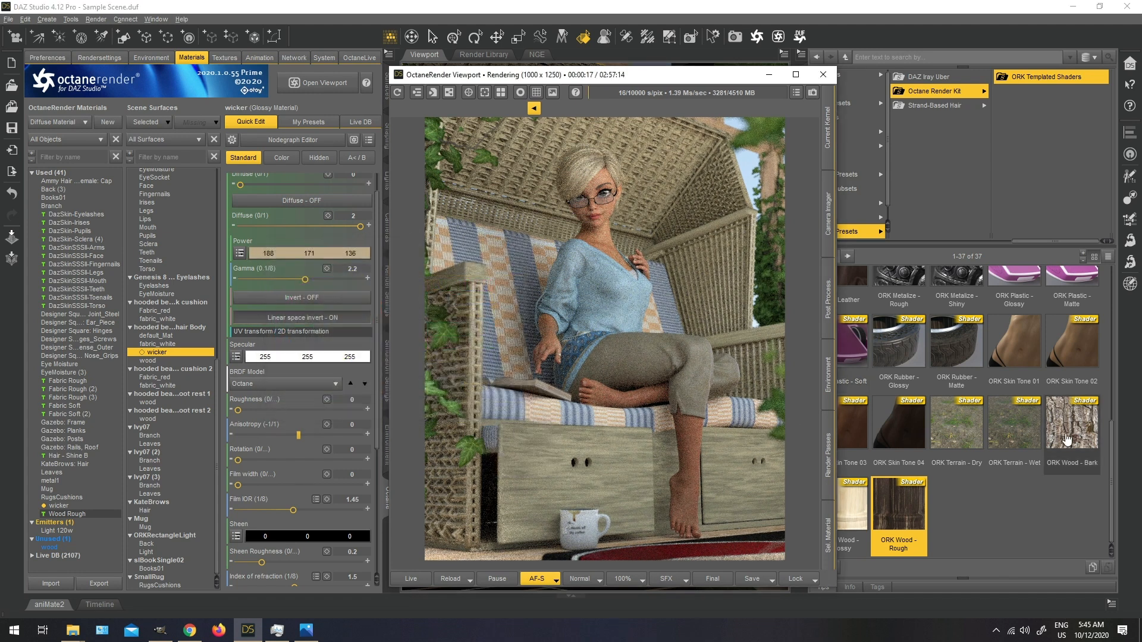
Step: Apply the ORK Wood - Rough shader to the wicker surface and replace all its active maps with the DAZ material's textures
{"action": "double_click", "coordinate": [910, 510]}
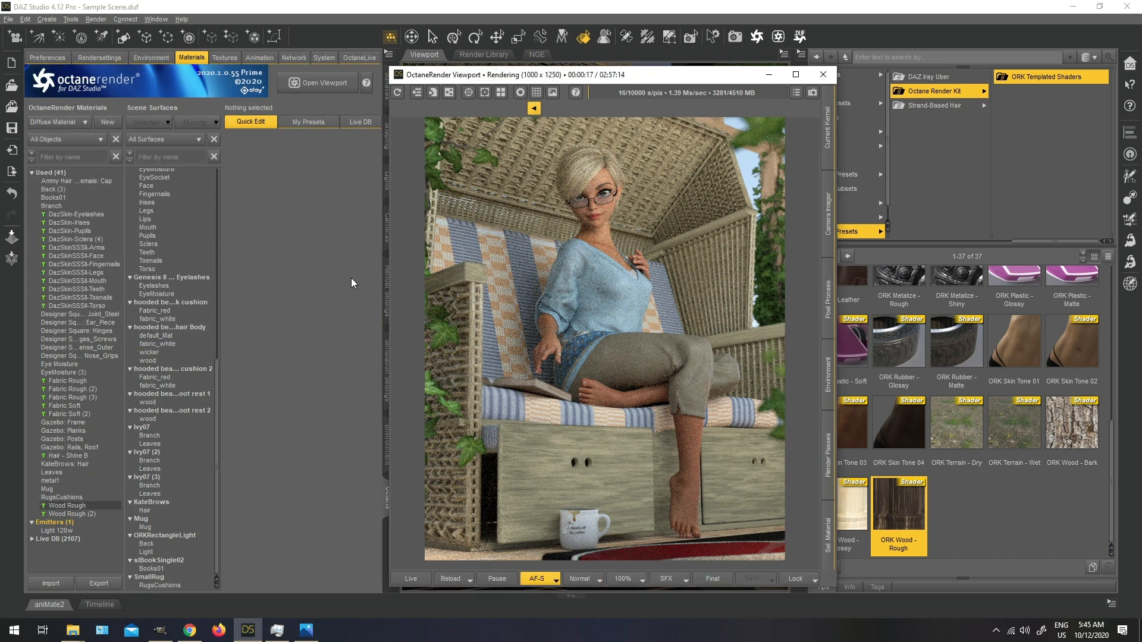
{"action": "left_click", "coordinate": [65, 514]}
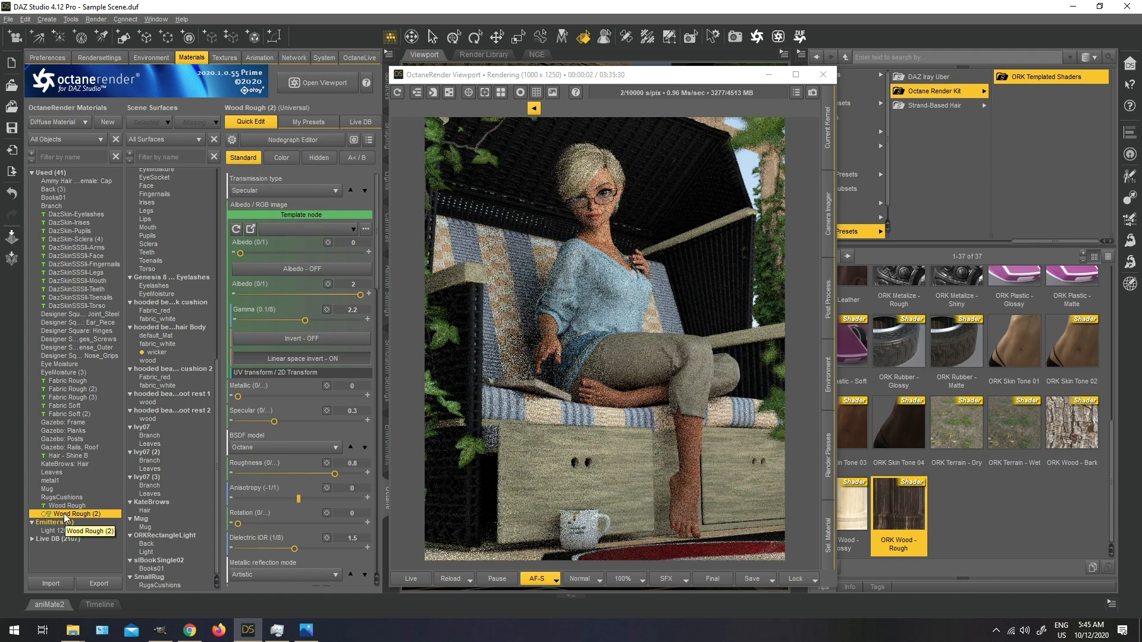
{"action": "right_click", "coordinate": [63, 512]}
{"action": "mouse_move", "coordinate": [105, 279]}
{"action": "left_click", "coordinate": [230, 308]}
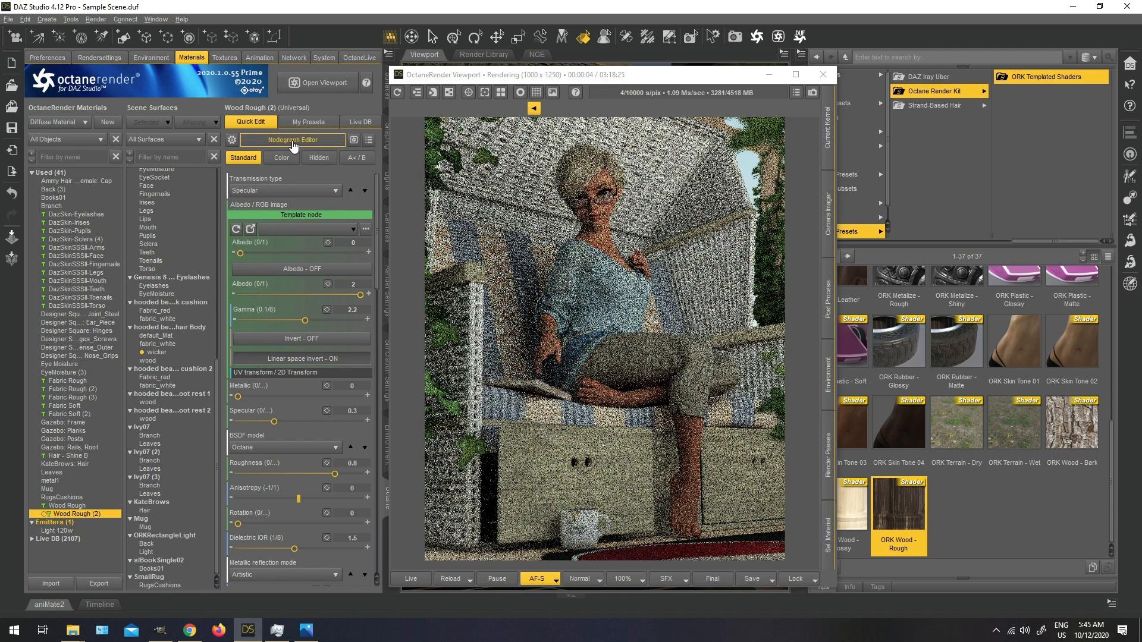
Step: In Wood Rough (2)'s node graph, give the HBC_white_wicker.jpg texture an RGB Color power and paste the copied color, 188, 171, 136
{"action": "left_click", "coordinate": [293, 146]}
{"action": "left_click_drag", "start_coordinate": [688, 82], "coordinate": [361, 92]}
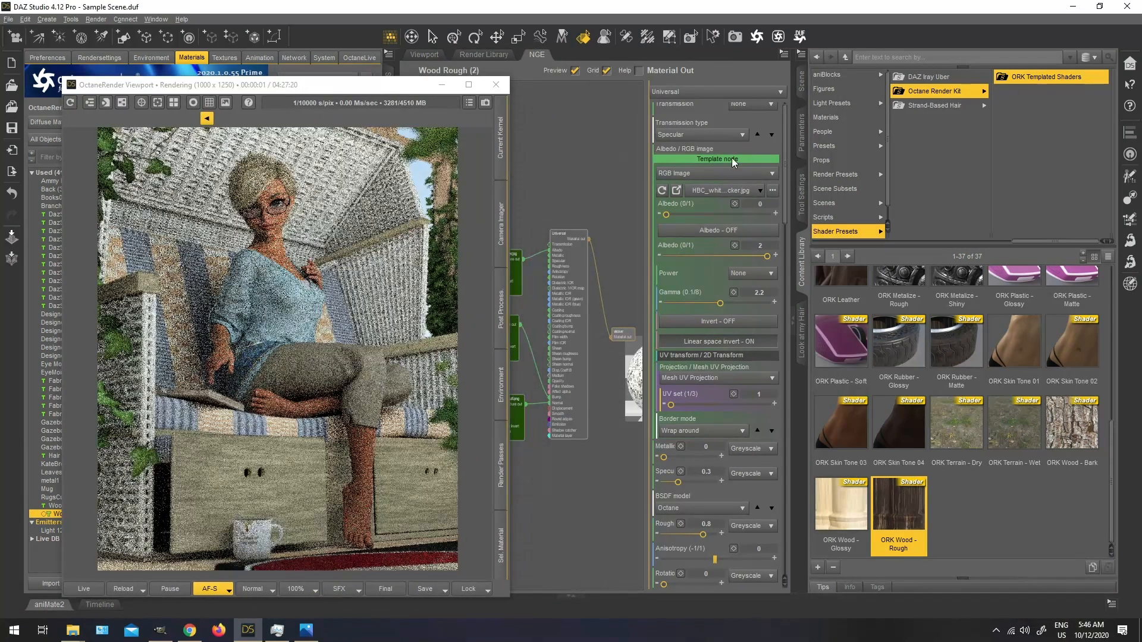
{"action": "left_click", "coordinate": [518, 280]}
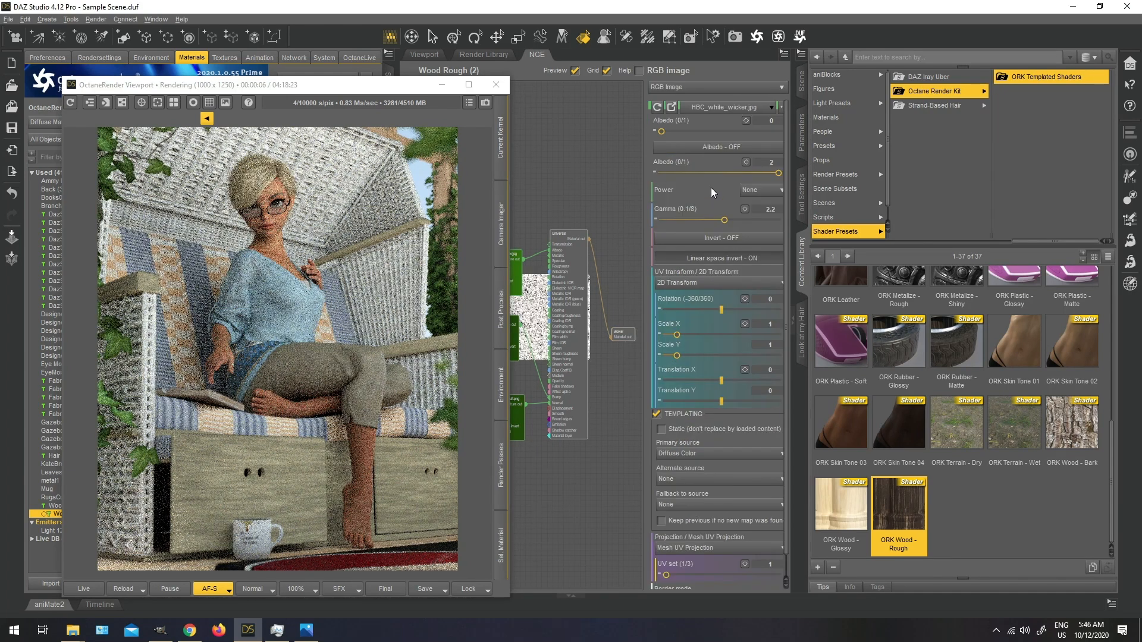
{"action": "left_click", "coordinate": [767, 191]}
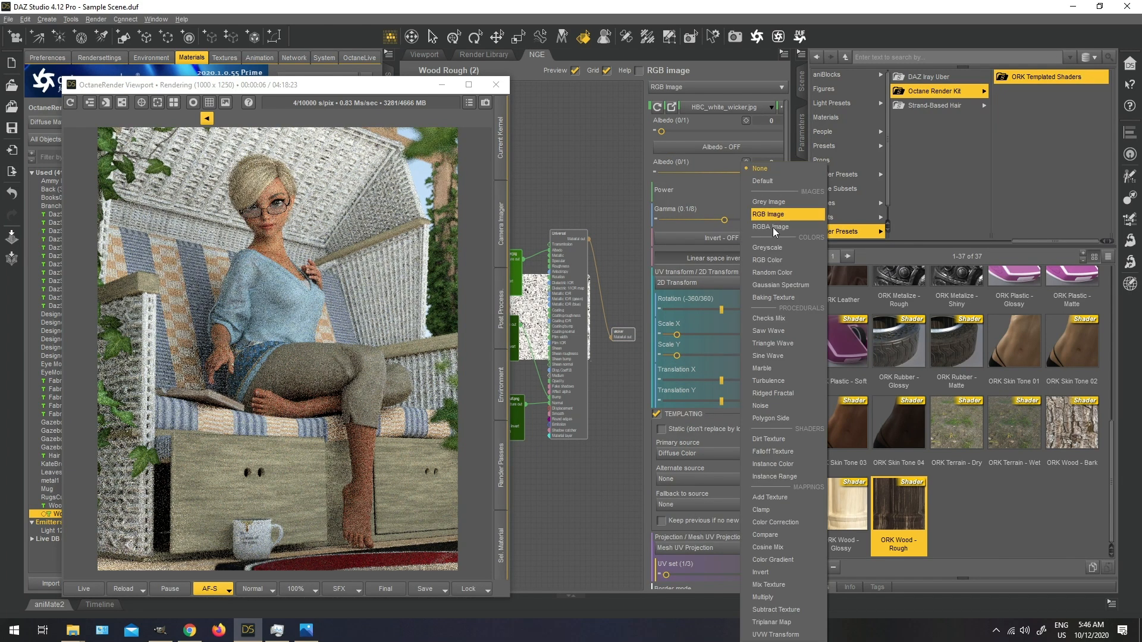
{"action": "left_click", "coordinate": [776, 263]}
{"action": "left_click", "coordinate": [702, 192]}
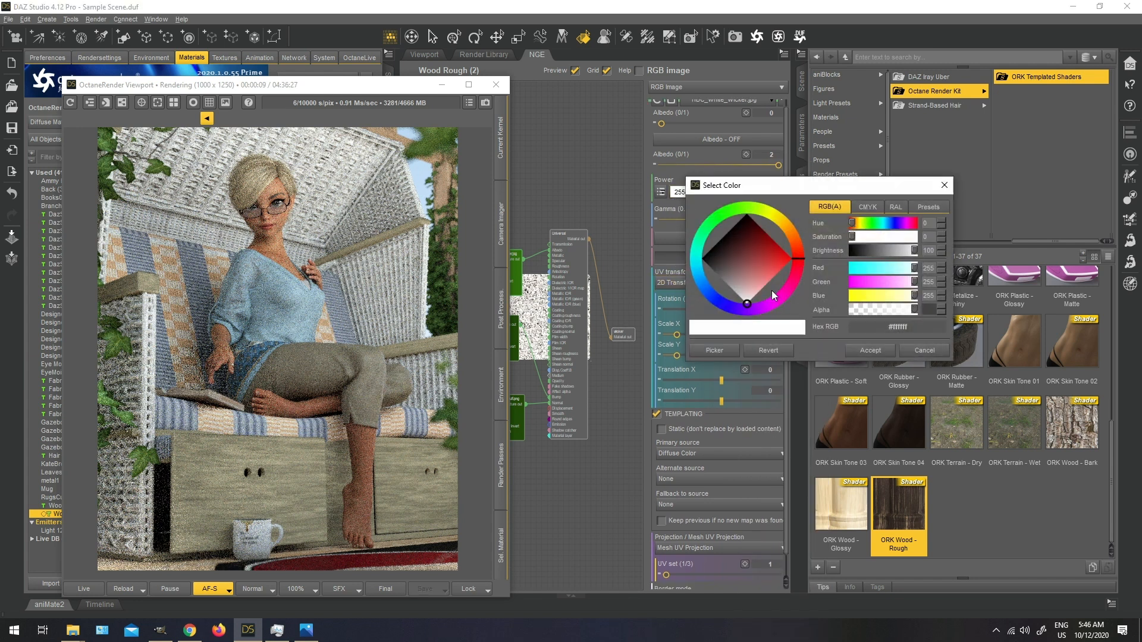
{"action": "right_click", "coordinate": [895, 326]}
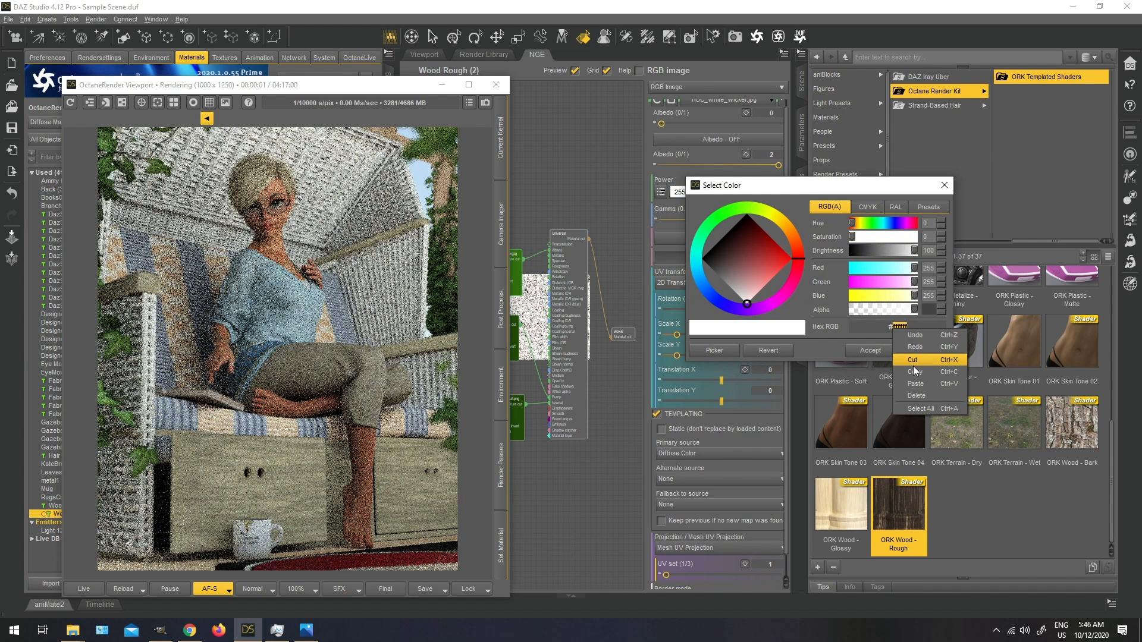
{"action": "left_click", "coordinate": [916, 384]}
{"action": "left_click", "coordinate": [892, 353]}
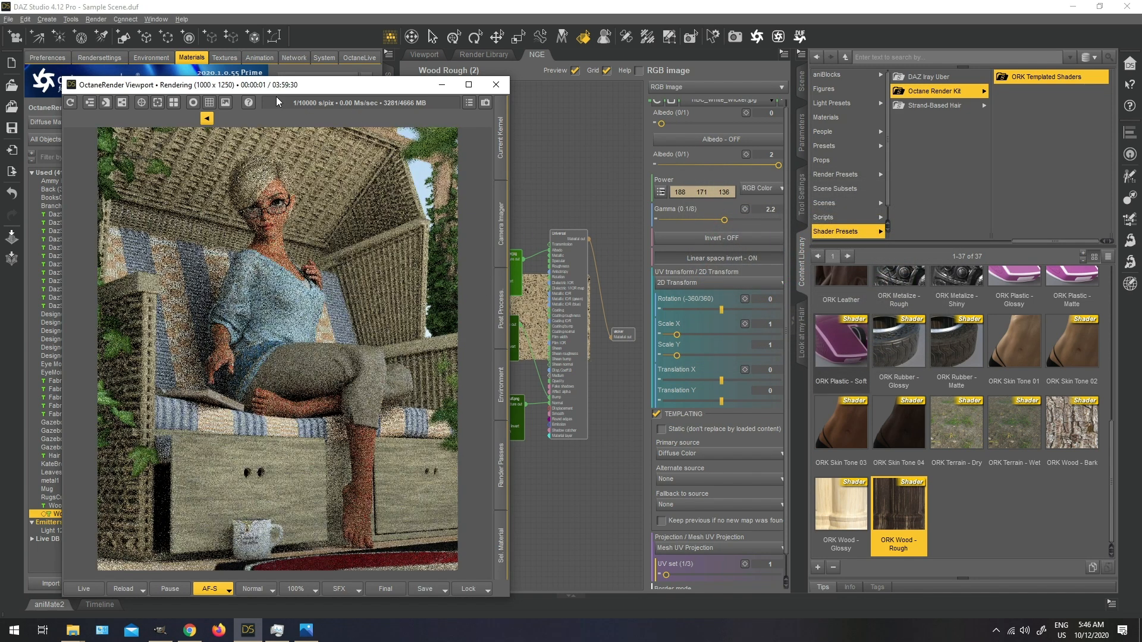
Step: Examine the recolored wicker of the beach chair up close in the Octane render
{"action": "left_click_drag", "start_coordinate": [277, 88], "coordinate": [670, 72]}
{"action": "scroll", "coordinate": [789, 214], "scroll_direction": "up", "scroll_amount": 3}
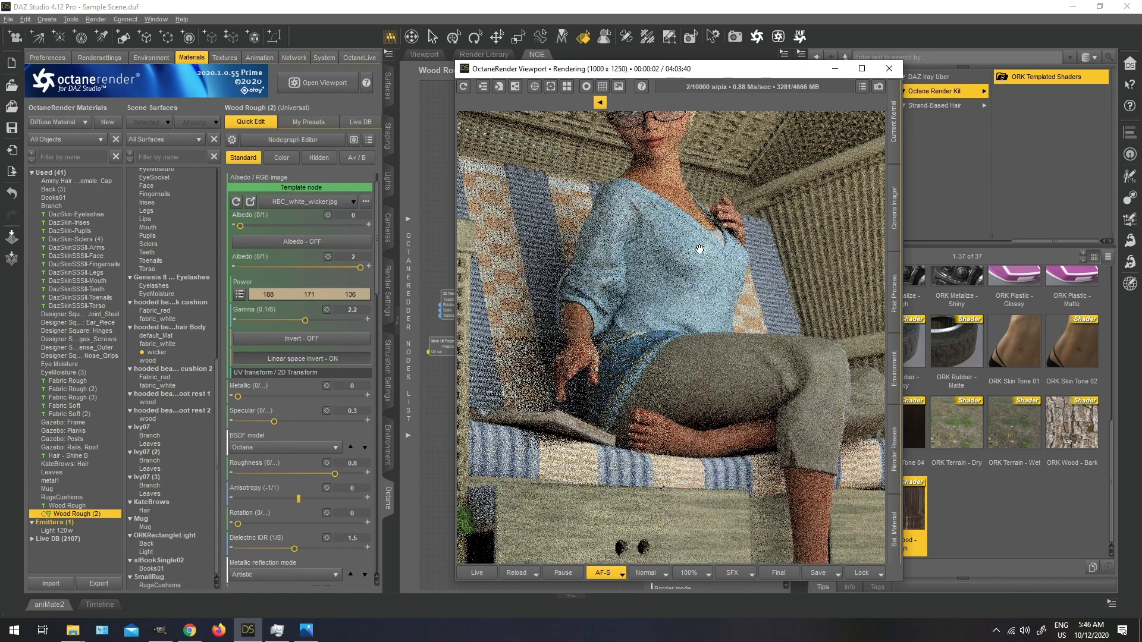
{"action": "scroll", "coordinate": [681, 185], "scroll_direction": "down", "scroll_amount": 3}
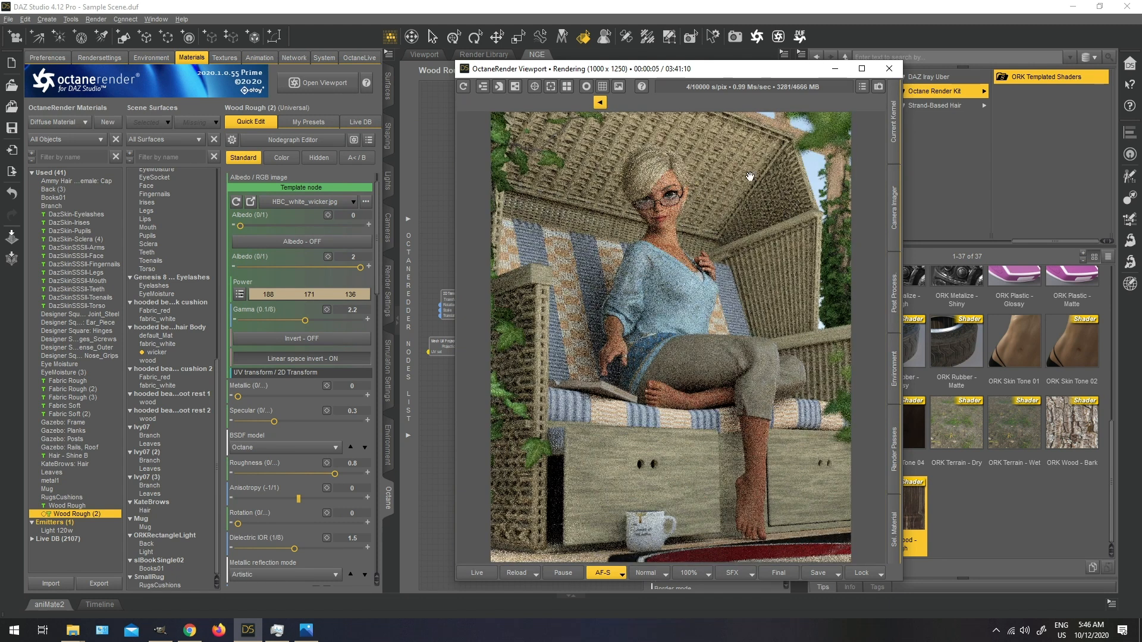
Step: Select the ivy leaves surface in the scene and apply the ORK Foliage - Green shader to it
{"action": "left_click_drag", "start_coordinate": [746, 74], "coordinate": [420, 94]}
{"action": "left_click", "coordinate": [439, 57]}
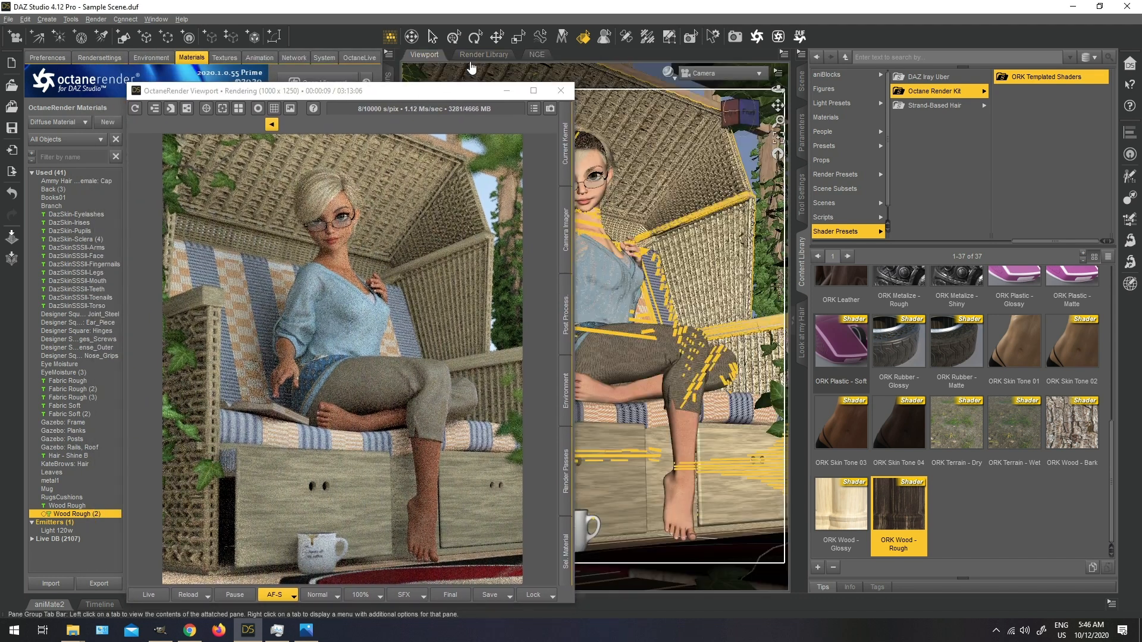
{"action": "left_click", "coordinate": [771, 264]}
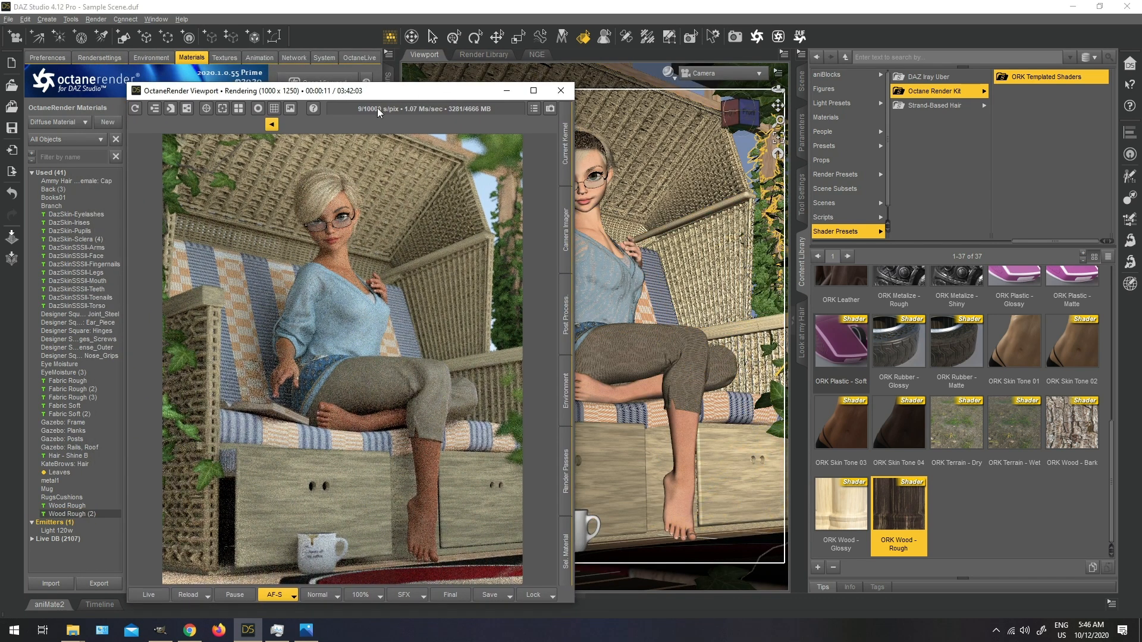
{"action": "left_click_drag", "start_coordinate": [382, 94], "coordinate": [296, 63]}
{"action": "scroll", "coordinate": [987, 351], "scroll_direction": "up", "scroll_amount": 5}
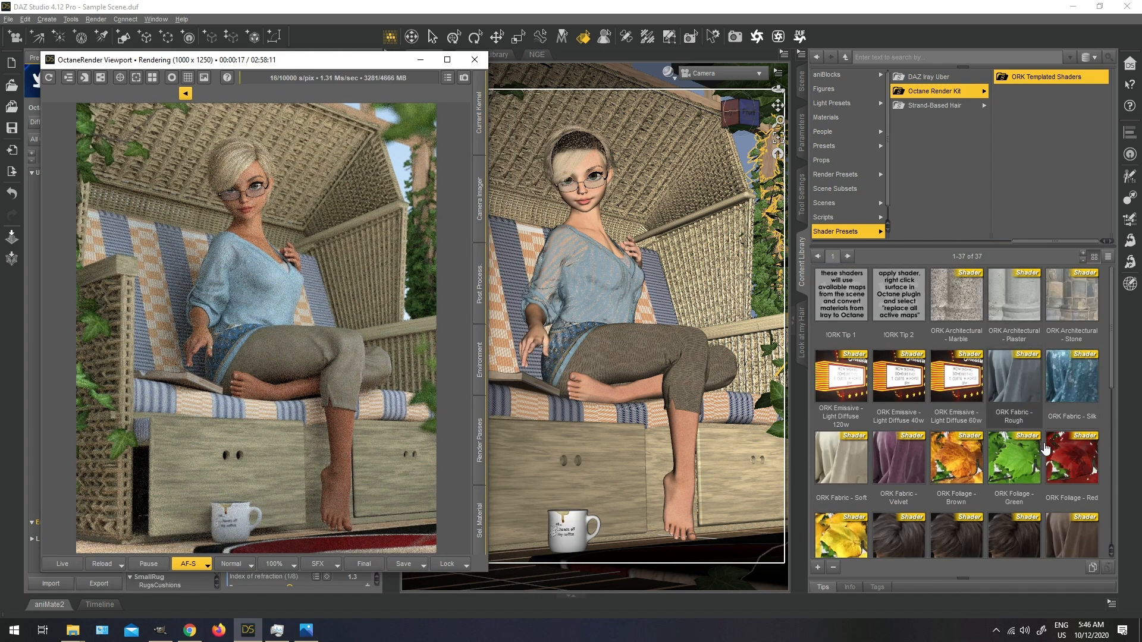
{"action": "double_click", "coordinate": [1029, 476]}
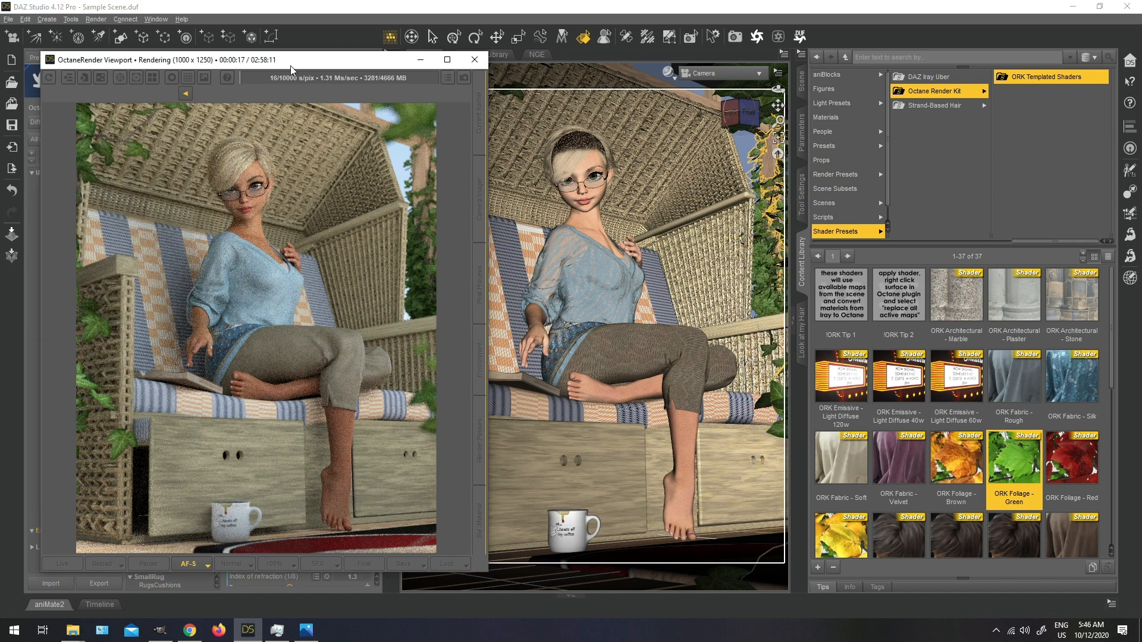
Step: Replace the original Leaves material with Foliage Green on the remaining ivy plants
{"action": "left_click_drag", "start_coordinate": [288, 67], "coordinate": [683, 28]}
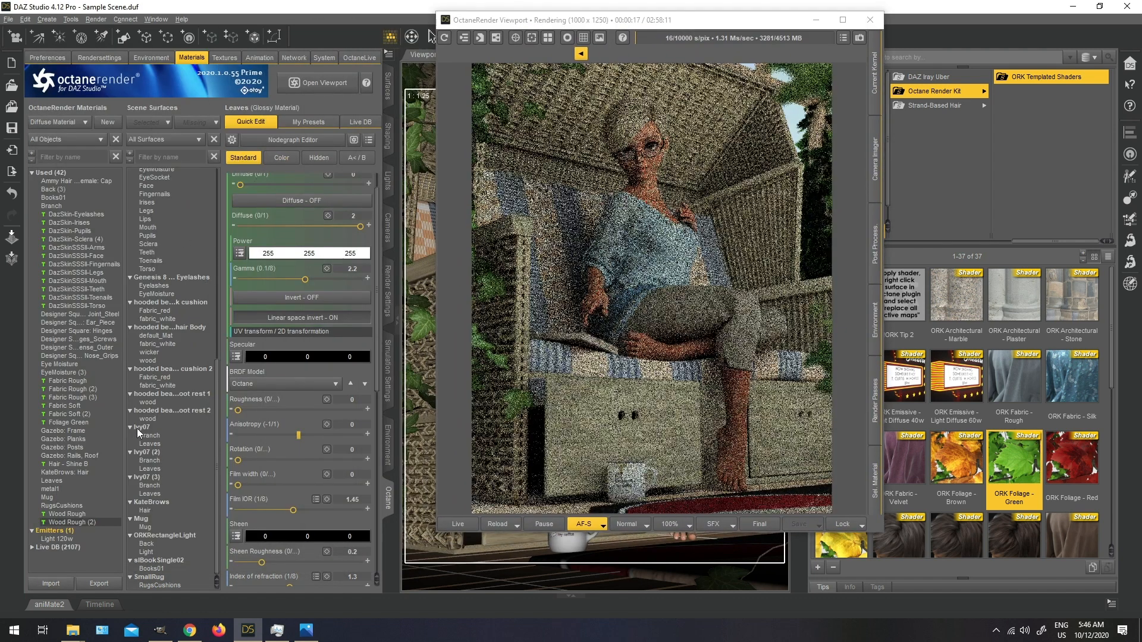
{"action": "left_click", "coordinate": [74, 422]}
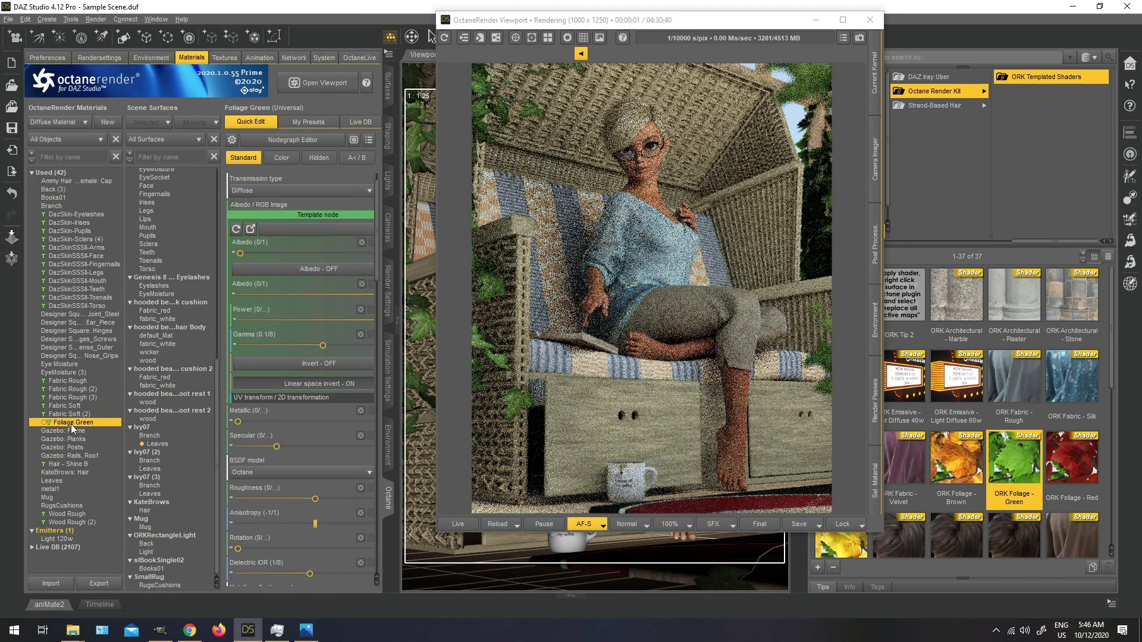
{"action": "left_click_drag", "start_coordinate": [71, 424], "coordinate": [59, 477]}
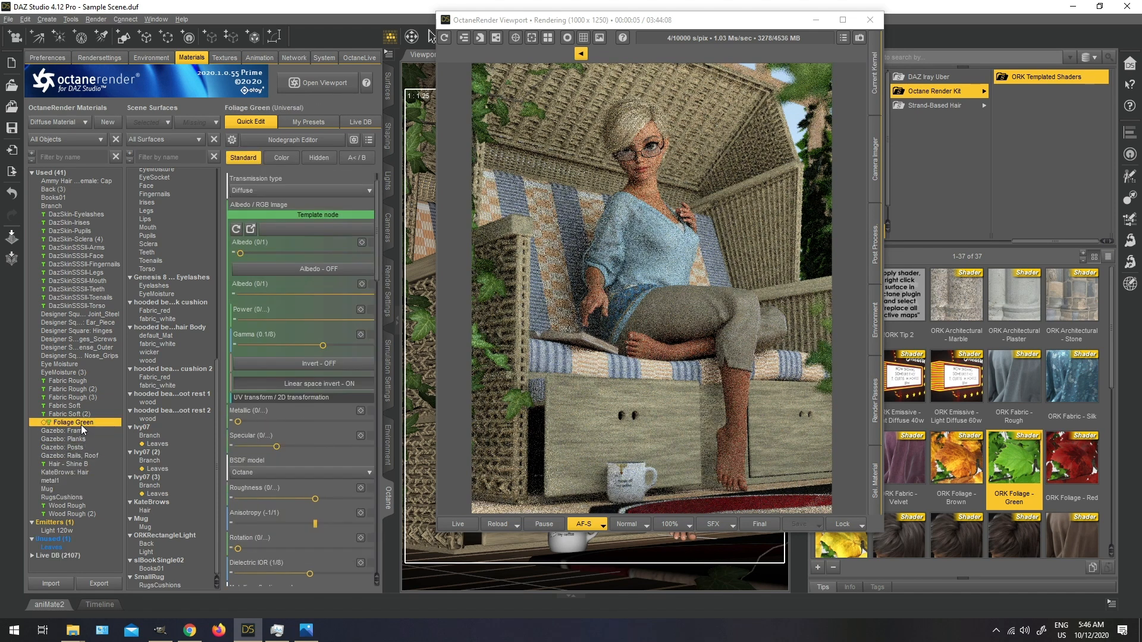
Step: Replace all active maps of Foliage Green with the textures from its three DAZ materials
{"action": "right_click", "coordinate": [81, 424]}
{"action": "mouse_move", "coordinate": [144, 195]}
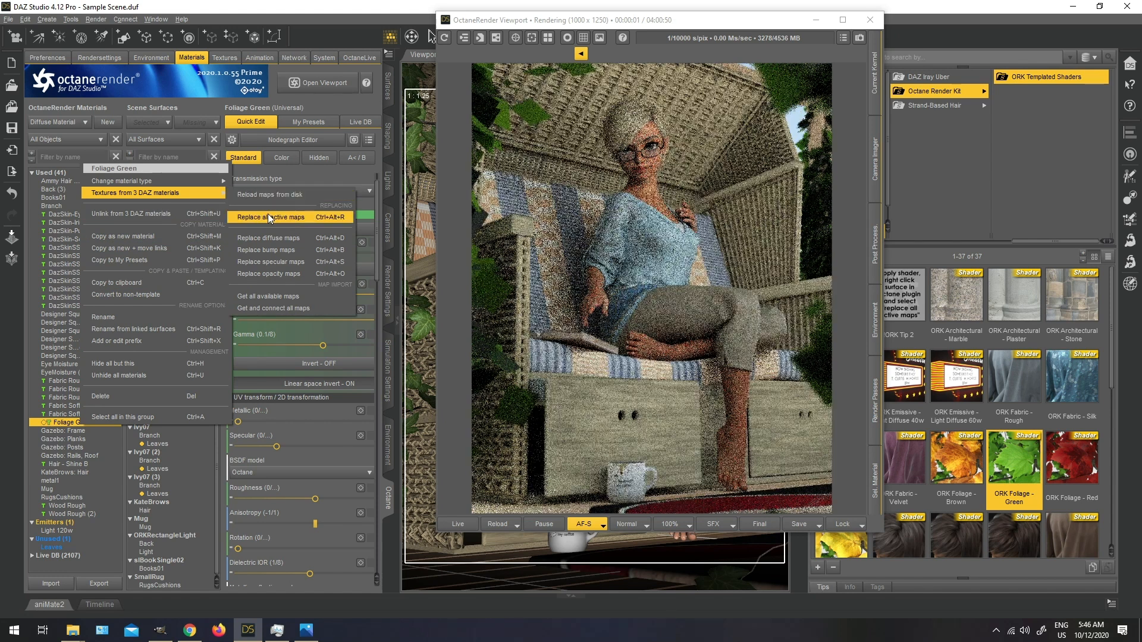
{"action": "left_click", "coordinate": [268, 216]}
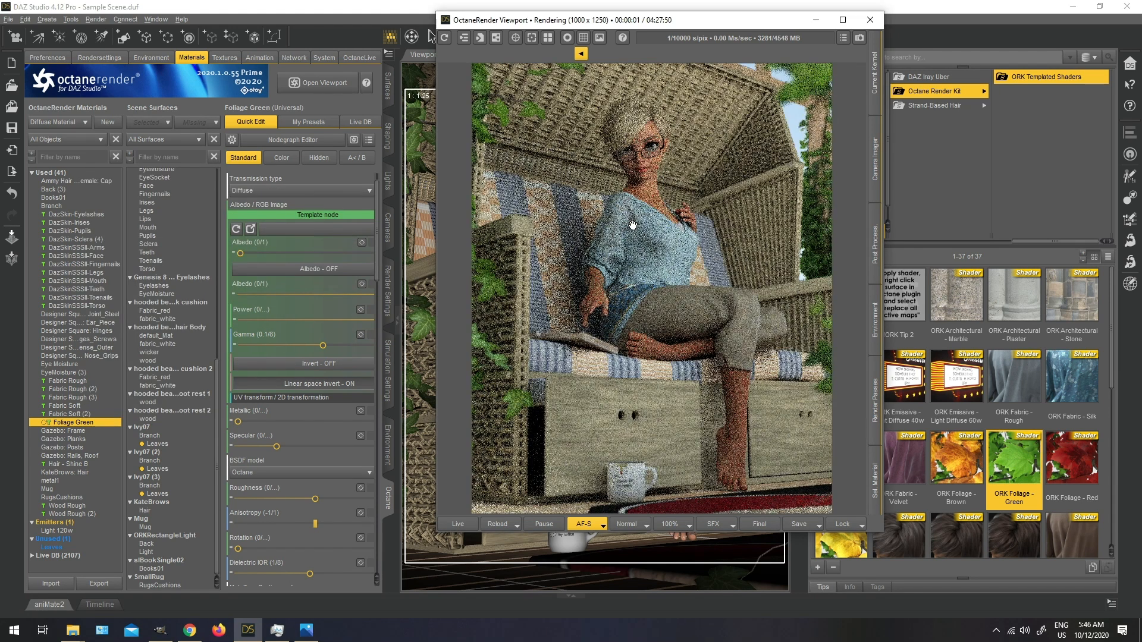
Step: Select the lens surfaces of the woman's glasses in the scene and locate Lense_Inner and Lense_Outer among the scene surfaces
{"action": "left_click_drag", "start_coordinate": [676, 23], "coordinate": [288, 62]}
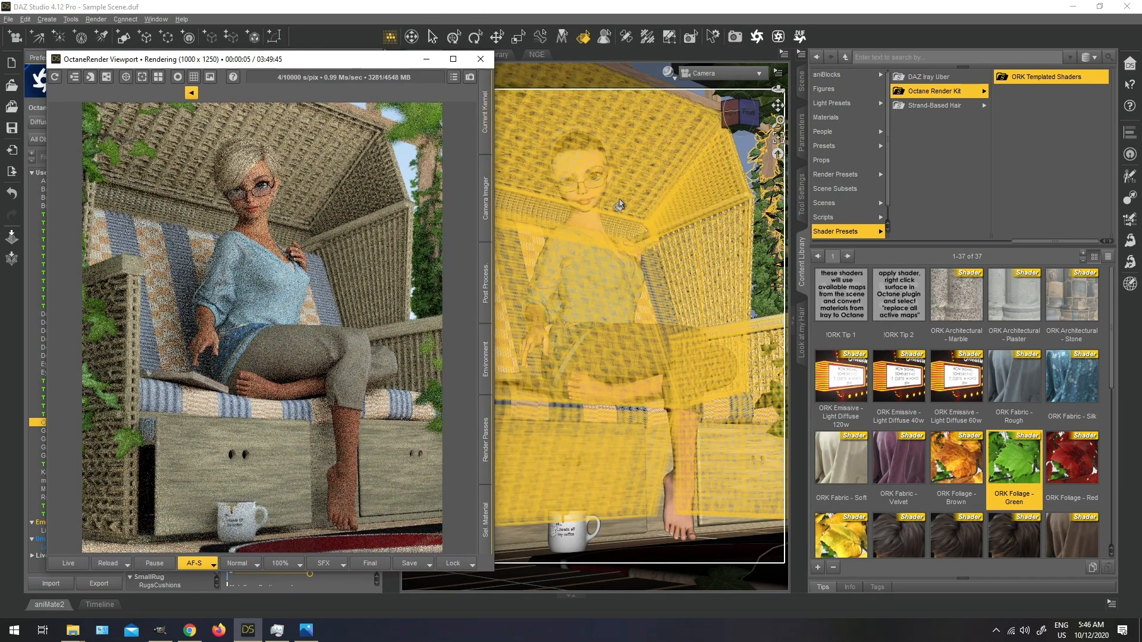
{"action": "left_click", "coordinate": [603, 185]}
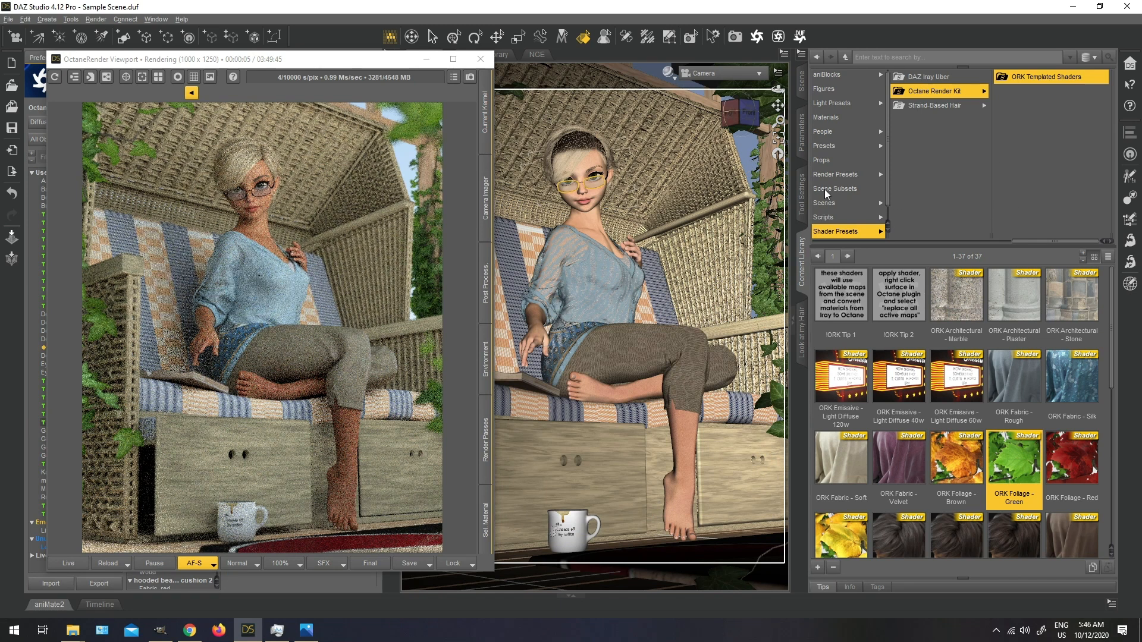
{"action": "left_click", "coordinate": [337, 86]}
{"action": "left_click_drag", "start_coordinate": [326, 58], "coordinate": [628, 44]}
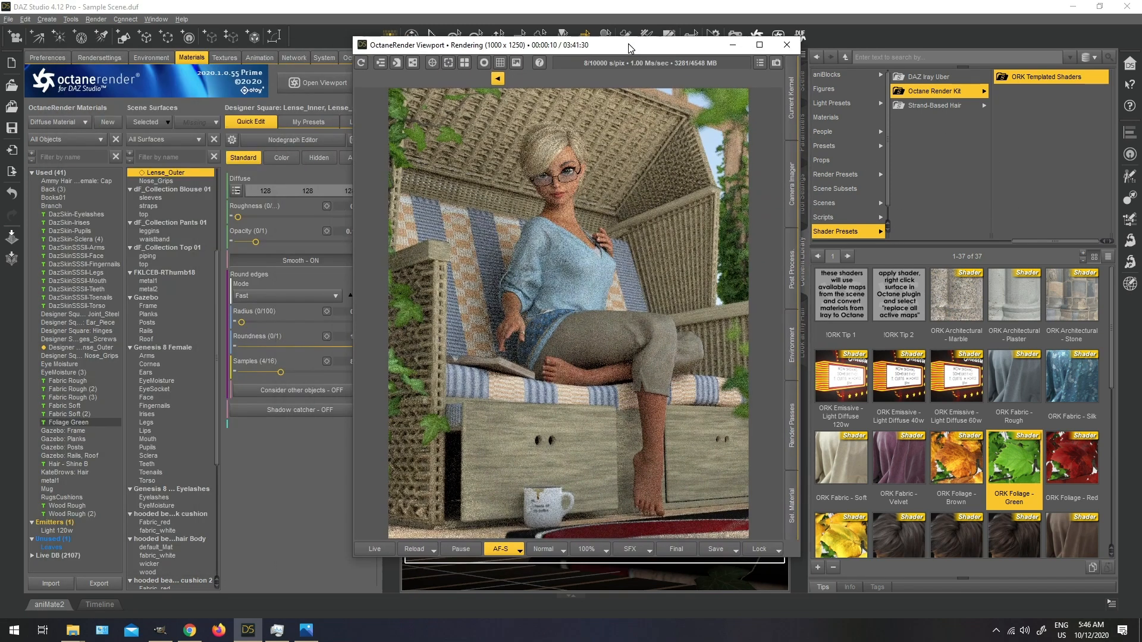
{"action": "scroll", "coordinate": [148, 244], "scroll_direction": "up", "scroll_amount": 3}
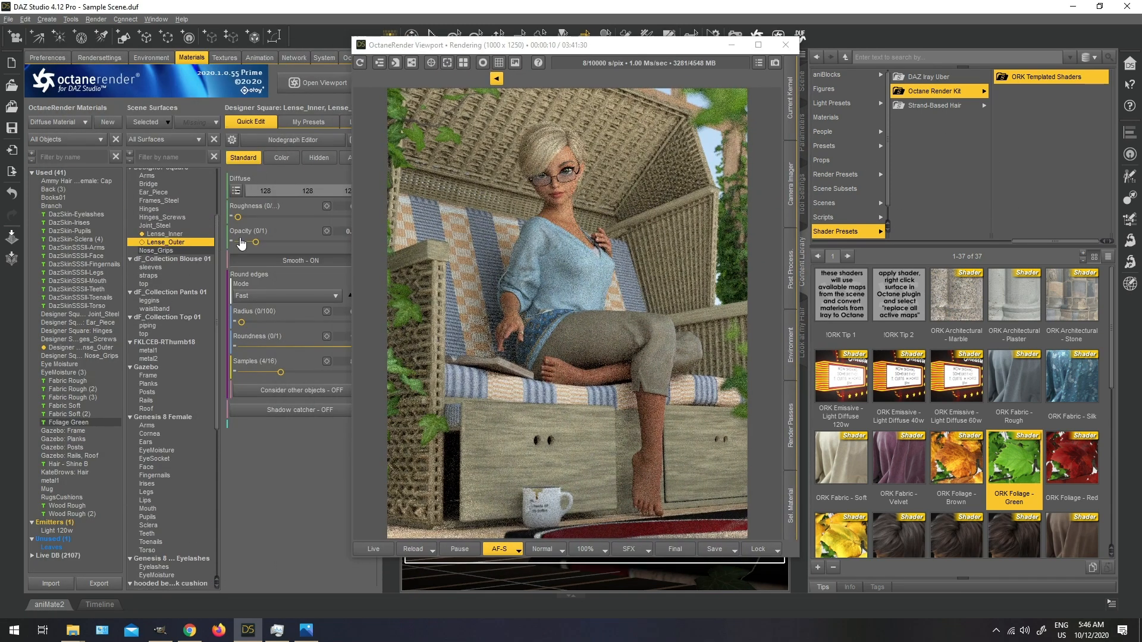
Step: Apply the non-templated ORK Glass - Clear shader to both the inner and outer lenses of the glasses
{"action": "left_click", "coordinate": [924, 90]}
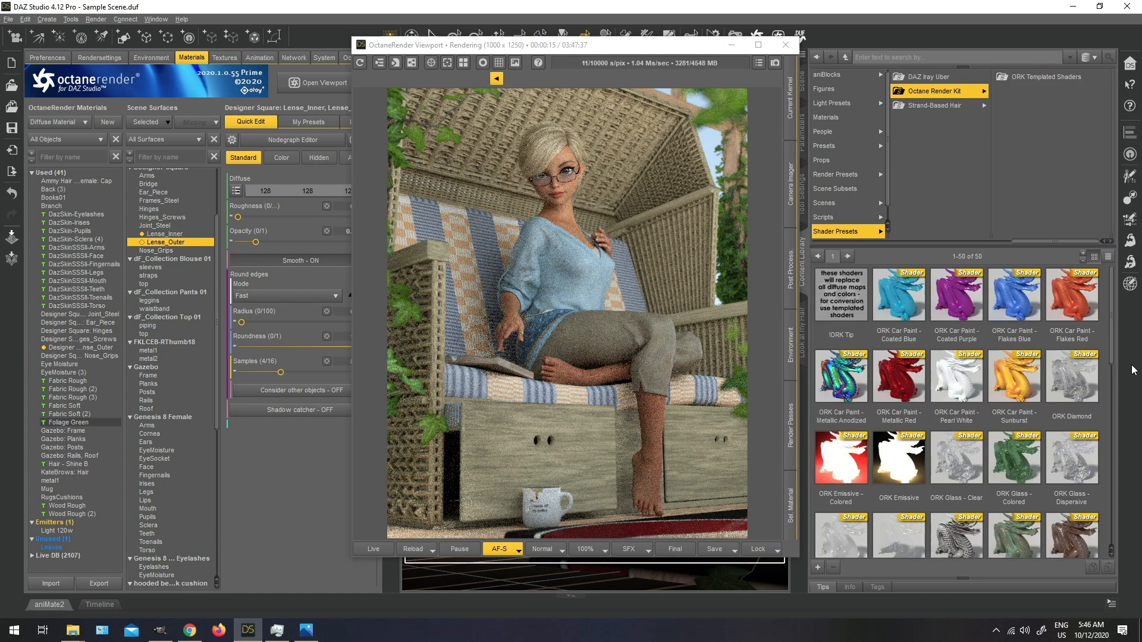
{"action": "double_click", "coordinate": [971, 477]}
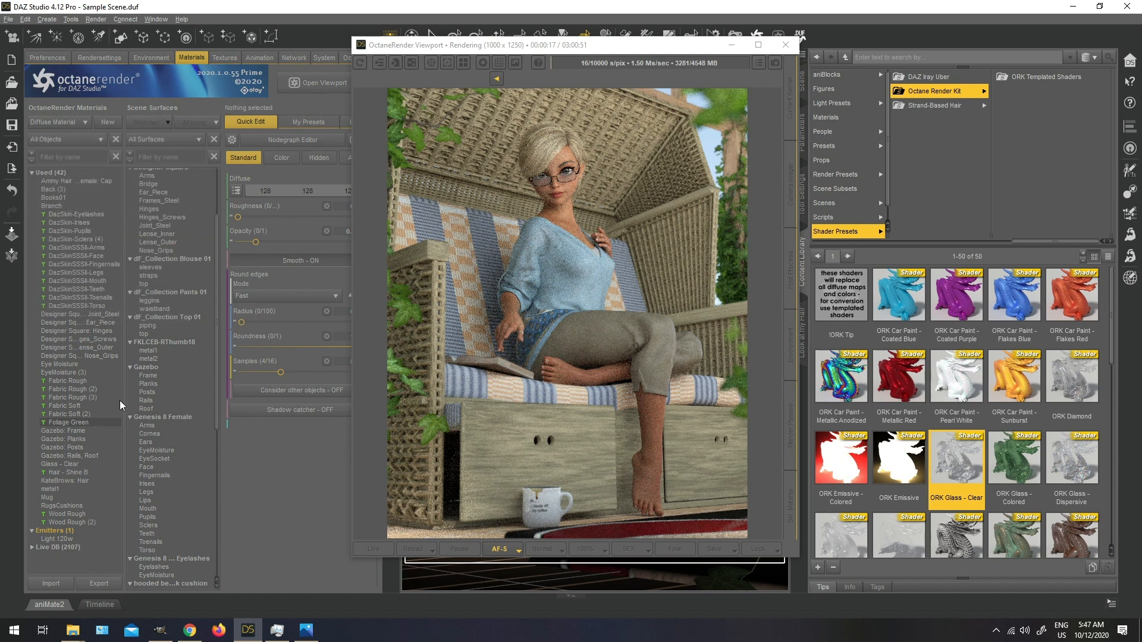
{"action": "left_click_drag", "start_coordinate": [63, 466], "coordinate": [158, 239]}
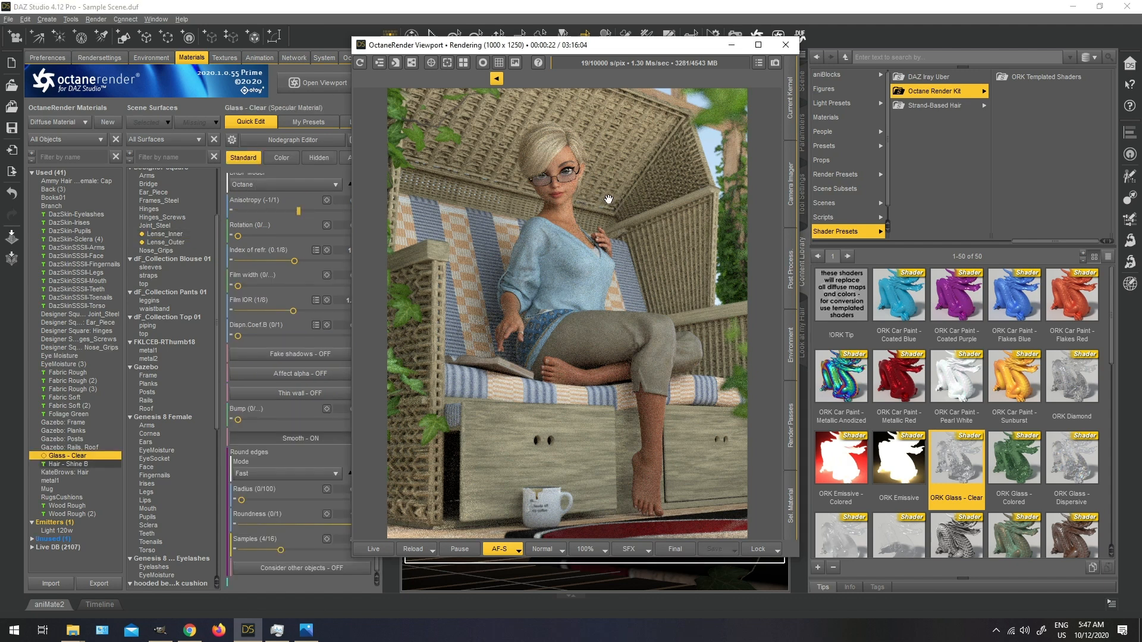
Step: Check the glasses up close in the Octane render and turn on Fake shadows for the Glass - Clear material
{"action": "double_click", "coordinate": [608, 168]}
{"action": "left_click_drag", "start_coordinate": [625, 148], "coordinate": [651, 296]}
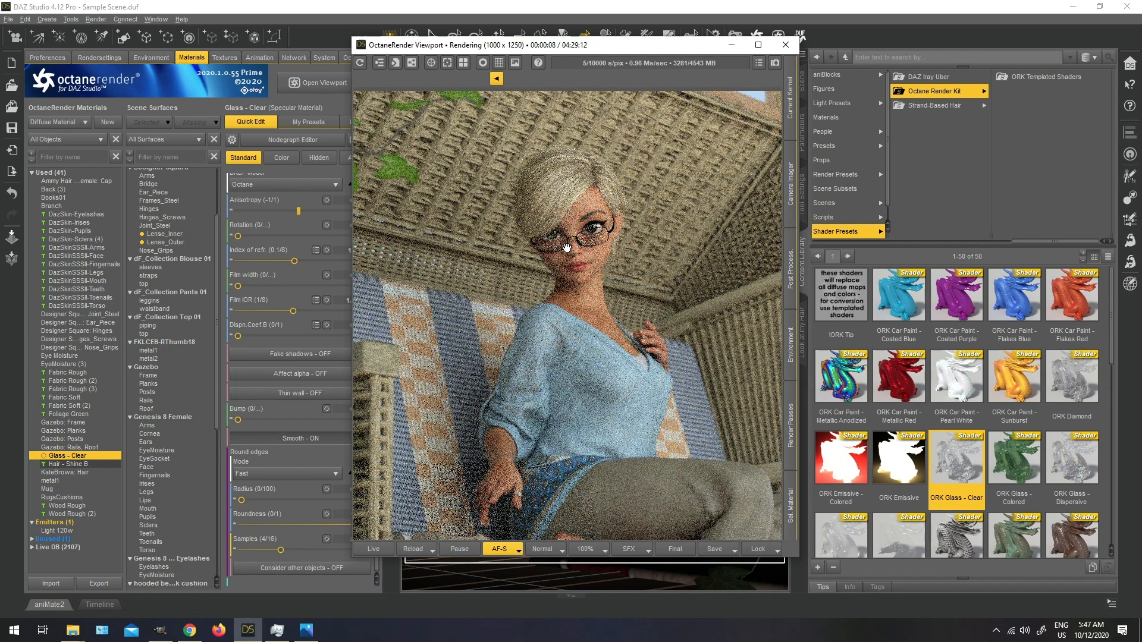
{"action": "double_click", "coordinate": [576, 247]}
{"action": "scroll", "coordinate": [559, 183], "scroll_direction": "up", "scroll_amount": 2}
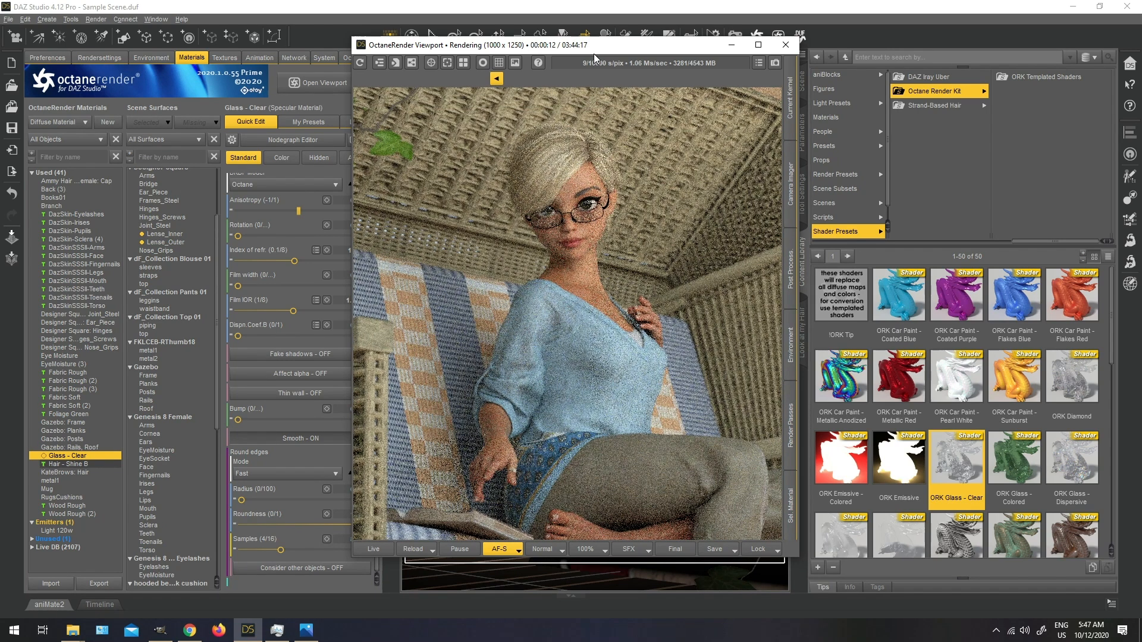
{"action": "left_click_drag", "start_coordinate": [593, 54], "coordinate": [668, 52]}
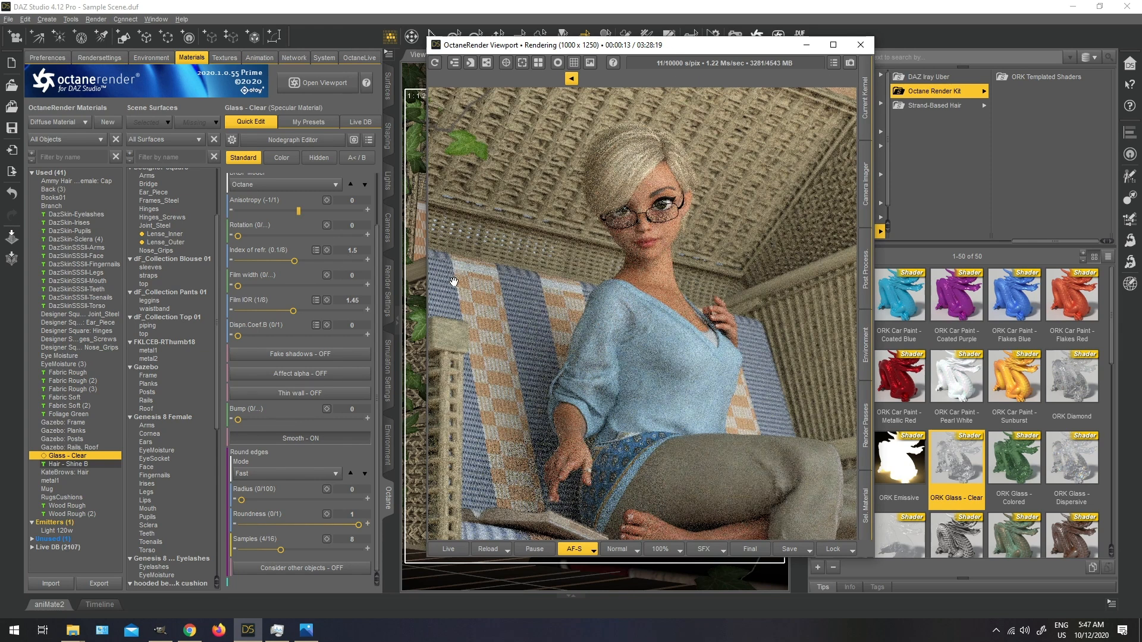
{"action": "left_click", "coordinate": [304, 356]}
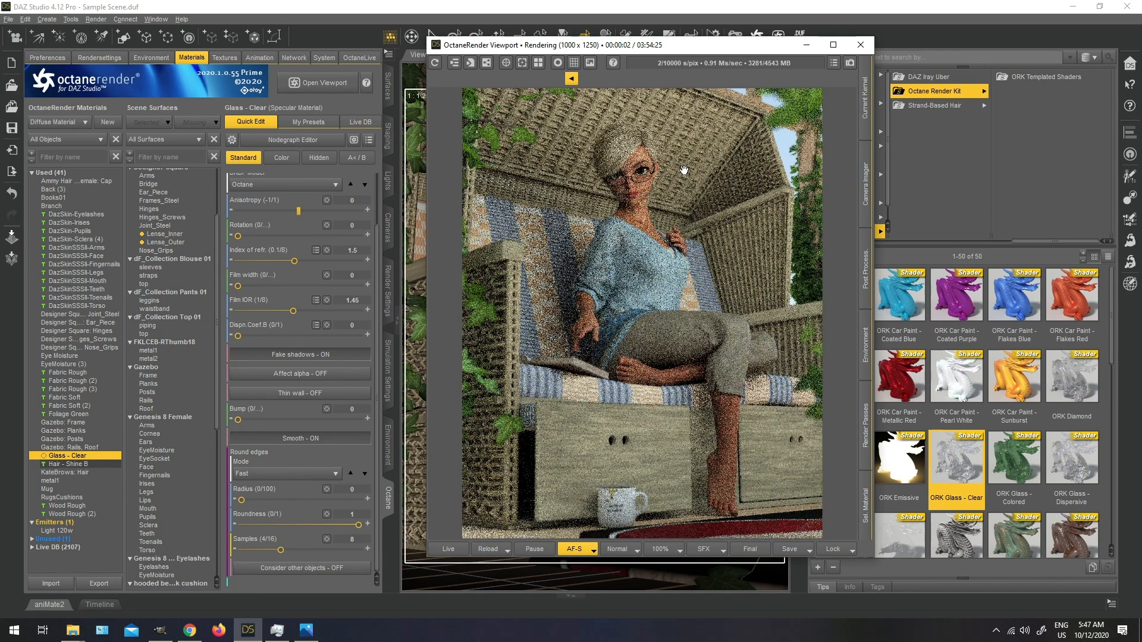
Step: Examine the clear lenses and the shadows around the woman's eyes in the Octane render
{"action": "scroll", "coordinate": [684, 170], "scroll_direction": "up", "scroll_amount": 1}
{"action": "left_click_drag", "start_coordinate": [683, 170], "coordinate": [660, 305]}
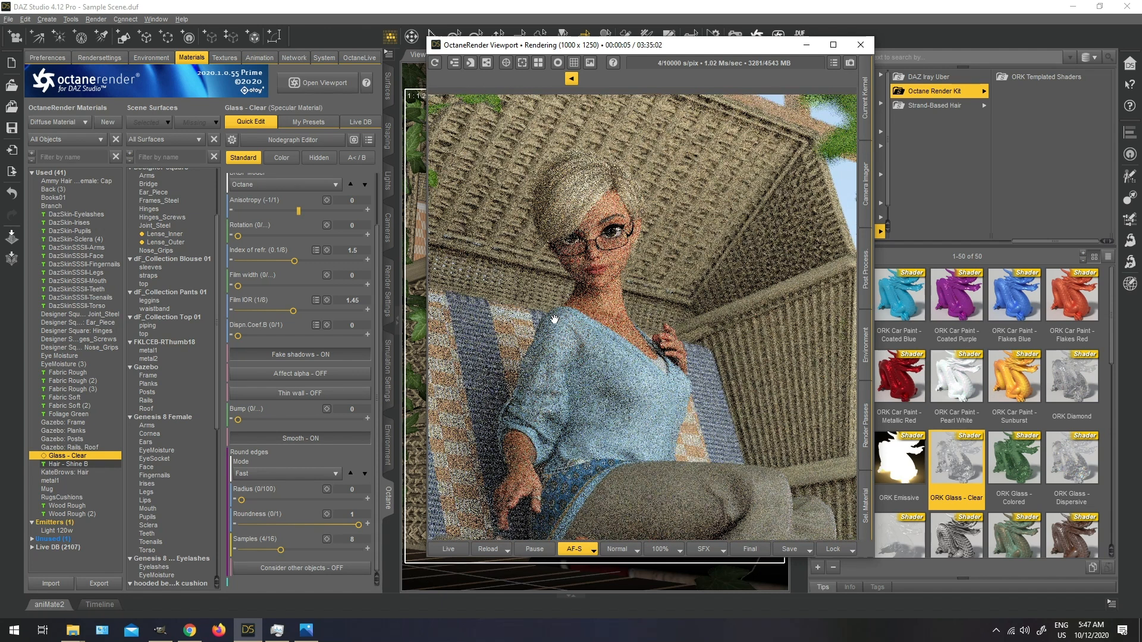
{"action": "scroll", "coordinate": [633, 234], "scroll_direction": "down", "scroll_amount": 1}
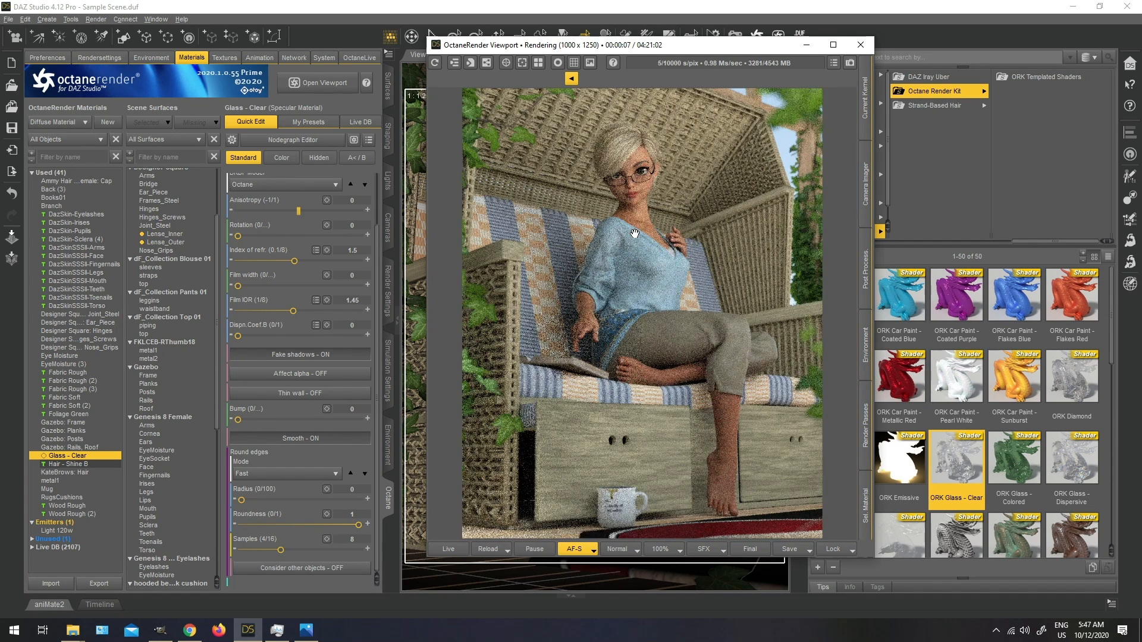
{"action": "left_click_drag", "start_coordinate": [627, 45], "coordinate": [324, 73]}
{"action": "scroll", "coordinate": [389, 256], "scroll_direction": "up", "scroll_amount": 1}
{"action": "left_click_drag", "start_coordinate": [350, 175], "coordinate": [362, 337]}
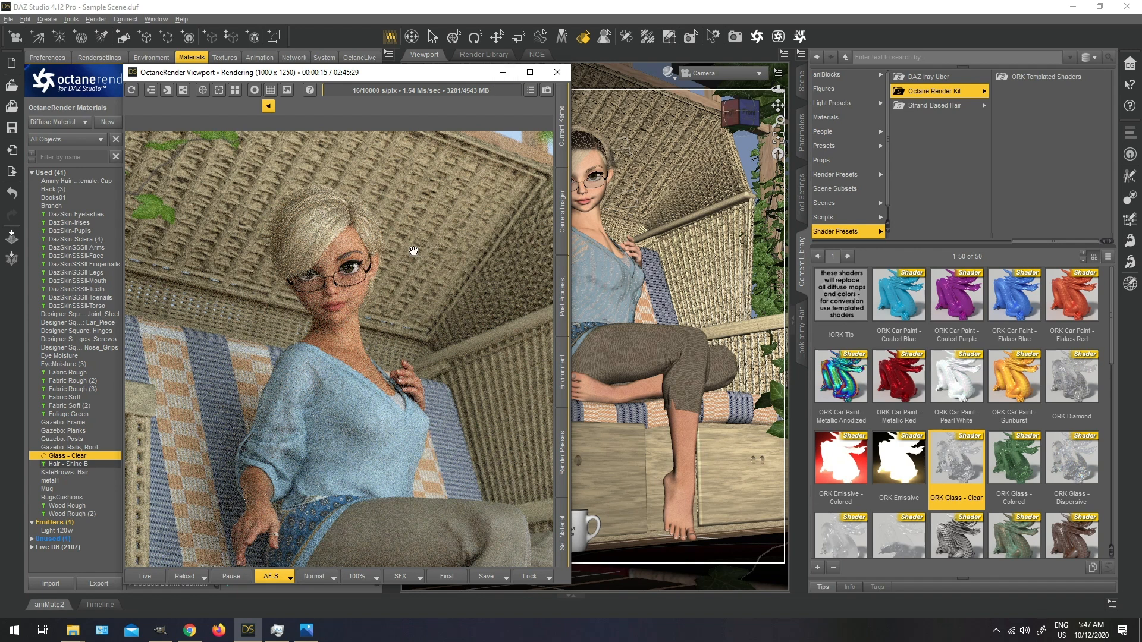
{"action": "scroll", "coordinate": [413, 250], "scroll_direction": "down", "scroll_amount": 1}
Step: Compare the Octane render side by side with the reference image SampleSceneTest_33mins.png in Photos, then return to the scene
{"action": "left_click", "coordinate": [307, 630]}
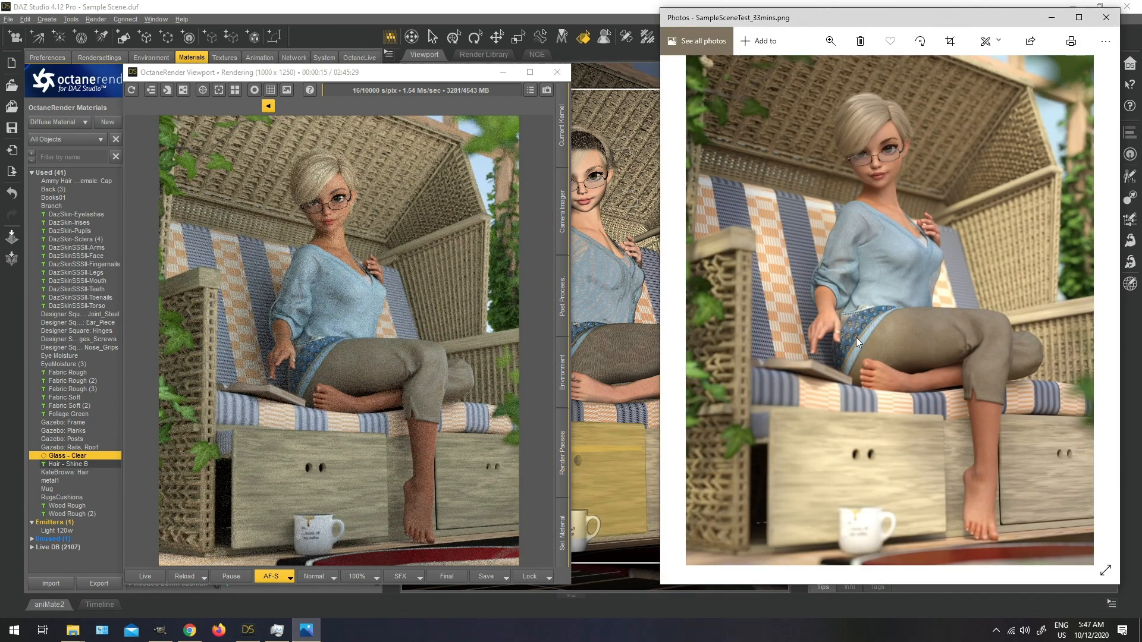
{"action": "left_click_drag", "start_coordinate": [434, 74], "coordinate": [527, 63]}
{"action": "left_click", "coordinate": [317, 631]}
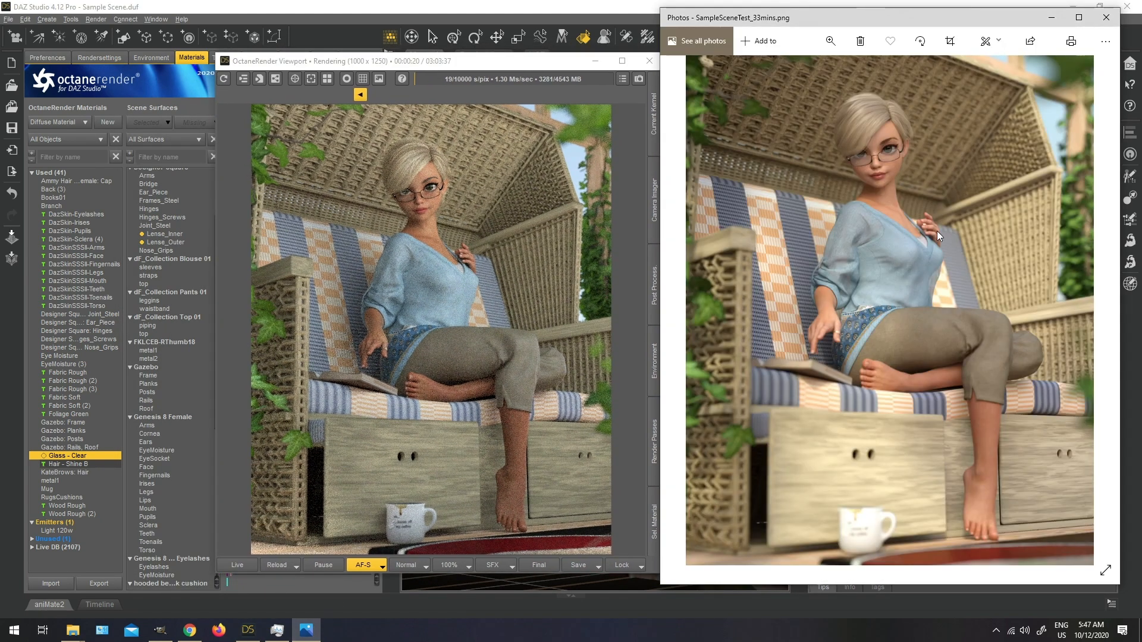
{"action": "left_click_drag", "start_coordinate": [407, 64], "coordinate": [407, 9]}
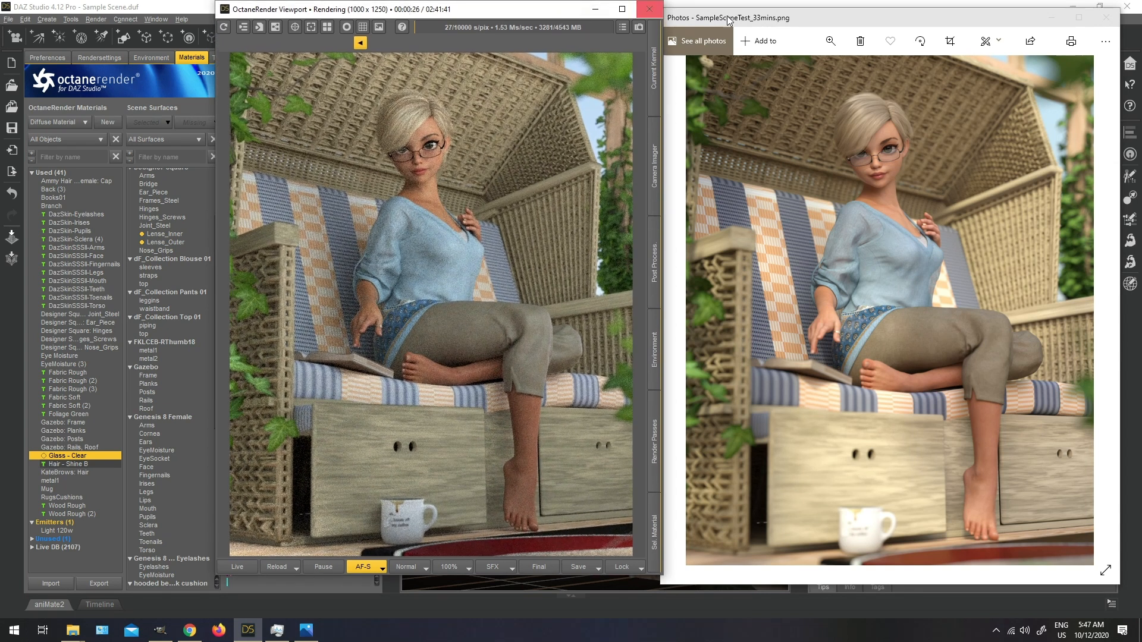
{"action": "left_click", "coordinate": [1051, 22]}
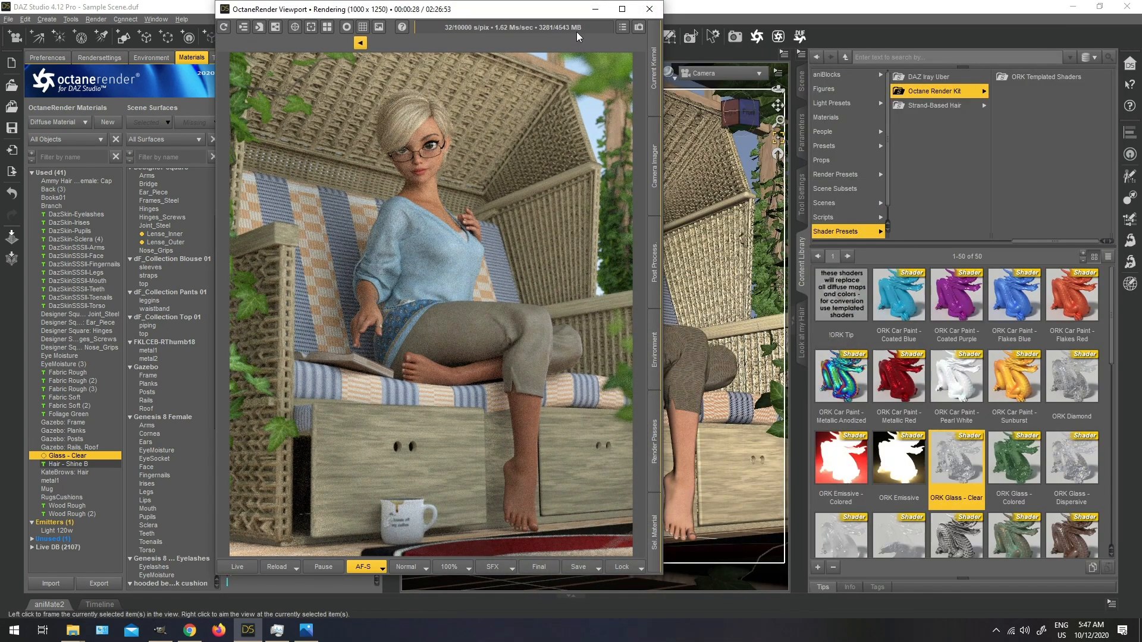
{"action": "left_click", "coordinate": [595, 9]}
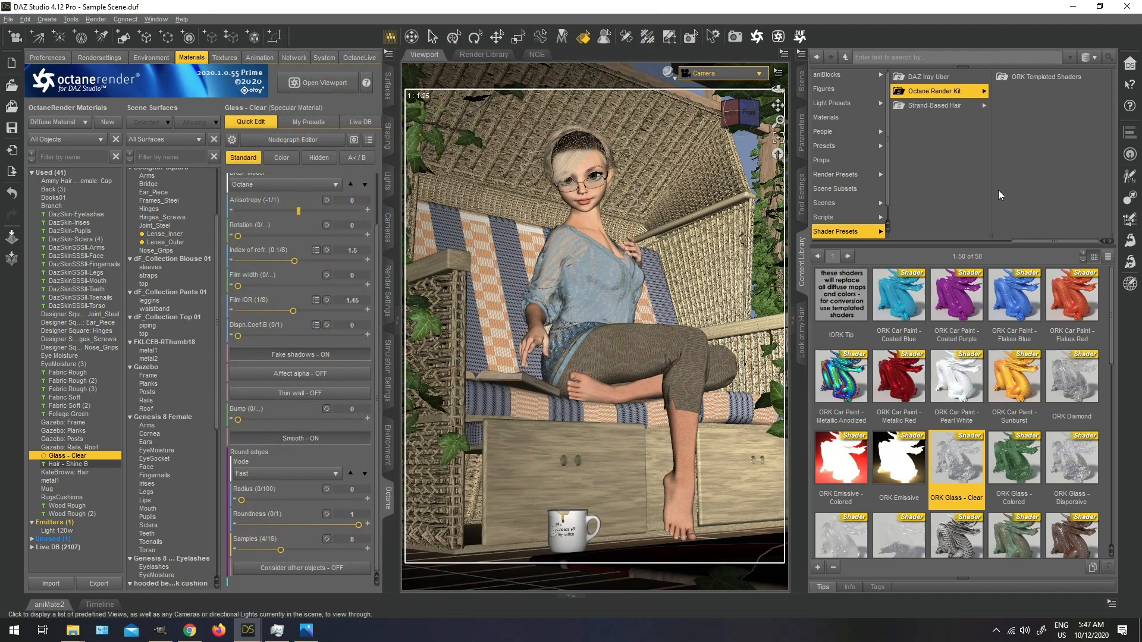
Step: Apply the ORK Metal - Gold shader to the thumb ring's metal1 and metal2 surfaces and check the ring in the render
{"action": "left_click", "coordinate": [554, 353]}
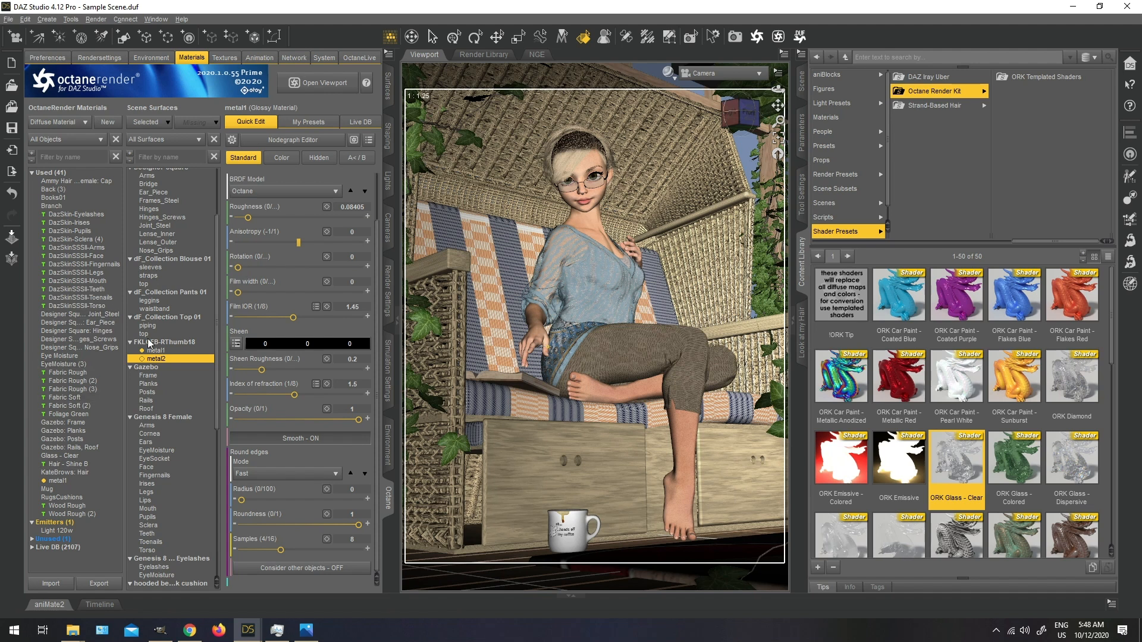
{"action": "scroll", "coordinate": [1016, 440], "scroll_direction": "down", "scroll_amount": 3}
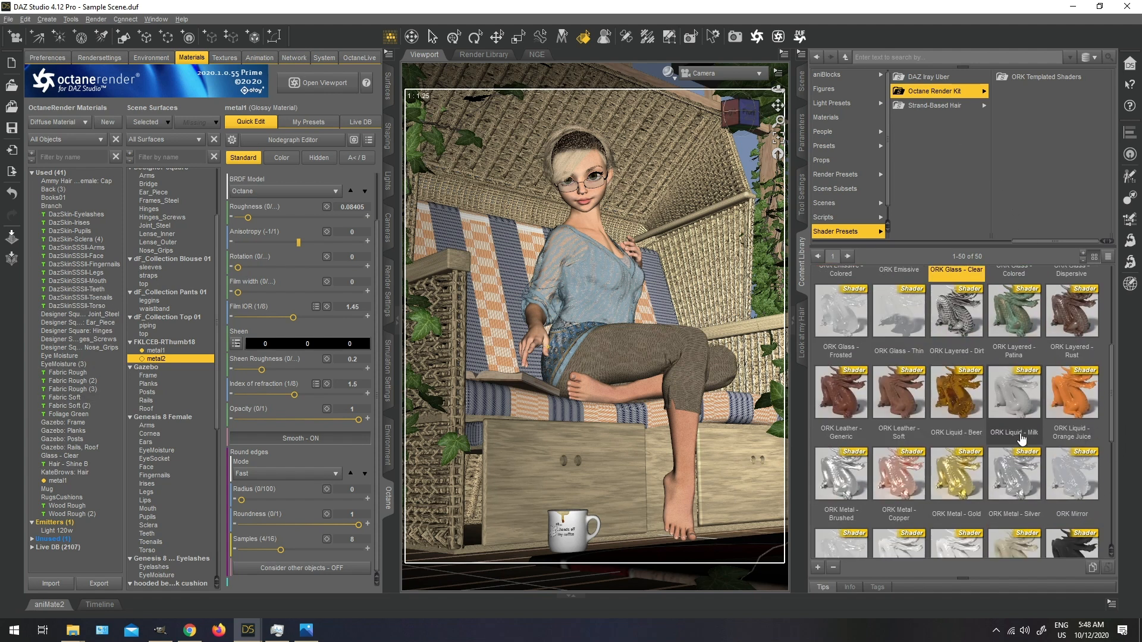
{"action": "double_click", "coordinate": [956, 461]}
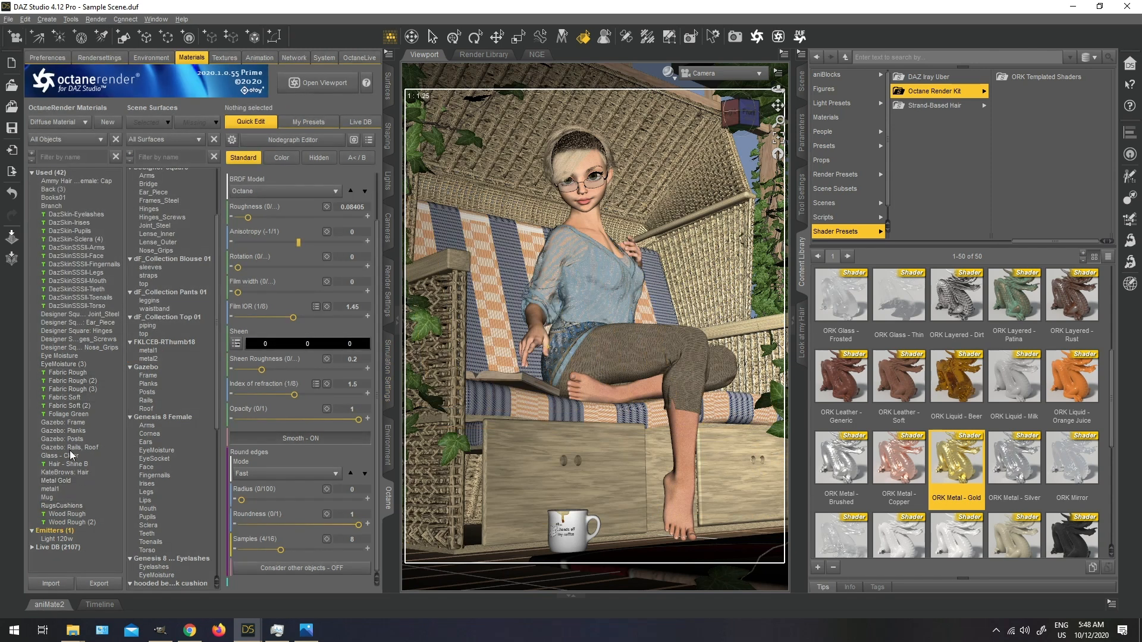
{"action": "left_click", "coordinate": [67, 482]}
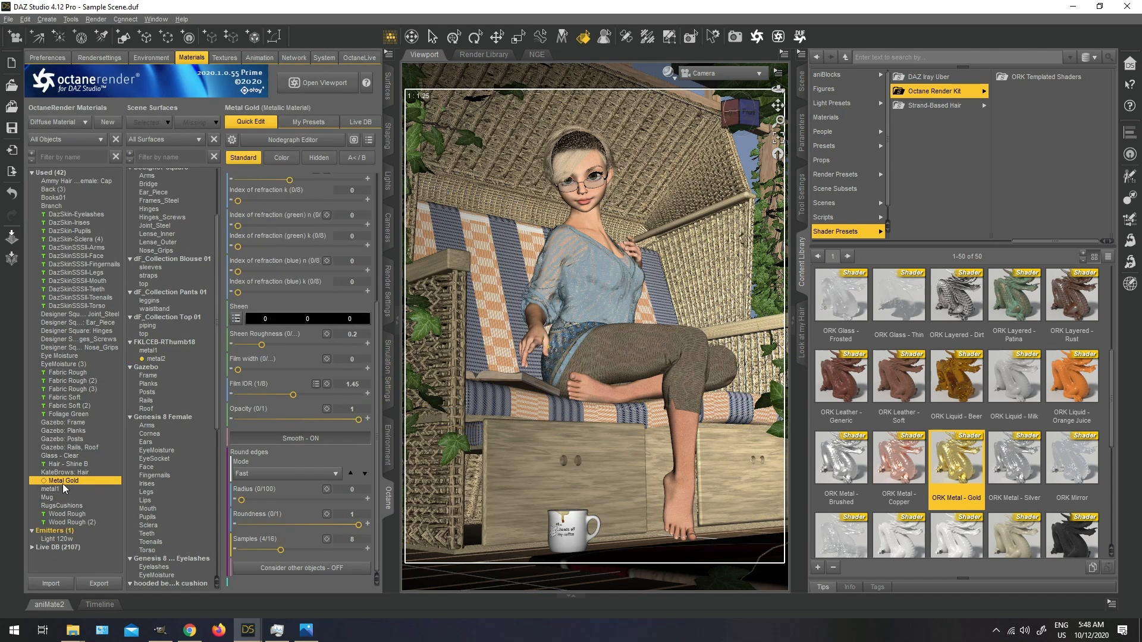
{"action": "left_click", "coordinate": [155, 351]}
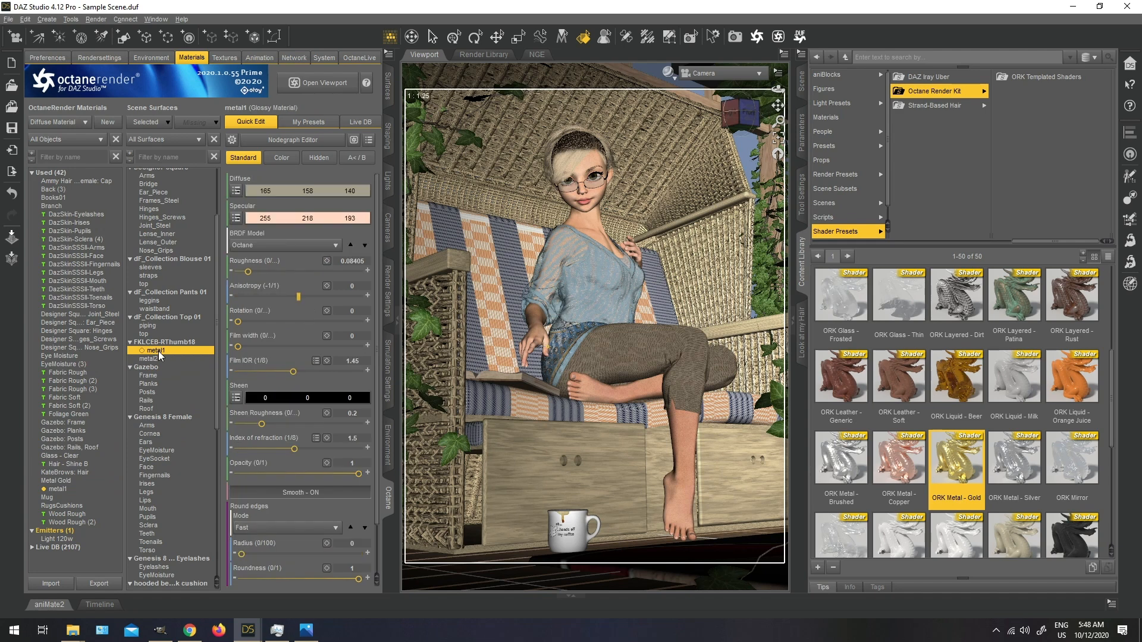
{"action": "double_click", "coordinate": [158, 351]}
{"action": "left_click", "coordinate": [313, 84]}
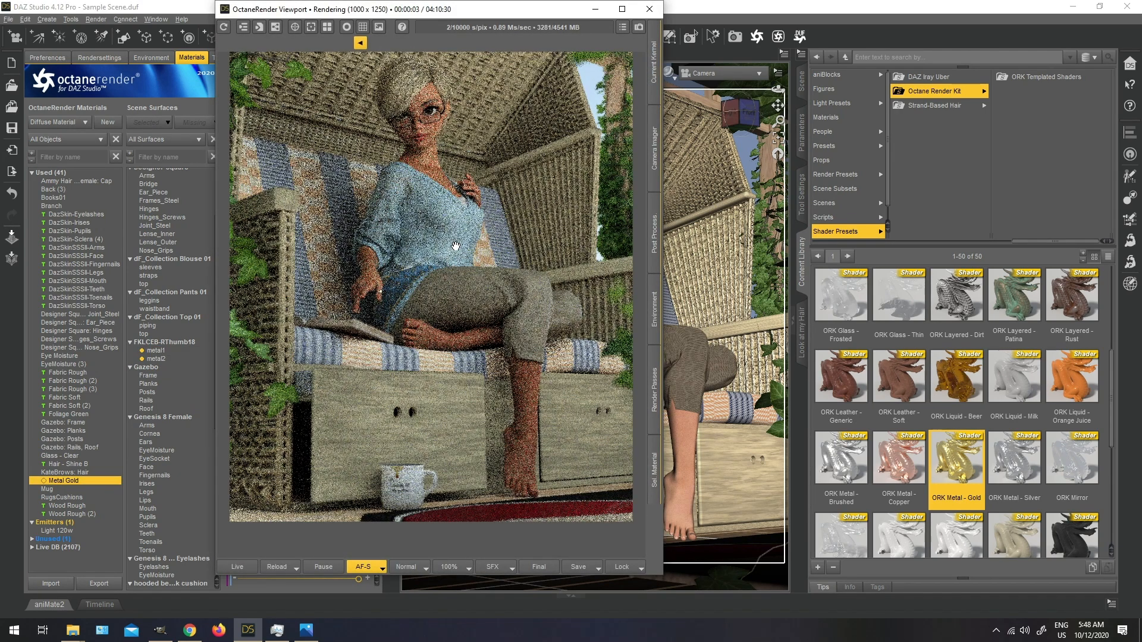
{"action": "scroll", "coordinate": [455, 246], "scroll_direction": "up", "scroll_amount": 2}
{"action": "scroll", "coordinate": [455, 255], "scroll_direction": "down", "scroll_amount": 2}
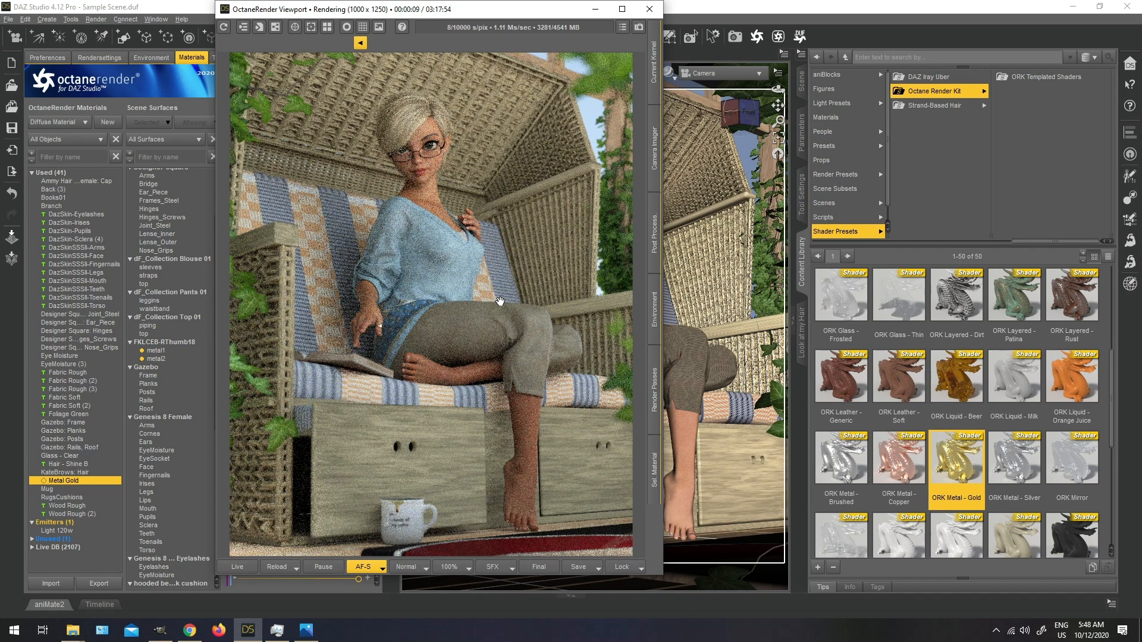
Step: Try the non-templated ORK Plastic - Glossy shader on the coffee mug and undo it
{"action": "left_click_drag", "start_coordinate": [530, 14], "coordinate": [386, 18]}
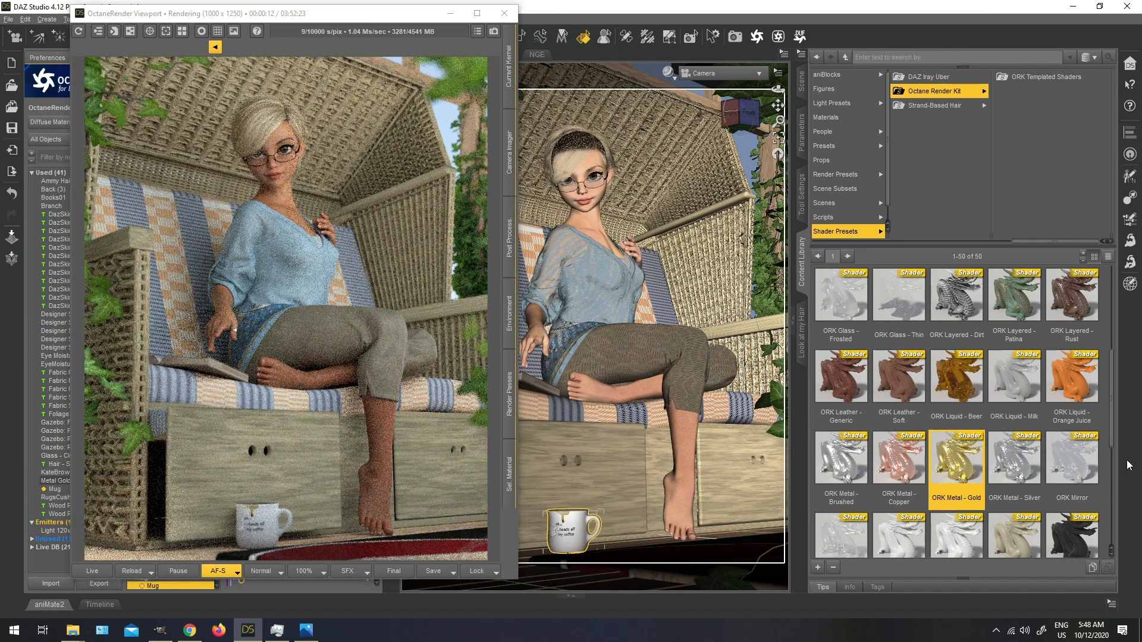
{"action": "scroll", "coordinate": [1064, 453], "scroll_direction": "down", "scroll_amount": 4}
{"action": "double_click", "coordinate": [899, 284]}
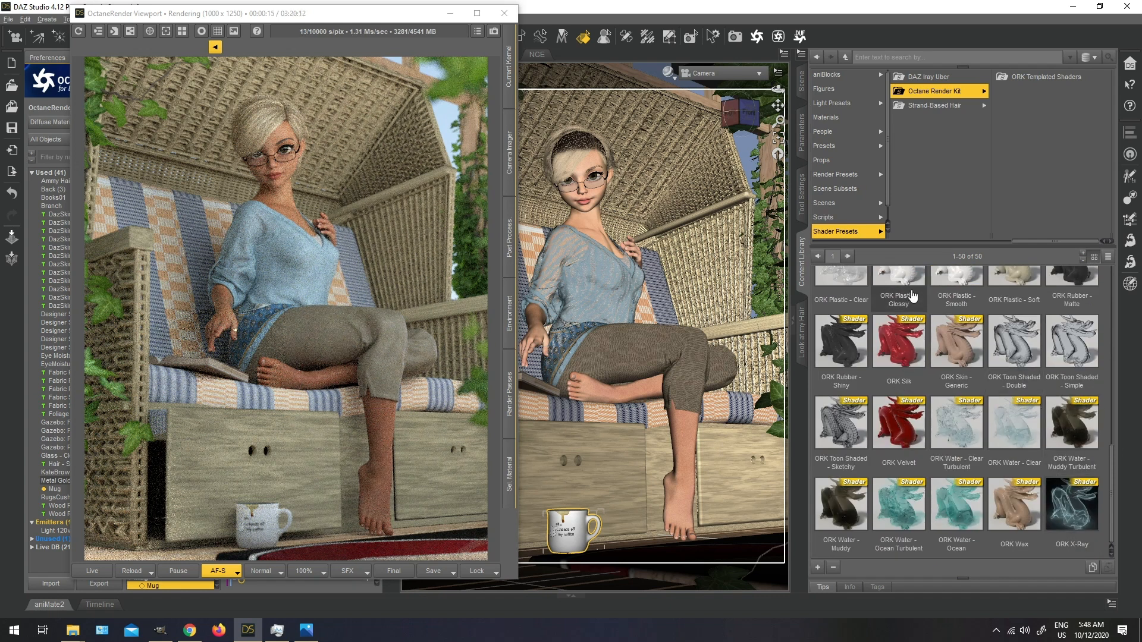
{"action": "left_click_drag", "start_coordinate": [342, 15], "coordinate": [652, 19]}
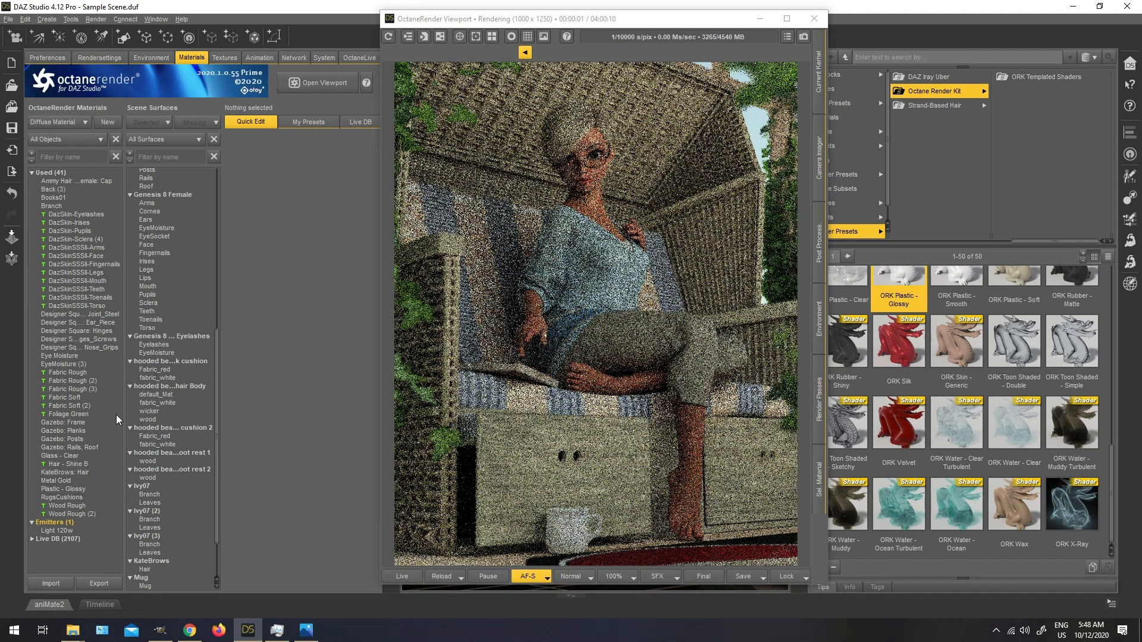
{"action": "left_click", "coordinate": [79, 489]}
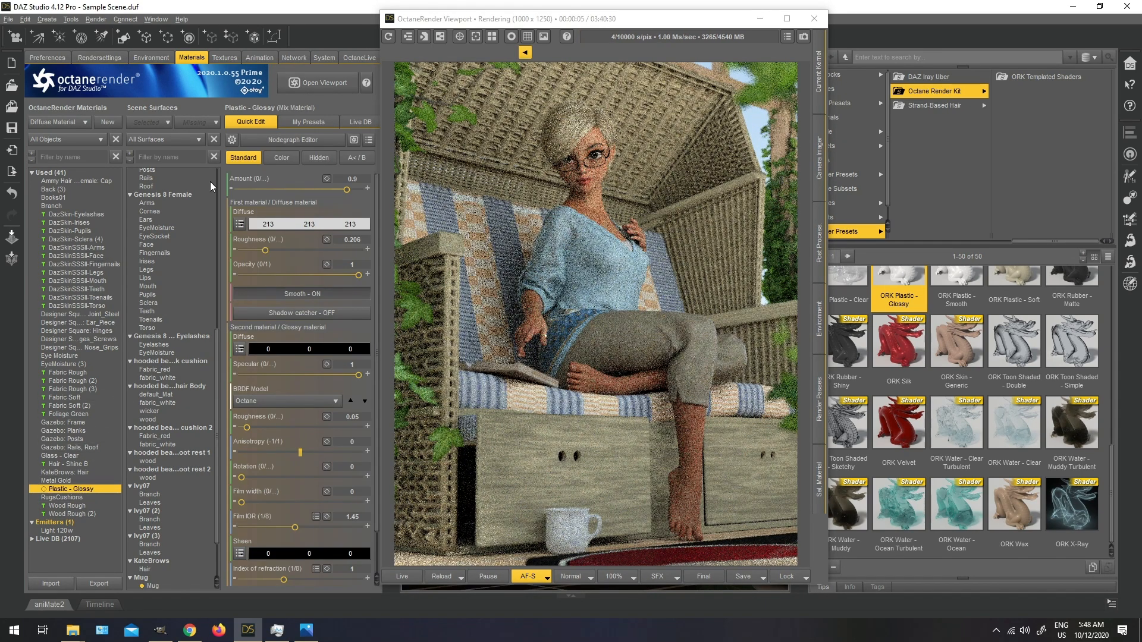
{"action": "left_click", "coordinate": [26, 21]}
{"action": "left_click", "coordinate": [26, 31]}
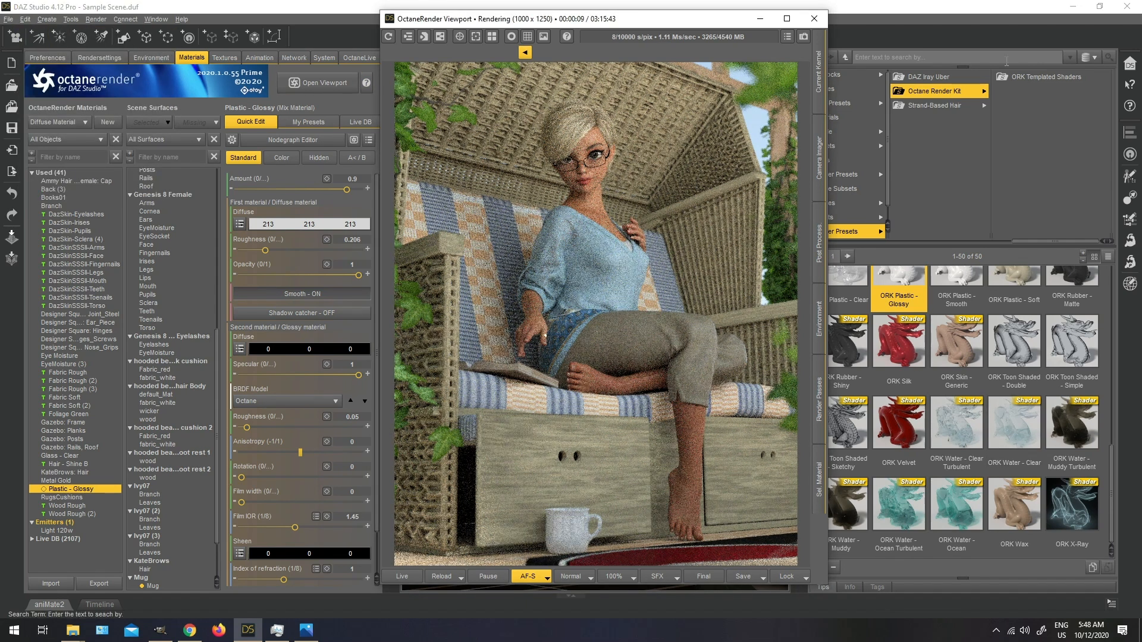
Step: Apply ORK Plastic - Glossy from the ORK Templated Shaders to the coffee mug and open the new material's settings
{"action": "left_click", "coordinate": [1037, 77]}
{"action": "scroll", "coordinate": [1057, 488], "scroll_direction": "up", "scroll_amount": 3}
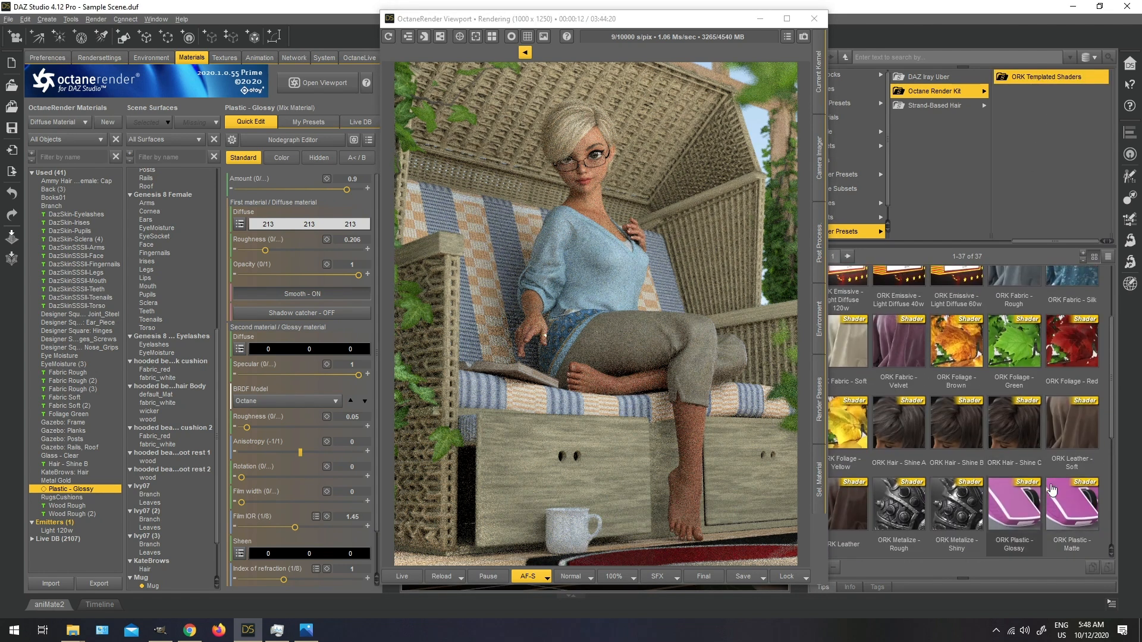
{"action": "left_click", "coordinate": [1028, 523]}
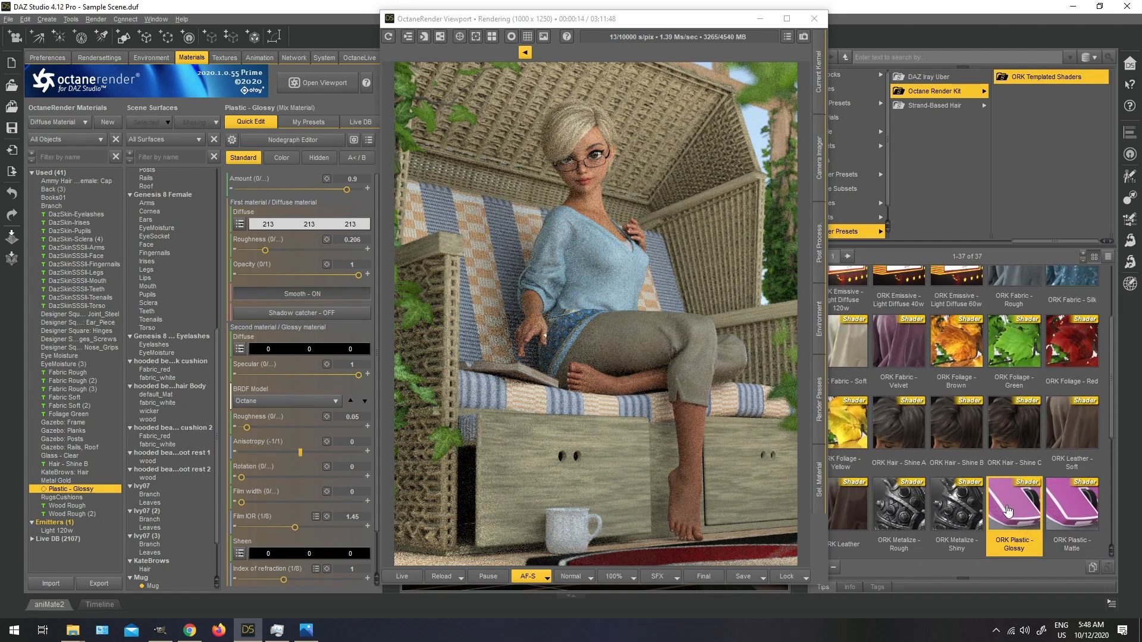
{"action": "double_click", "coordinate": [1007, 509]}
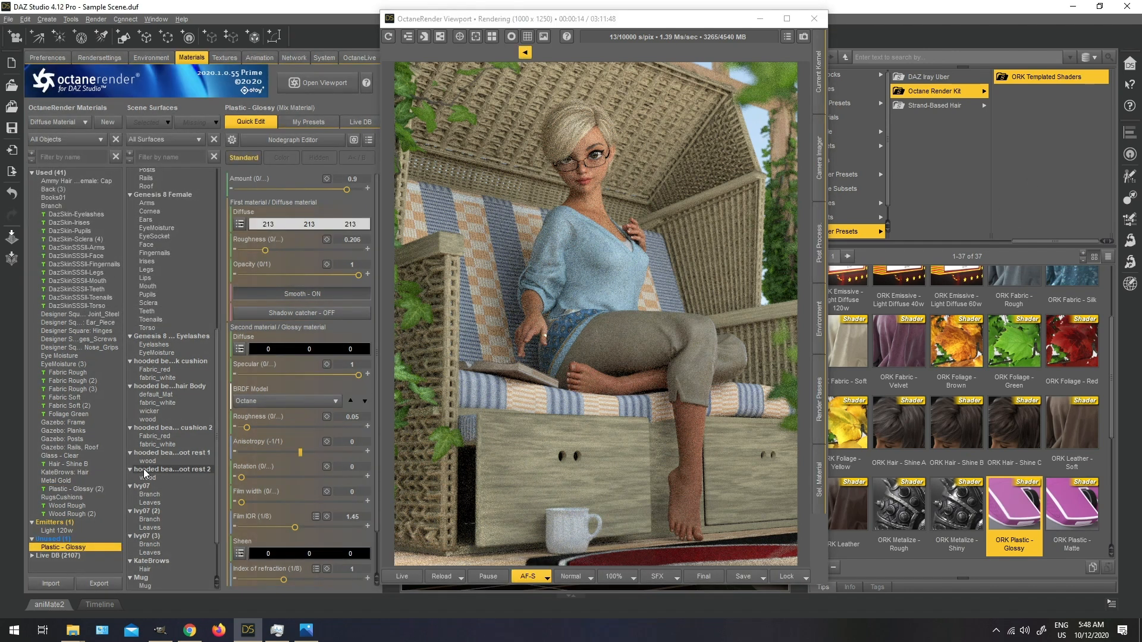
{"action": "left_click", "coordinate": [90, 490]}
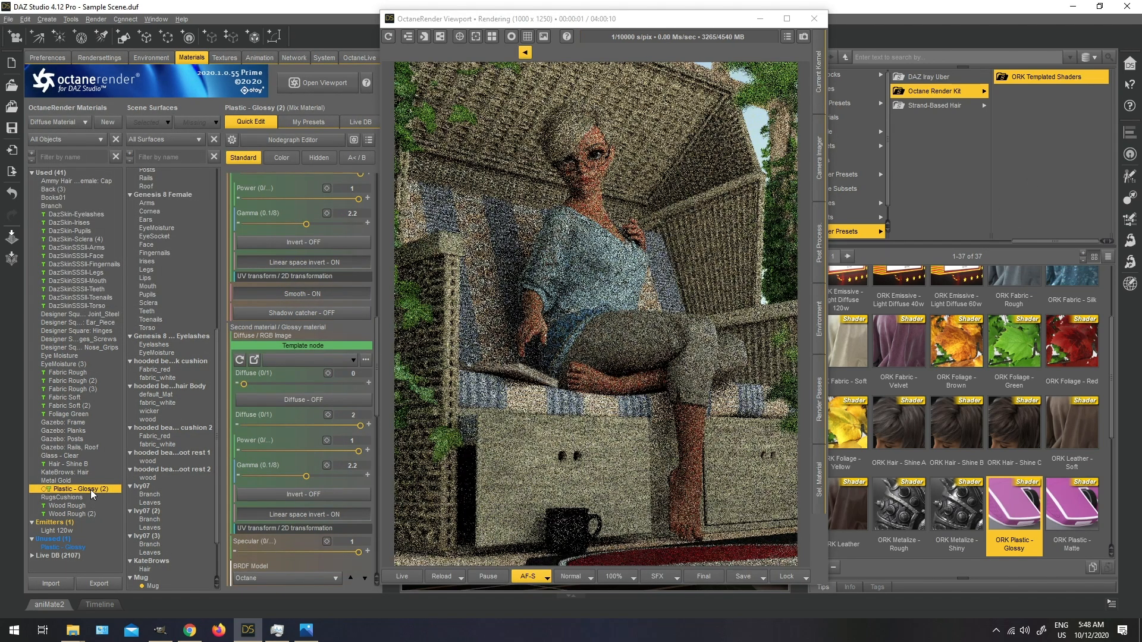
Step: Restore the coffee mug's image texture in the Plastic - Glossy (2) material and check the mug in the render
{"action": "right_click", "coordinate": [91, 490]}
{"action": "left_click", "coordinate": [278, 280]}
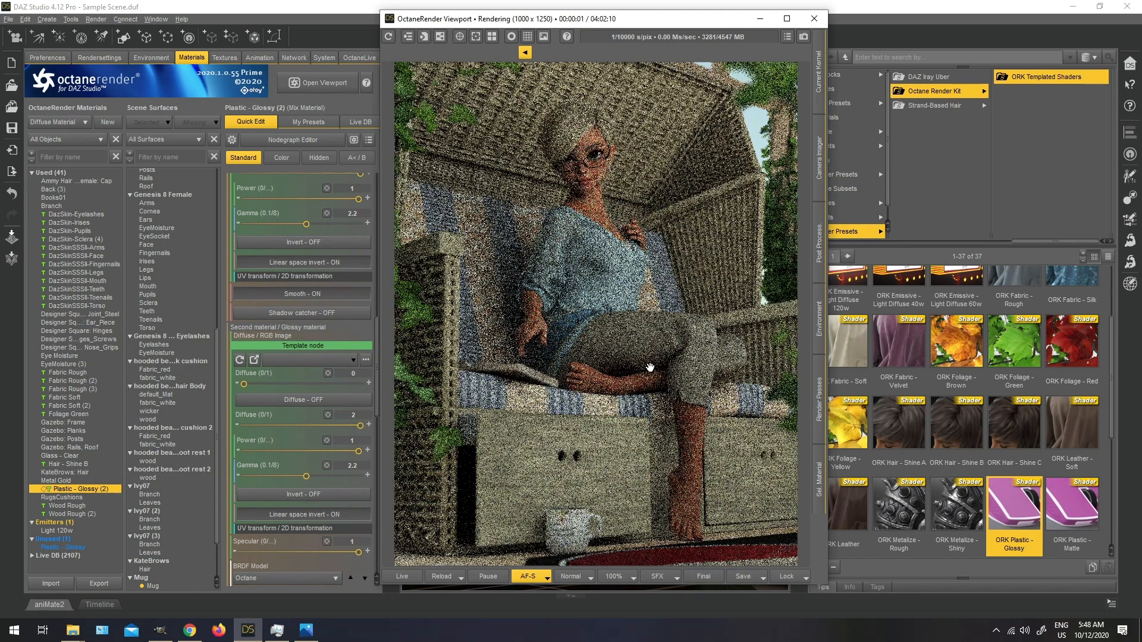
{"action": "scroll", "coordinate": [602, 487], "scroll_direction": "up", "scroll_amount": 2}
{"action": "scroll", "coordinate": [603, 488], "scroll_direction": "down", "scroll_amount": 2}
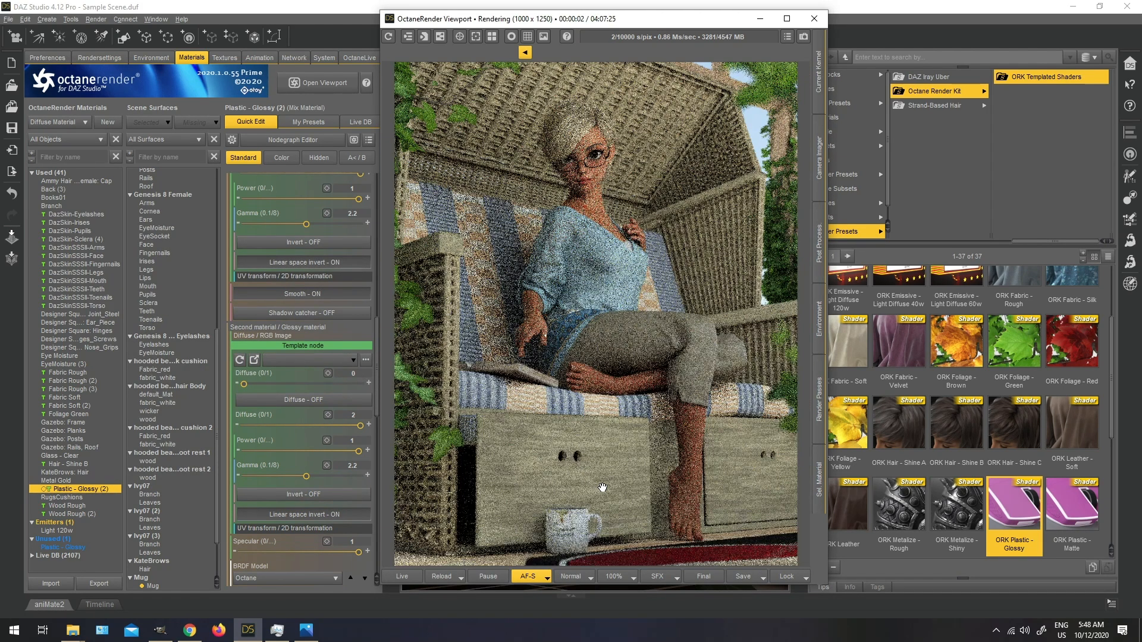
Step: Enlarge the Octane render window to inspect the whole scene, then minimize it to return to the workspace
{"action": "left_click_drag", "start_coordinate": [590, 24], "coordinate": [406, 14]}
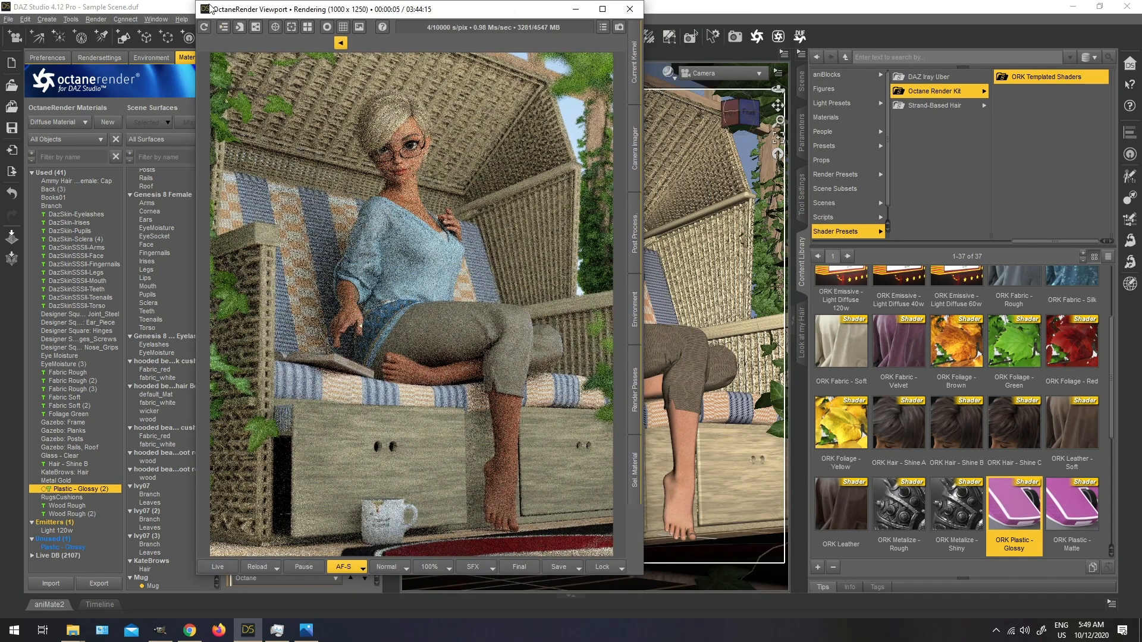
{"action": "left_click_drag", "start_coordinate": [197, 3], "coordinate": [154, 3]}
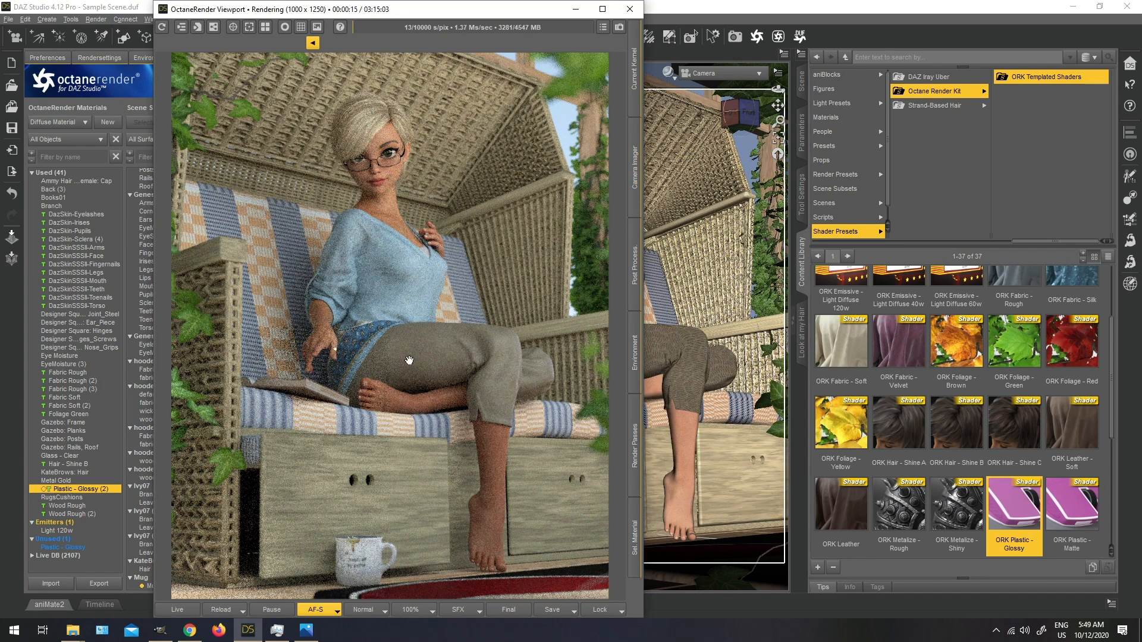
{"action": "left_click_drag", "start_coordinate": [520, 12], "coordinate": [676, 11]}
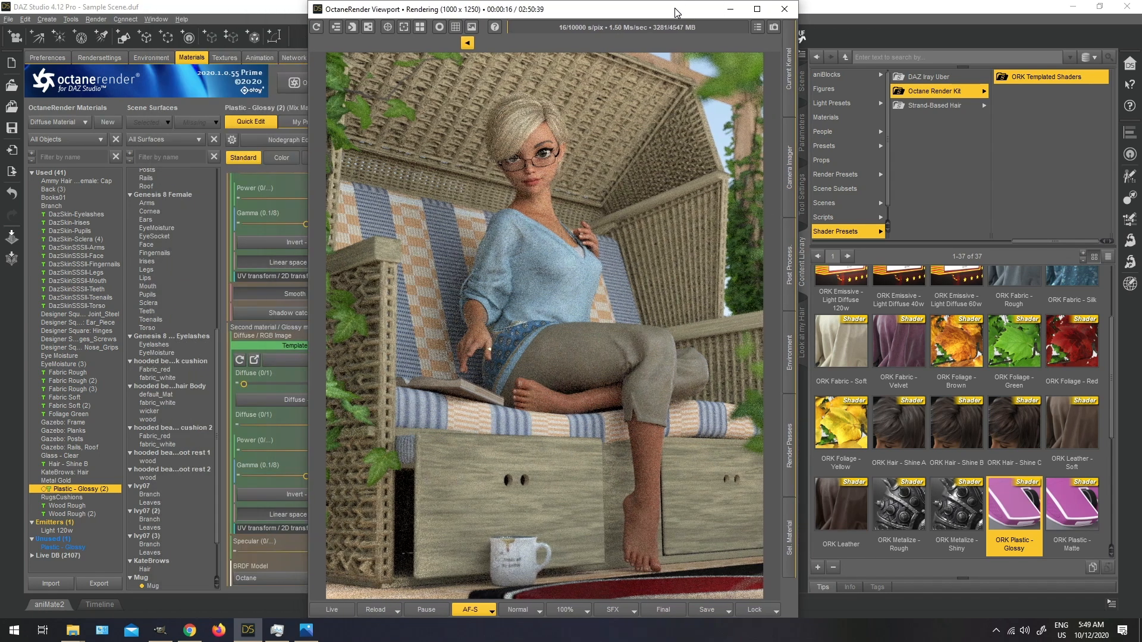
{"action": "left_click", "coordinate": [731, 10]}
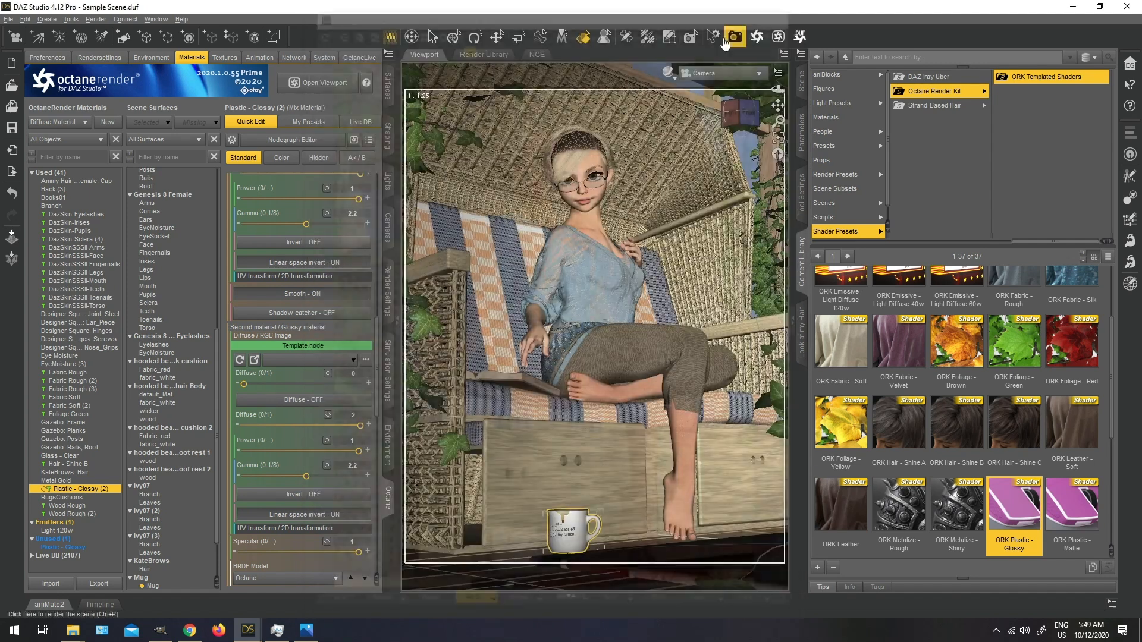
Step: Switch the scene to Perspective View, frame the glasses on the figure's face closely and select their Arms surface
{"action": "left_click", "coordinate": [702, 74]}
{"action": "left_click", "coordinate": [701, 79]}
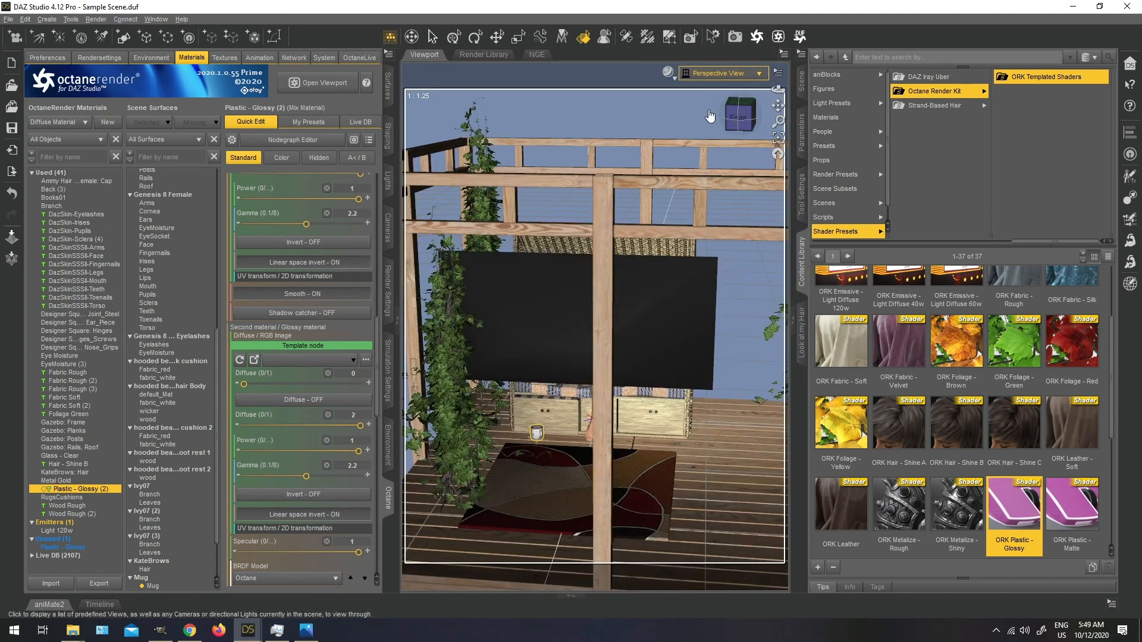
{"action": "scroll", "coordinate": [704, 156], "scroll_direction": "up", "scroll_amount": 5}
{"action": "scroll", "coordinate": [704, 156], "scroll_direction": "up", "scroll_amount": 5}
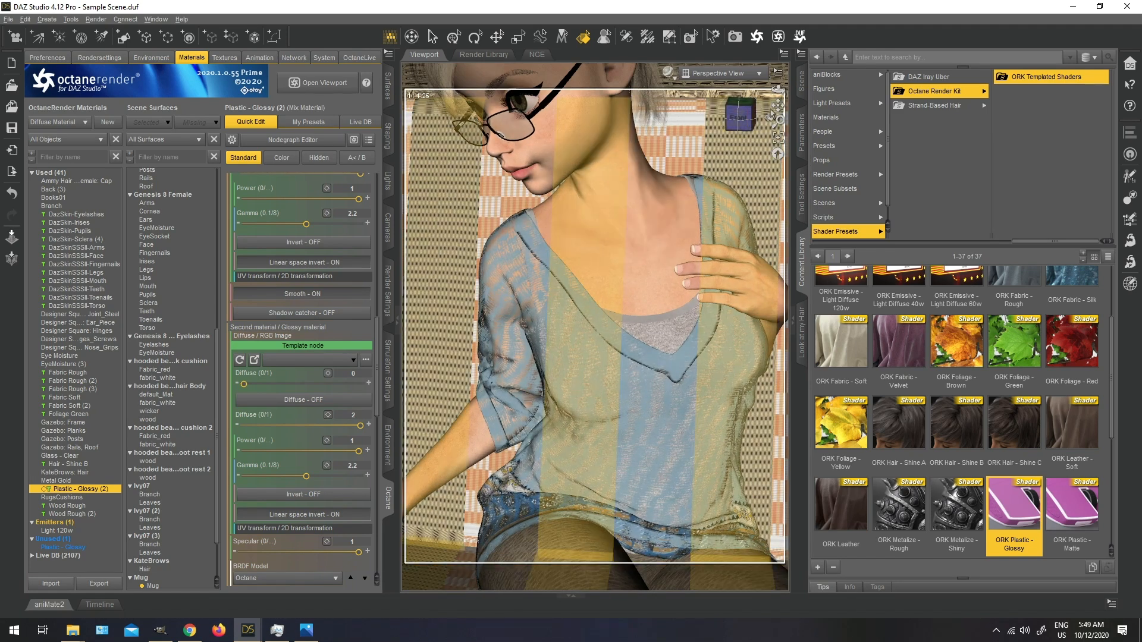
{"action": "left_click_drag", "start_coordinate": [777, 106], "coordinate": [828, 206]}
{"action": "left_click_drag", "start_coordinate": [757, 119], "coordinate": [723, 193]}
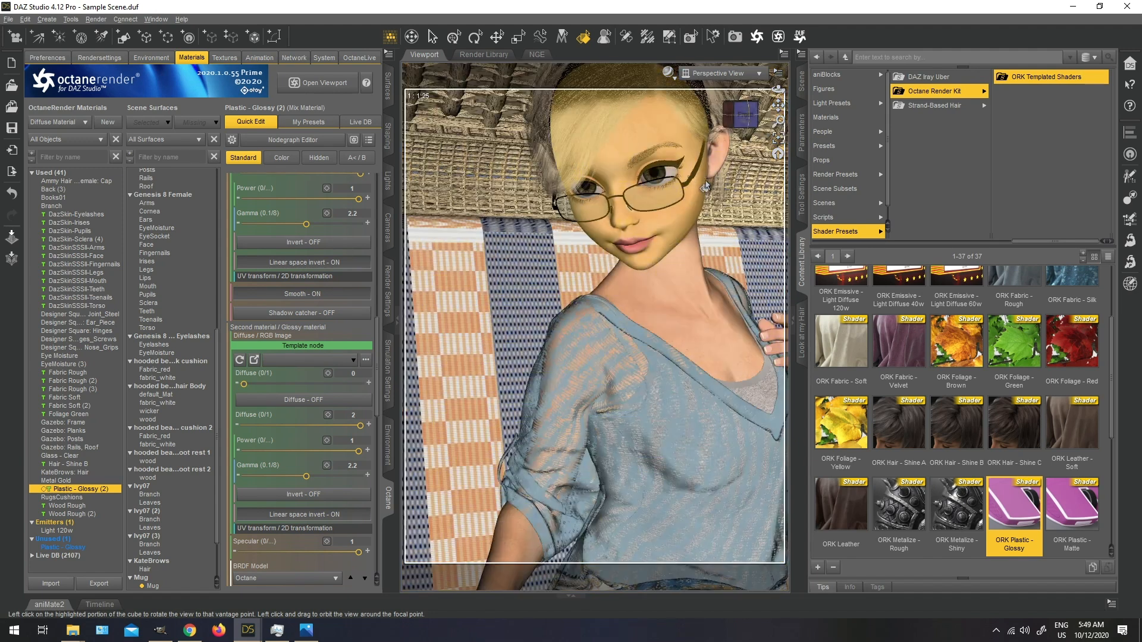
{"action": "left_click", "coordinate": [702, 181]}
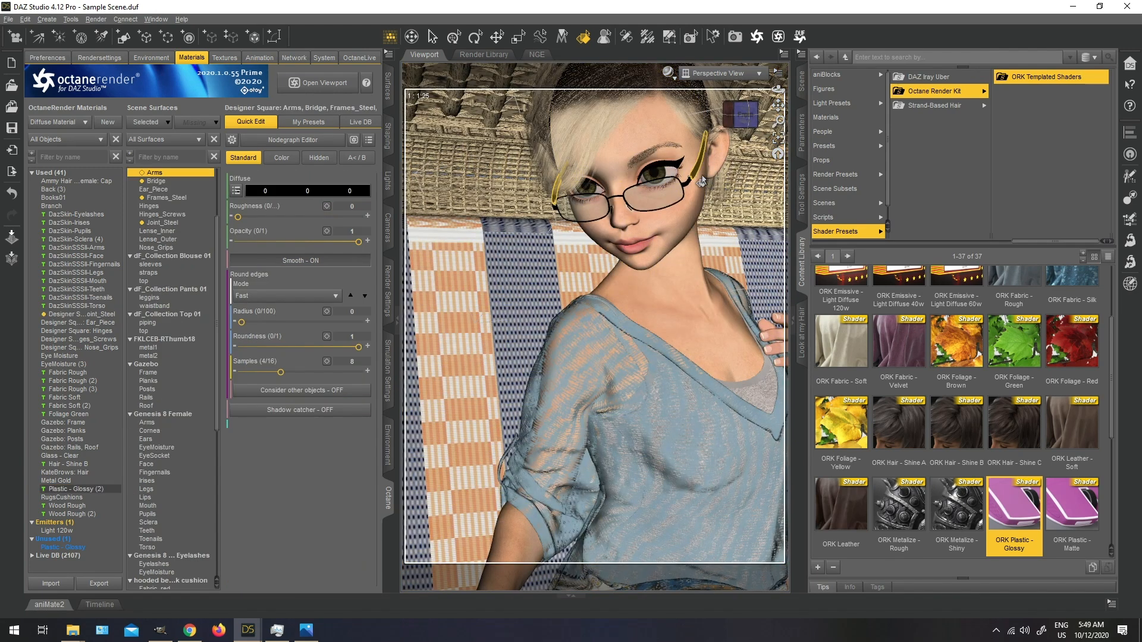
{"action": "scroll", "coordinate": [171, 223], "scroll_direction": "up", "scroll_amount": 1}
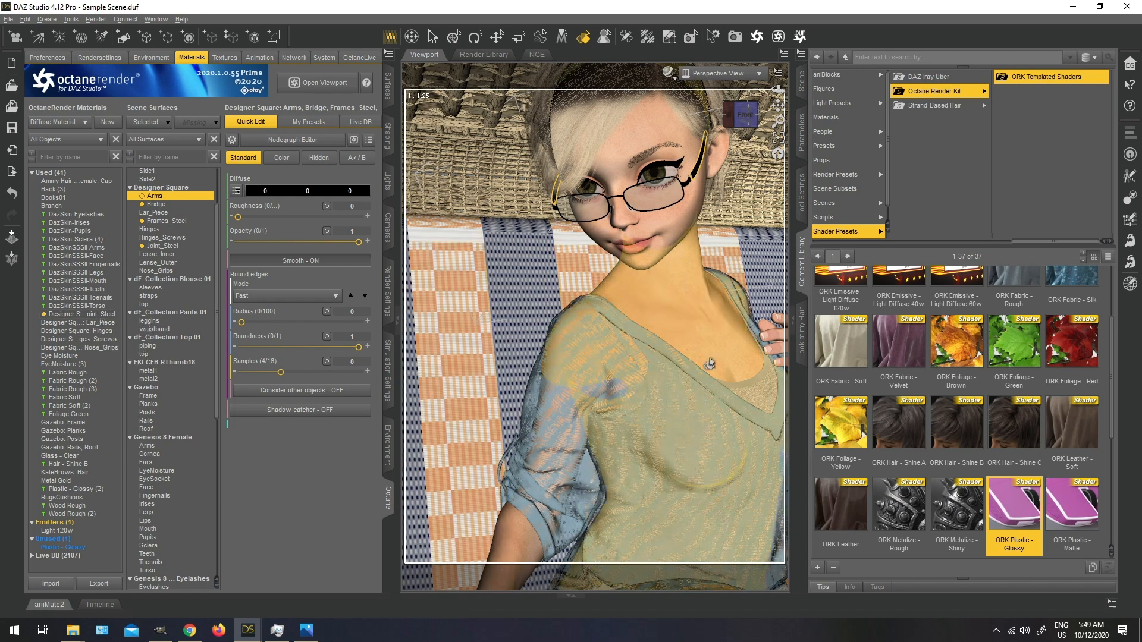
Step: Apply the ORK Metal - Silver shader from the Octane Render Kit presets to the glasses' Arms surface
{"action": "left_click", "coordinate": [936, 94]}
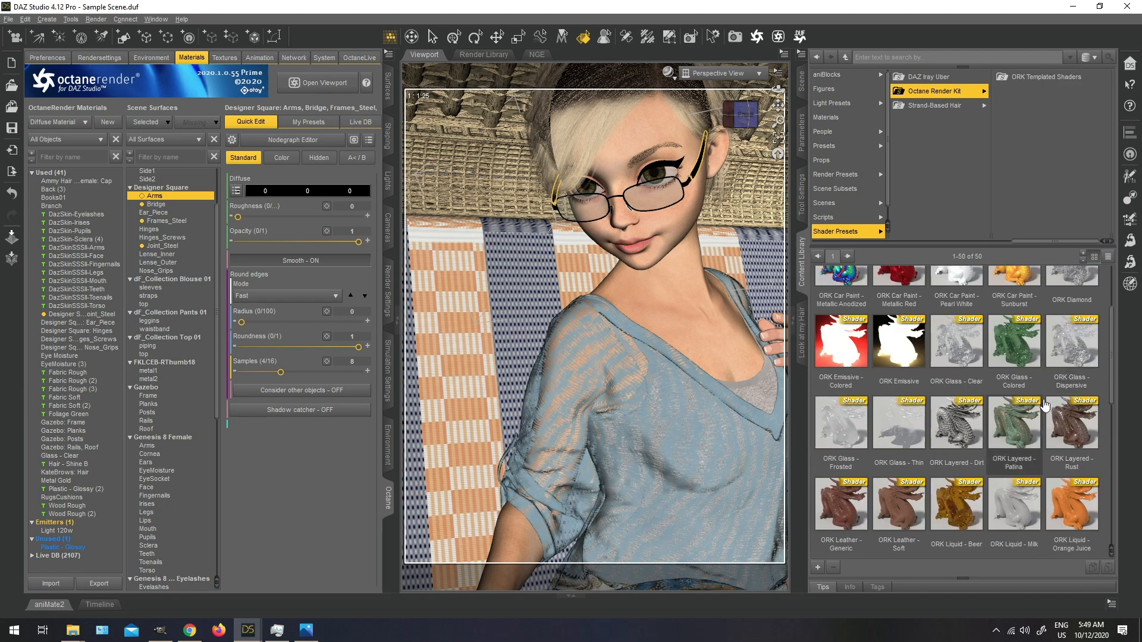
{"action": "scroll", "coordinate": [1093, 427], "scroll_direction": "down", "scroll_amount": 5}
{"action": "scroll", "coordinate": [1093, 427], "scroll_direction": "up", "scroll_amount": 3}
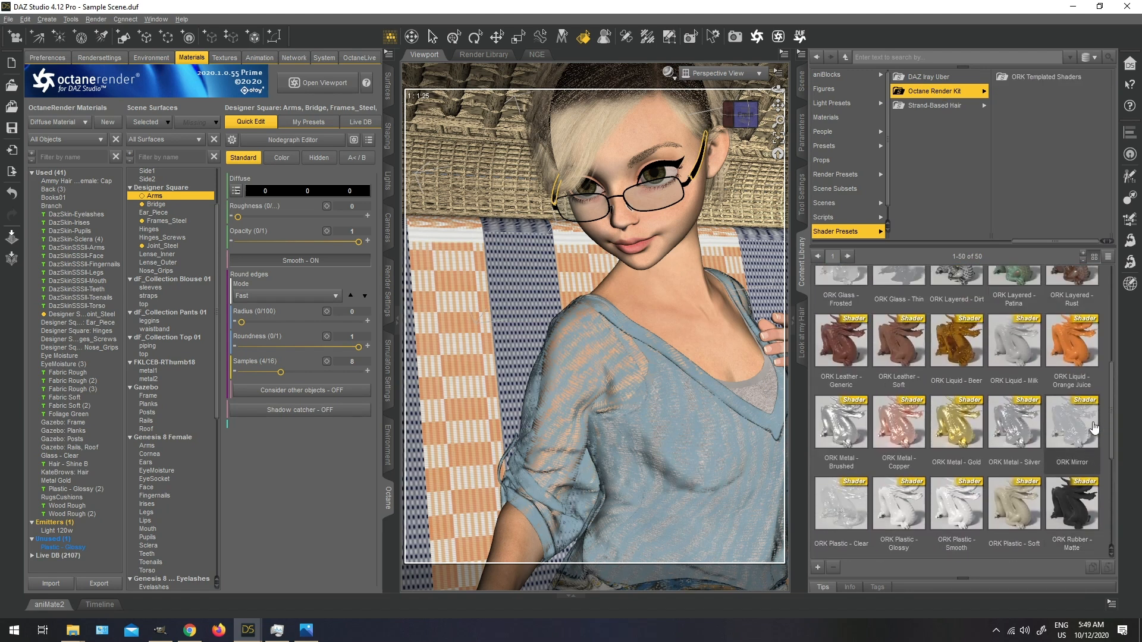
{"action": "scroll", "coordinate": [1115, 402], "scroll_direction": "up", "scroll_amount": 1}
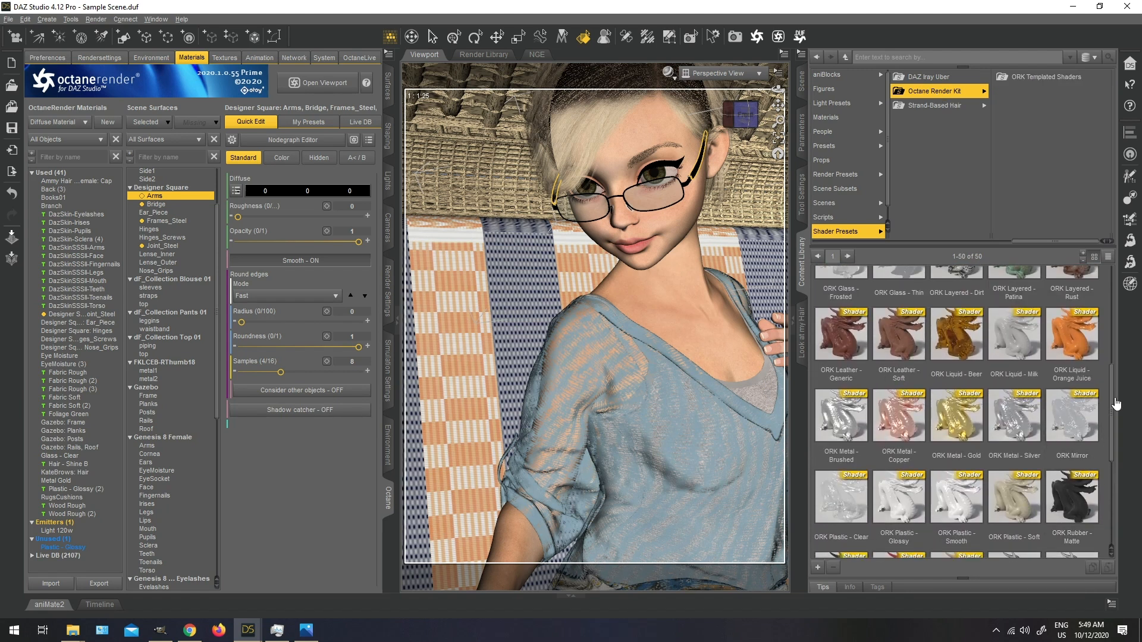
{"action": "double_click", "coordinate": [1018, 502]}
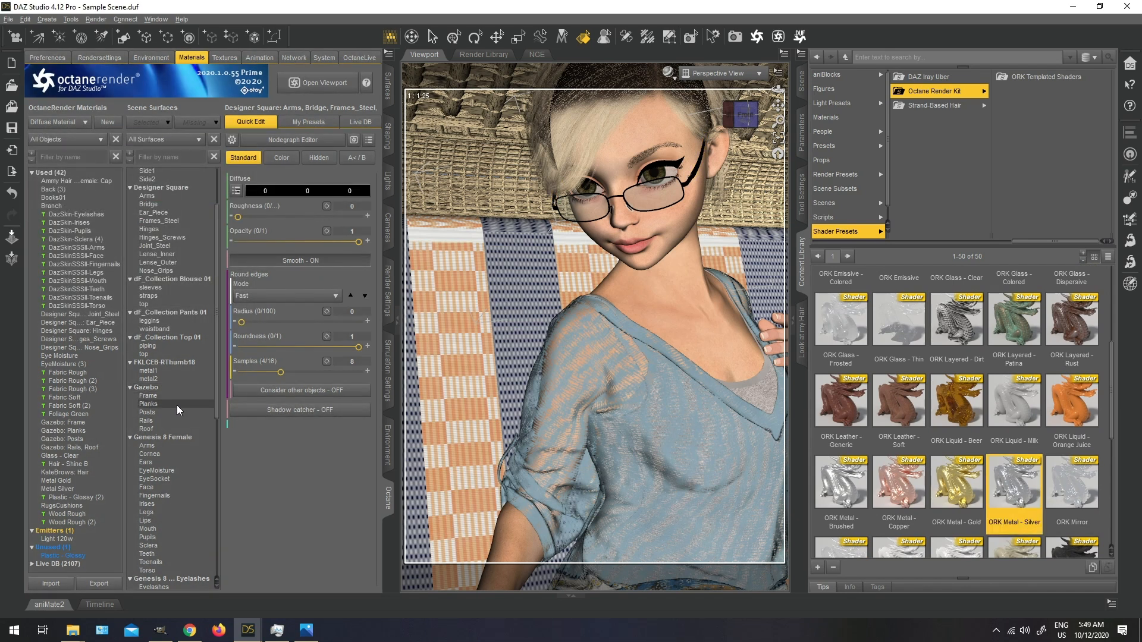
Step: Replace the glasses' Designer Square steel material on the bridge, frame and joints with Metal Silver, then open the Octane render beside the material settings
{"action": "left_click", "coordinate": [65, 489]}
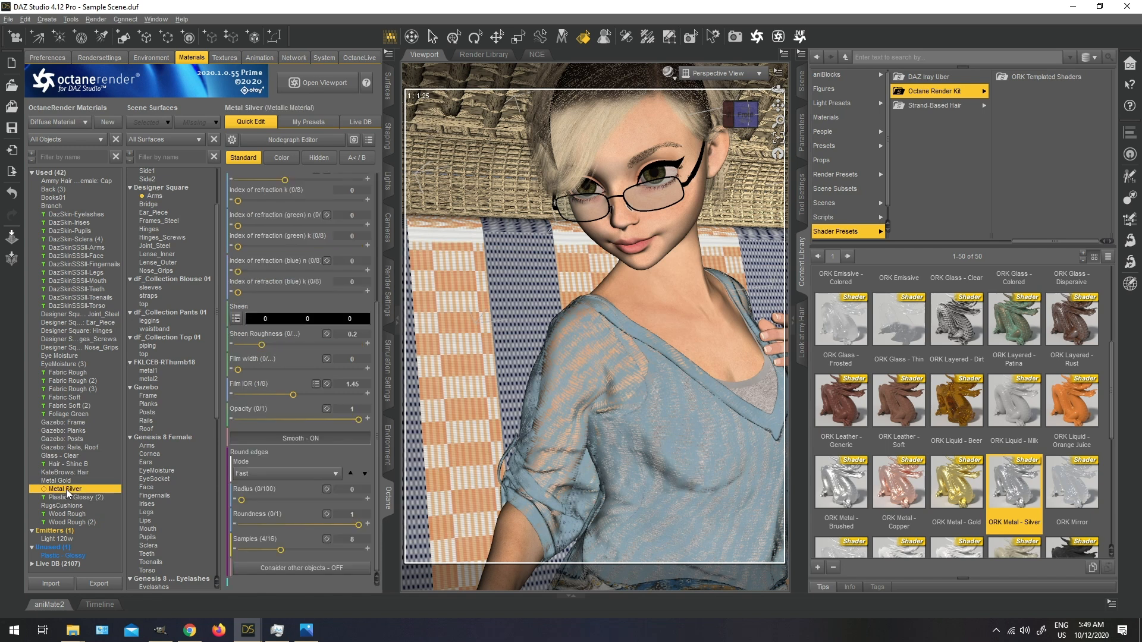
{"action": "left_click_drag", "start_coordinate": [67, 492], "coordinate": [84, 314]}
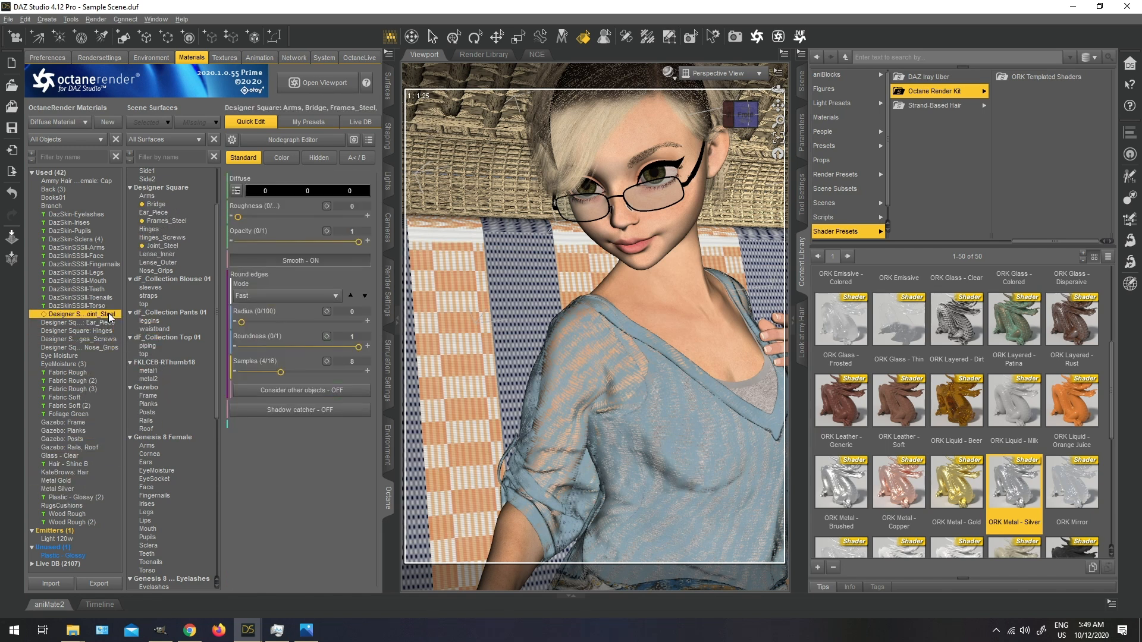
{"action": "left_click", "coordinate": [314, 84]}
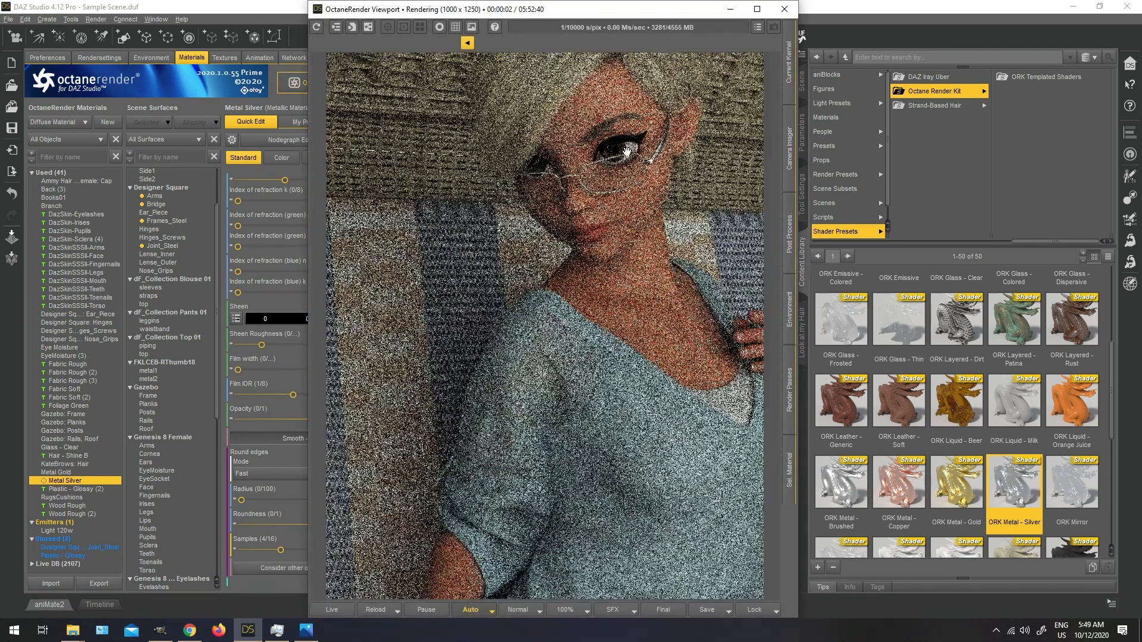
{"action": "left_click_drag", "start_coordinate": [598, 10], "coordinate": [840, 9]}
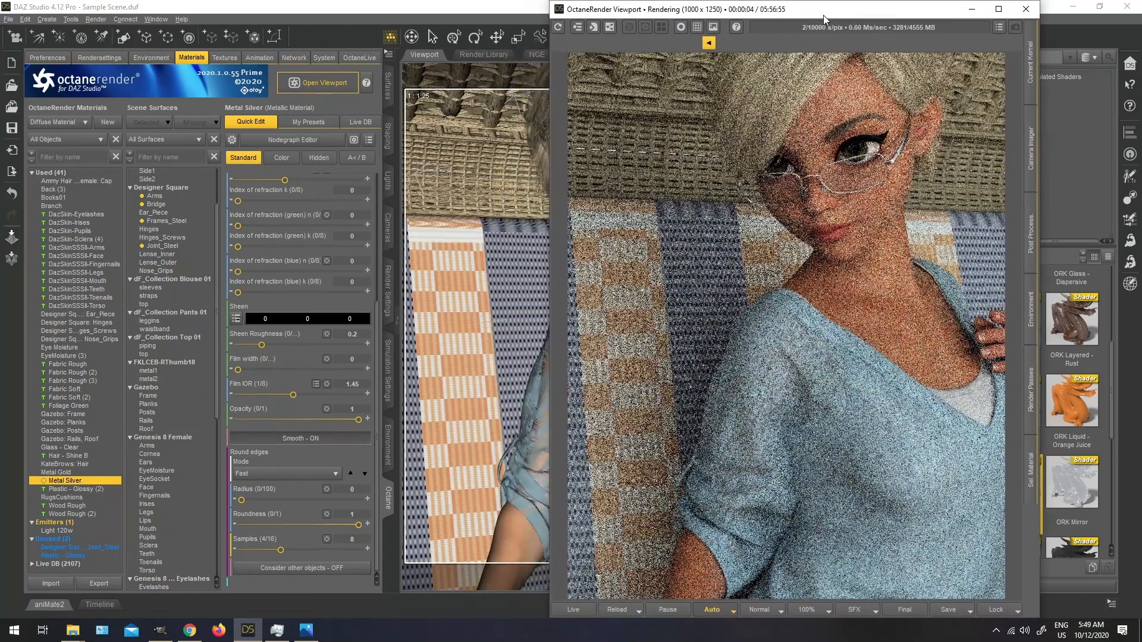
Step: Darken the Metal Silver material by setting its diffuse color to 6, 6, 6 and its specular color to 84, 84, 84
{"action": "scroll", "coordinate": [288, 274], "scroll_direction": "up", "scroll_amount": 3}
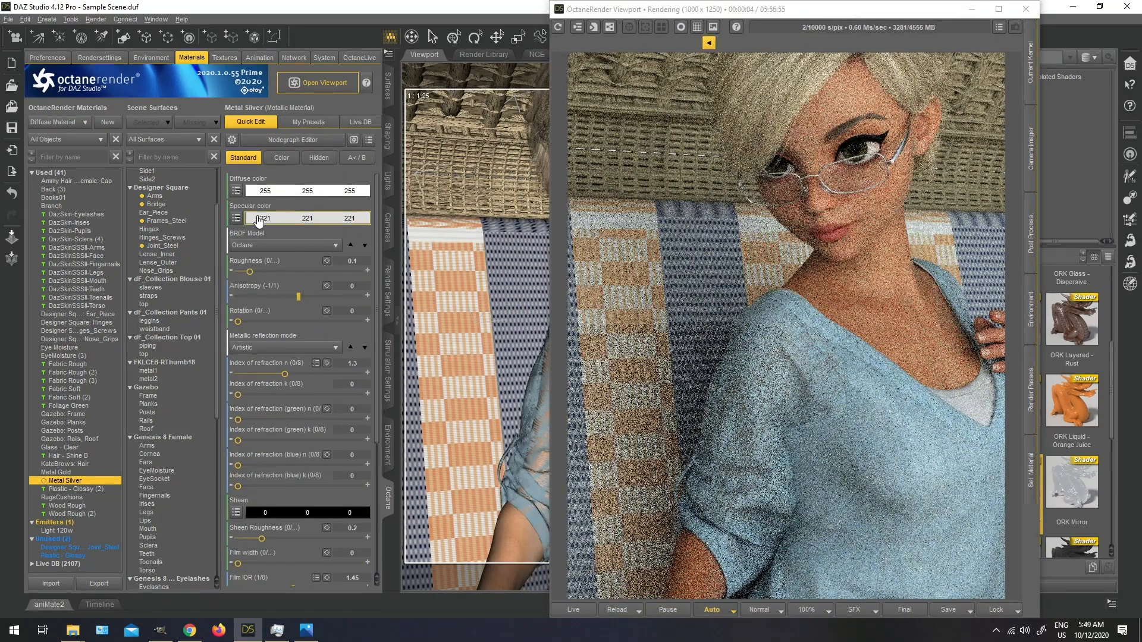
{"action": "left_click", "coordinate": [260, 192]}
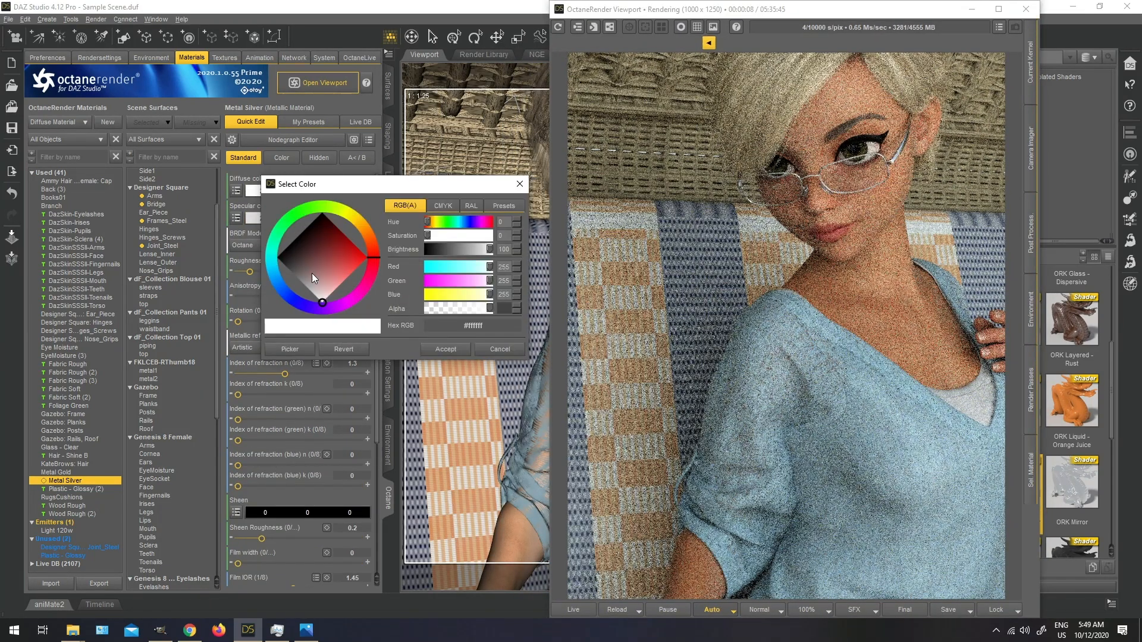
{"action": "left_click_drag", "start_coordinate": [313, 276], "coordinate": [266, 274]}
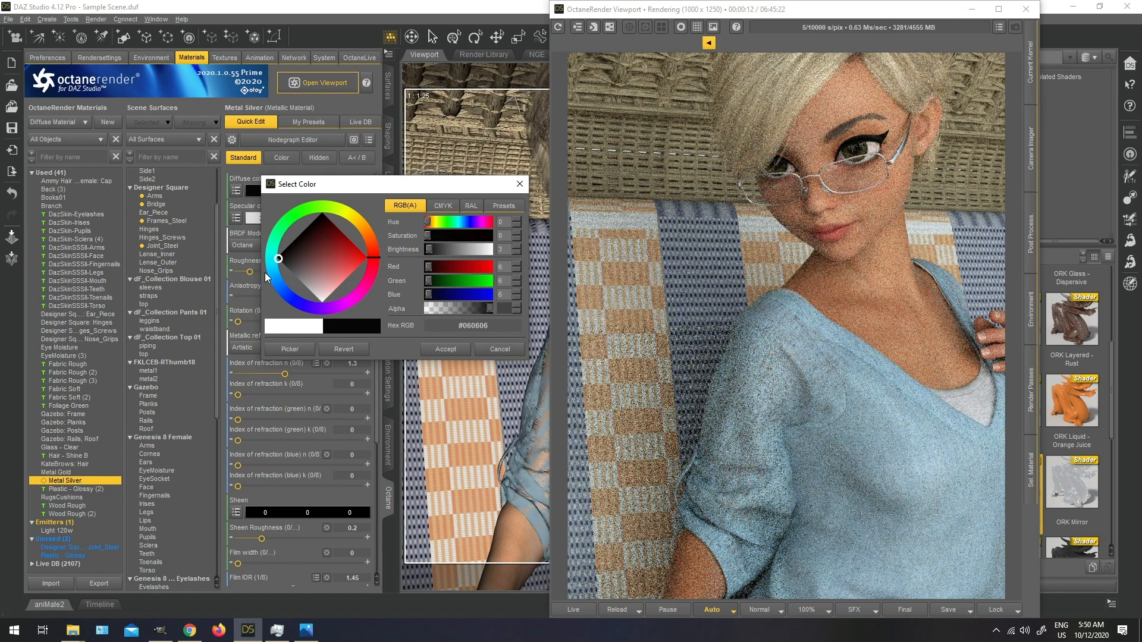
{"action": "left_click", "coordinate": [445, 349]}
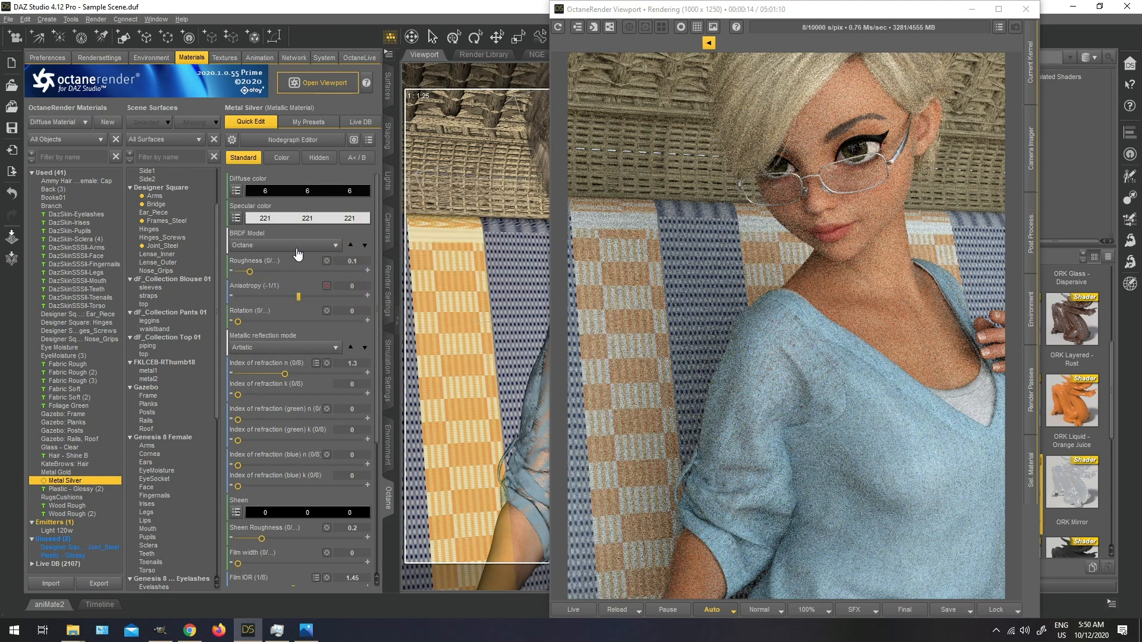
{"action": "left_click", "coordinate": [256, 221]}
{"action": "left_click_drag", "start_coordinate": [296, 297], "coordinate": [287, 307]}
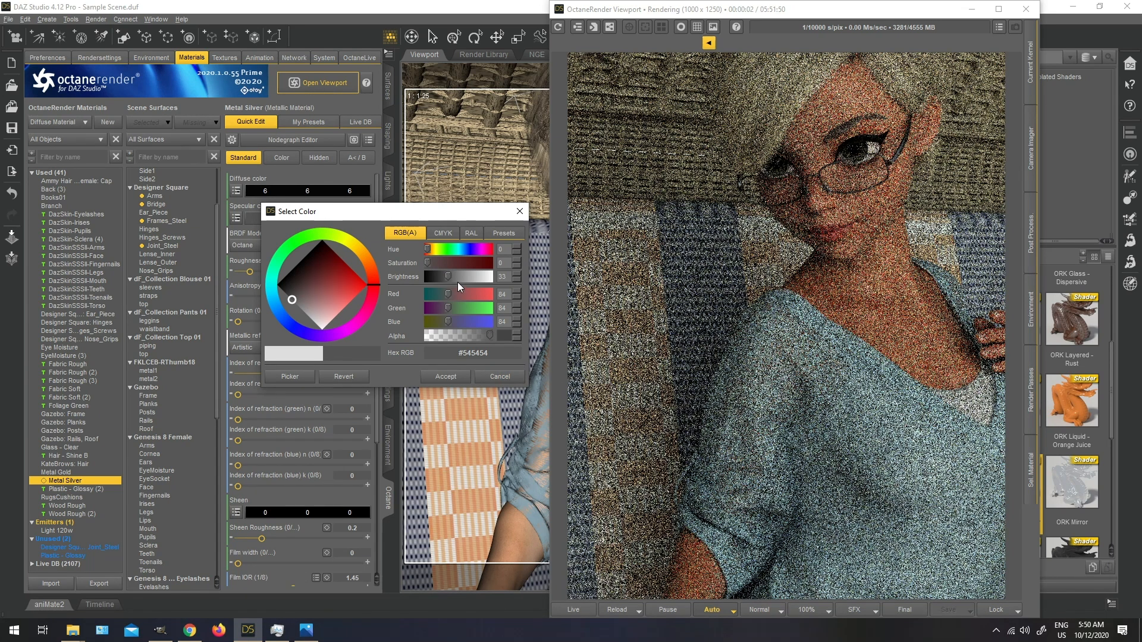
{"action": "left_click", "coordinate": [447, 378]}
Step: Select the KateBrows eyebrow hair material and set its specular color to 116, 116, 116 and its roughness to 0.175
{"action": "left_click_drag", "start_coordinate": [884, 20], "coordinate": [727, 210]}
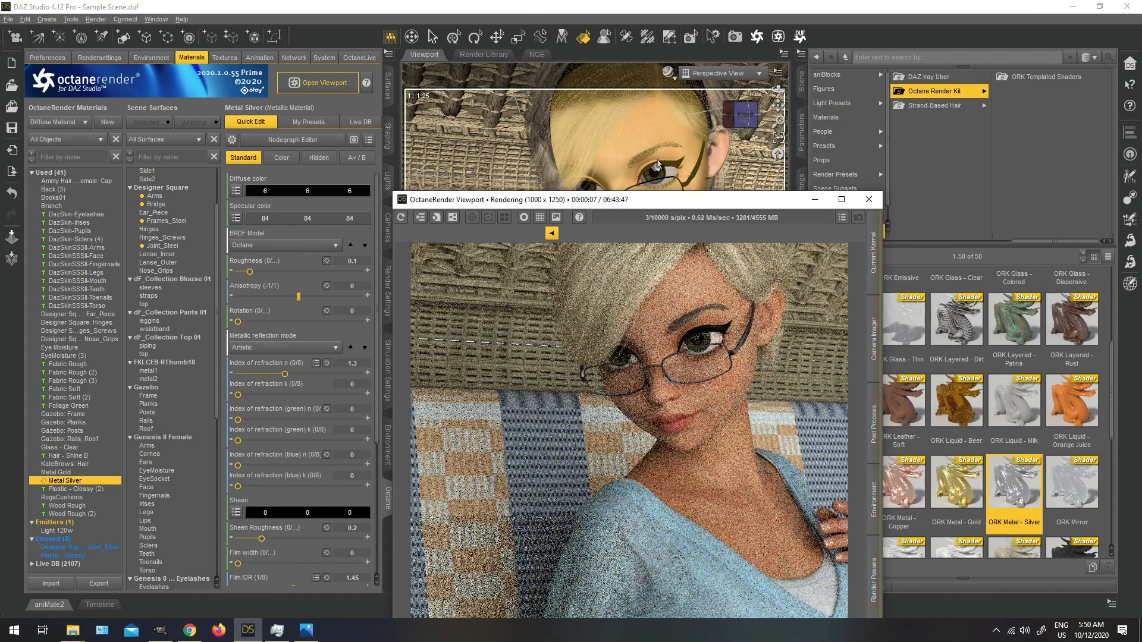
{"action": "left_click", "coordinate": [656, 164]}
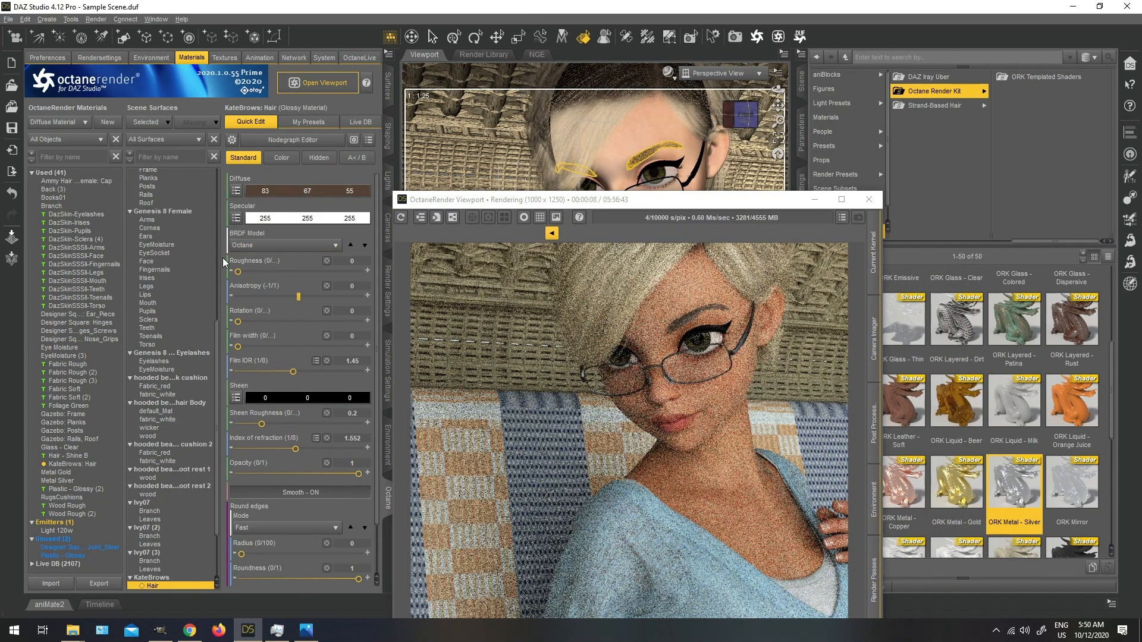
{"action": "scroll", "coordinate": [195, 272], "scroll_direction": "down", "scroll_amount": 3}
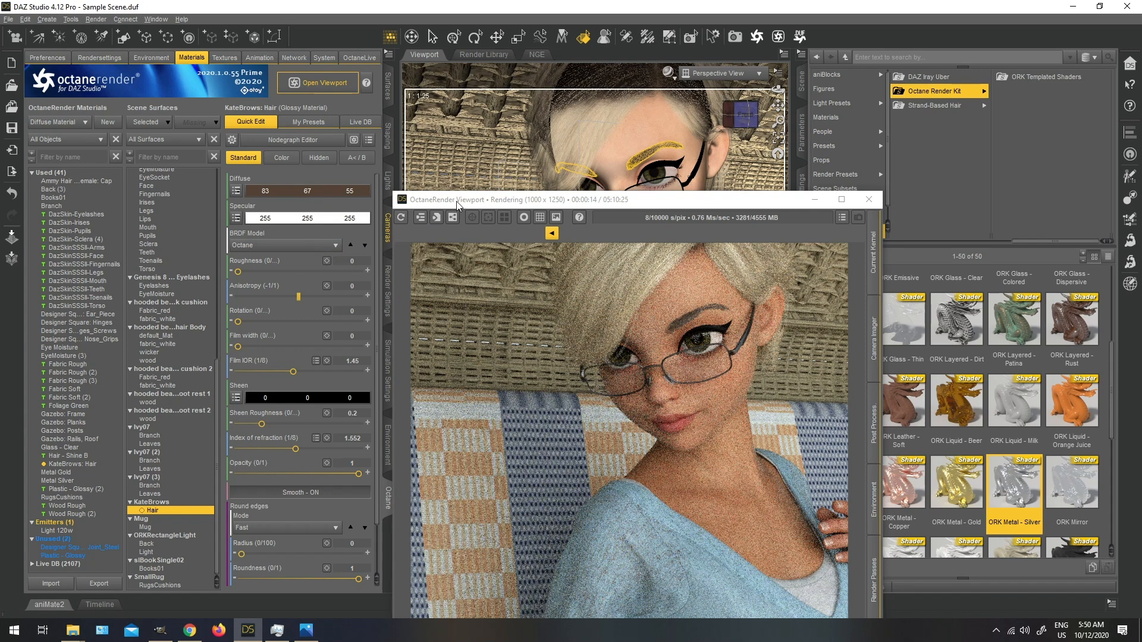
{"action": "left_click", "coordinate": [253, 218]}
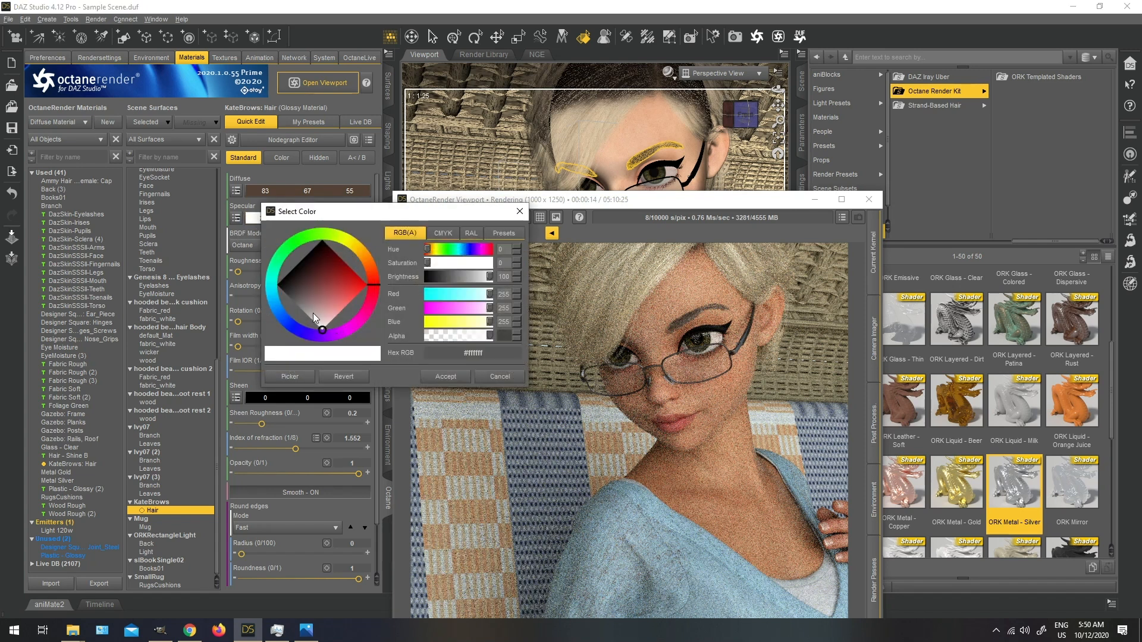
{"action": "left_click_drag", "start_coordinate": [315, 317], "coordinate": [290, 313]}
{"action": "left_click", "coordinate": [445, 376]}
{"action": "left_click_drag", "start_coordinate": [238, 272], "coordinate": [261, 271]}
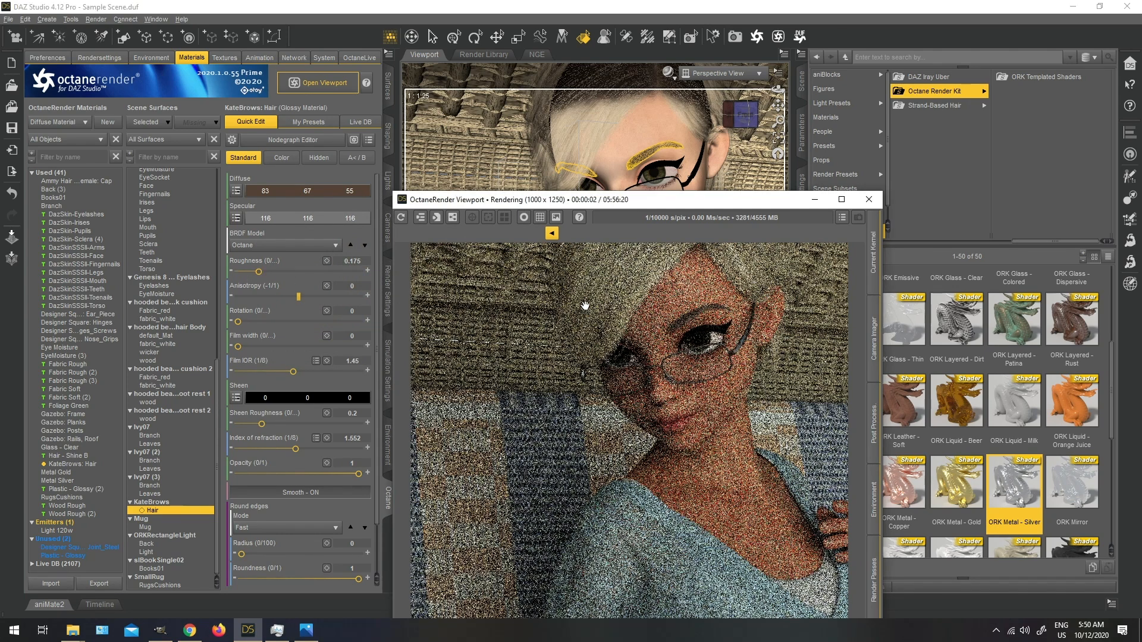
Step: Check the glasses and eyebrows in the render, switch back to the Camera view to inspect the full scene, and minimize the render
{"action": "scroll", "coordinate": [666, 330], "scroll_direction": "up", "scroll_amount": 1}
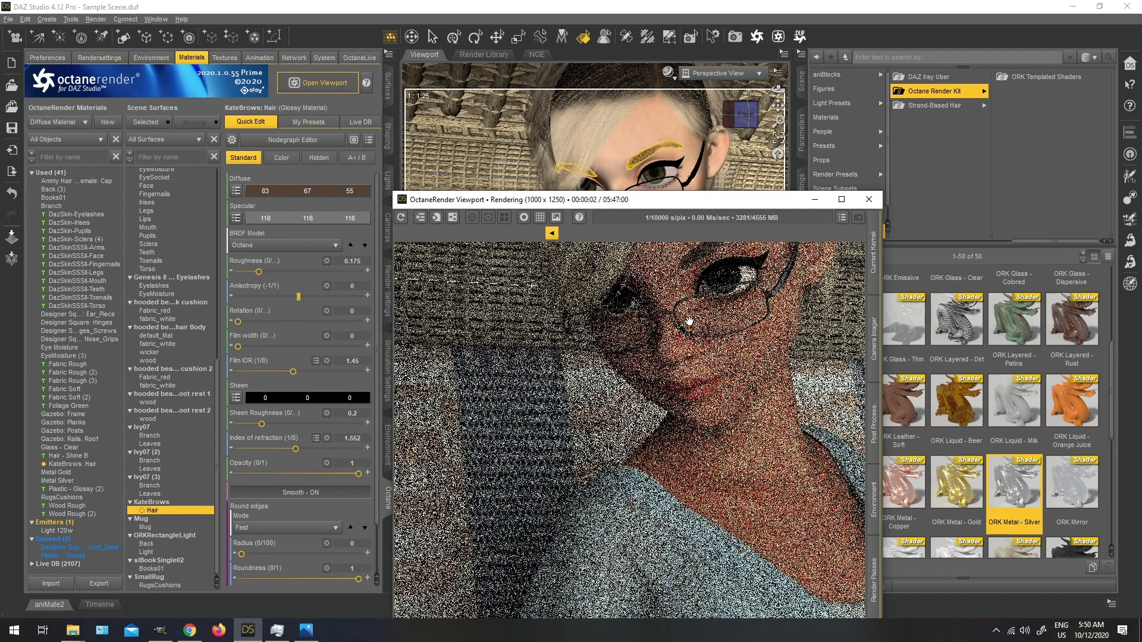
{"action": "scroll", "coordinate": [737, 314], "scroll_direction": "down", "scroll_amount": 1}
{"action": "left_click", "coordinate": [718, 73]}
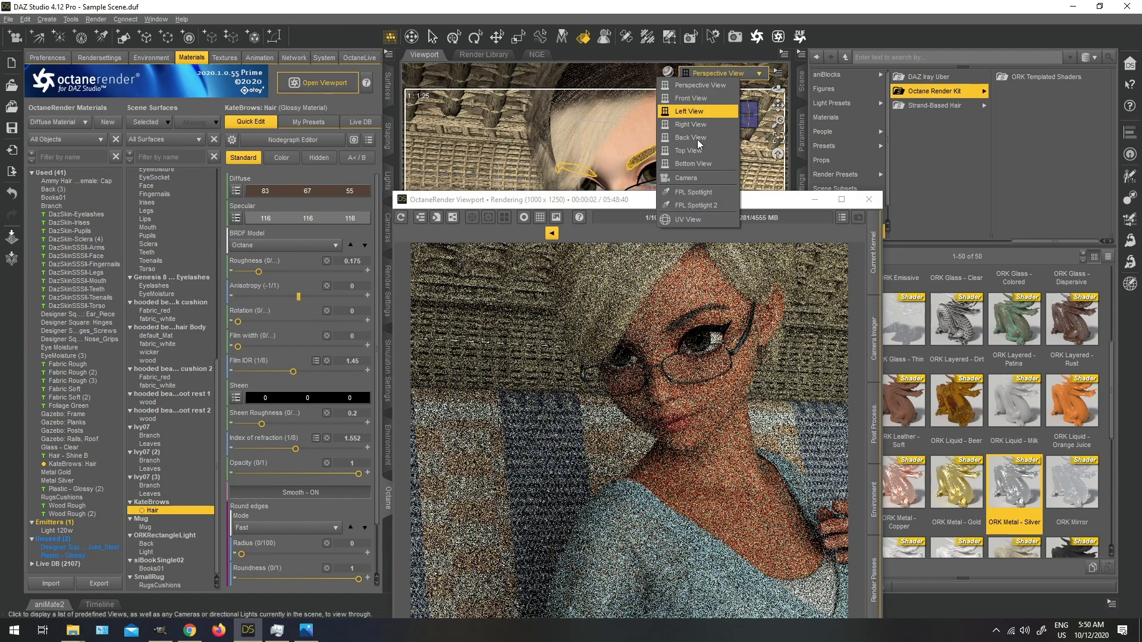
{"action": "left_click", "coordinate": [689, 178]}
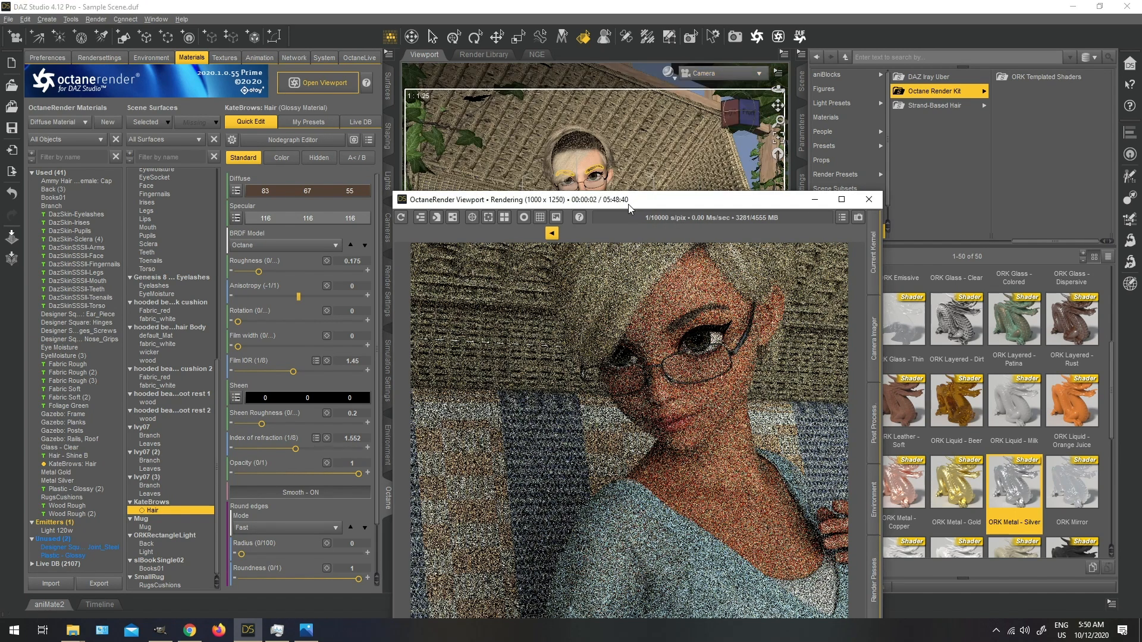
{"action": "left_click_drag", "start_coordinate": [628, 205], "coordinate": [462, 64]}
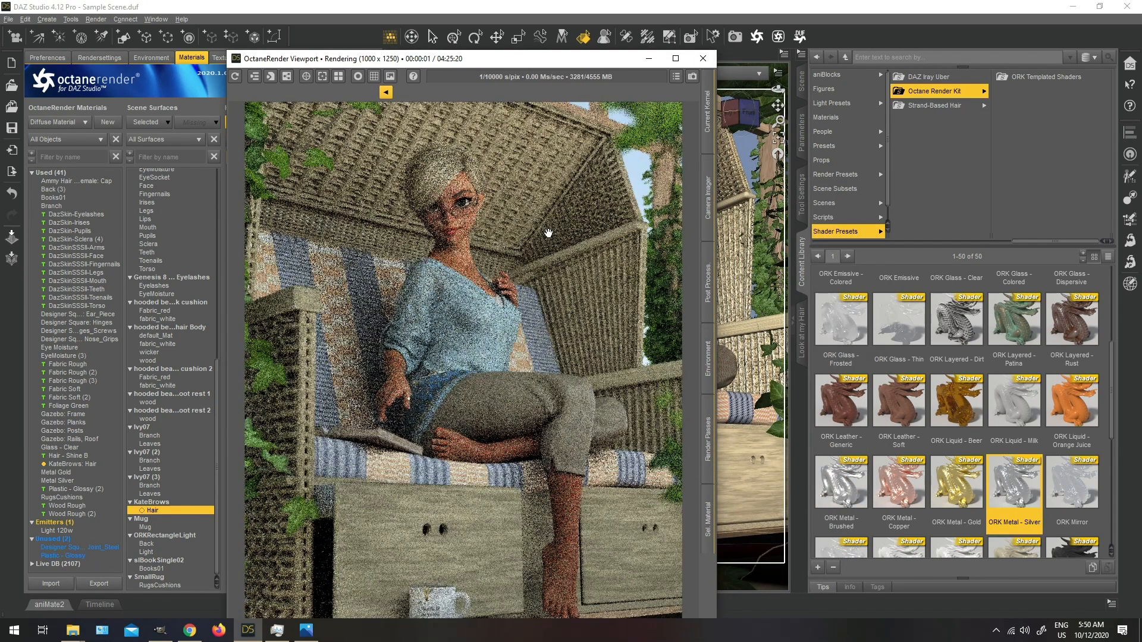
{"action": "left_click_drag", "start_coordinate": [527, 58], "coordinate": [663, 46]}
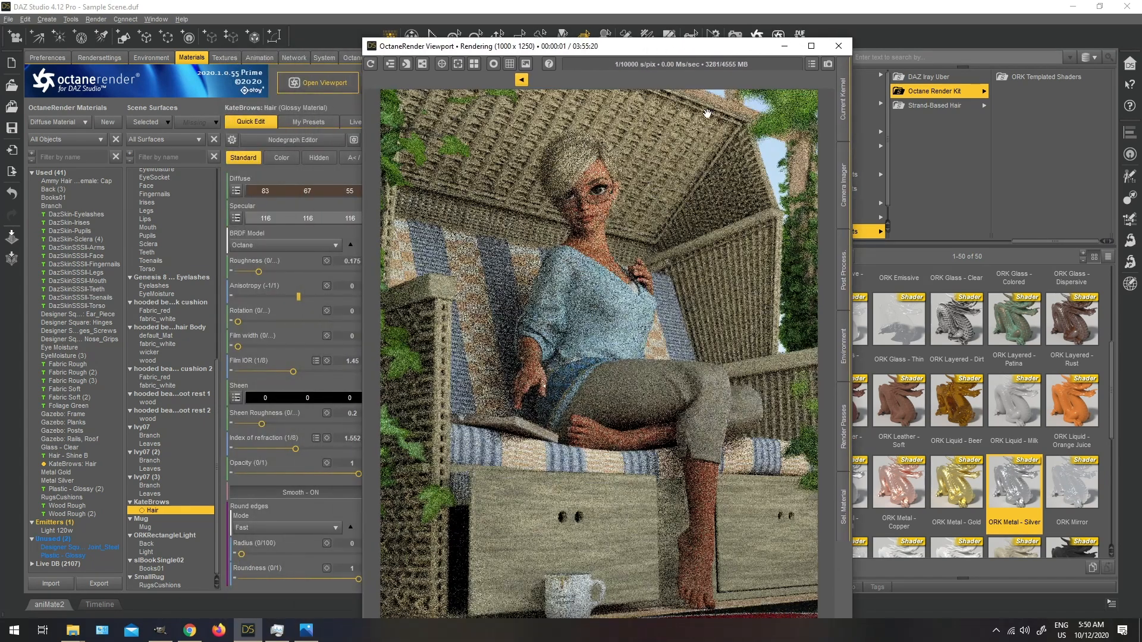
{"action": "left_click", "coordinate": [784, 51]}
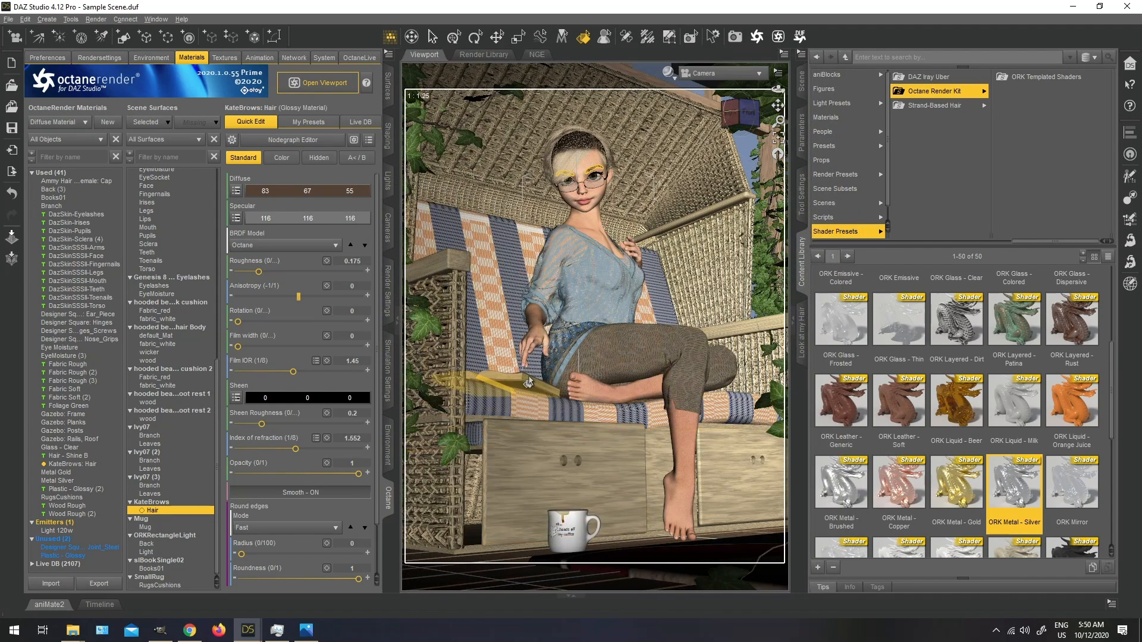
Step: Select the book's Books01 surface and apply the ORK Plastic - Matte preset from the ORK Templated Shaders
{"action": "left_click", "coordinate": [528, 383]}
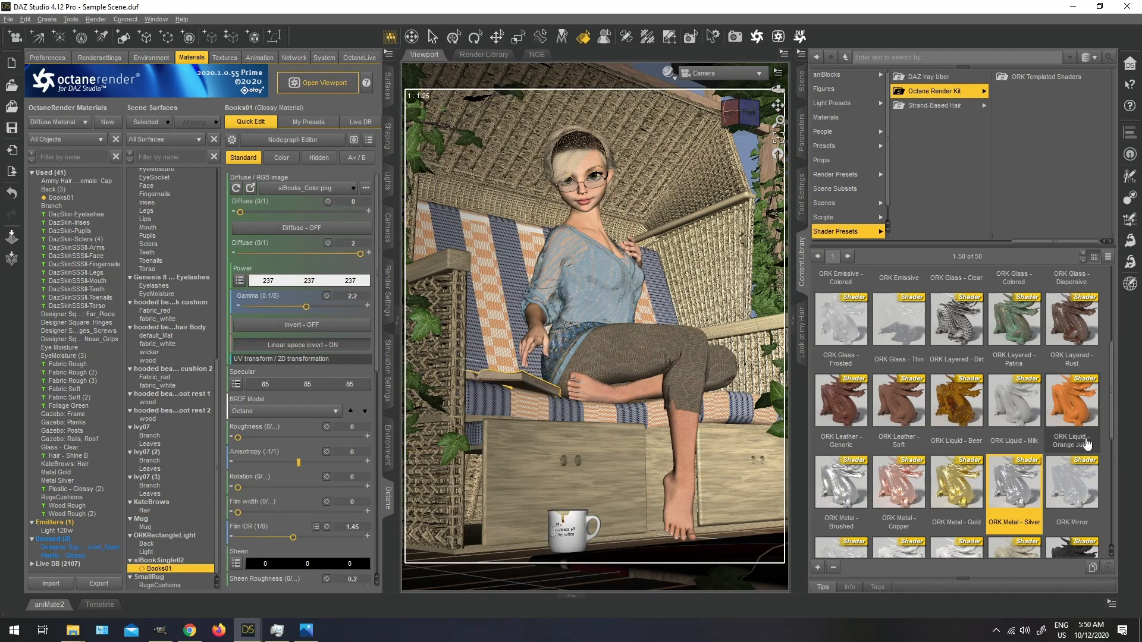
{"action": "scroll", "coordinate": [1064, 451], "scroll_direction": "down", "scroll_amount": 3}
{"action": "scroll", "coordinate": [1064, 452], "scroll_direction": "down", "scroll_amount": 1}
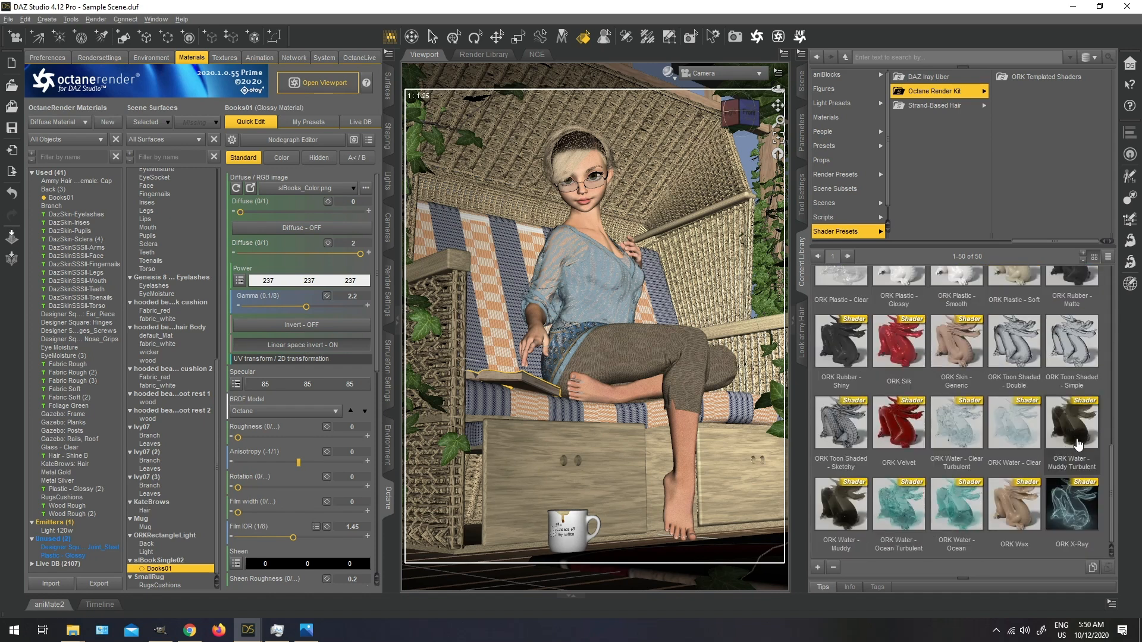
{"action": "scroll", "coordinate": [1117, 474], "scroll_direction": "up", "scroll_amount": 6}
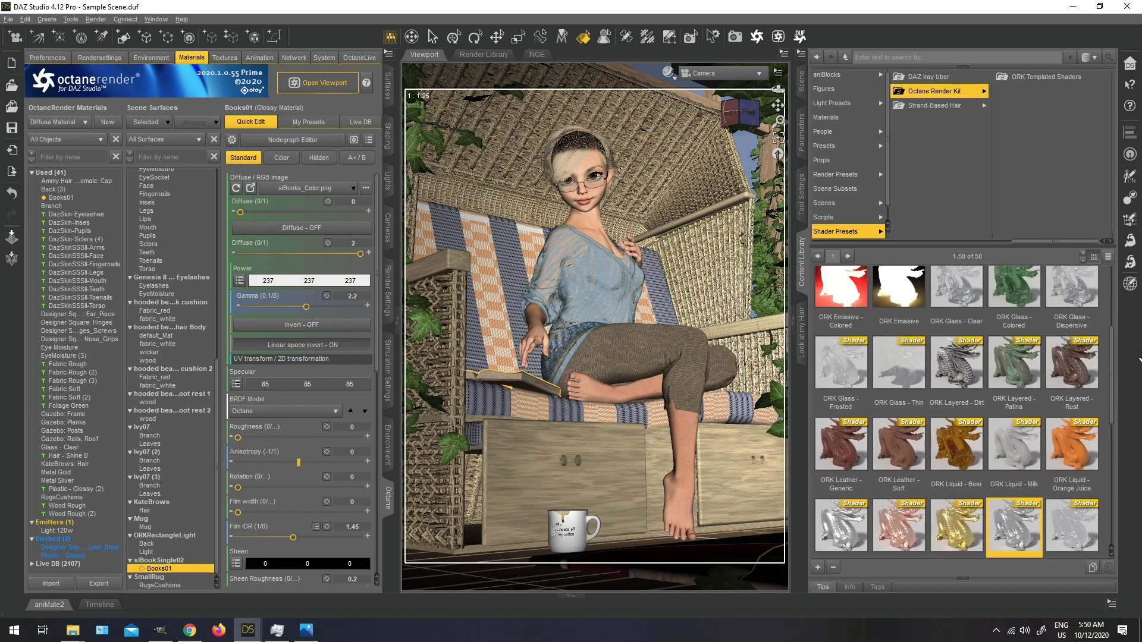
{"action": "scroll", "coordinate": [1114, 502], "scroll_direction": "down", "scroll_amount": 7}
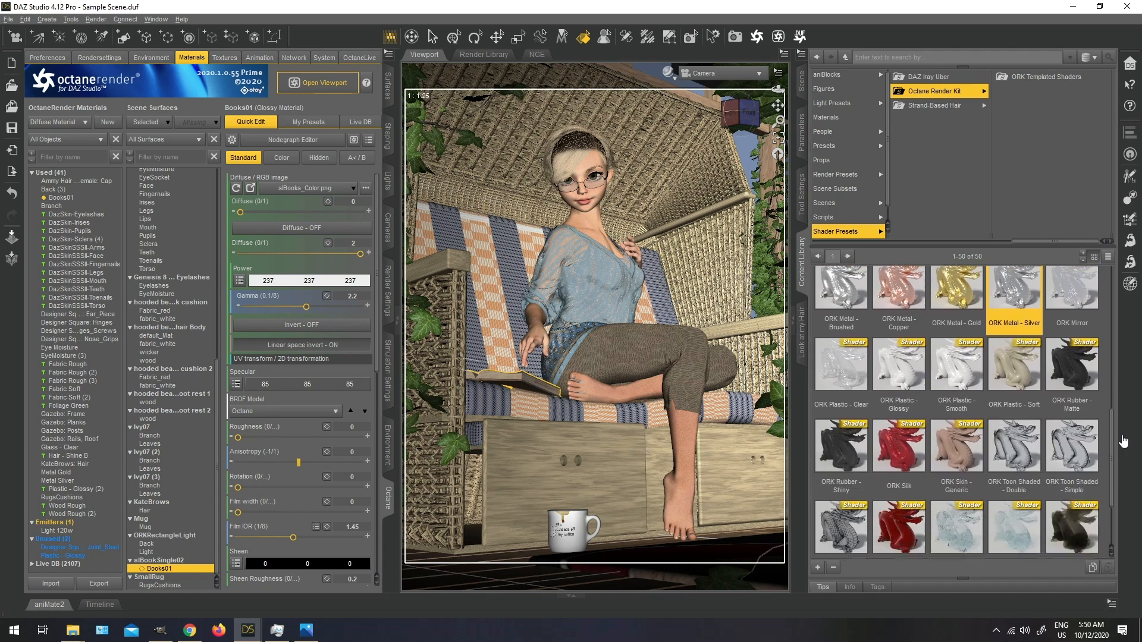
{"action": "left_click_drag", "start_coordinate": [1114, 471], "coordinate": [1113, 437]}
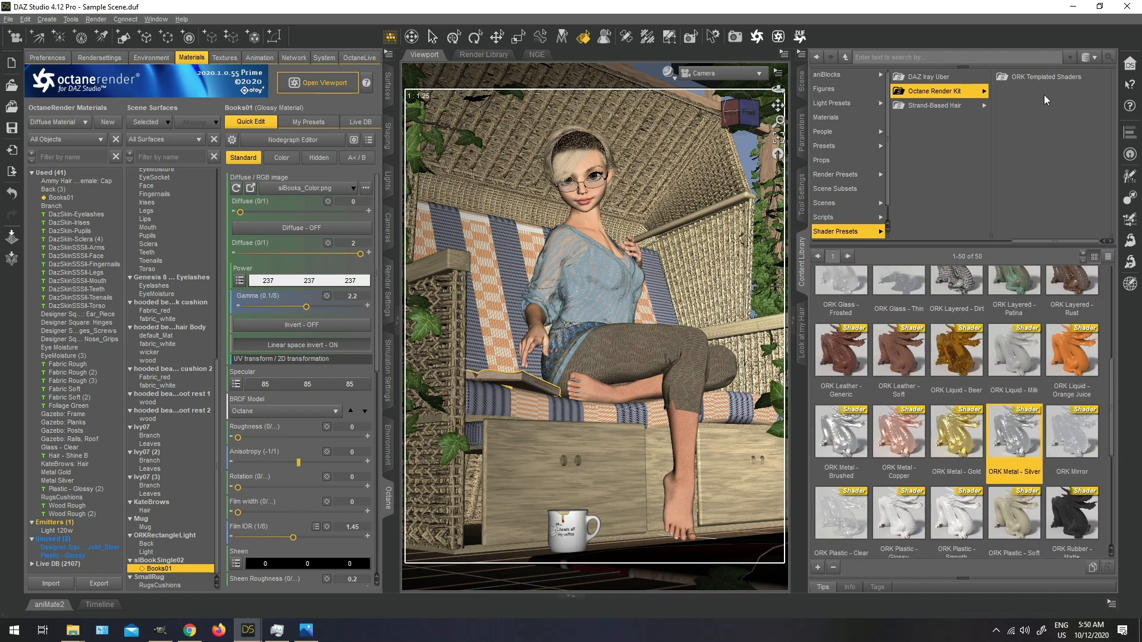
{"action": "left_click", "coordinate": [1046, 77]}
{"action": "double_click", "coordinate": [1069, 370]}
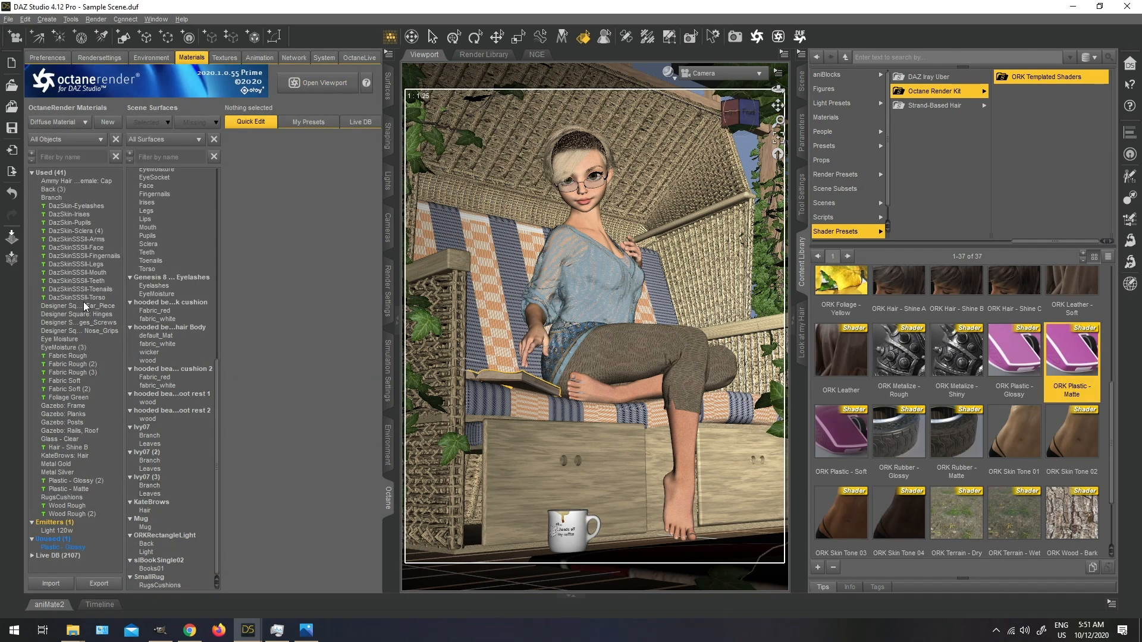
Step: Replace all active maps of the Plastic - Matte material with the DAZ textures from Books01
{"action": "left_click", "coordinate": [69, 489]}
{"action": "right_click", "coordinate": [69, 487]}
{"action": "mouse_move", "coordinate": [121, 250]}
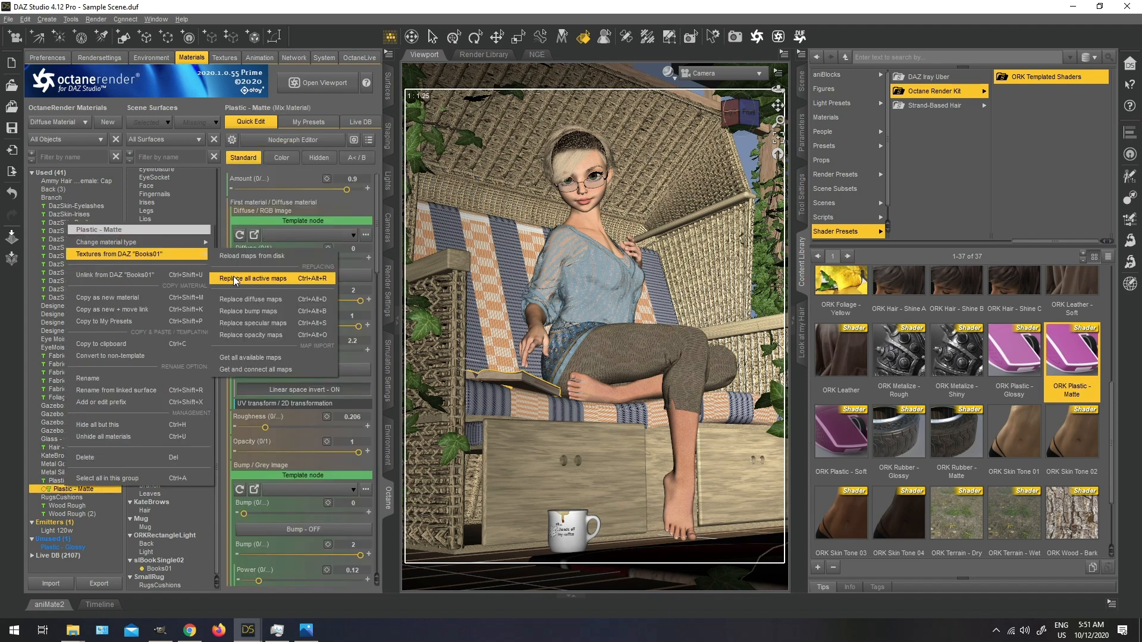
{"action": "left_click", "coordinate": [233, 276]}
Step: Start the Octane render, place its window beside the material settings and examine the book and the whole scene
{"action": "left_click", "coordinate": [300, 82]}
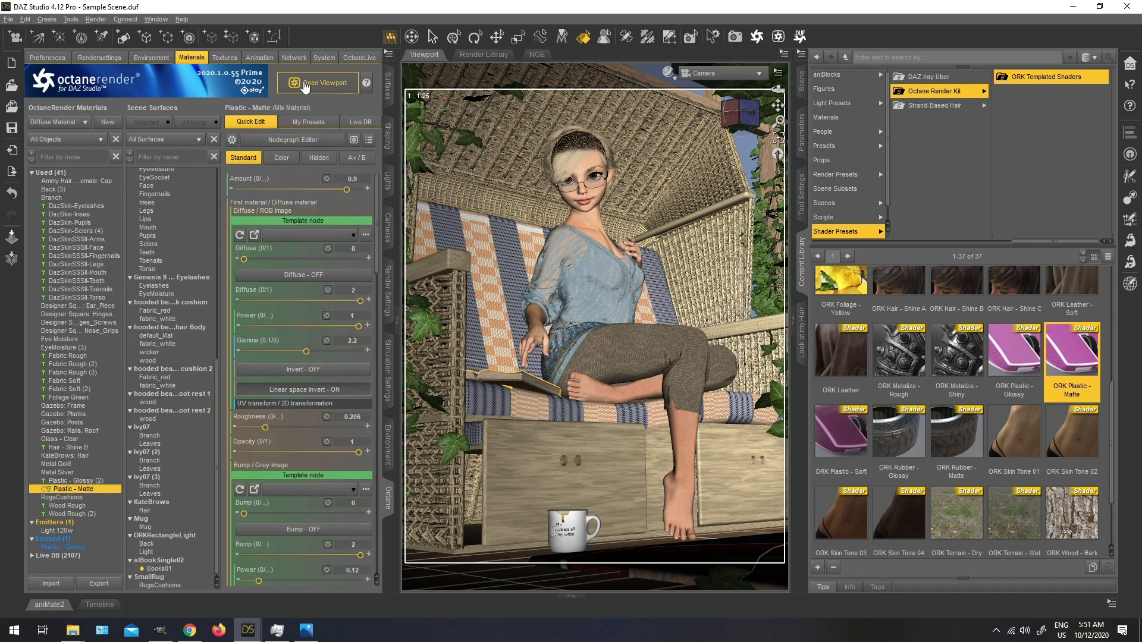
{"action": "scroll", "coordinate": [499, 317], "scroll_direction": "up", "scroll_amount": 1}
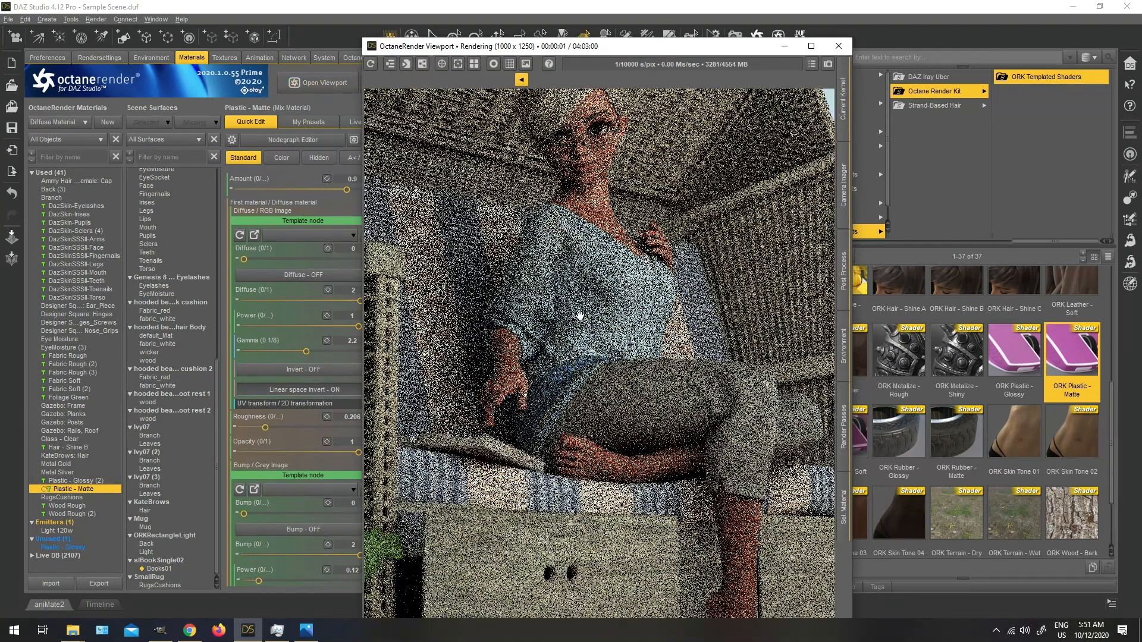
{"action": "scroll", "coordinate": [580, 316], "scroll_direction": "down", "scroll_amount": 1}
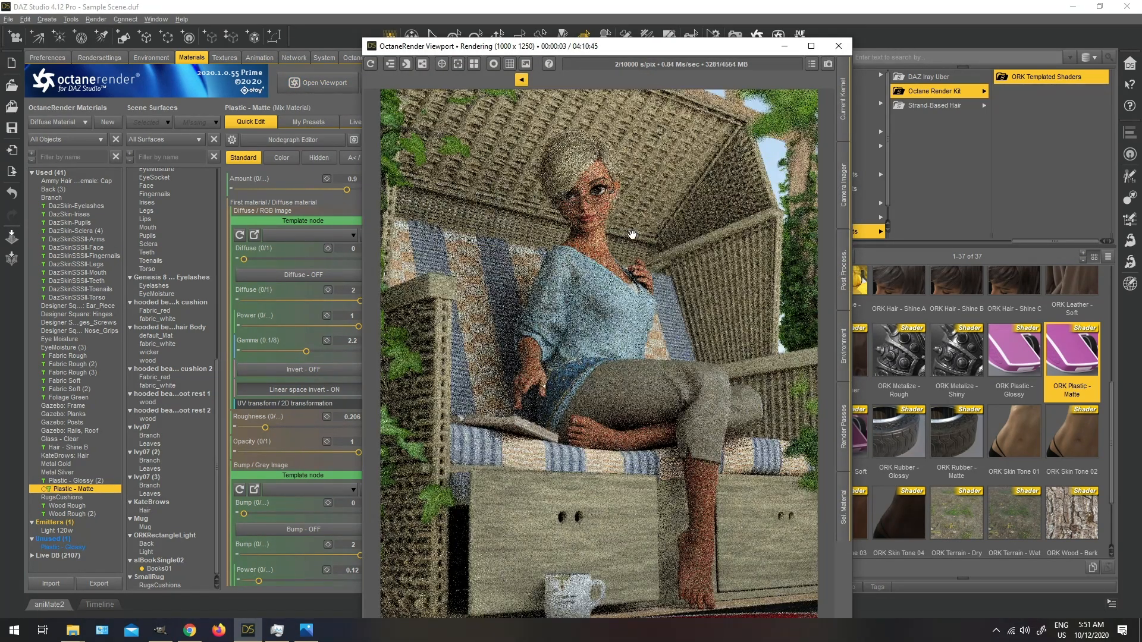
{"action": "left_click_drag", "start_coordinate": [594, 46], "coordinate": [457, 39]}
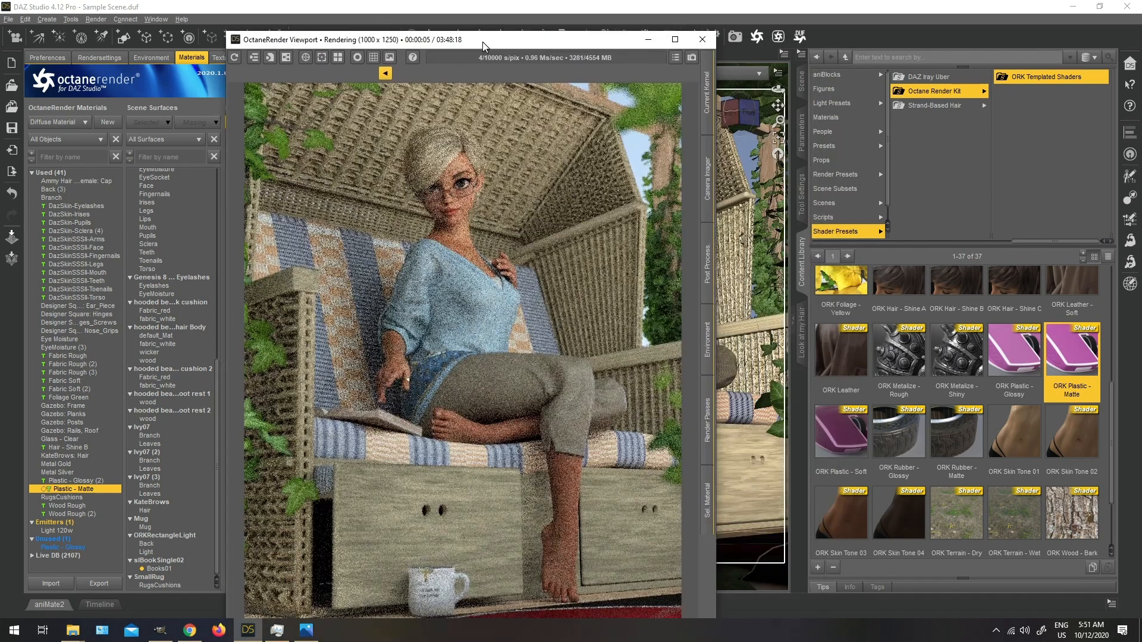
{"action": "scroll", "coordinate": [469, 210], "scroll_direction": "up", "scroll_amount": 1}
{"action": "scroll", "coordinate": [466, 230], "scroll_direction": "down", "scroll_amount": 1}
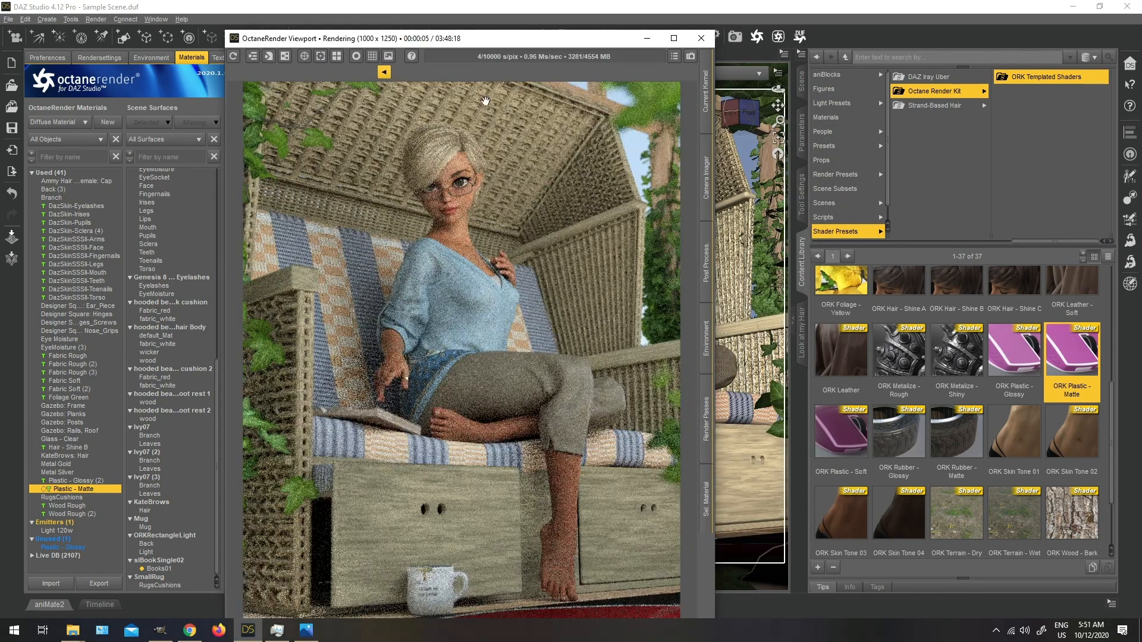
{"action": "left_click_drag", "start_coordinate": [479, 43], "coordinate": [354, 28]}
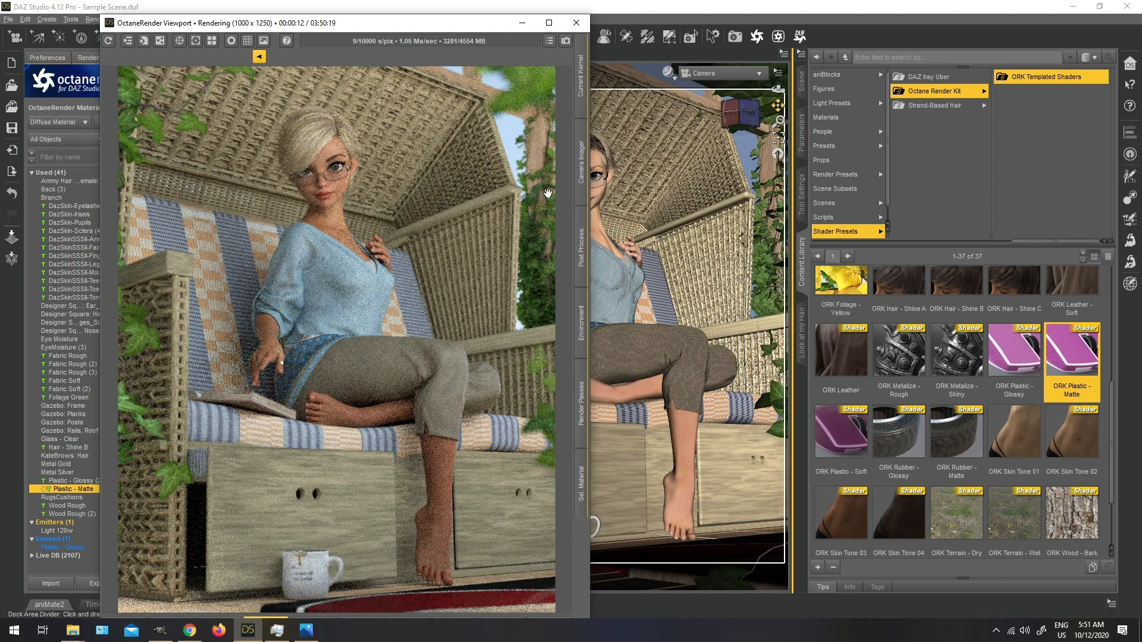
{"action": "left_click_drag", "start_coordinate": [363, 30], "coordinate": [646, 20]}
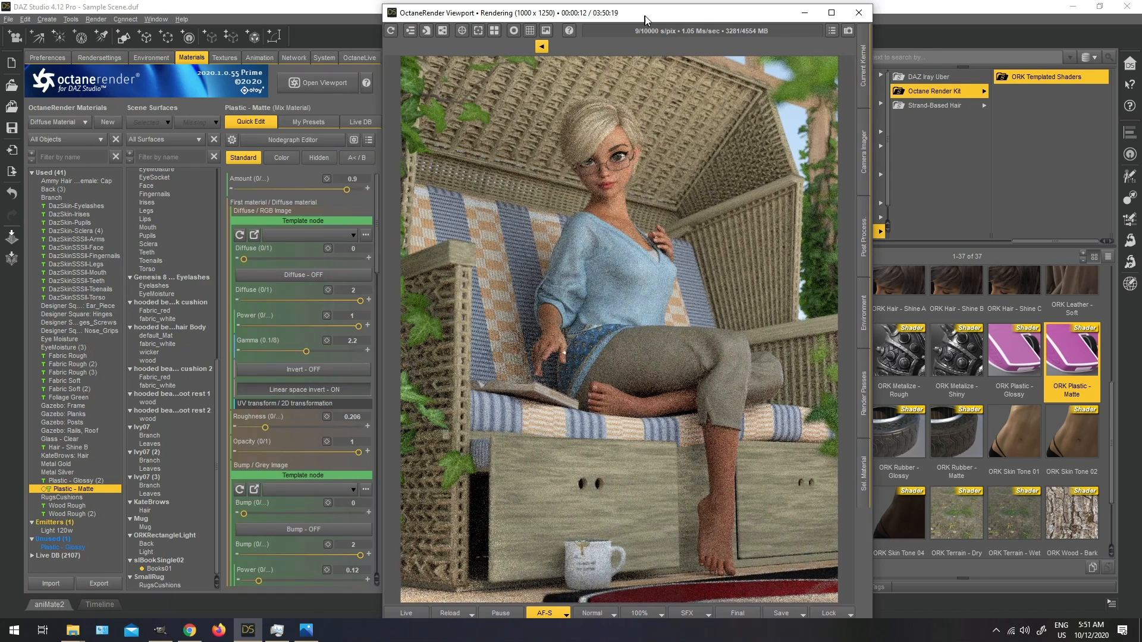
Step: Show the environment settings and shift the render window to make room for a reference image
{"action": "left_click", "coordinate": [151, 57]}
{"action": "left_click", "coordinate": [684, 361]}
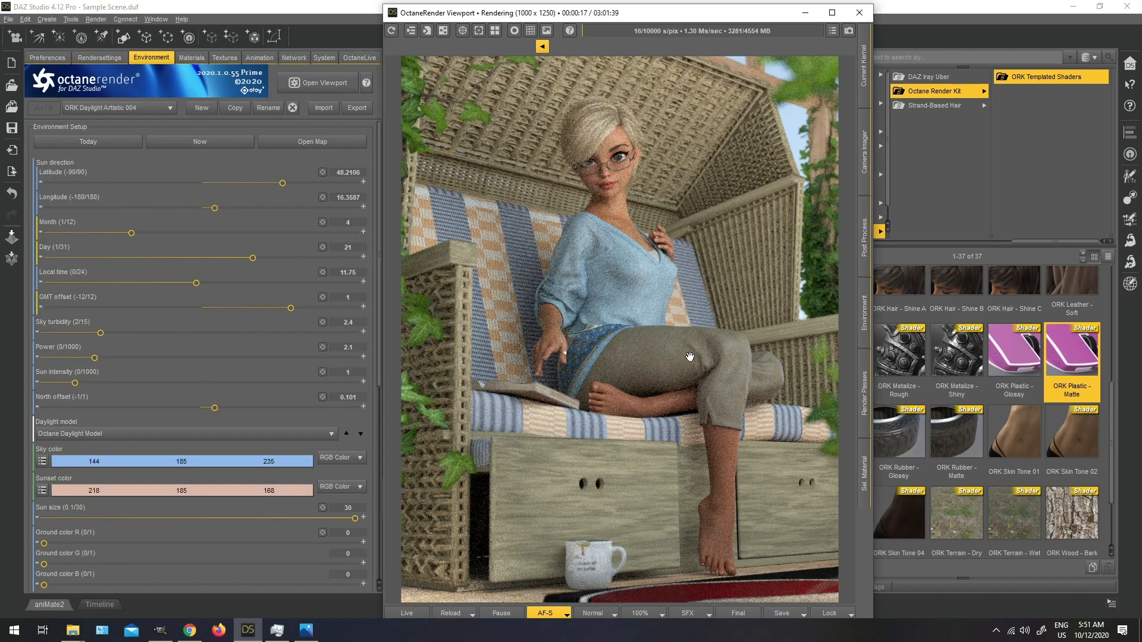
{"action": "scroll", "coordinate": [577, 265], "scroll_direction": "up", "scroll_amount": 1}
{"action": "scroll", "coordinate": [577, 265], "scroll_direction": "down", "scroll_amount": 1}
{"action": "left_click_drag", "start_coordinate": [665, 12], "coordinate": [464, 19]}
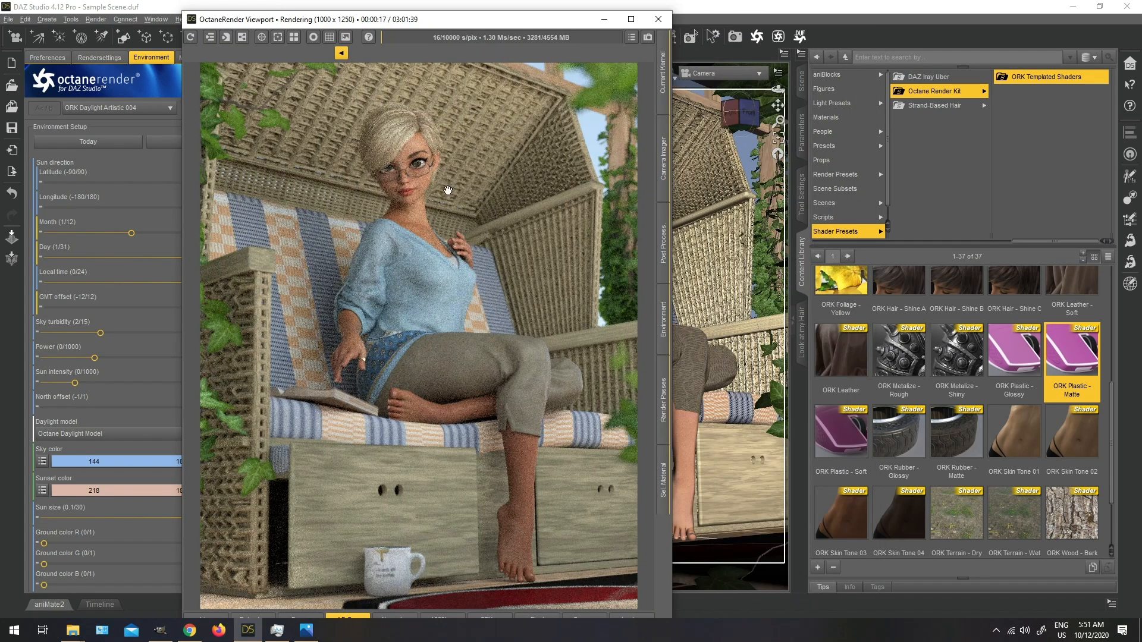
Step: Switch to Photos to compare SampleSceneTest_33mins.png side by side with the Octane render, then return to the render
{"action": "left_click", "coordinate": [306, 630]}
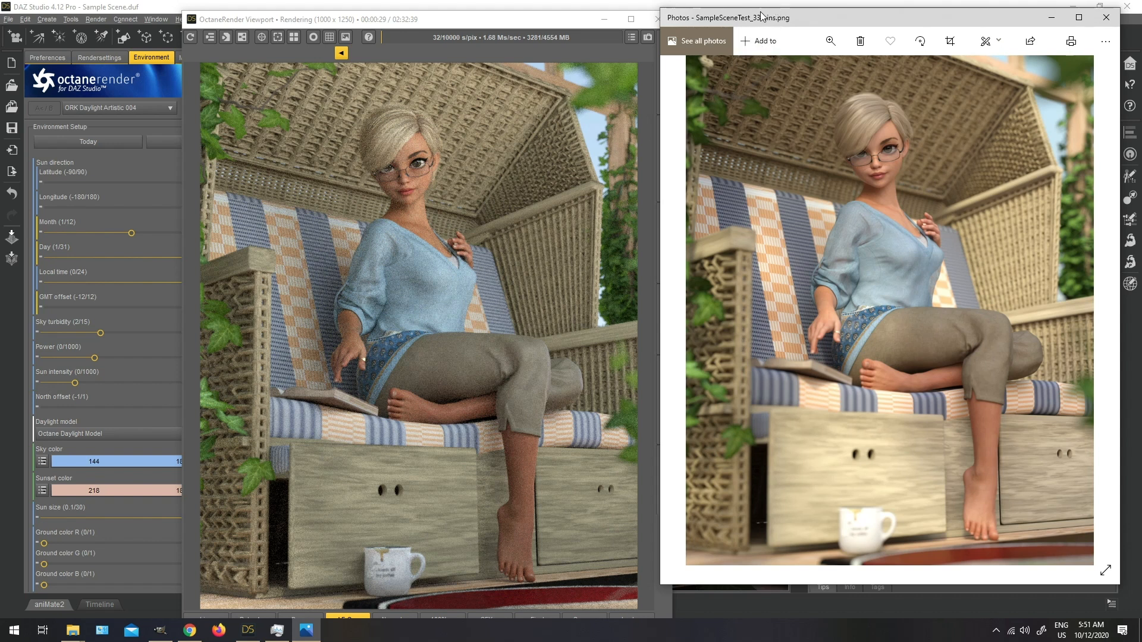
{"action": "left_click_drag", "start_coordinate": [759, 20], "coordinate": [755, 42]}
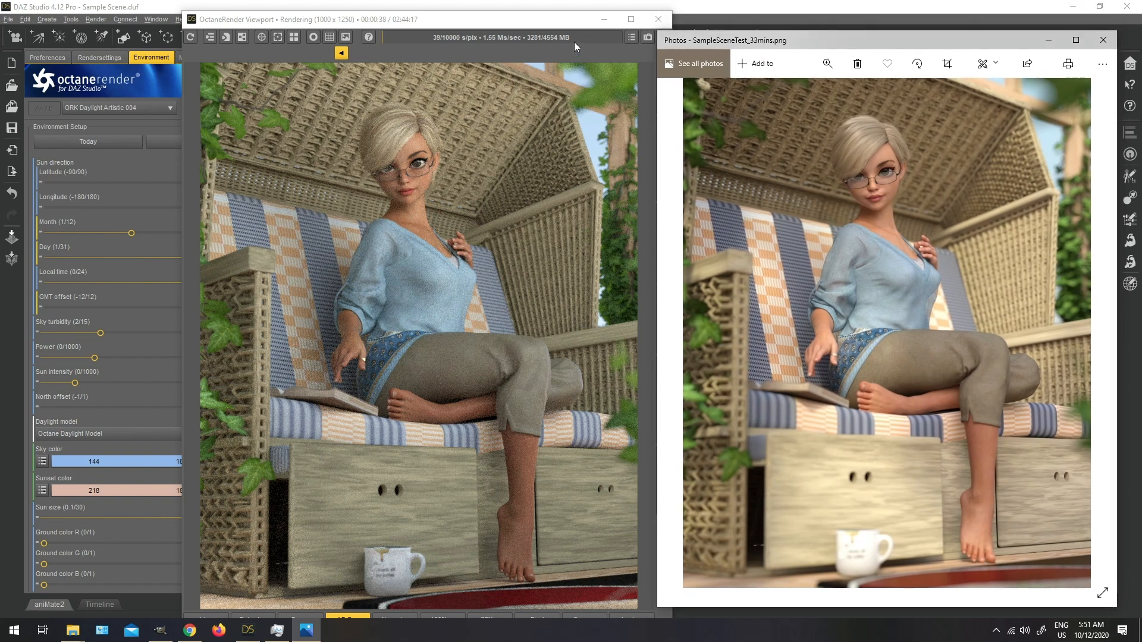
{"action": "left_click", "coordinate": [533, 22]}
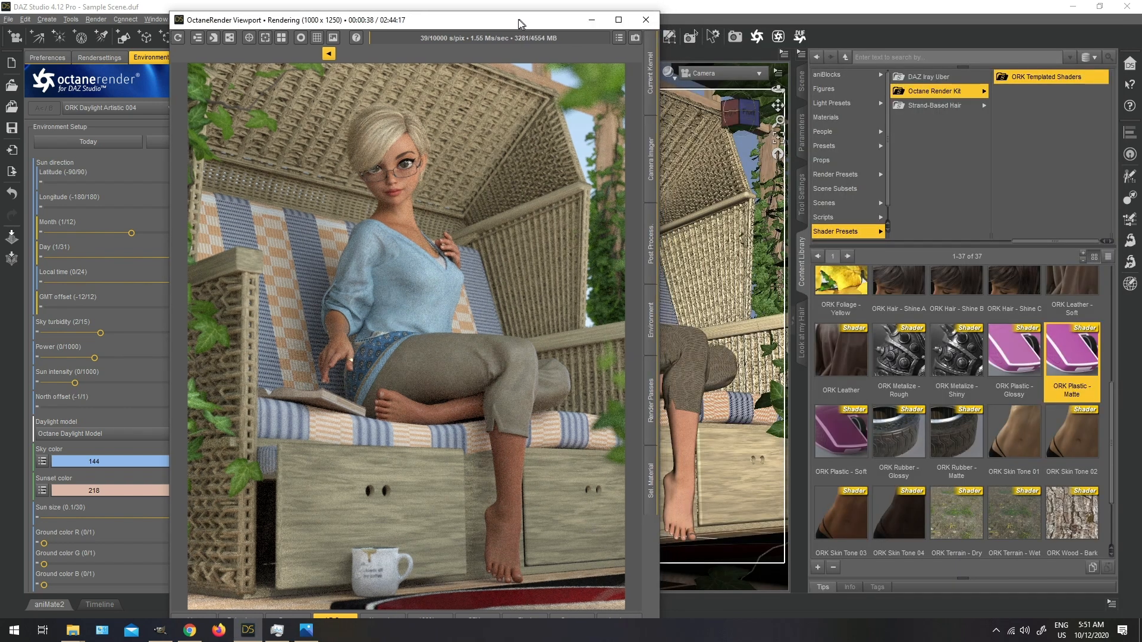
{"action": "left_click_drag", "start_coordinate": [529, 21], "coordinate": [491, 21]}
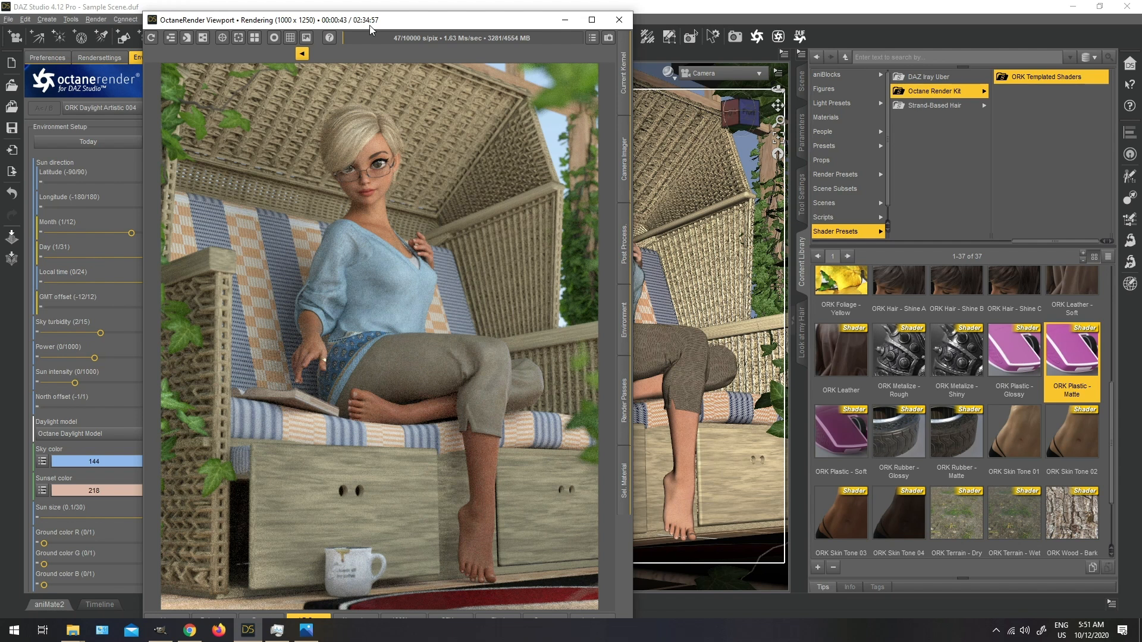
Step: Open the render's current kernel settings and set the maximum samples to 5000
{"action": "scroll", "coordinate": [402, 228], "scroll_direction": "up", "scroll_amount": 1}
{"action": "scroll", "coordinate": [402, 228], "scroll_direction": "down", "scroll_amount": 1}
{"action": "left_click", "coordinate": [621, 90]}
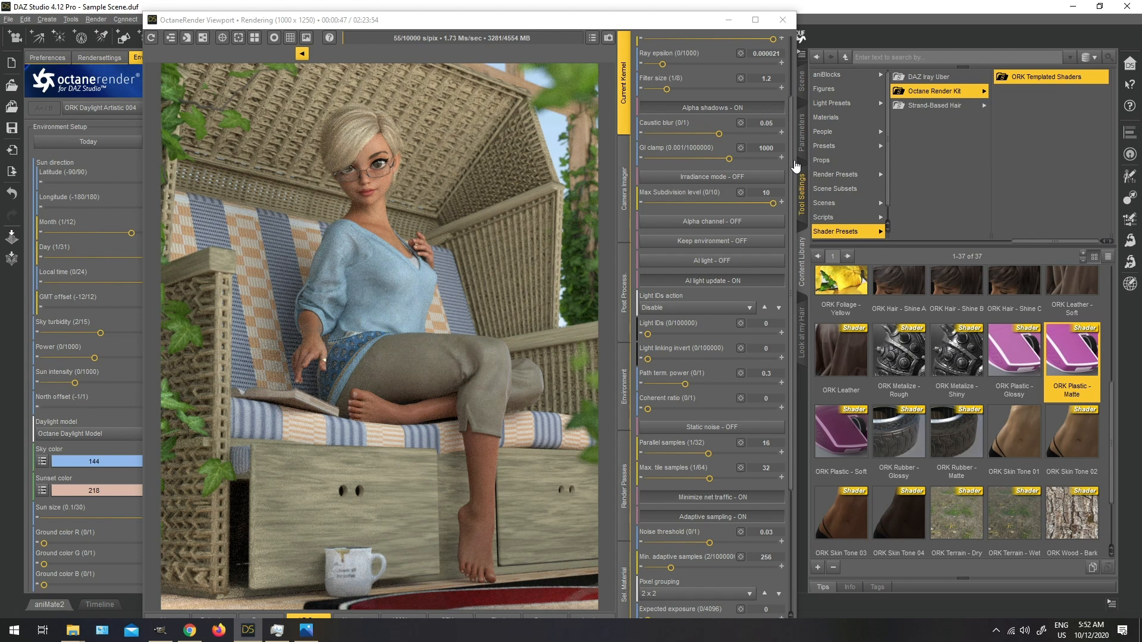
{"action": "scroll", "coordinate": [786, 162], "scroll_direction": "up", "scroll_amount": 3}
{"action": "left_click", "coordinate": [814, 90]}
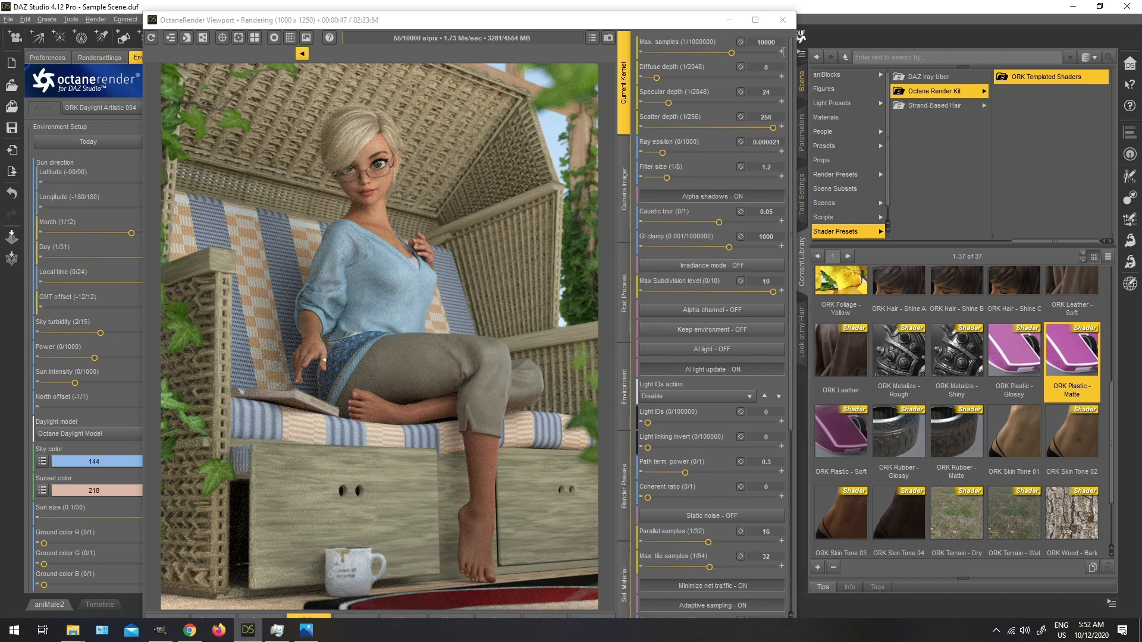
{"action": "left_click", "coordinate": [778, 45]}
{"action": "type", "text": "5000"}
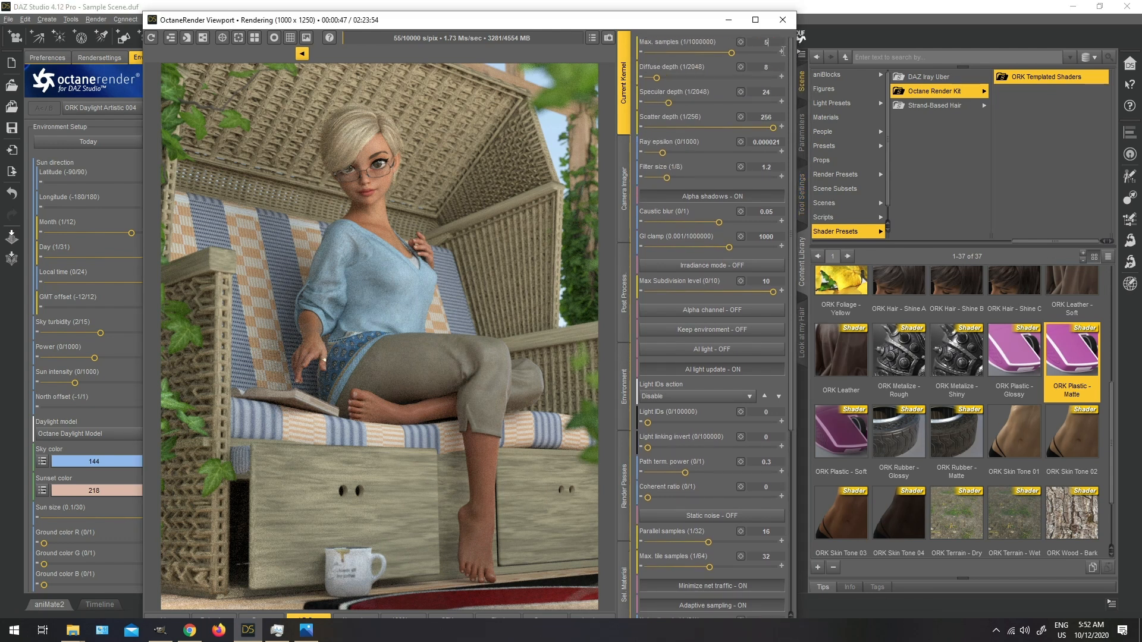
{"action": "key", "text": "Return"}
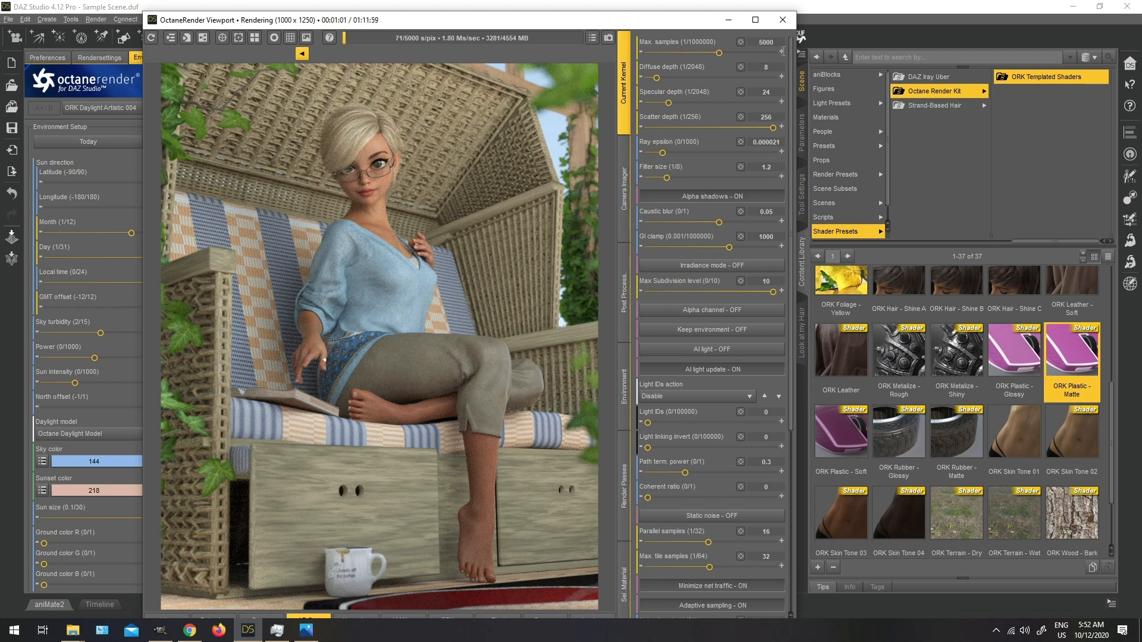
Step: Lower the kernel's maximum samples to 2000
{"action": "scroll", "coordinate": [391, 166], "scroll_direction": "up", "scroll_amount": 1}
{"action": "scroll", "coordinate": [410, 156], "scroll_direction": "down", "scroll_amount": 1}
{"action": "left_click", "coordinate": [776, 46]}
{"action": "type", "text": "2000"}
{"action": "key", "text": "Return"}
Step: Compare the lighting and noise of the running render against the SampleSceneTest_33mins.png reference in Photos
{"action": "left_click_drag", "start_coordinate": [379, 25], "coordinate": [330, 26]}
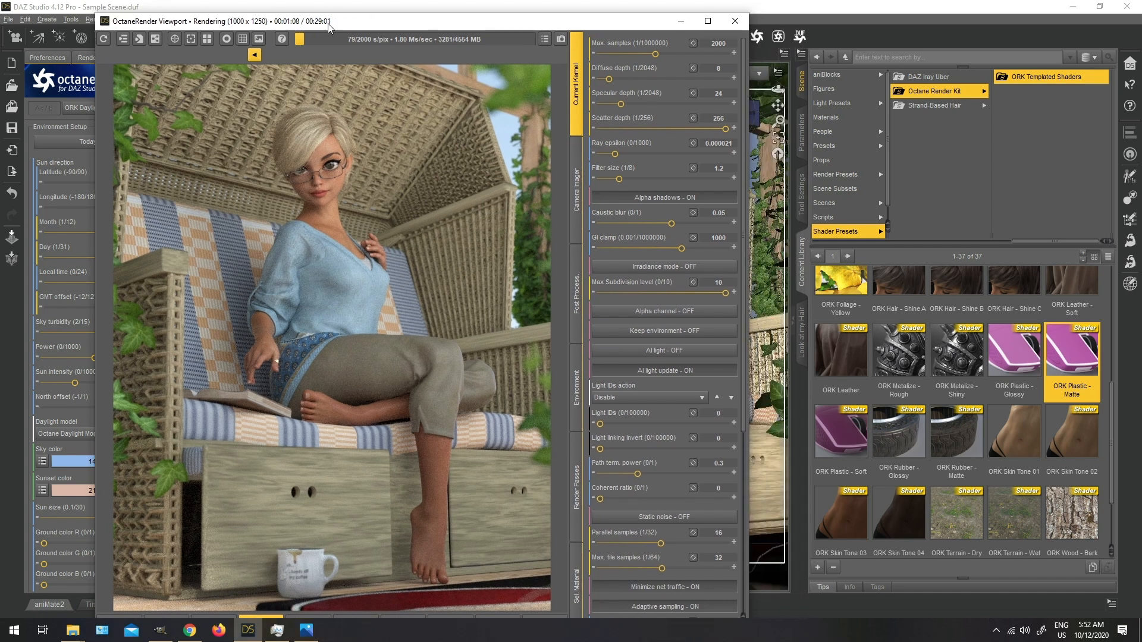
{"action": "left_click", "coordinate": [306, 630]}
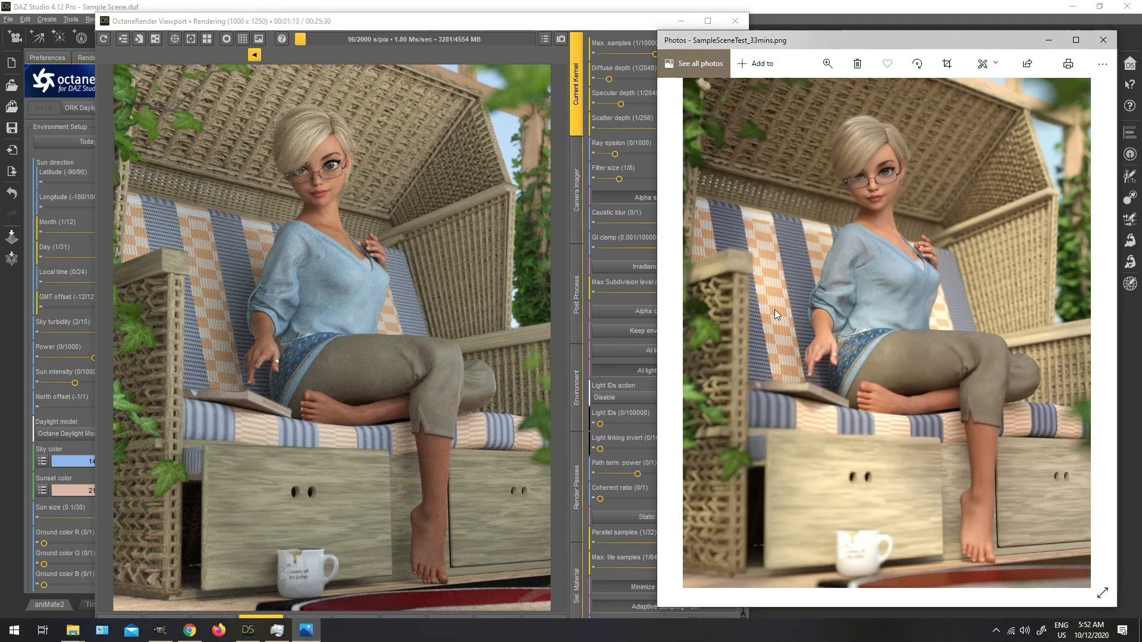
{"action": "mouse_move", "coordinate": [762, 44]}
{"action": "left_mouse_down"}
{"action": "mouse_move", "coordinate": [742, 65]}
{"action": "mouse_move", "coordinate": [763, 74]}
{"action": "mouse_move", "coordinate": [749, 52]}
{"action": "left_mouse_up"}
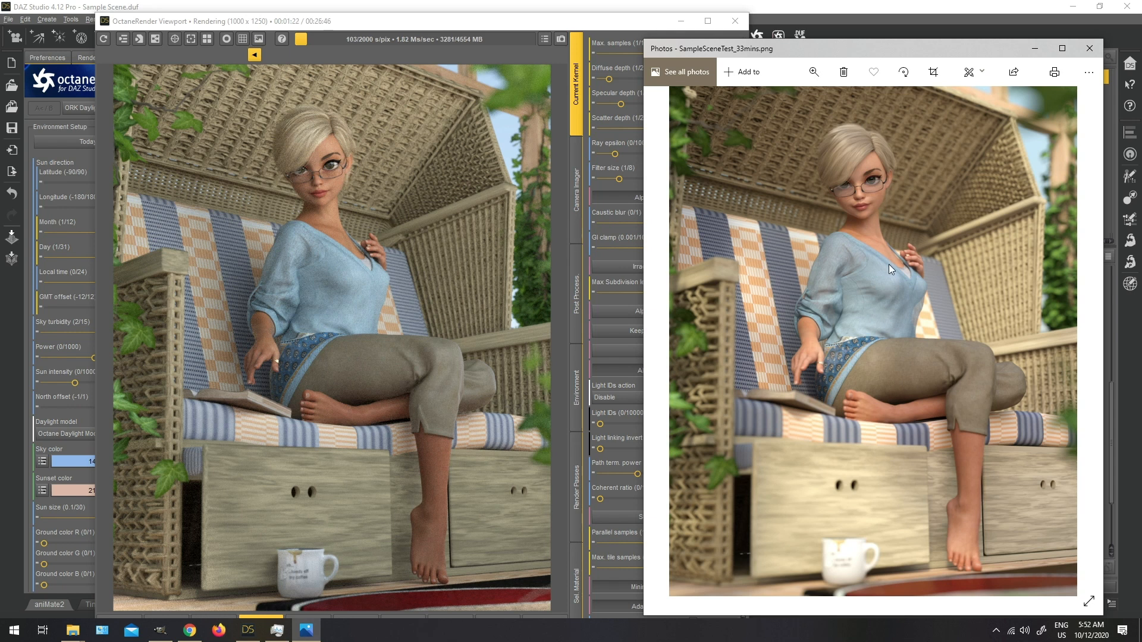
{"action": "left_click", "coordinate": [327, 25]}
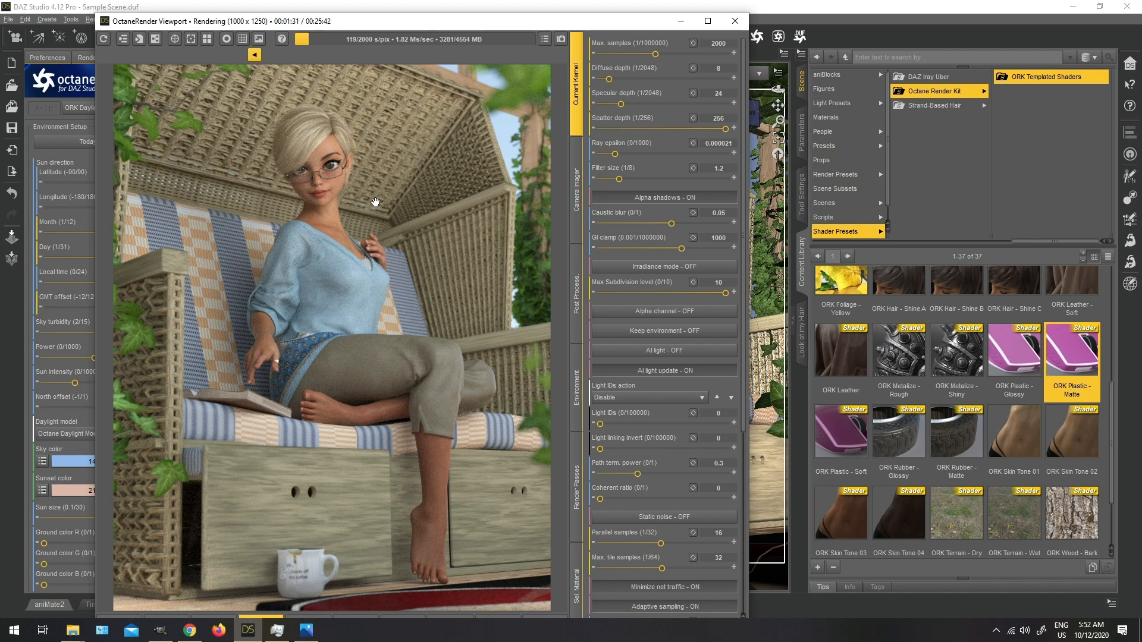
{"action": "left_click", "coordinate": [306, 630]}
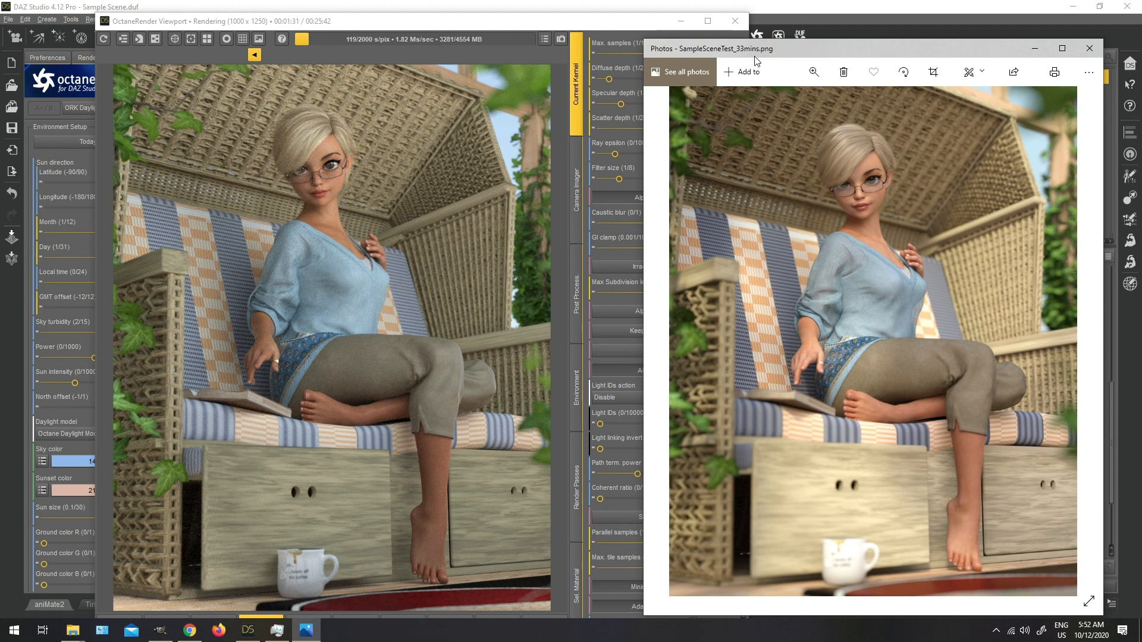
{"action": "left_click_drag", "start_coordinate": [763, 51], "coordinate": [779, 35]}
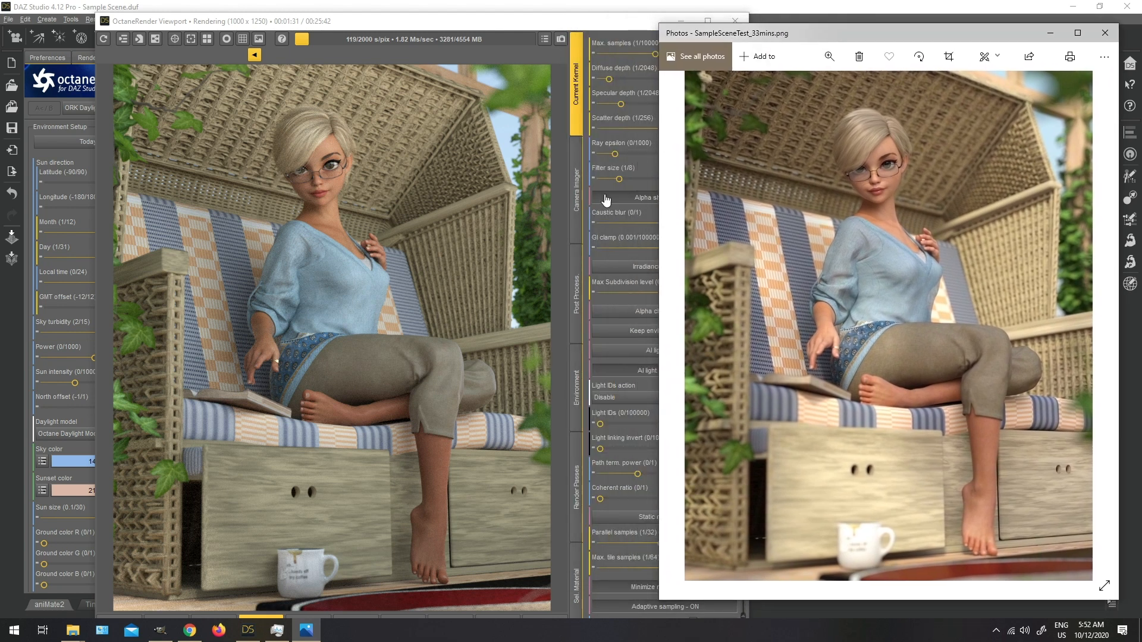
Step: Check the render's post-processing settings, then set the camera imager's highlight compression to 0.501
{"action": "left_click", "coordinate": [582, 314]}
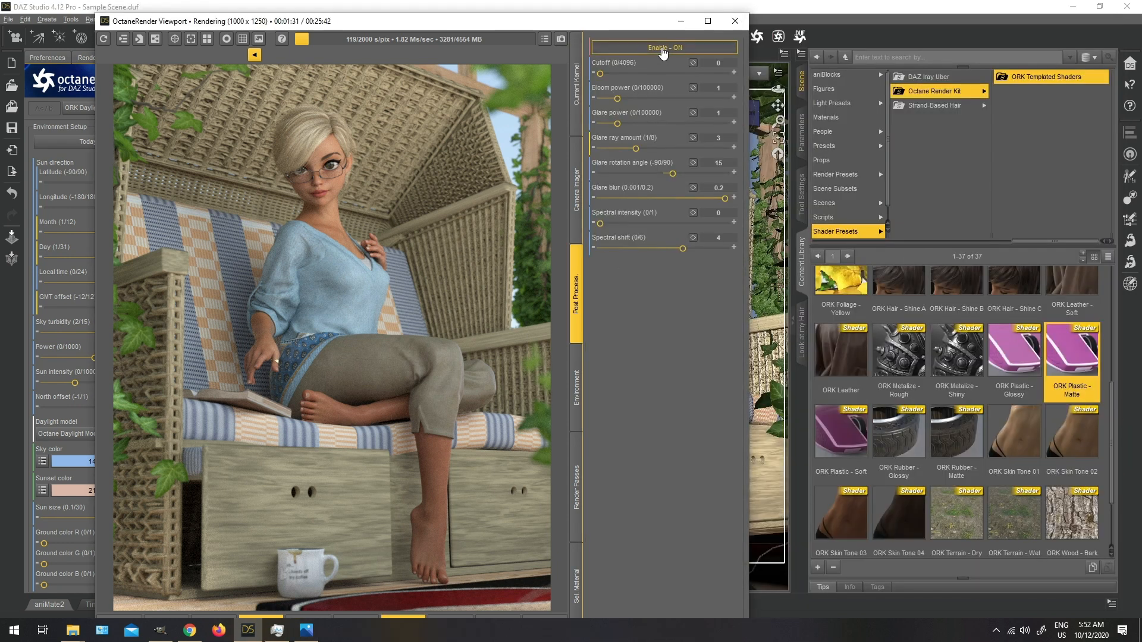
{"action": "left_click", "coordinate": [577, 218]}
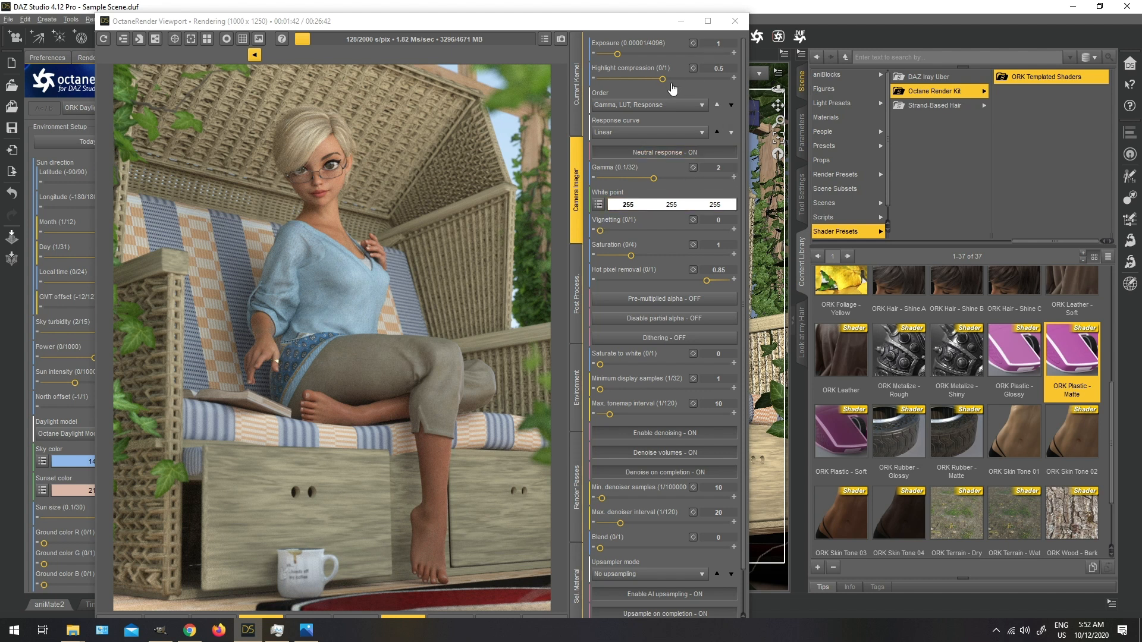
{"action": "mouse_move", "coordinate": [663, 80]}
{"action": "left_mouse_down"}
{"action": "mouse_move", "coordinate": [605, 79]}
{"action": "mouse_move", "coordinate": [670, 79]}
{"action": "left_mouse_up"}
Step: Bring the reference image in Photos right next to the Octane render and compare the highlights and overall look
{"action": "left_click", "coordinate": [471, 270]}
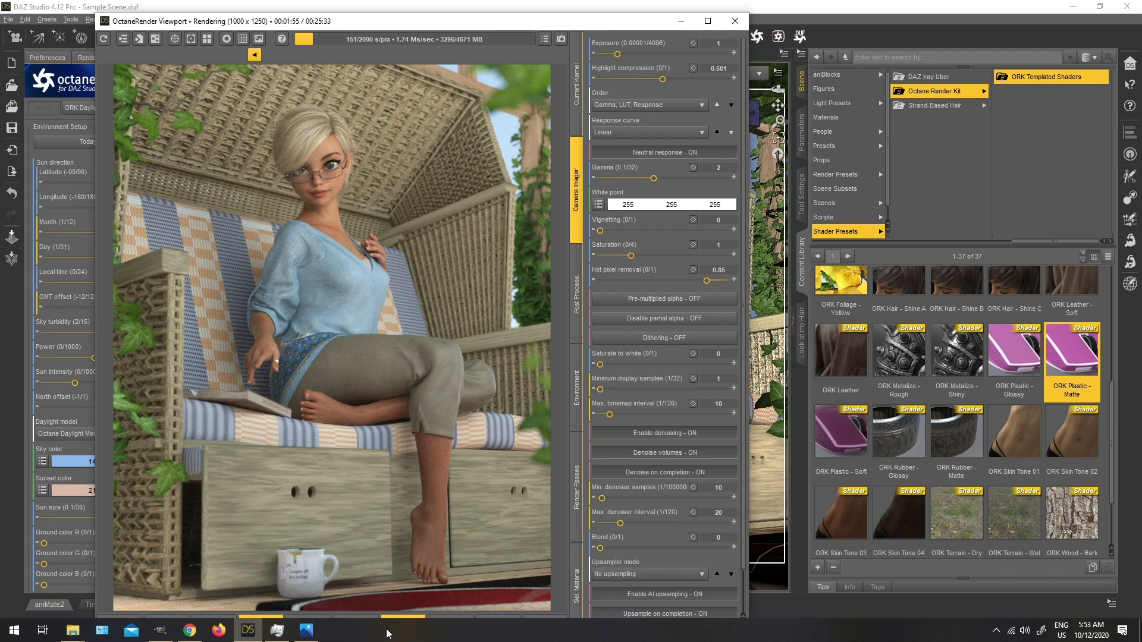
{"action": "left_click", "coordinate": [306, 630]}
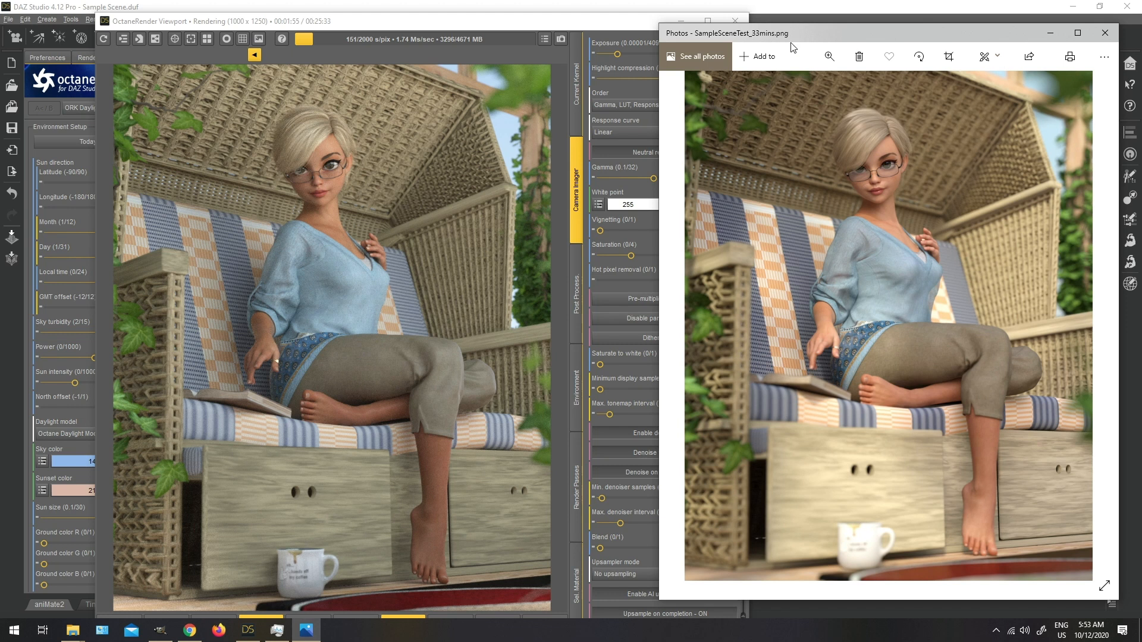
{"action": "left_click_drag", "start_coordinate": [791, 34], "coordinate": [680, 36]}
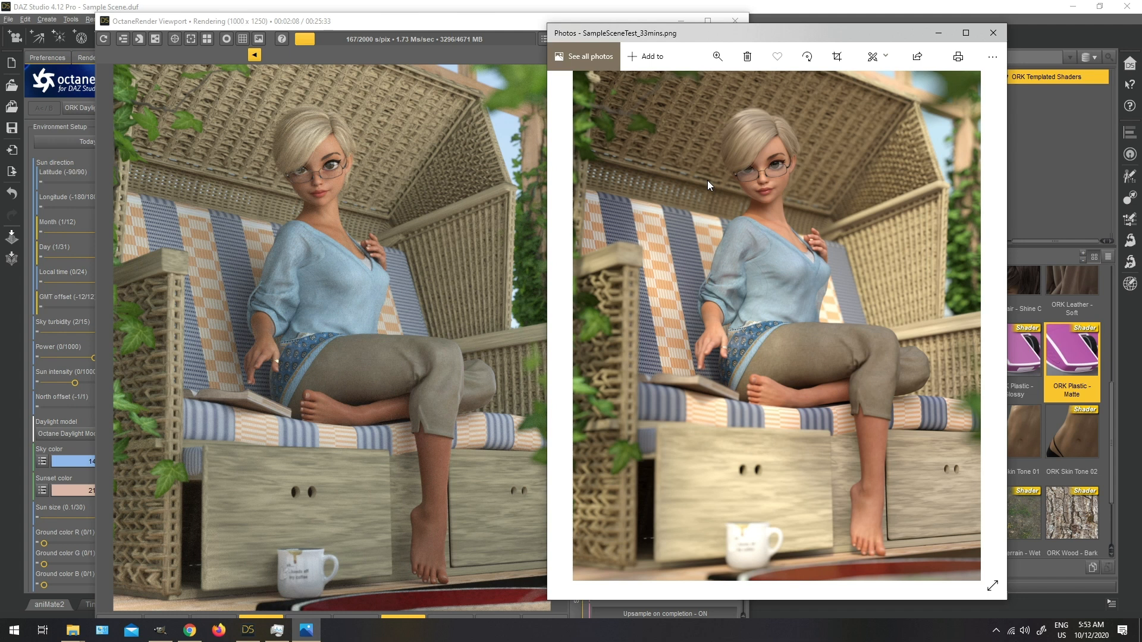
Step: Move the reference image aside, show the render camera's lens settings, and lower the OctaneRender F/Stop to 2.9
{"action": "left_click_drag", "start_coordinate": [715, 32], "coordinate": [830, 37]}
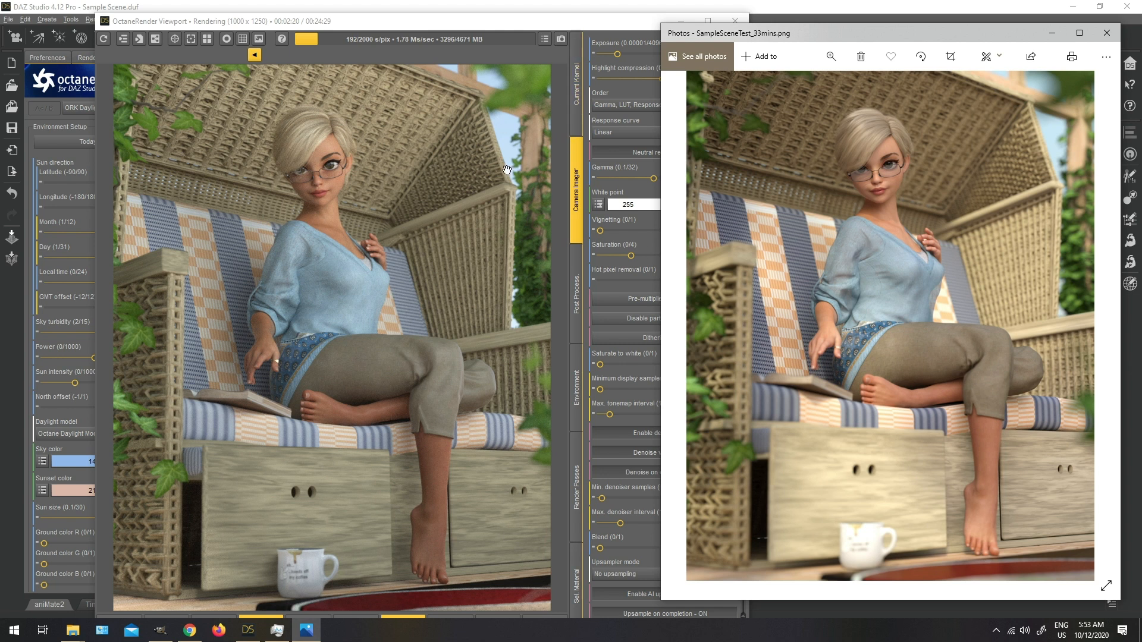
{"action": "left_click", "coordinate": [569, 47]}
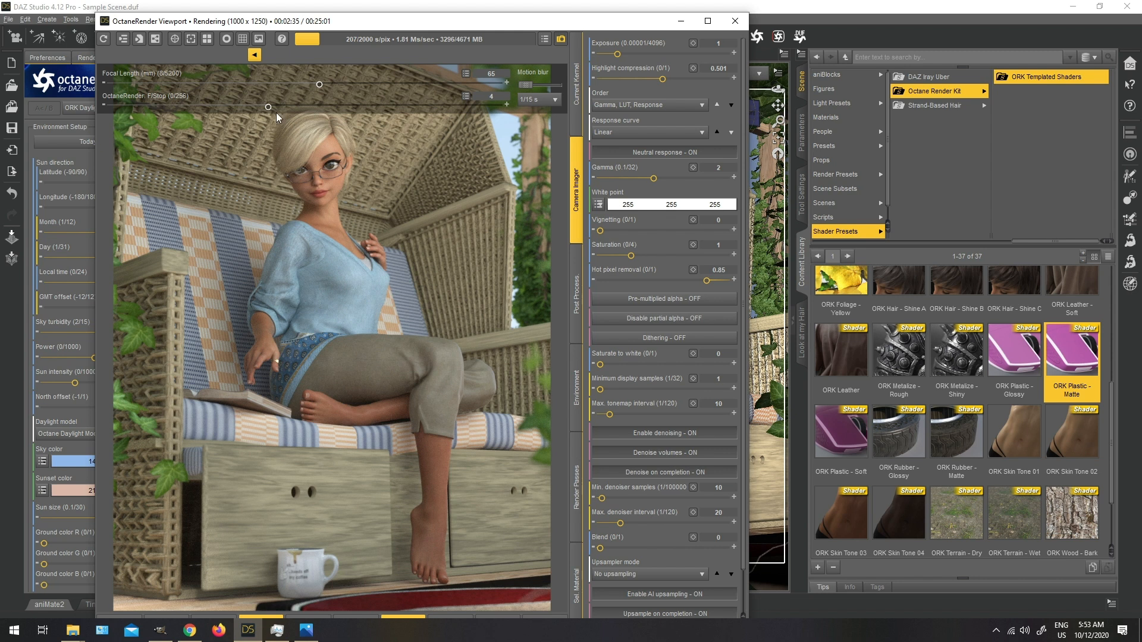
{"action": "left_click_drag", "start_coordinate": [273, 110], "coordinate": [256, 108]}
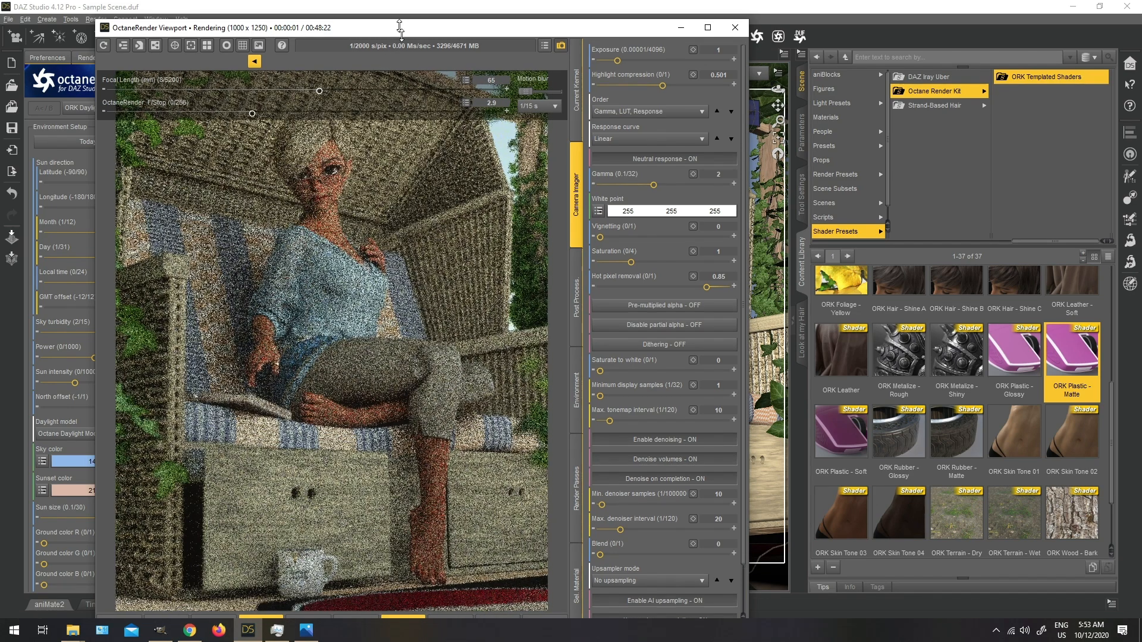
Step: Switch the render camera's focus mode from AF-S to Linked and lower the F/Stop further for a shallower depth of field
{"action": "left_click_drag", "start_coordinate": [401, 20], "coordinate": [405, 45]}
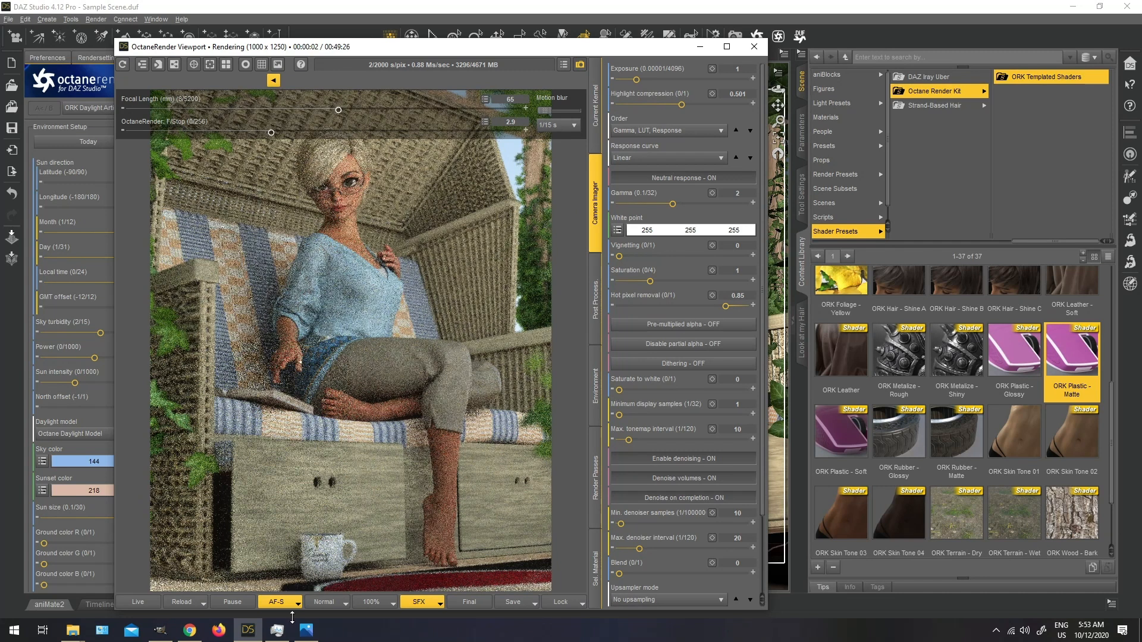
{"action": "left_click", "coordinate": [297, 601]}
{"action": "left_click", "coordinate": [304, 586]}
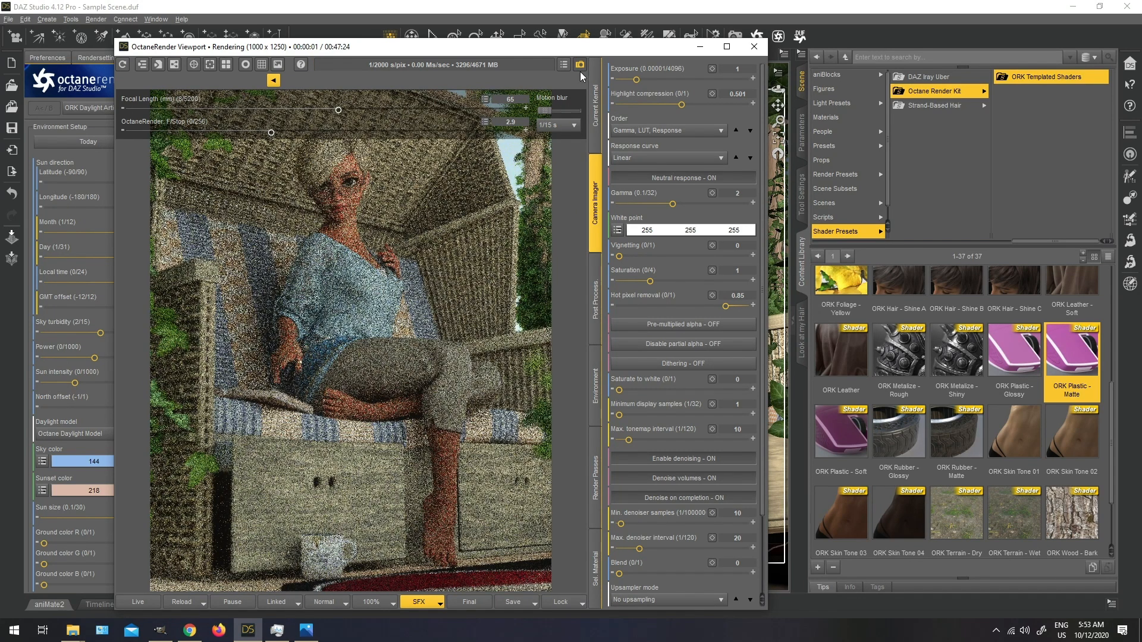
{"action": "left_click_drag", "start_coordinate": [272, 133], "coordinate": [258, 125]}
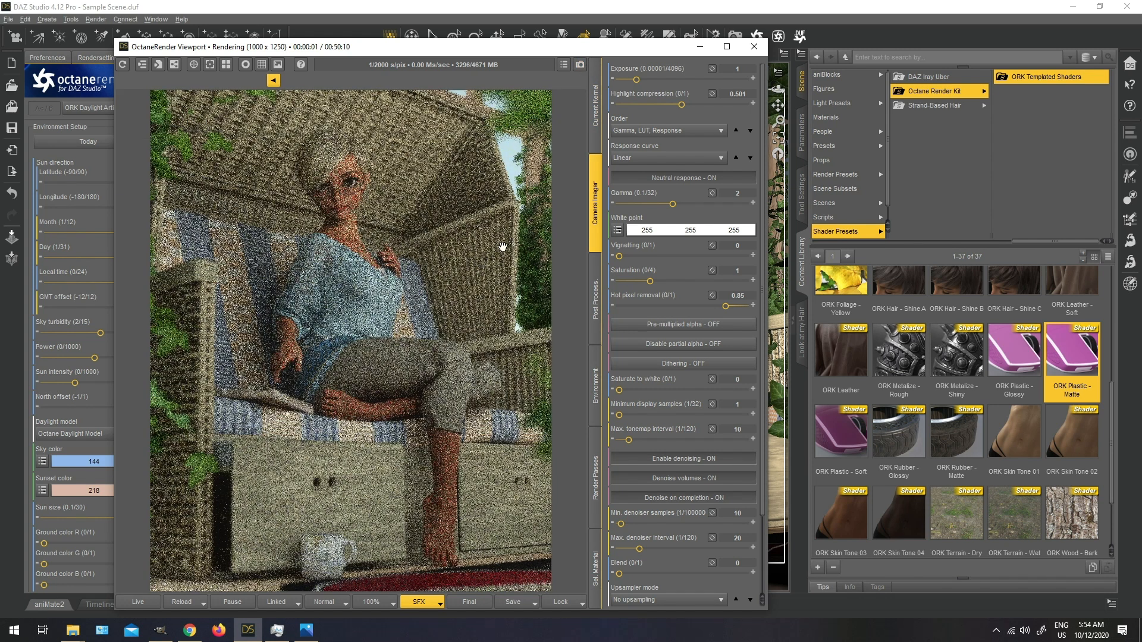
Step: Place the SampleSceneTest_33mins.png reference in Photos beside the Octane render and compare the depth-of-field blur and overall look
{"action": "left_click", "coordinate": [306, 629]}
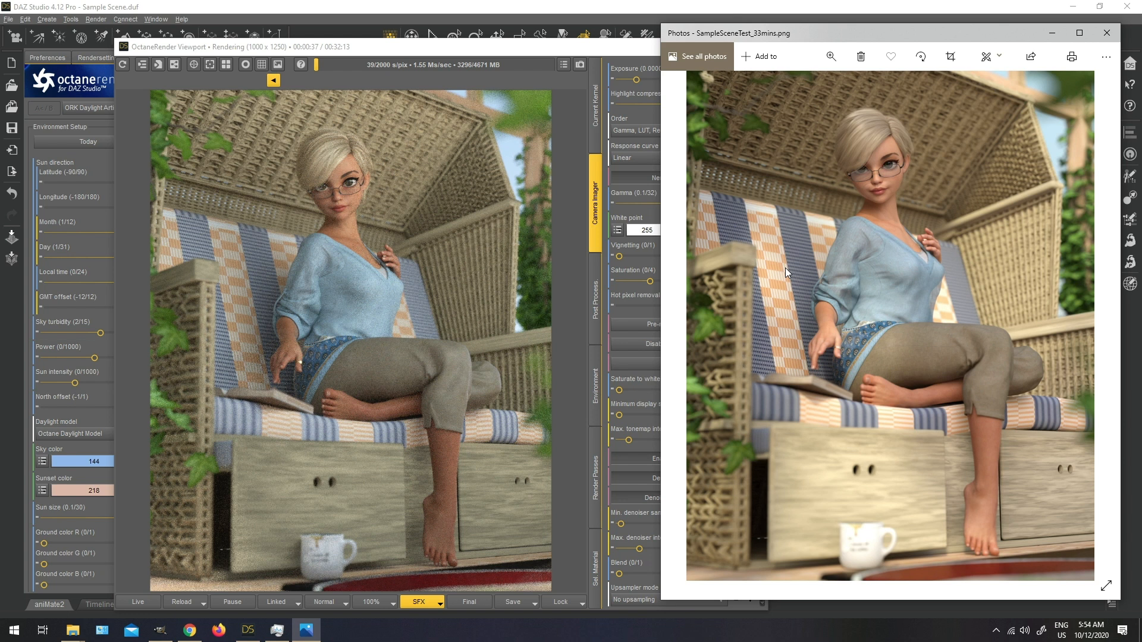
{"action": "left_click_drag", "start_coordinate": [408, 52], "coordinate": [400, 48]}
{"action": "key", "text": "alt+Tab"}
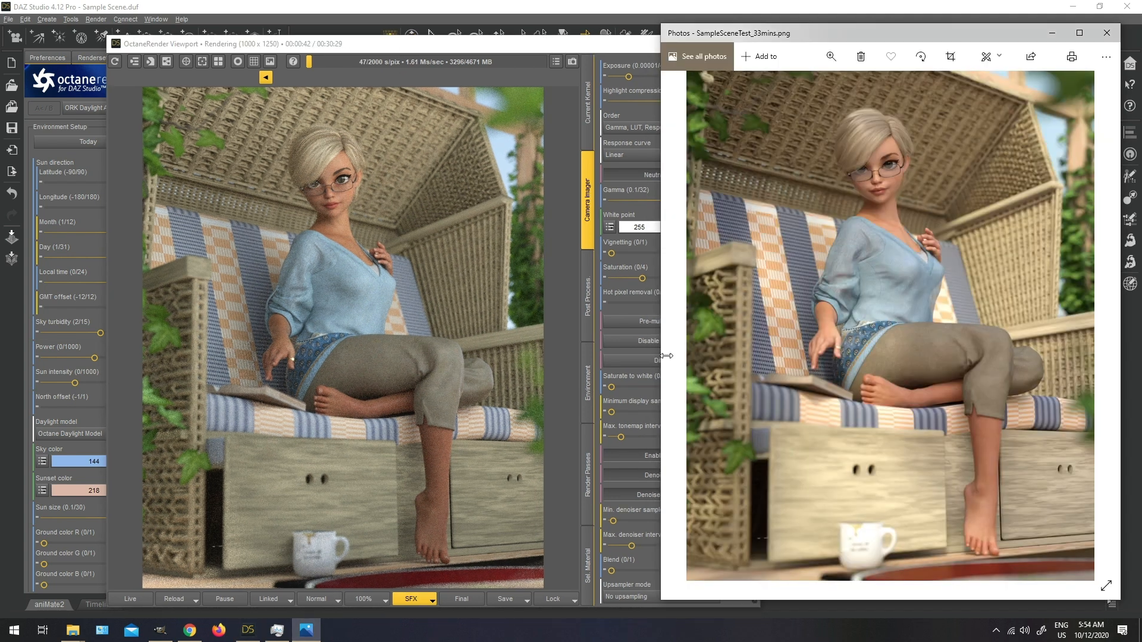
{"action": "left_click_drag", "start_coordinate": [898, 34], "coordinate": [858, 44]}
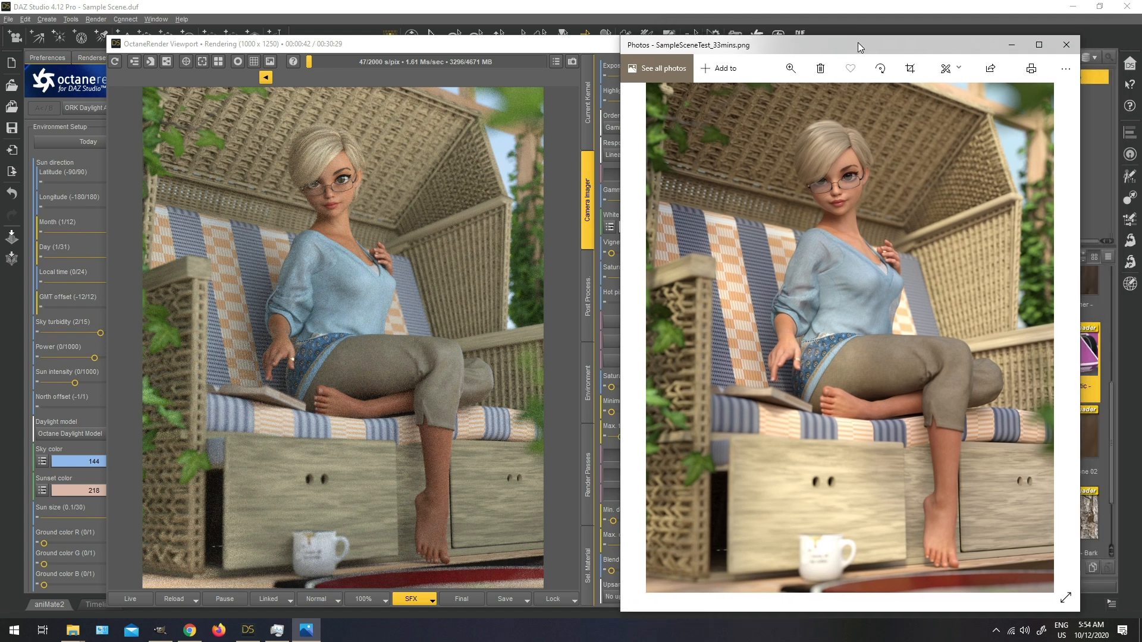